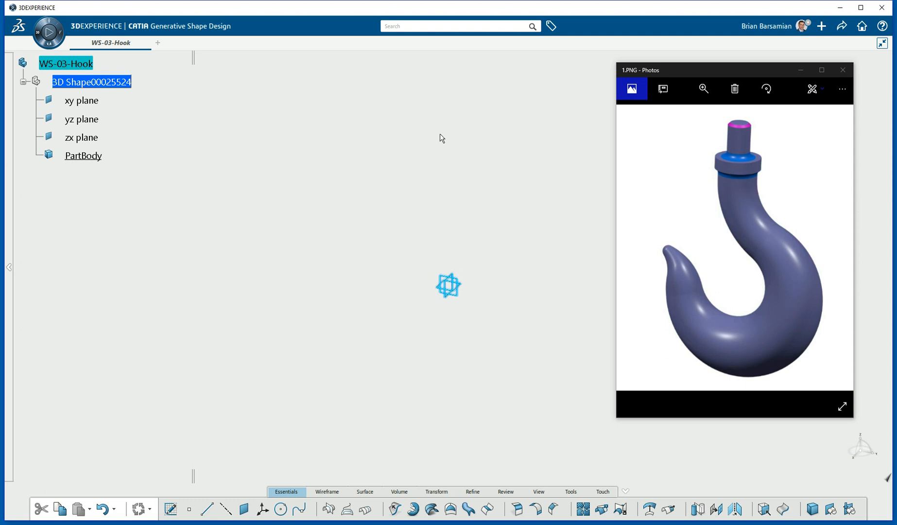
Show the dimensioned hook drawing 2.PNG as the reference image beside the empty model.
left_click(476, 153)
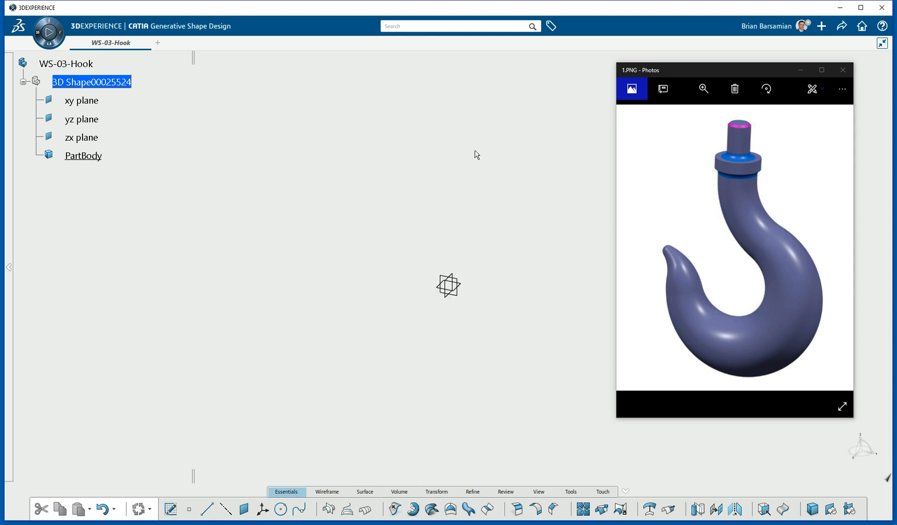
left_click(833, 249)
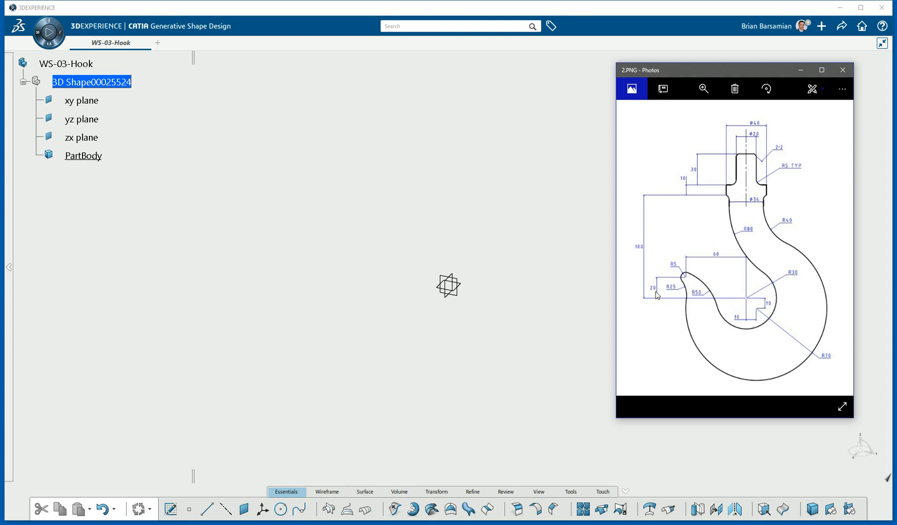
left_click(109, 84)
Insert a geometrical set named Wireframe under 3D Shape, beside PartBody.
right_click(109, 84)
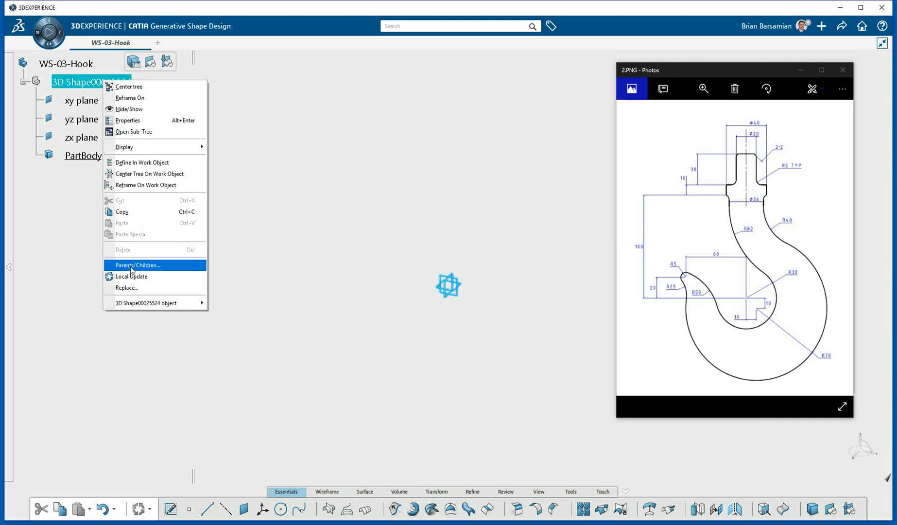
mouse_move(153, 303)
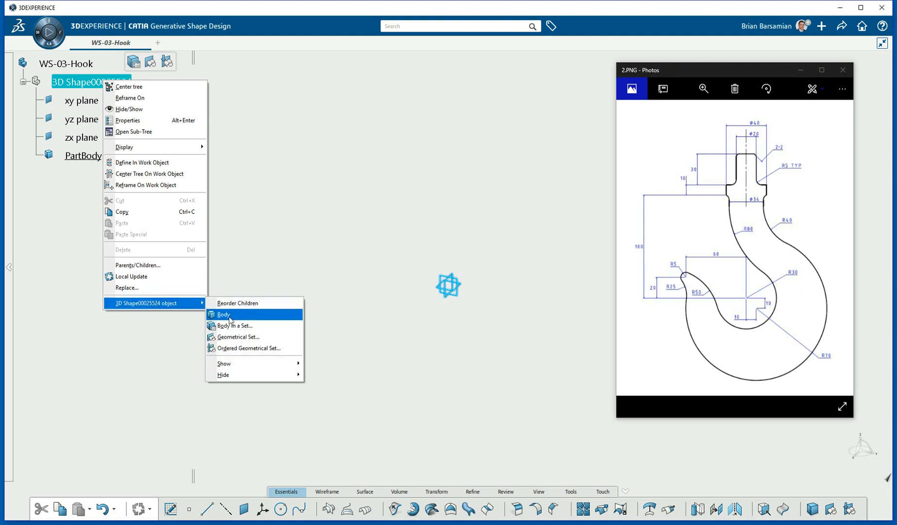
left_click(249, 338)
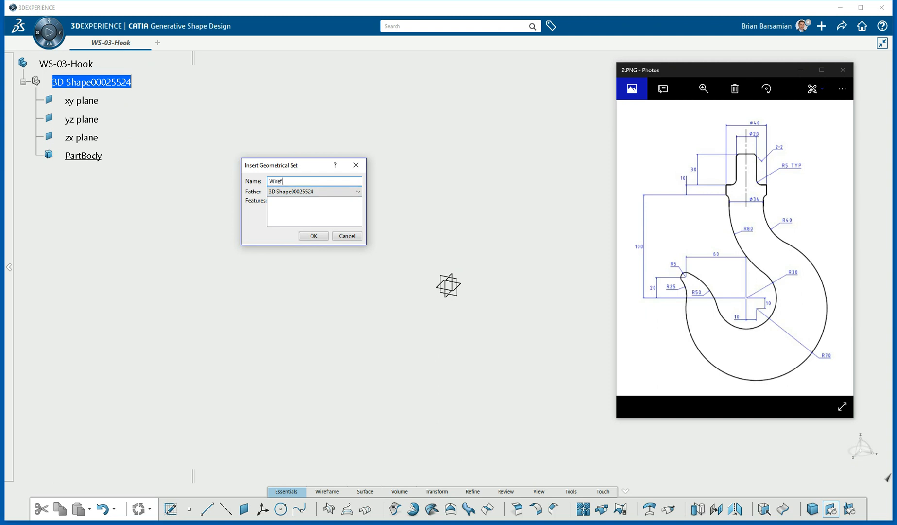
key("Return")
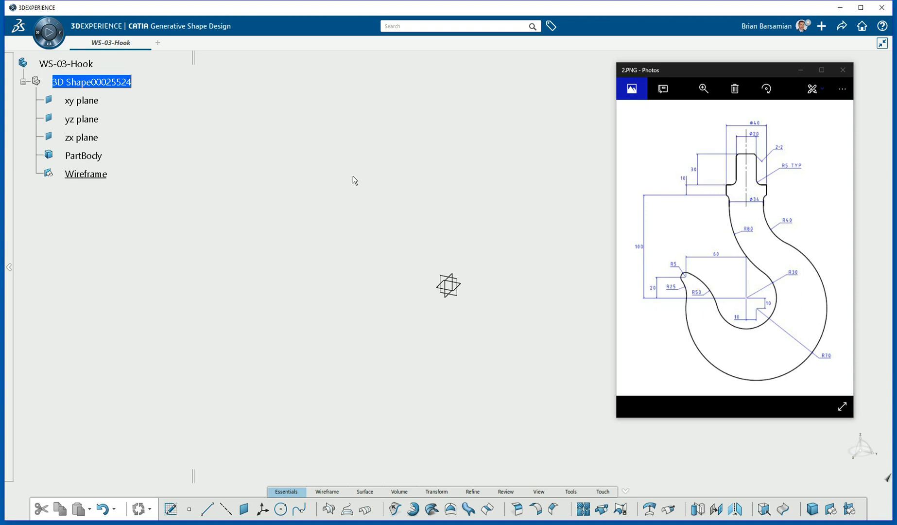
left_click(100, 175)
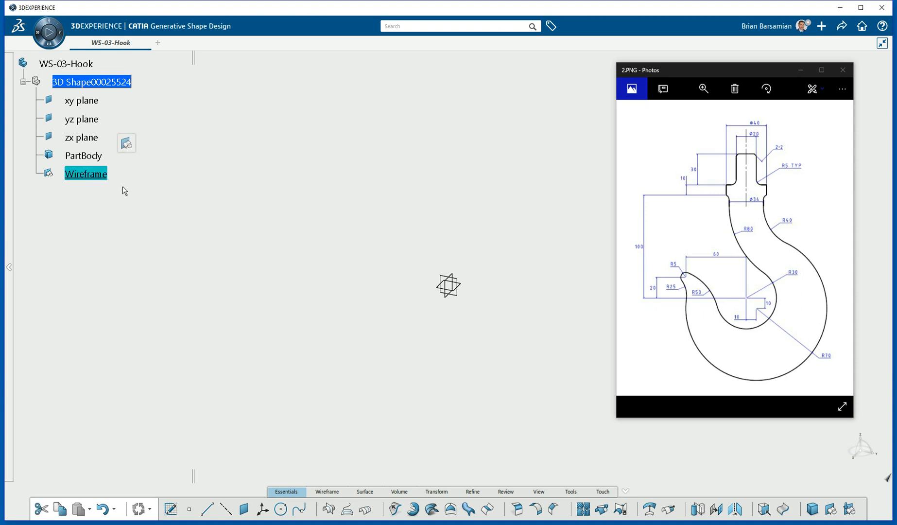
left_click(473, 231)
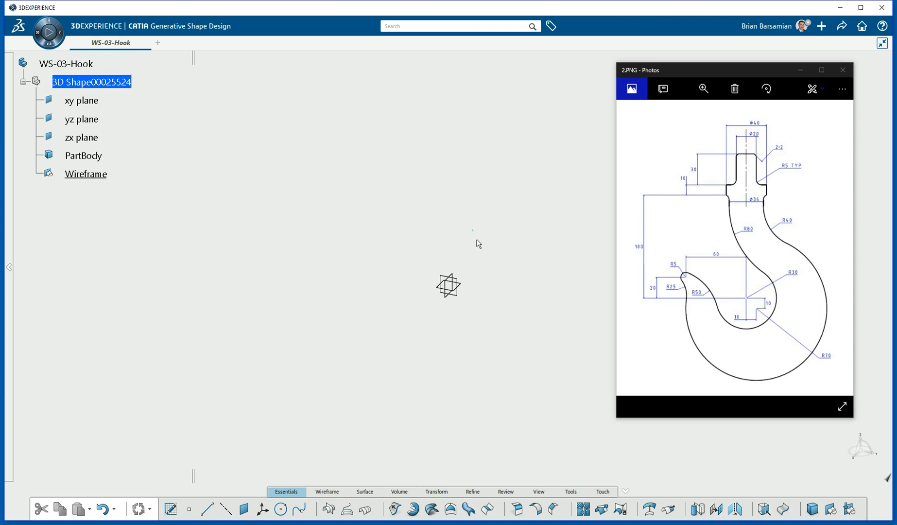
Open a sketch on the yz plane and enable Snap to Point.
left_click(461, 297)
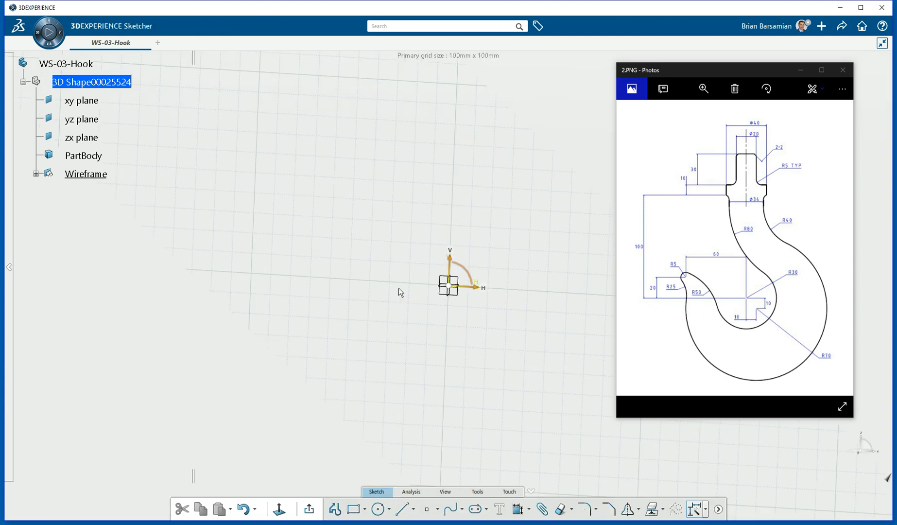
mouse_move(403, 169)
middle_mouse_down()
mouse_move(349, 178)
mouse_move(340, 195)
mouse_move(347, 203)
middle_mouse_up()
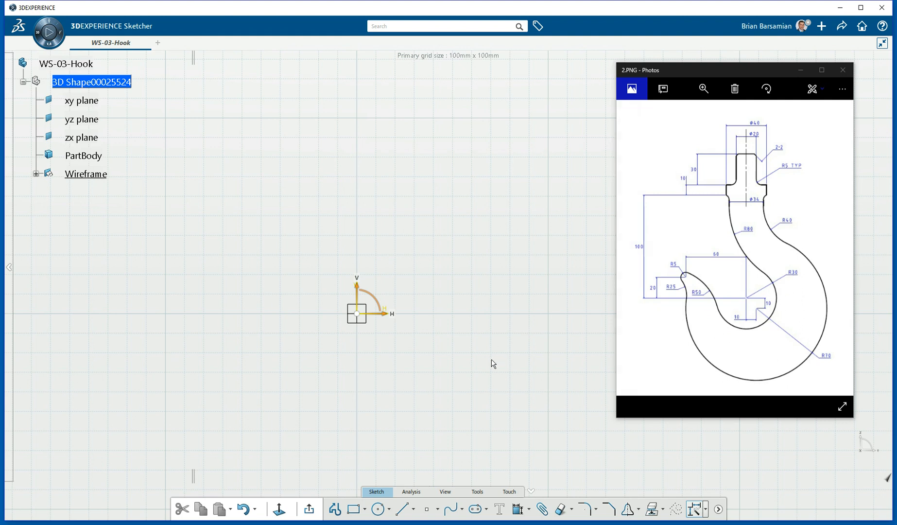
mouse_move(452, 329)
middle_mouse_down()
mouse_move(463, 263)
mouse_move(430, 238)
middle_mouse_up()
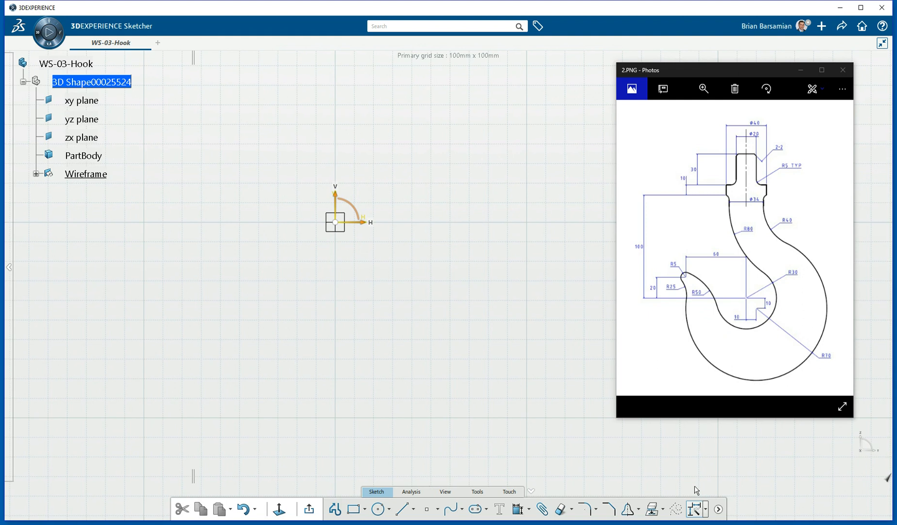
left_click(706, 509)
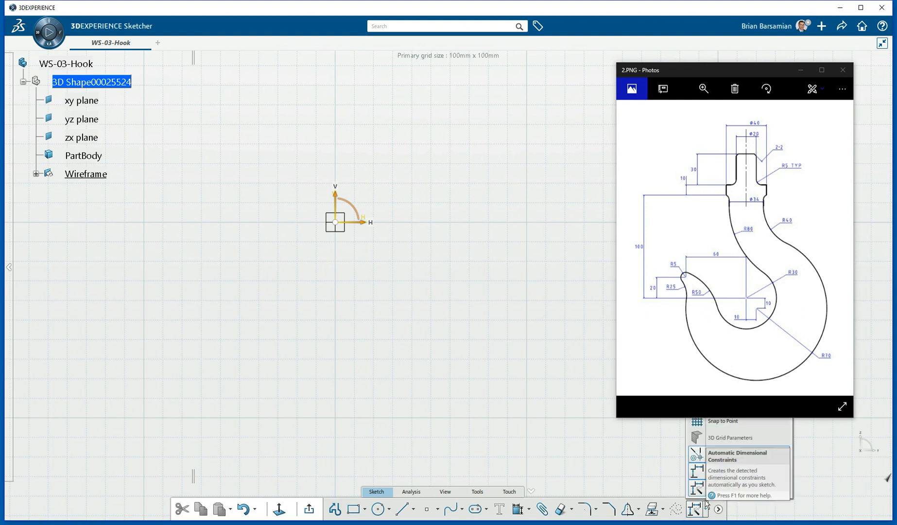
left_click(718, 422)
Draw an R30 circle at the origin and an R70 circle centred just below-right of it.
left_click(378, 509)
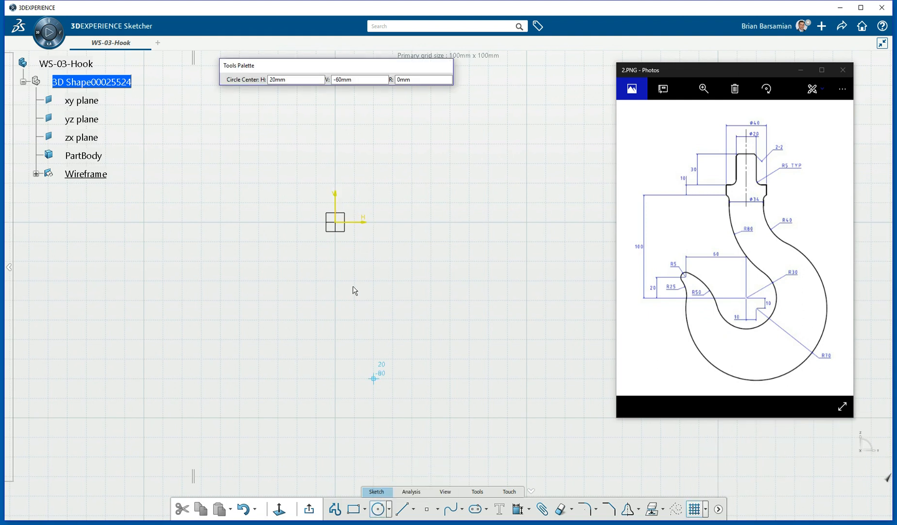
left_click(342, 222)
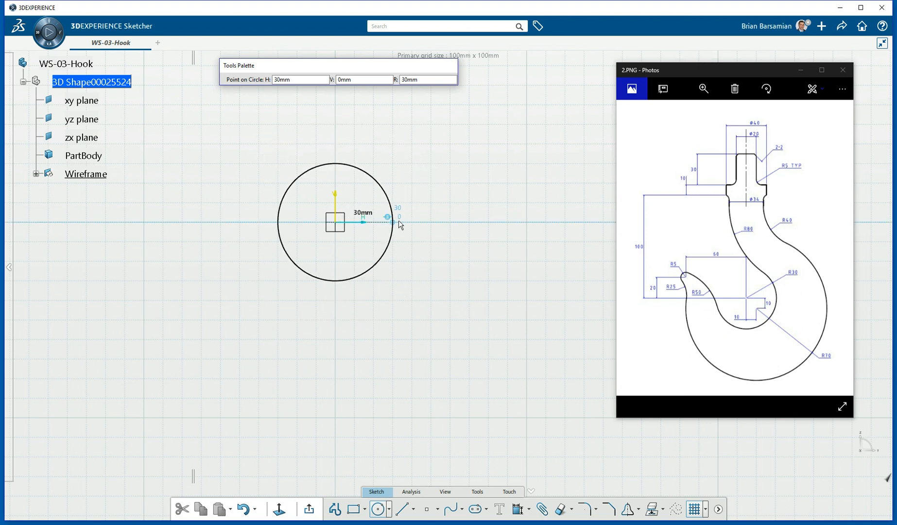
left_click(399, 220)
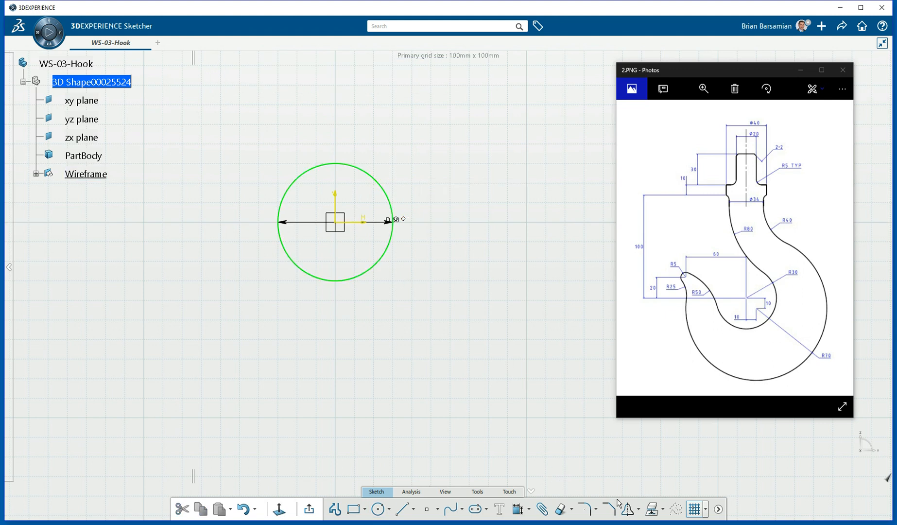
left_click(384, 508)
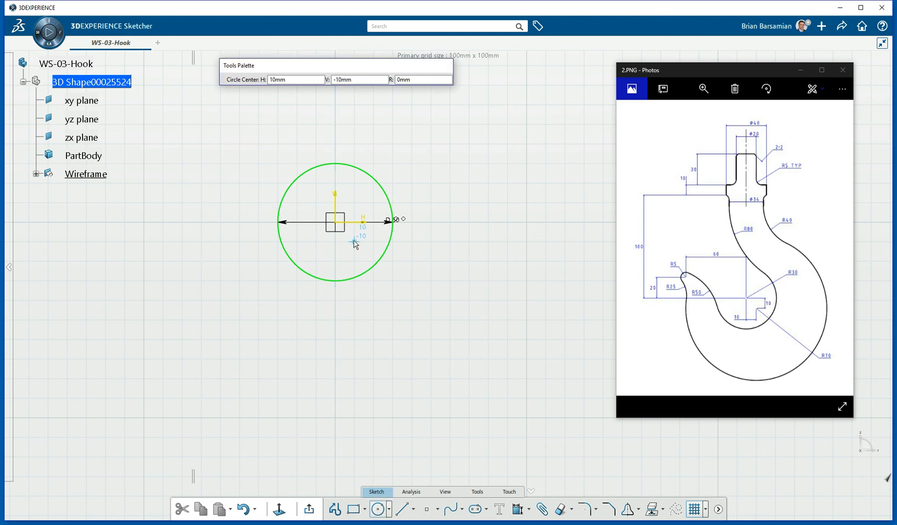
left_click(354, 241)
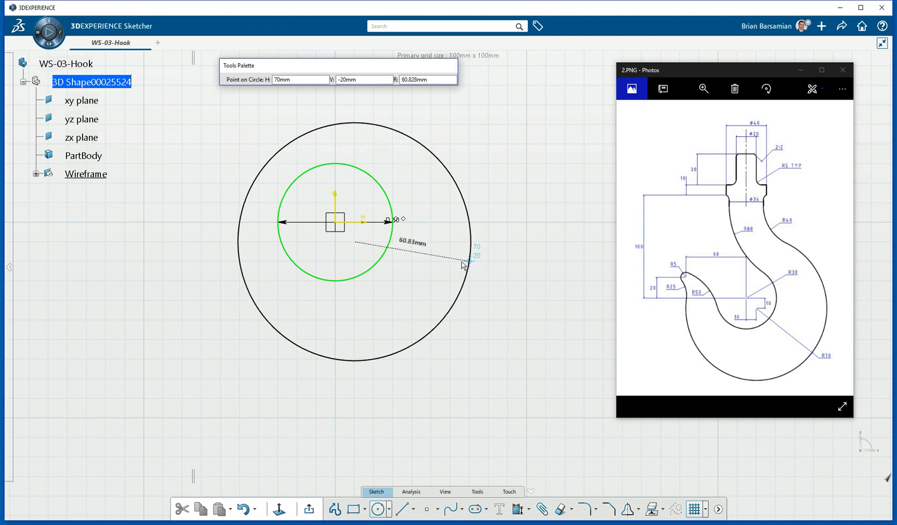
left_click(484, 242)
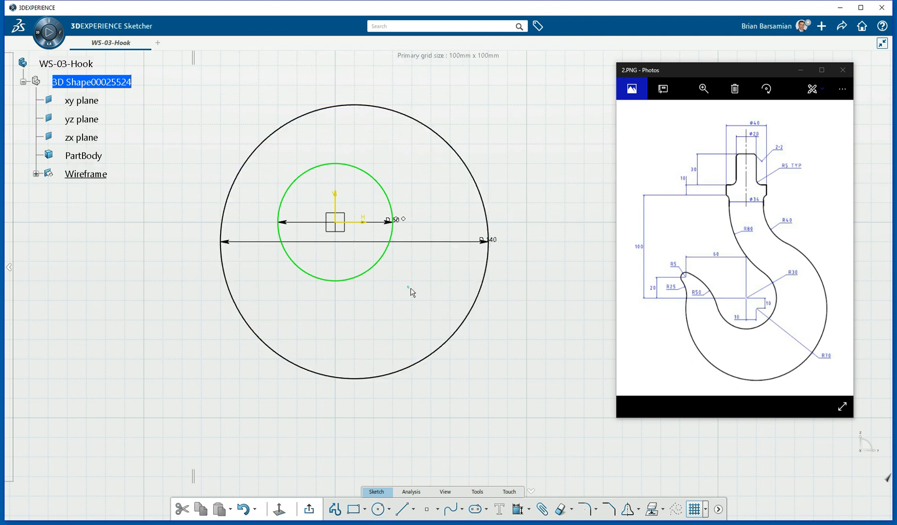
Add a small R10 circle at the upper left of the circles.
mouse_move(418, 273)
middle_mouse_down()
mouse_move(410, 261)
mouse_move(408, 273)
mouse_move(483, 315)
middle_mouse_up()
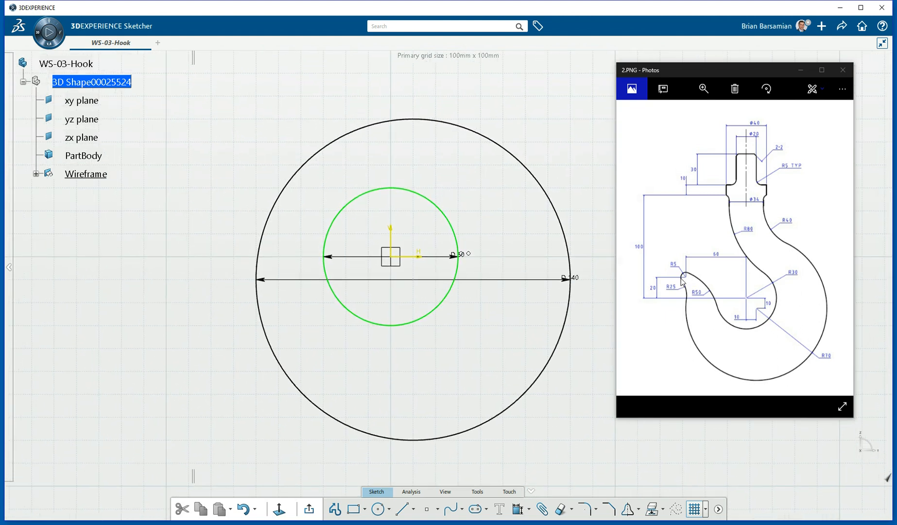
mouse_move(309, 339)
middle_mouse_down()
mouse_move(327, 338)
mouse_move(357, 361)
middle_mouse_up()
left_click(378, 508)
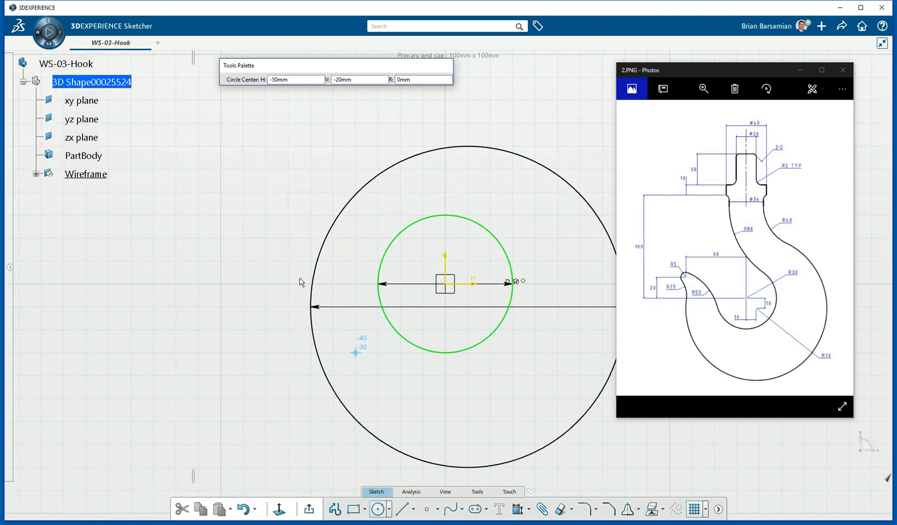
left_click(287, 238)
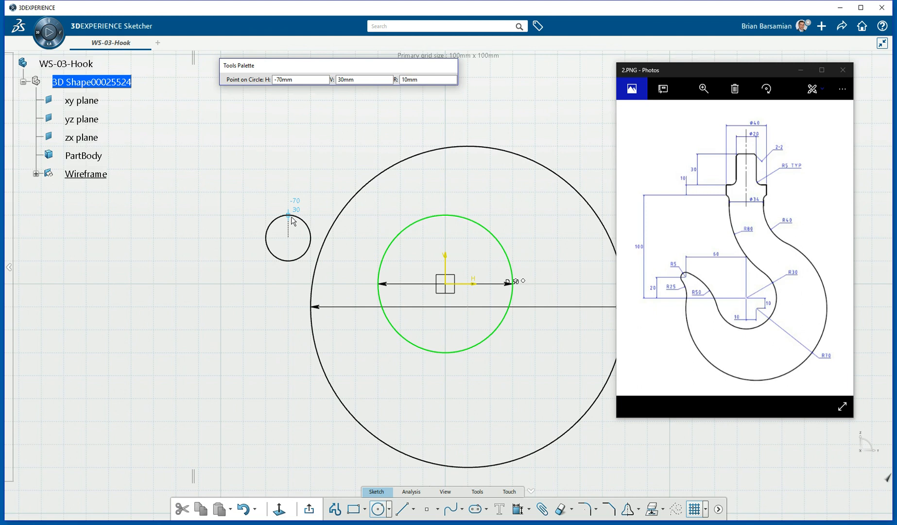
left_click(291, 218)
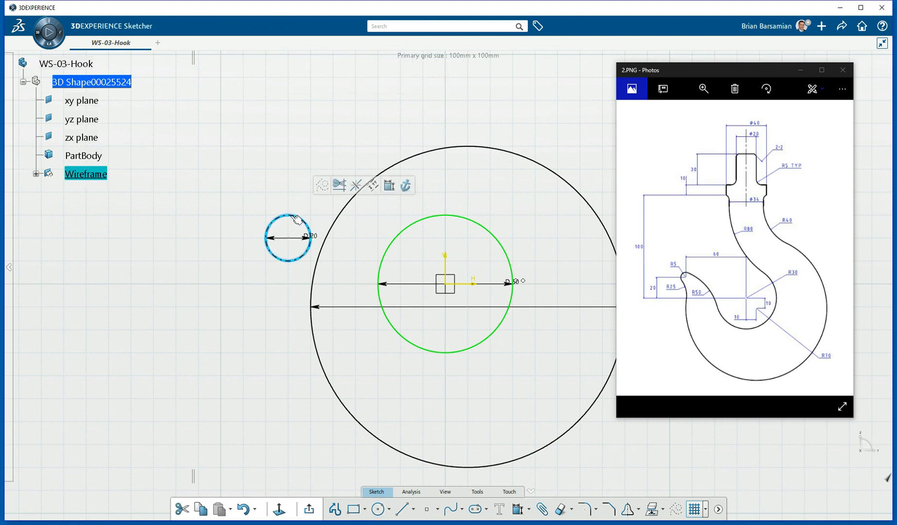
Change the small circle's dimension to a radius of 5 mm.
left_click(317, 238)
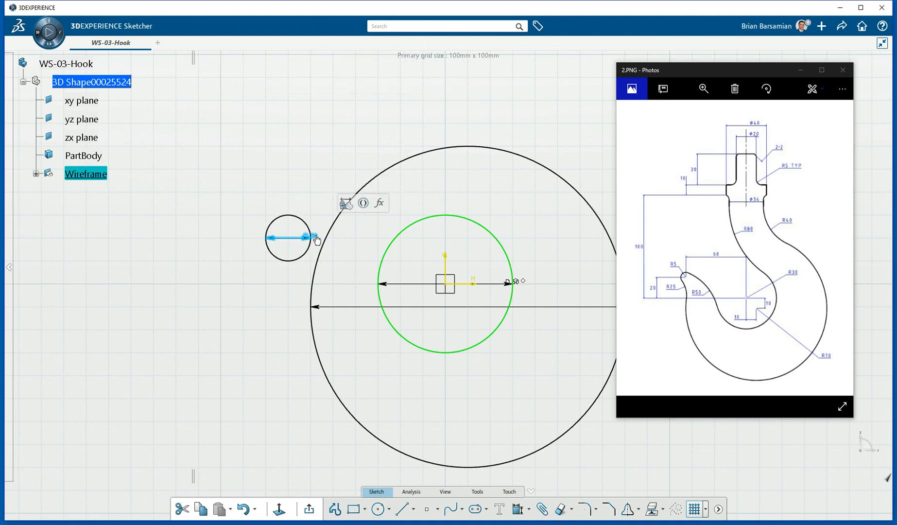
double_click(317, 238)
left_click(452, 262)
left_click(452, 277)
left_click_drag(448, 239, 372, 236)
type("5")
key("Return")
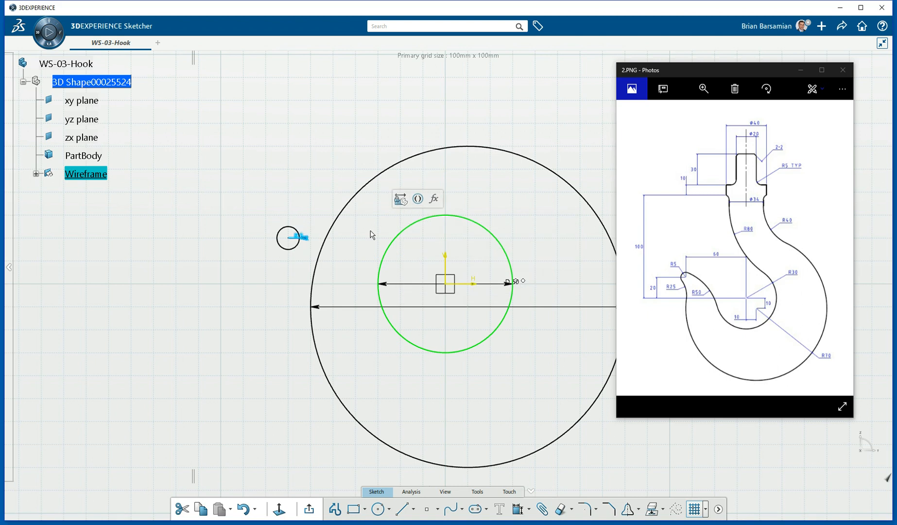
Convert the inner origin circle's 60 mm diameter to an R30 radius dimension.
middle_click_drag(351, 199, 357, 170)
mouse_move(427, 193)
middle_mouse_down()
mouse_move(388, 205)
mouse_move(232, 138)
middle_mouse_up()
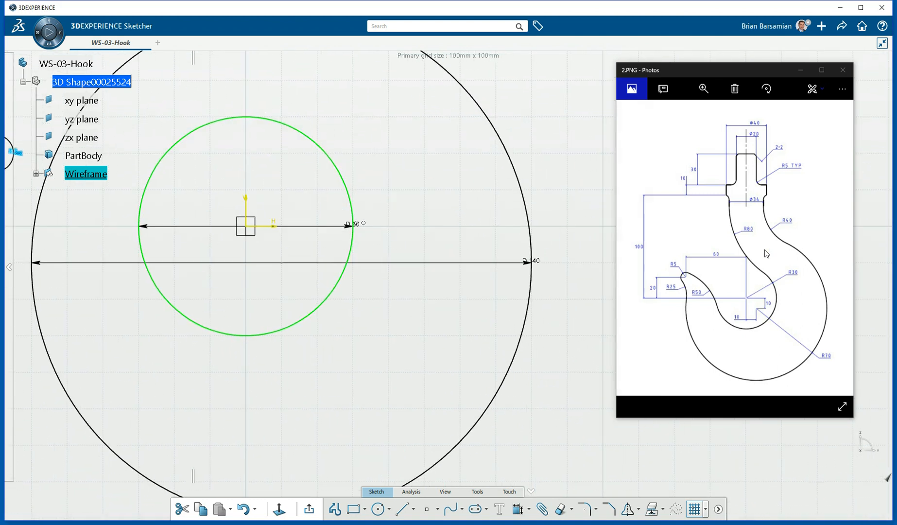
mouse_move(384, 231)
middle_mouse_down()
mouse_move(384, 207)
mouse_move(288, 168)
mouse_move(436, 246)
middle_mouse_up()
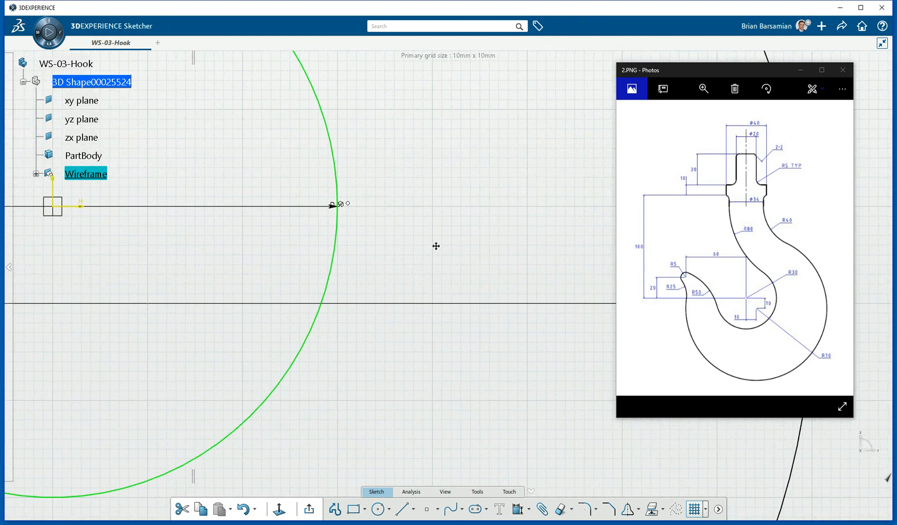
left_click(338, 207)
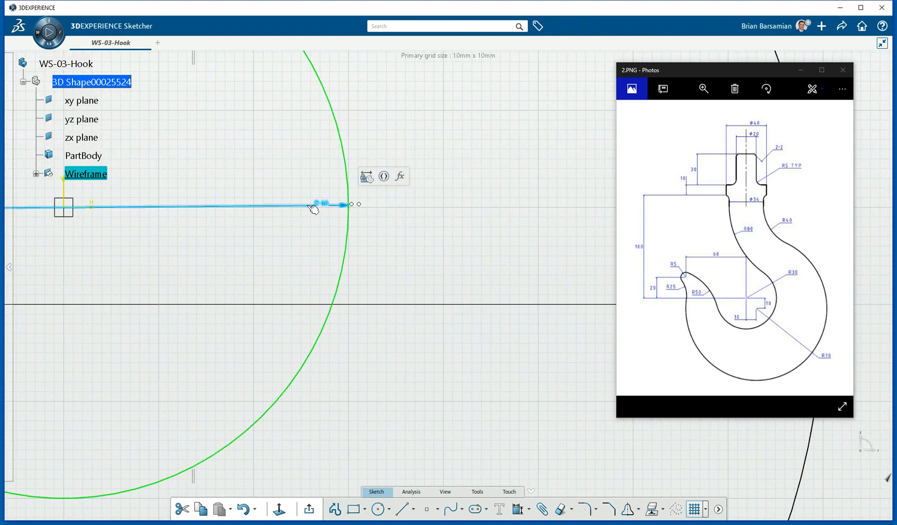
double_click(248, 207)
left_click(486, 262)
left_click(447, 273)
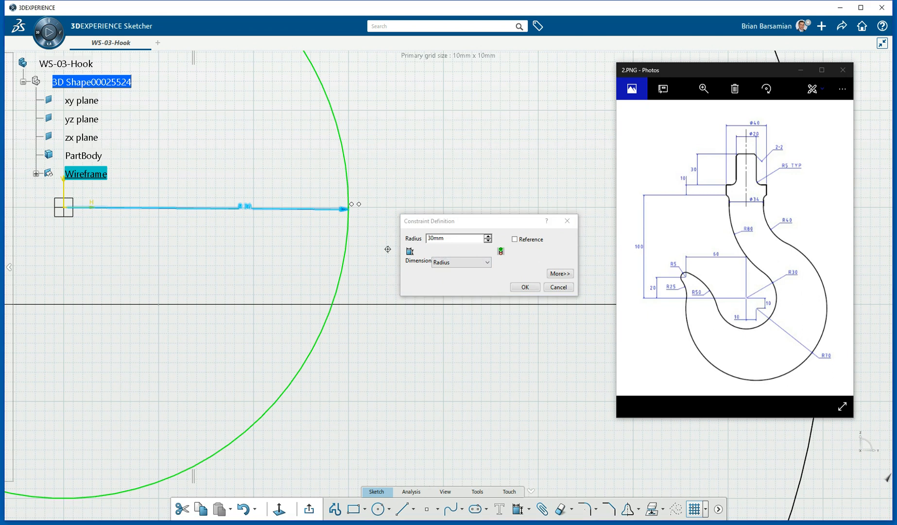
scroll(388, 252, "down", 2)
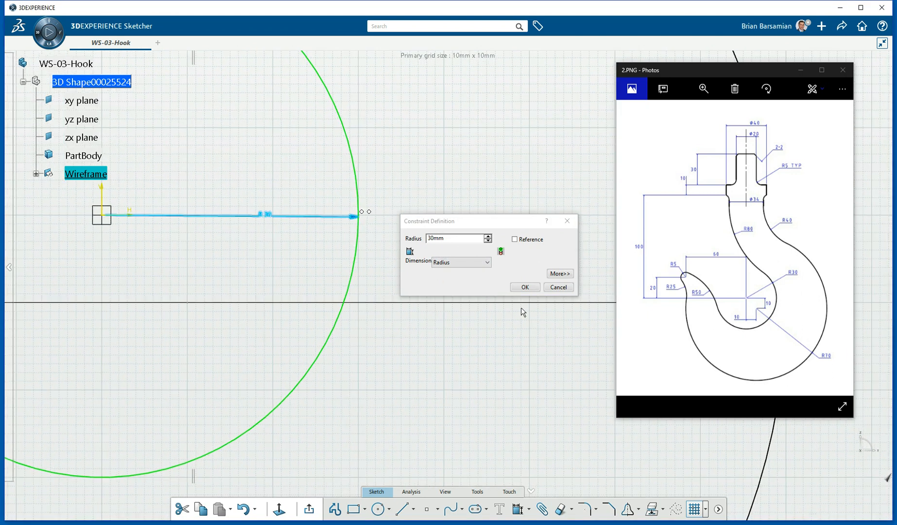
left_click(524, 286)
Convert the outer circle's dimension from diameter to radius R70.
middle_click_drag(437, 254, 175, 230)
left_click_drag(525, 277, 426, 270)
double_click(427, 271)
left_click(487, 262)
left_click(454, 272)
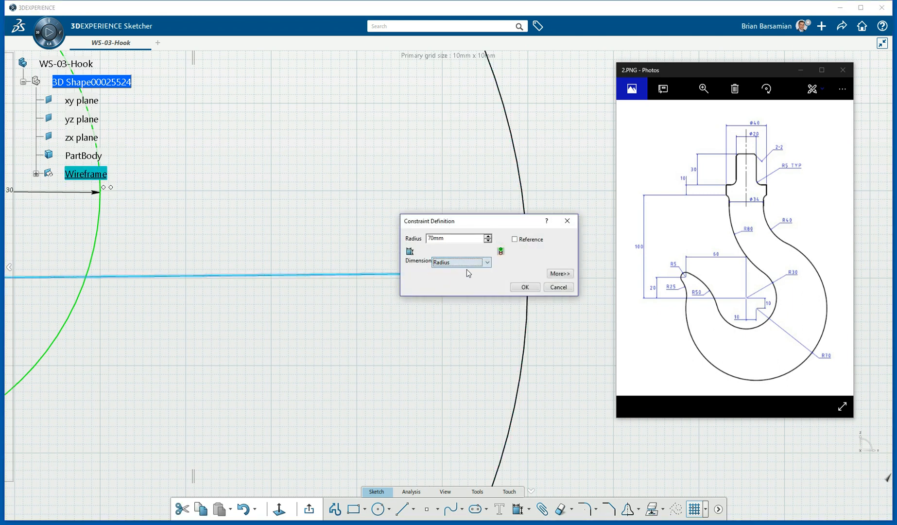
left_click(525, 287)
scroll(365, 224, "down", 6)
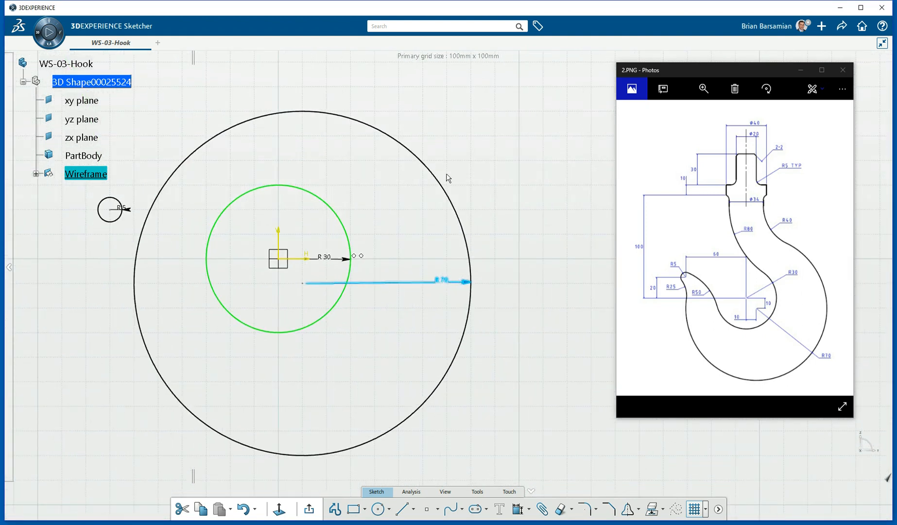
Dimension the R70 circle's centre 10 mm from the horizontal axis.
mouse_move(281, 311)
middle_mouse_down()
mouse_move(376, 379)
mouse_move(371, 358)
mouse_move(400, 183)
middle_mouse_up()
left_click(352, 282)
left_click_drag(360, 271, 408, 234)
left_click(473, 205)
left_click(351, 186)
left_click(400, 228)
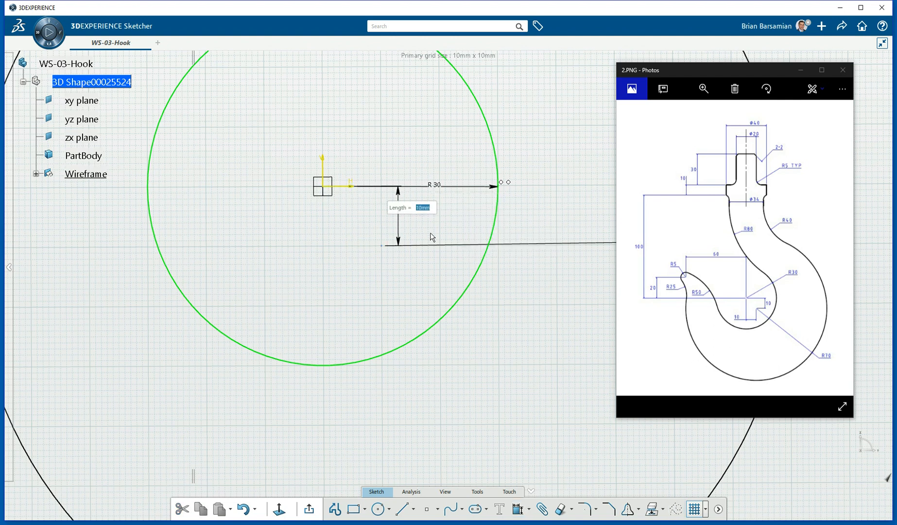
Dimension the same centre 10 mm from the vertical axis.
left_click_drag(355, 286, 397, 234)
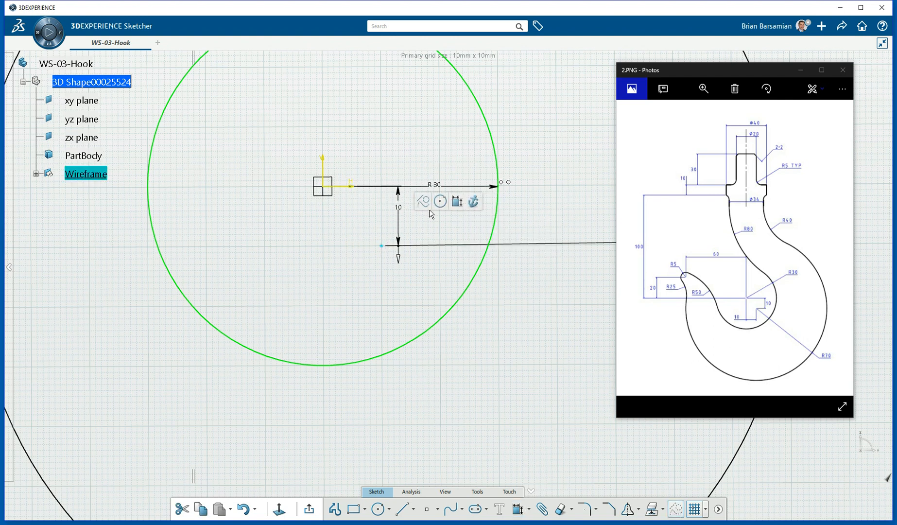
left_click(457, 203)
left_click(324, 199)
left_click(341, 266)
key("Return")
middle_click_drag(388, 298, 407, 391)
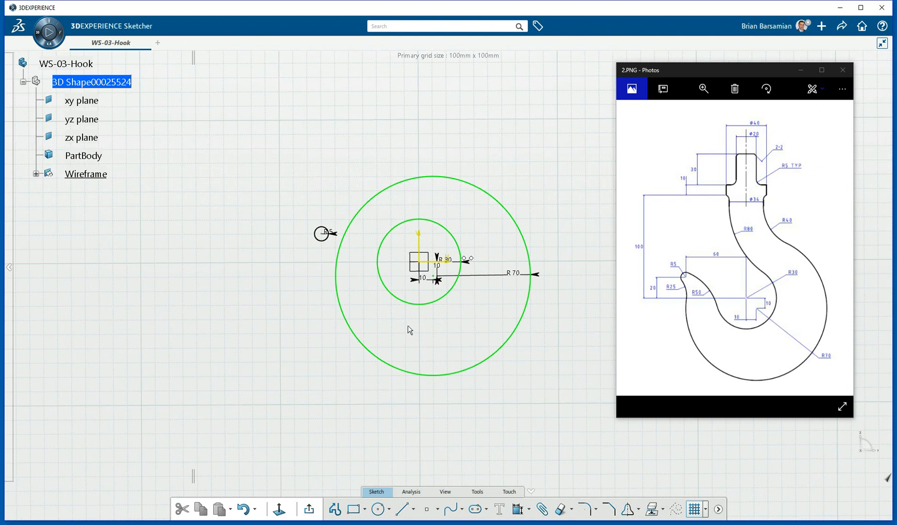
mouse_move(323, 259)
middle_mouse_down()
mouse_move(357, 285)
mouse_move(368, 201)
middle_mouse_up()
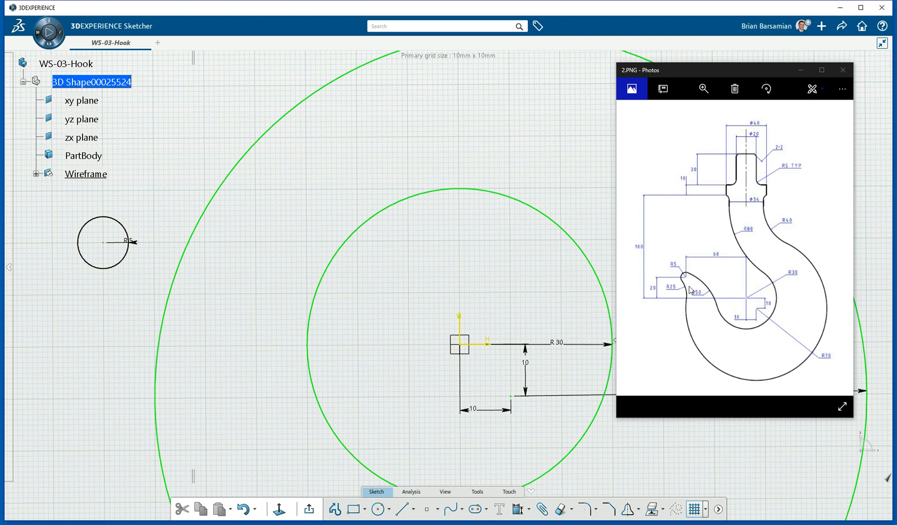
middle_click_drag(198, 242, 279, 217)
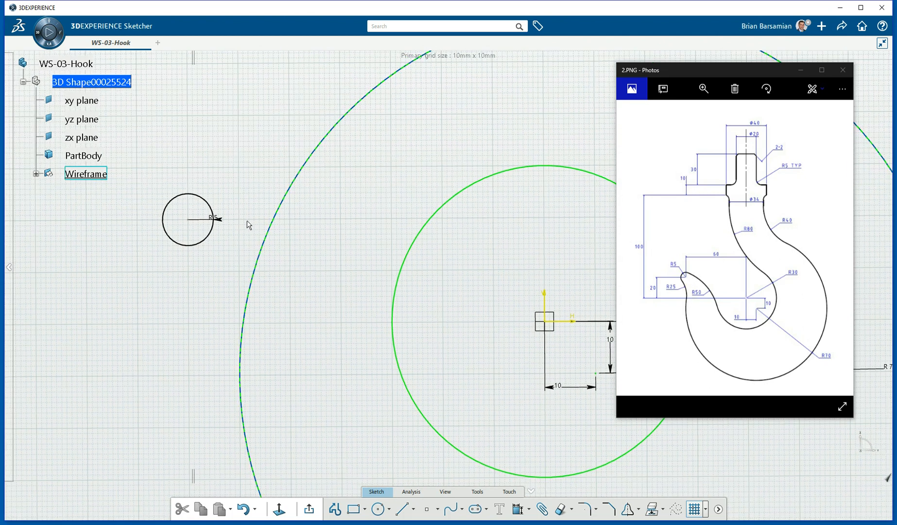
left_click_drag(165, 264, 194, 217)
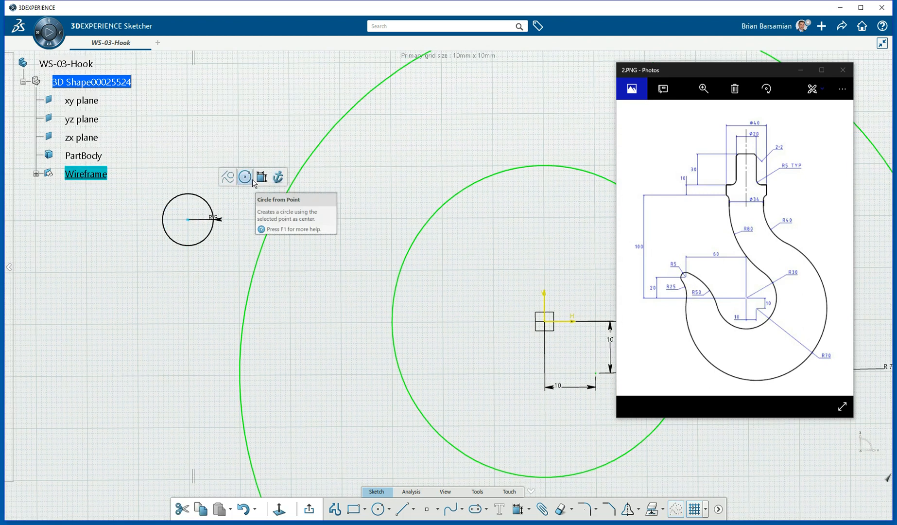
Dimension the R5 circle's centre 60 mm from the vertical axis.
left_click(270, 181)
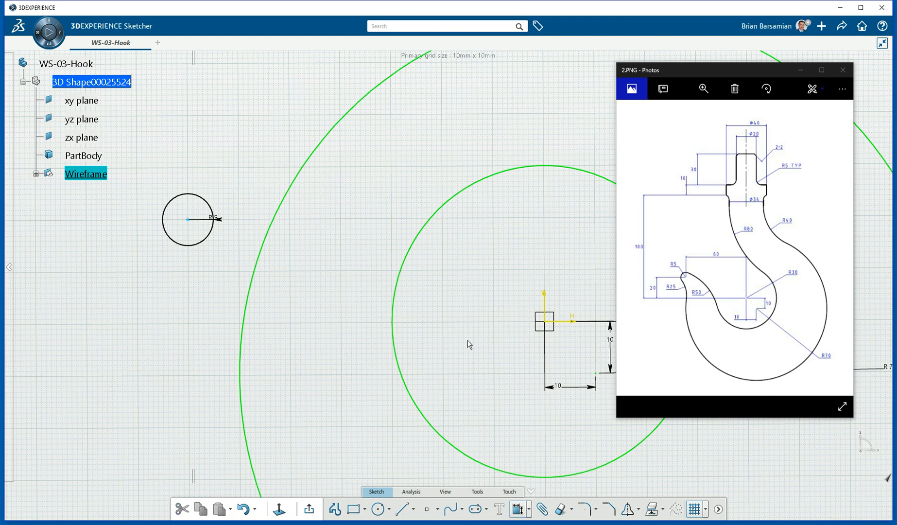
left_click(544, 302)
left_click(400, 158)
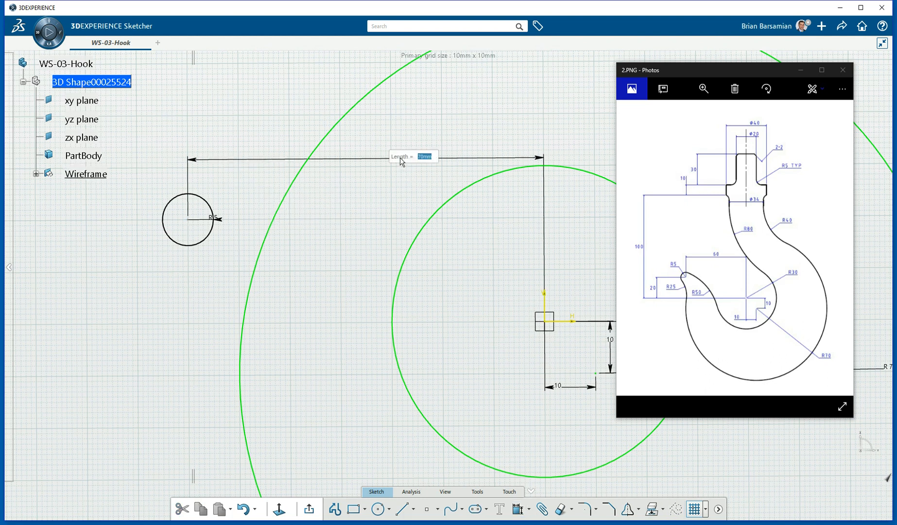
type("60")
key("Return")
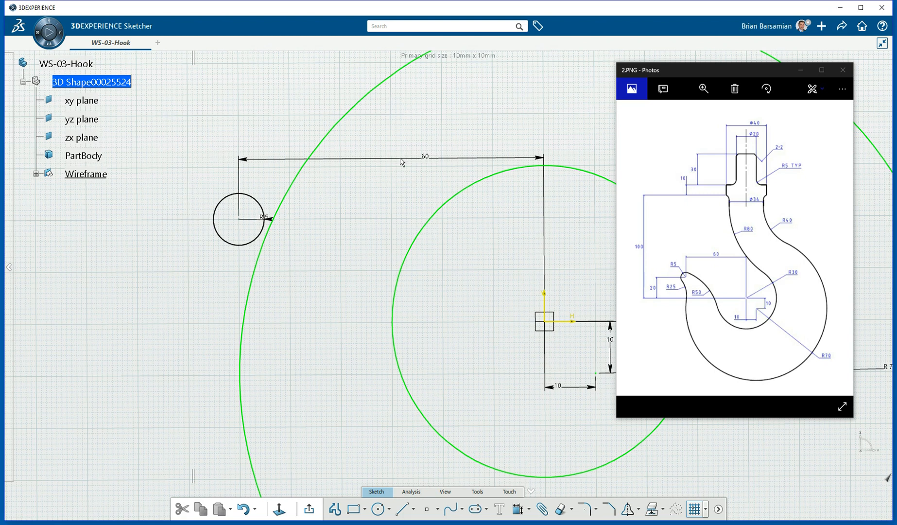
Dimension the R5 circle's centre 20 mm above the horizontal axis.
left_click(238, 219)
left_click(319, 177)
left_click(570, 323)
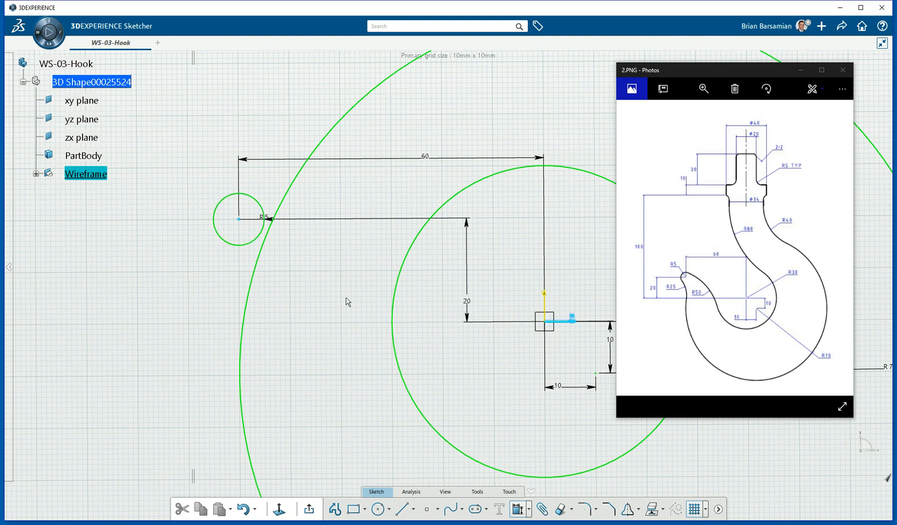
left_click(164, 273)
scroll(367, 236, "down", 5)
mouse_move(413, 273)
middle_mouse_down()
mouse_move(306, 370)
mouse_move(312, 360)
middle_mouse_up()
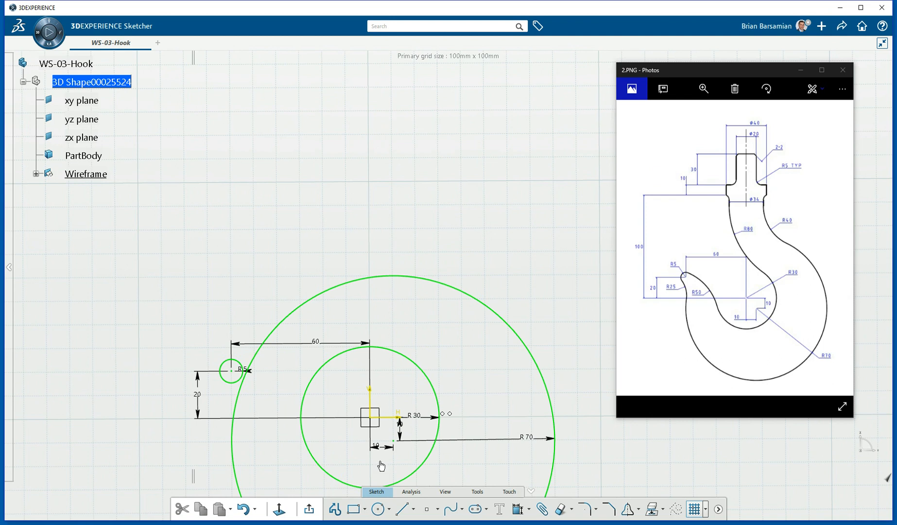
left_click(363, 510)
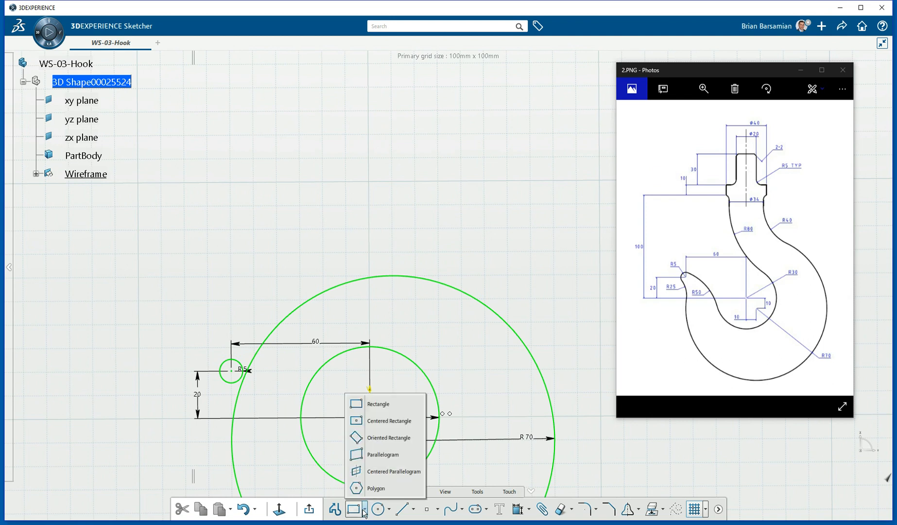
left_click(363, 422)
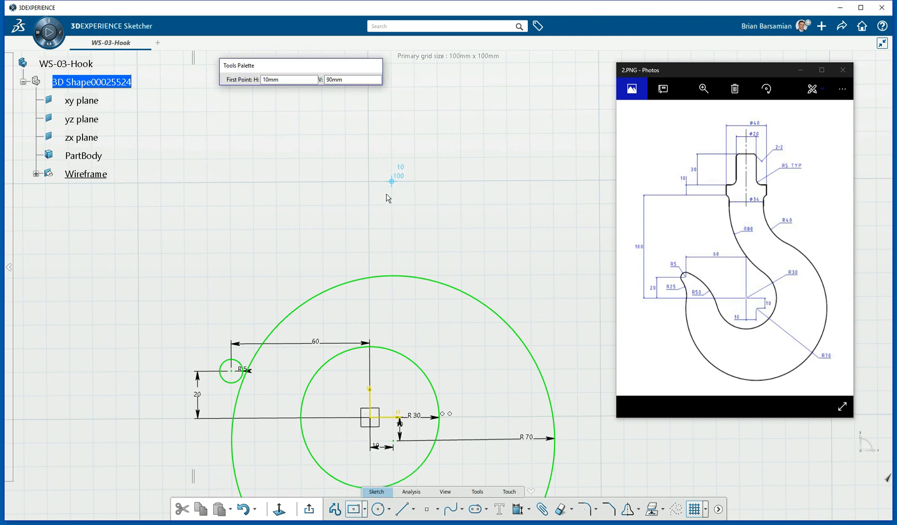
Draw a centred rectangle on the vertical axis, 40 mm wide and 10 mm tall.
left_click(369, 158)
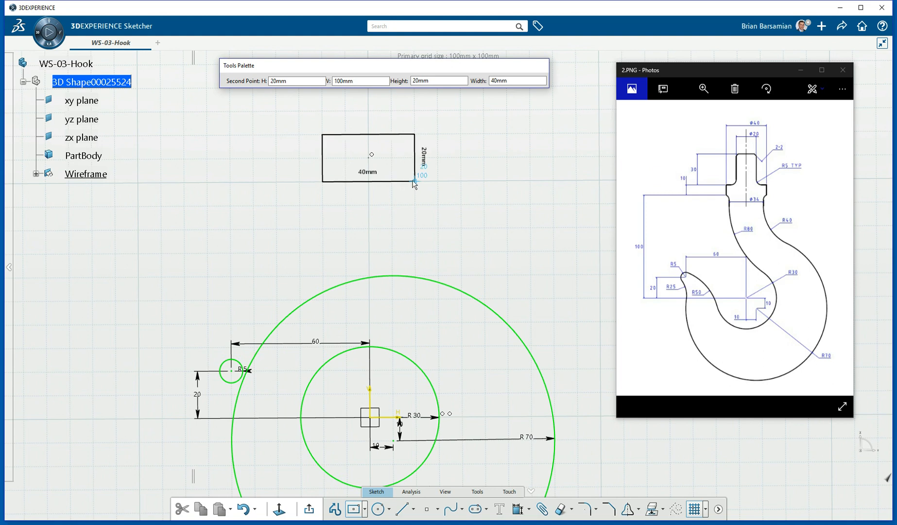
left_click(414, 181)
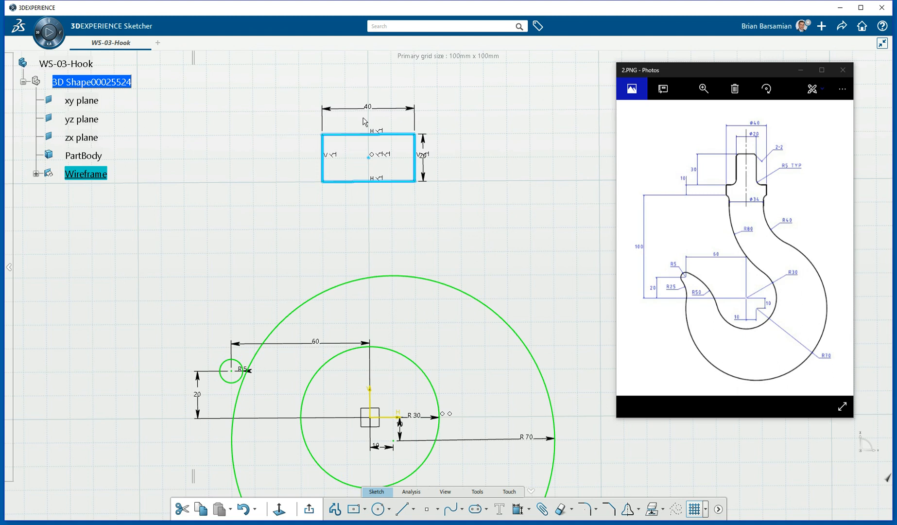
left_click(426, 163)
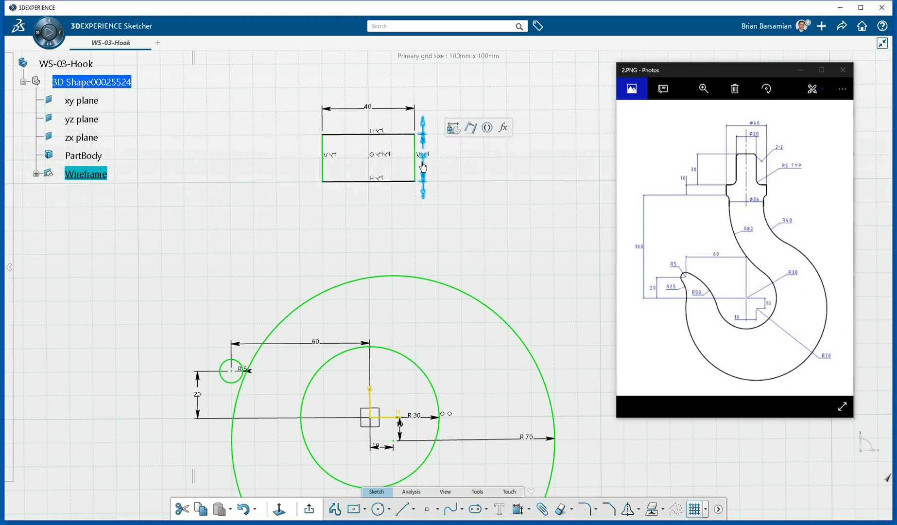
double_click(425, 157)
type("10")
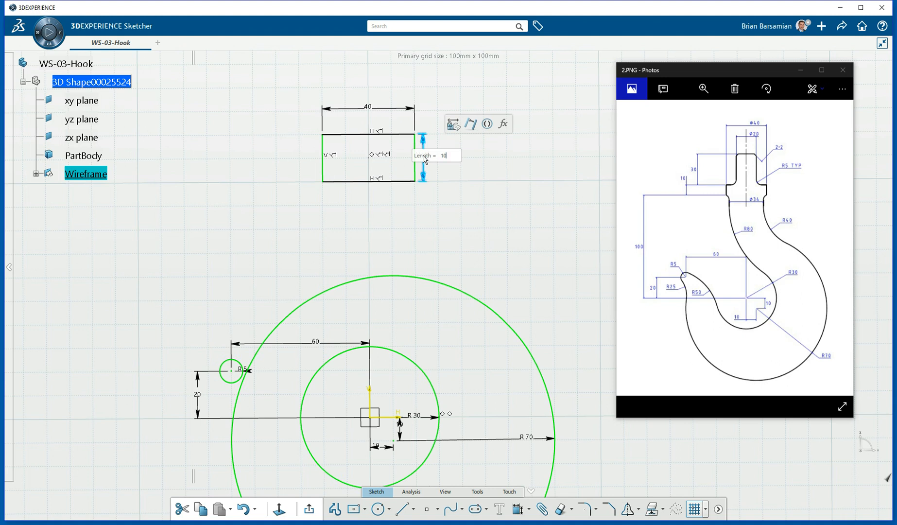
key("Return")
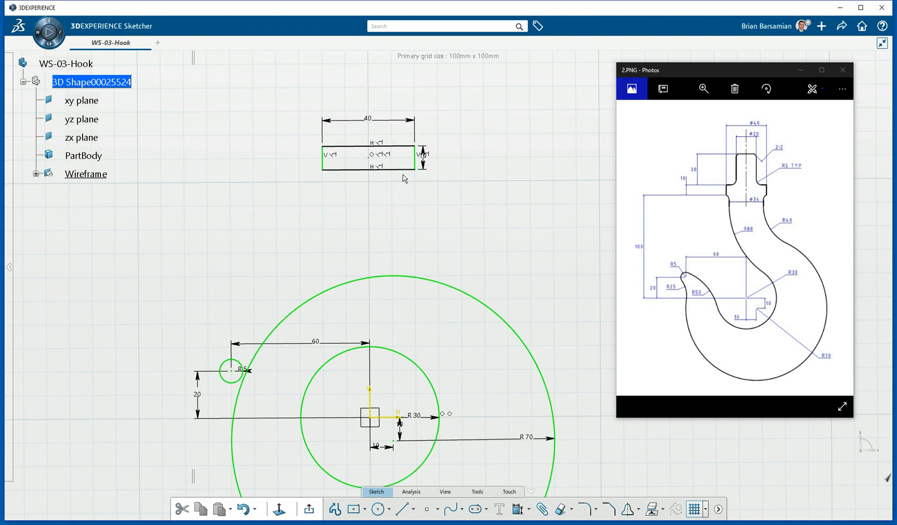
Dimension the rectangle's bottom edge 100 mm from the horizontal axis.
left_click(409, 169)
left_click(498, 141)
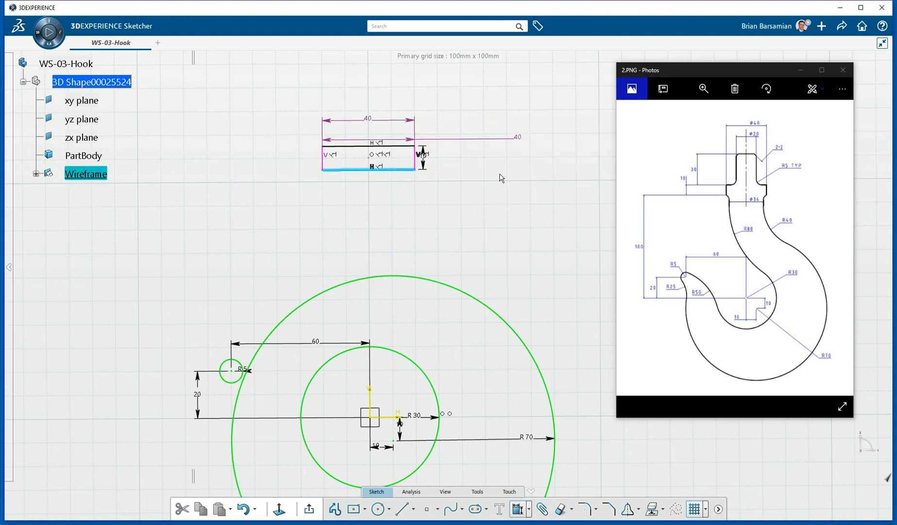
left_click(397, 417)
left_click(174, 264)
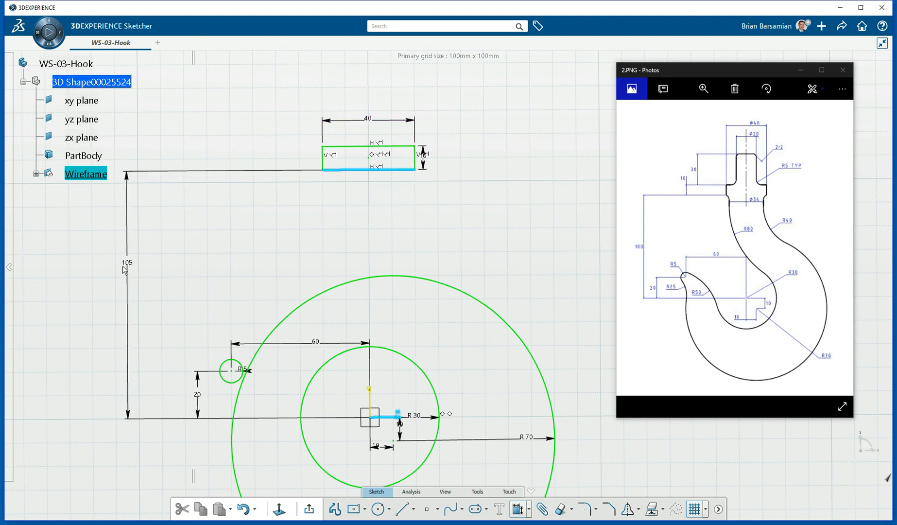
left_click(115, 273)
type("100")
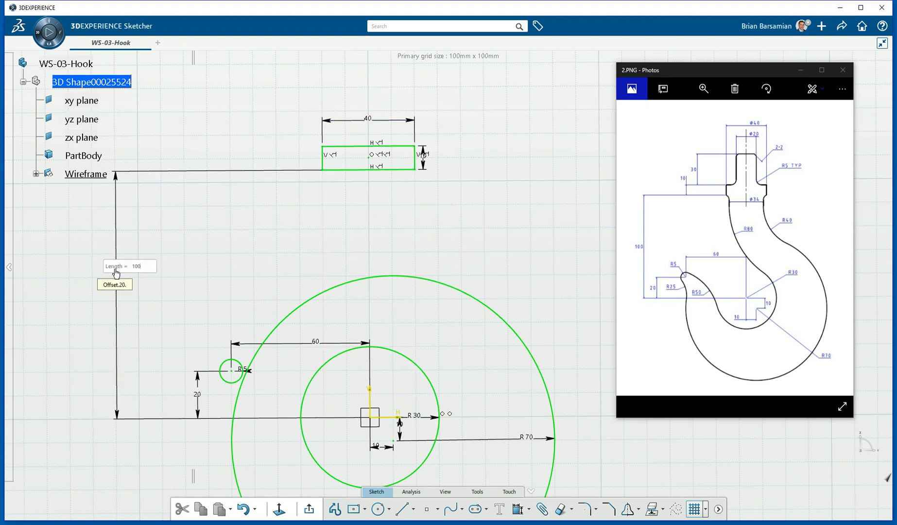
key("Return")
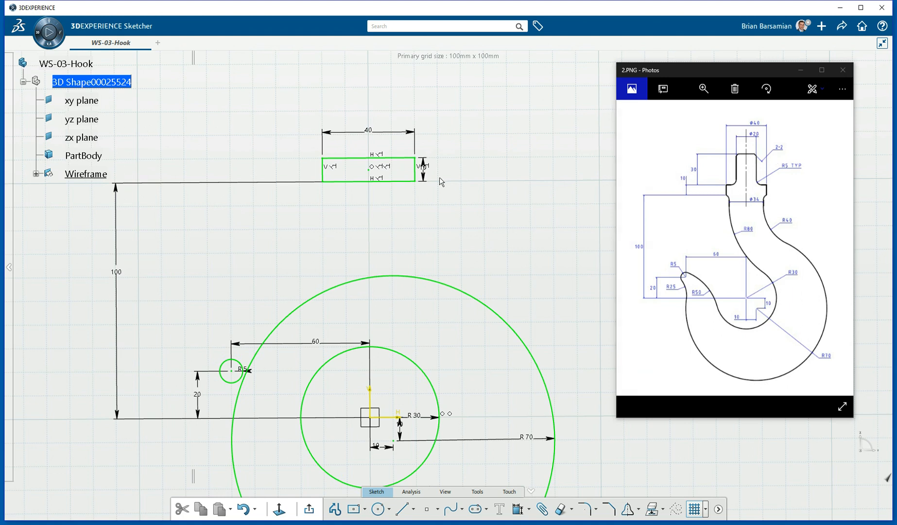
mouse_move(406, 143)
middle_mouse_down()
mouse_move(429, 276)
mouse_move(420, 215)
middle_mouse_up()
left_click_drag(375, 222, 365, 425)
left_click(350, 208)
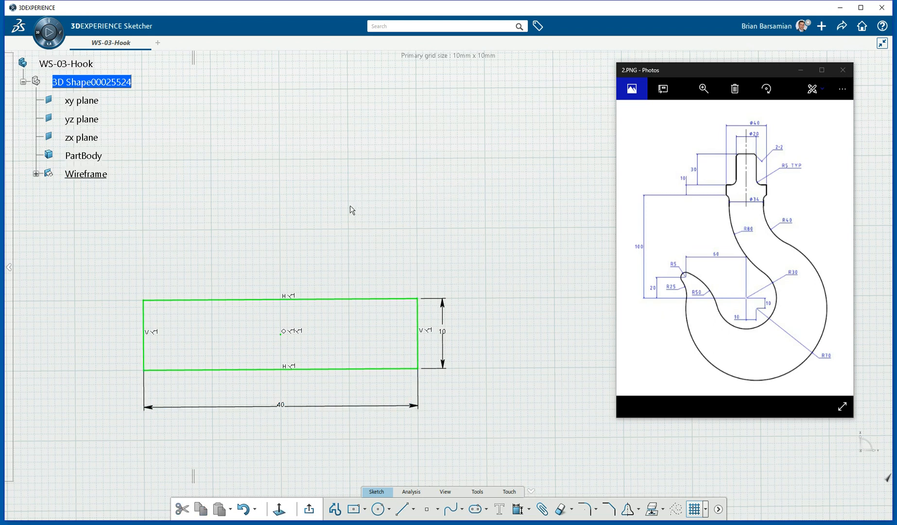
Draw a centred rectangle above the block and size it 30 mm tall, 20 mm wide.
left_click(356, 510)
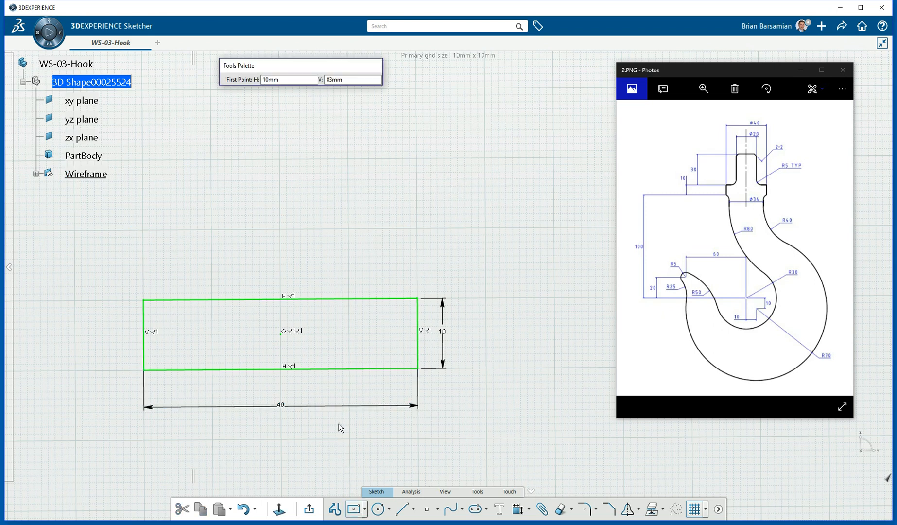
left_click(278, 156)
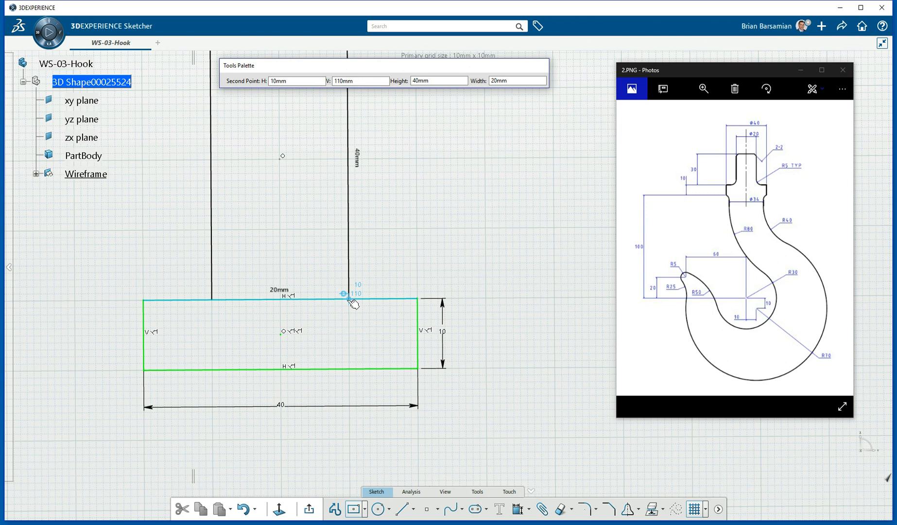
left_click(350, 300)
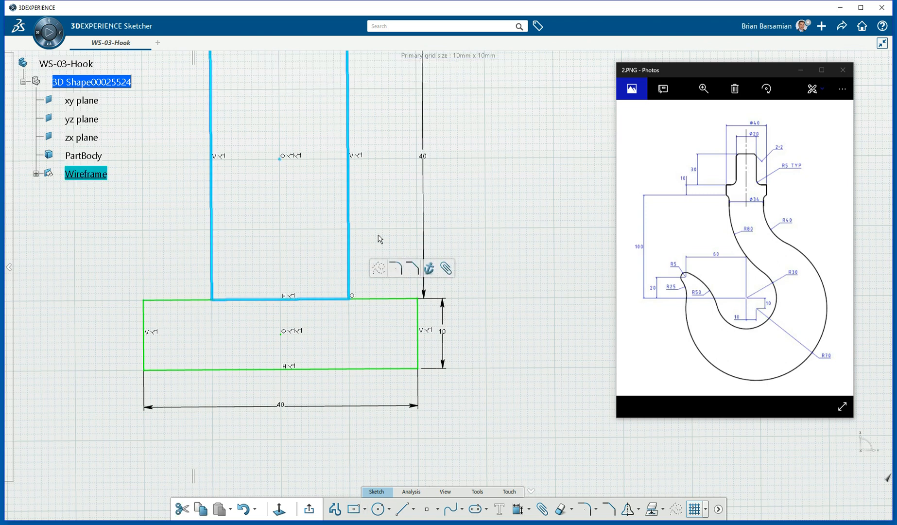
double_click(422, 157)
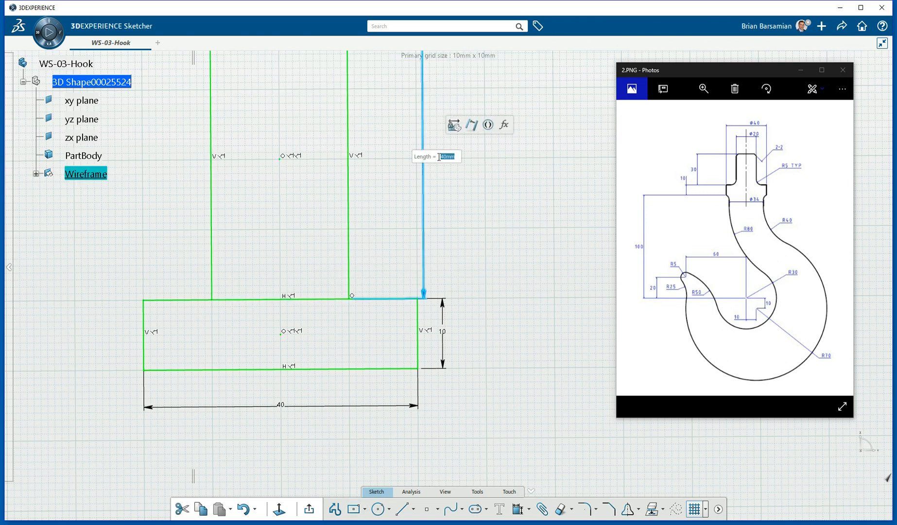
type("30")
key("Return")
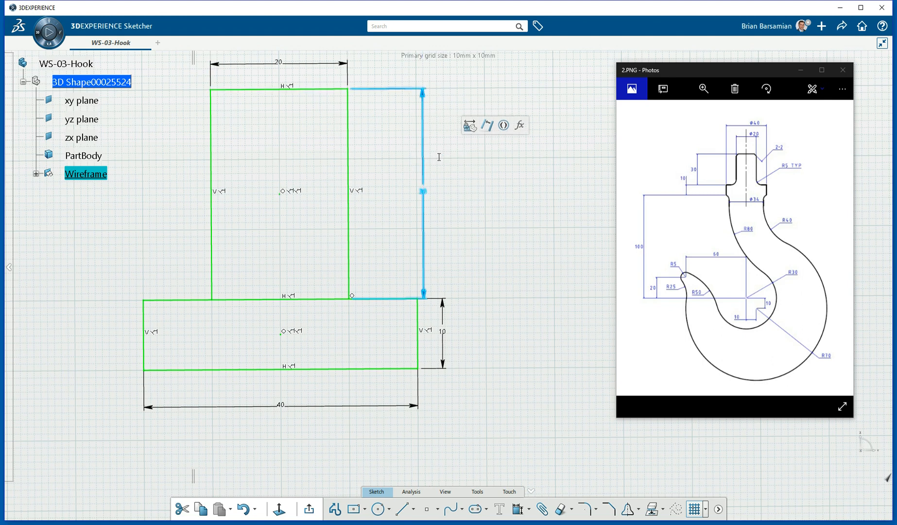
mouse_move(285, 140)
middle_mouse_down()
mouse_move(310, 209)
mouse_move(332, 231)
middle_mouse_up()
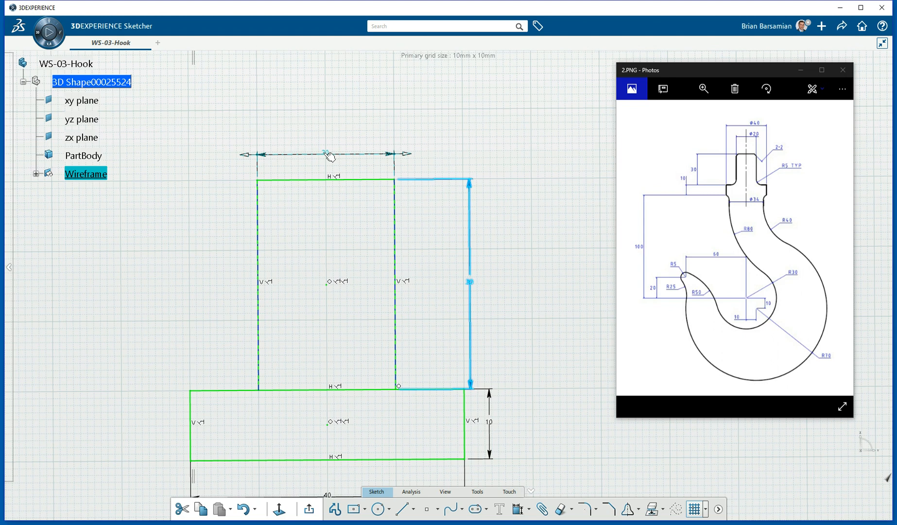
double_click(329, 155)
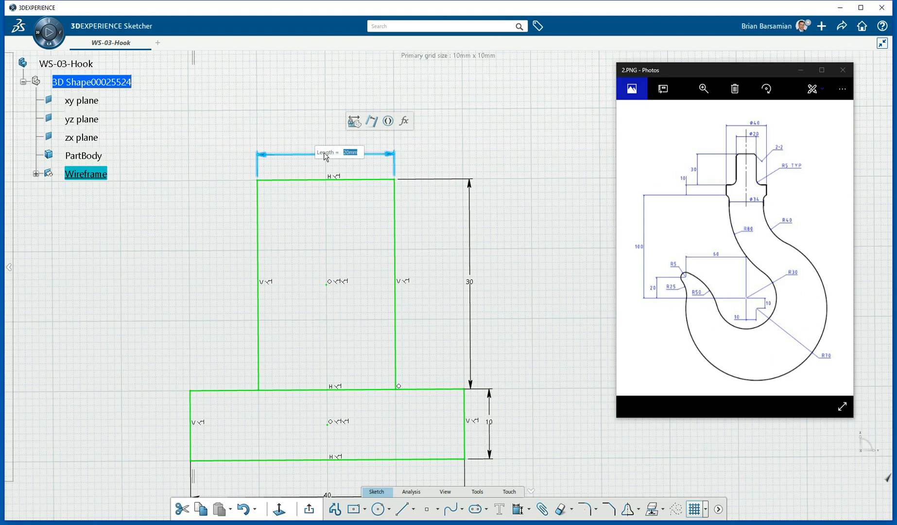
key("Return")
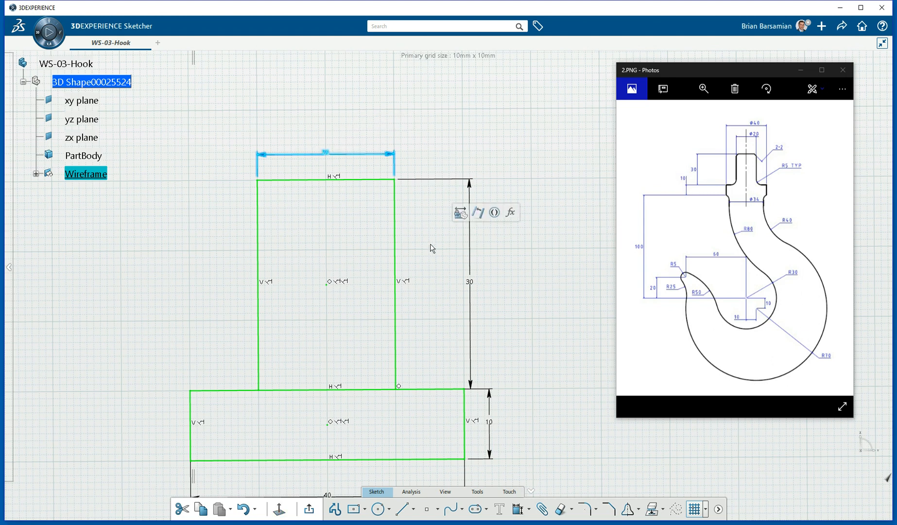
mouse_move(436, 252)
middle_mouse_down()
mouse_move(431, 172)
mouse_move(454, 100)
middle_mouse_up()
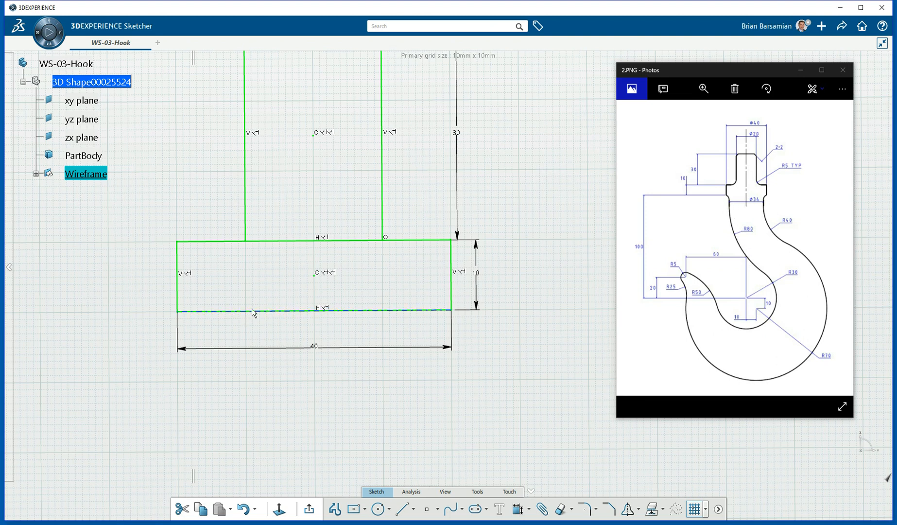
Draw a rectangle beneath the block, change its width from 34 to 36 mm, and delete the 16 mm height dimension.
left_click(356, 510)
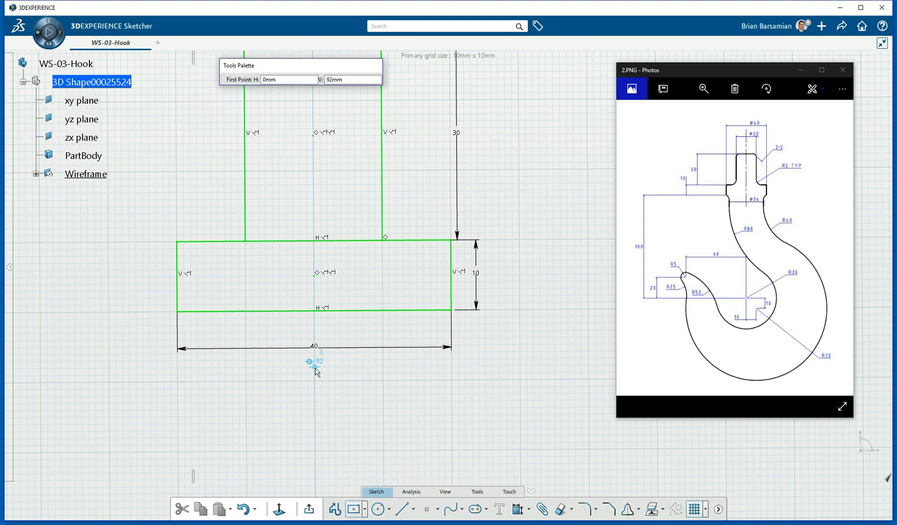
left_click(315, 368)
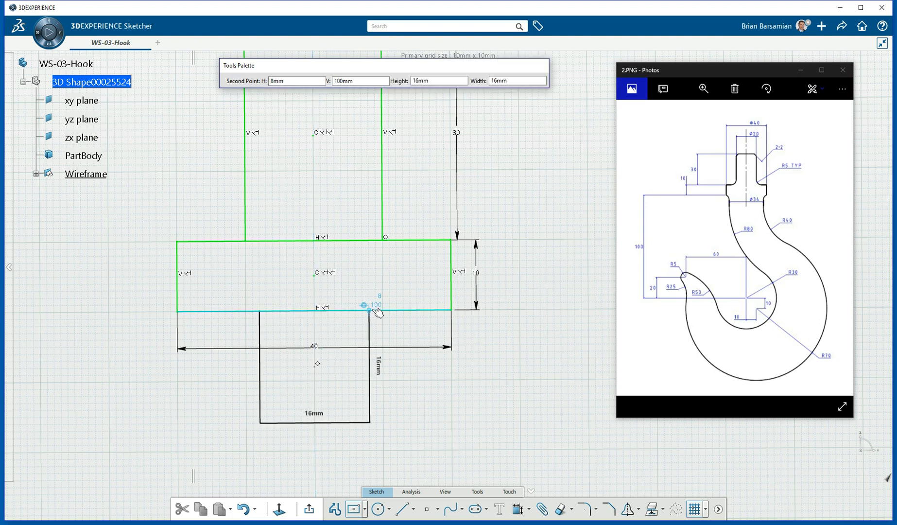
left_click(432, 311)
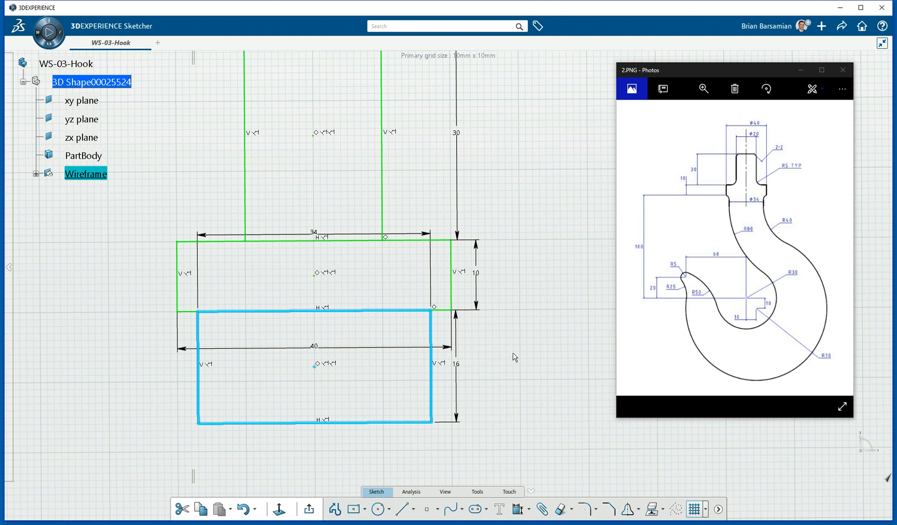
left_click(496, 364)
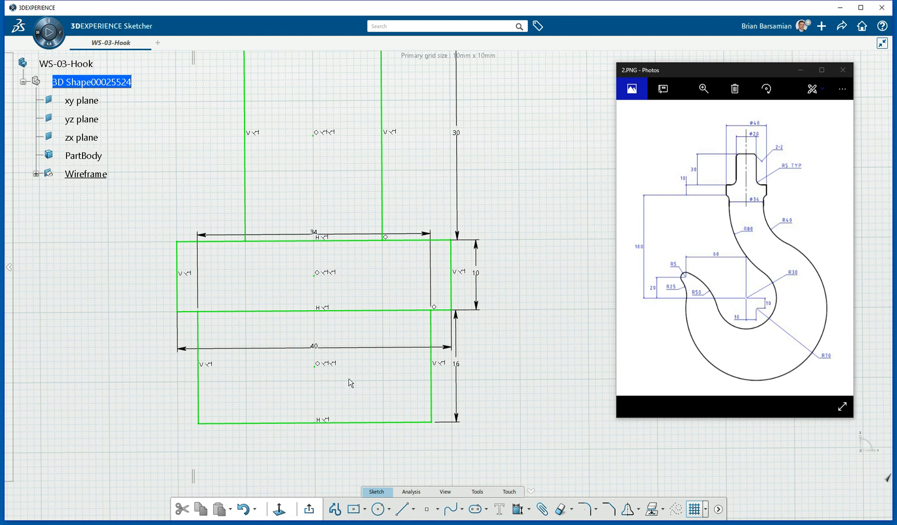
left_click_drag(337, 235, 352, 330)
left_click_drag(358, 380, 324, 441)
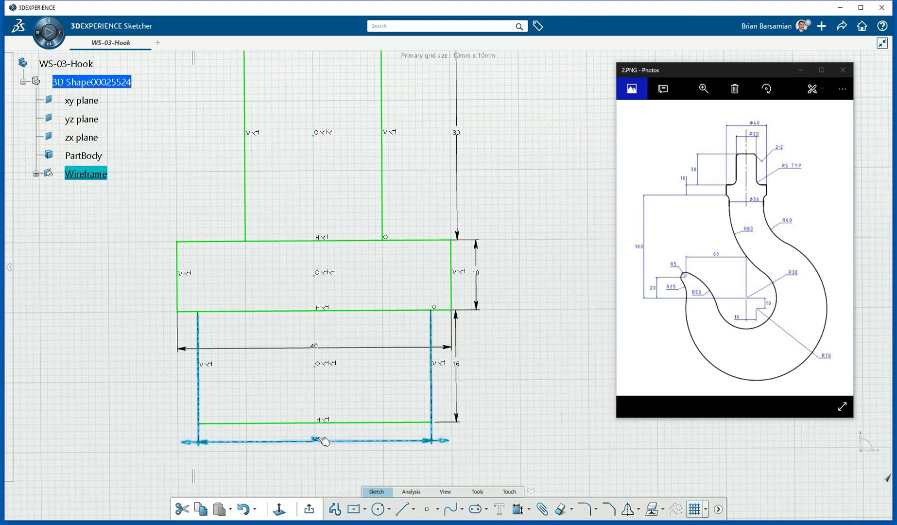
double_click(315, 440)
type("3")
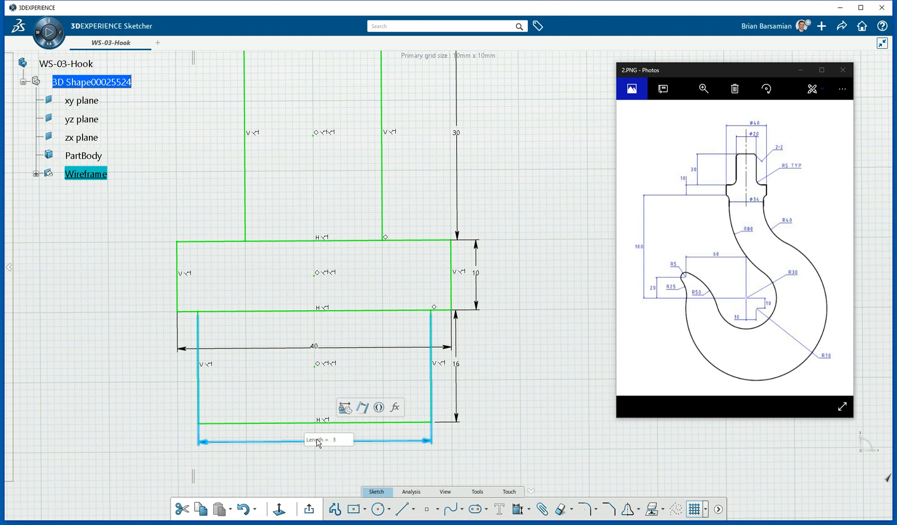
type("6")
key("Return")
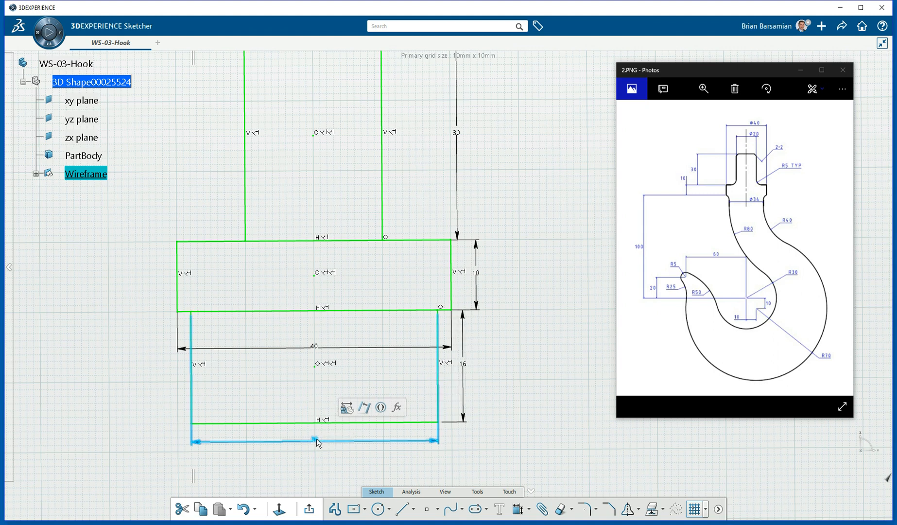
left_click(464, 386)
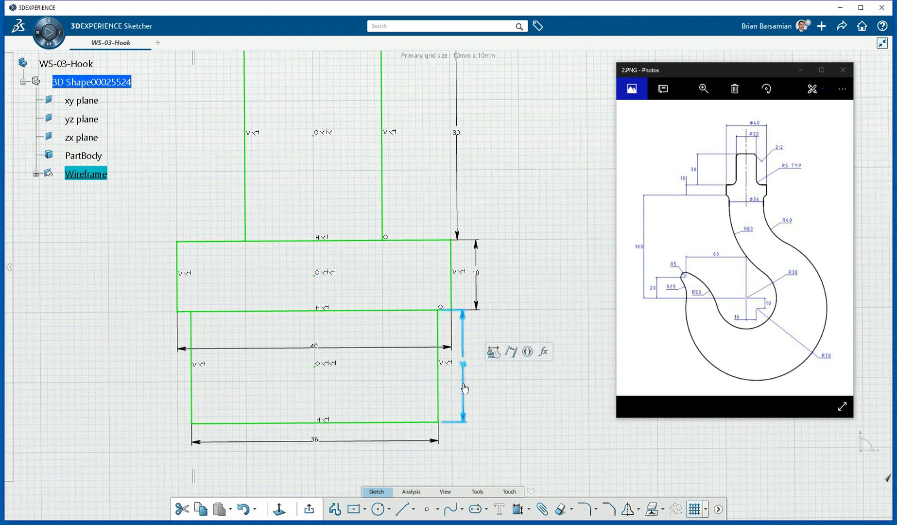
key("Delete")
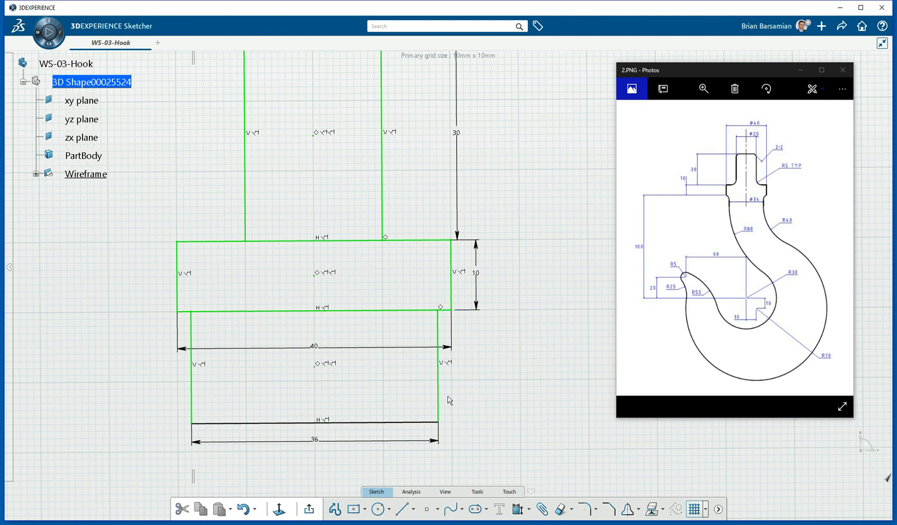
Stretch the lower rectangle's bottom edge down to reach the hook circles.
scroll(404, 263, "down", 5)
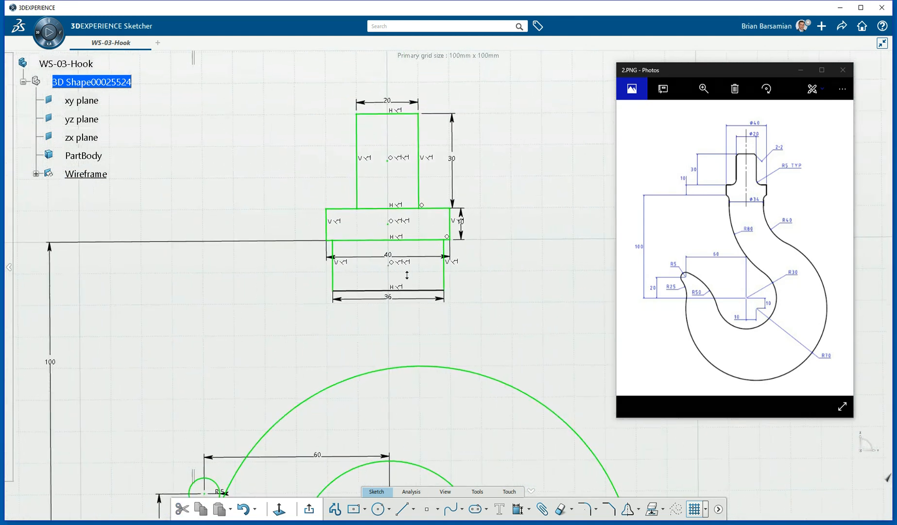
scroll(406, 277, "up", 1)
left_click_drag(415, 292, 423, 472)
mouse_move(483, 346)
middle_mouse_down()
mouse_move(406, 197)
mouse_move(412, 240)
middle_mouse_up()
scroll(412, 241, "down", 3)
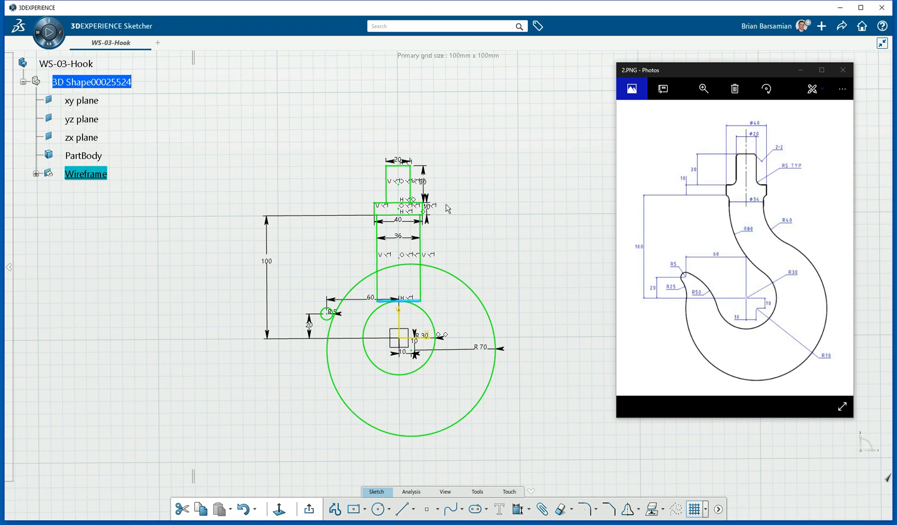
scroll(487, 232, "up", 5)
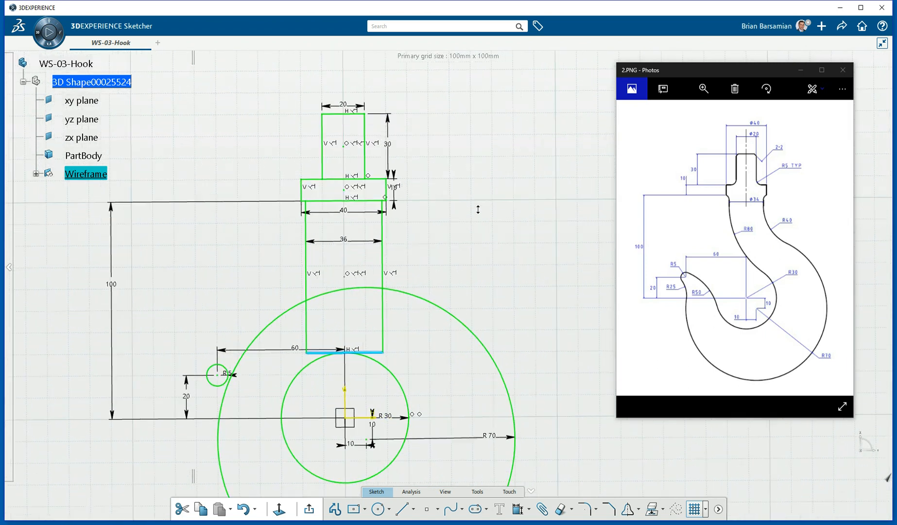
mouse_move(431, 278)
middle_mouse_down()
mouse_move(393, 195)
mouse_move(398, 178)
mouse_move(408, 191)
mouse_move(389, 186)
mouse_move(415, 194)
mouse_move(395, 194)
mouse_move(432, 245)
middle_mouse_up()
Fillet the rectangle's right line into the R70 circle with radius 40, extending the R70 arc around the bottom.
left_click(389, 509)
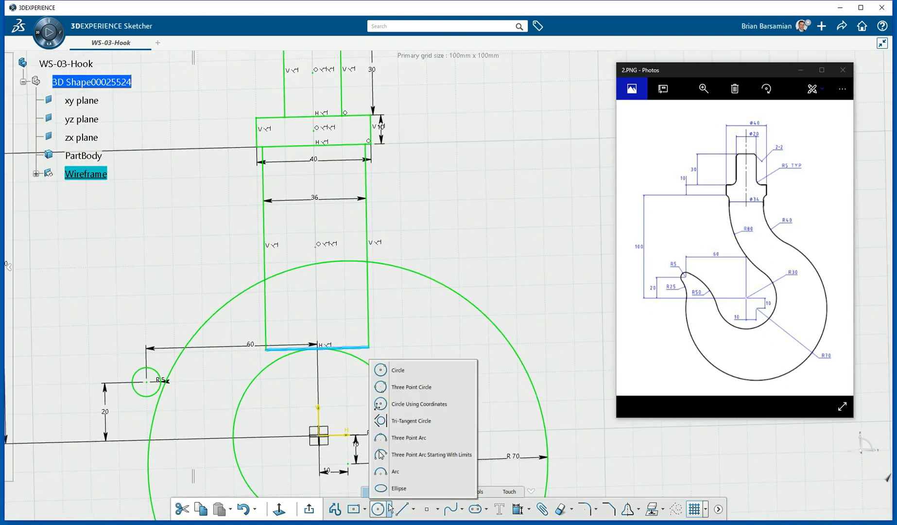
left_click(387, 454)
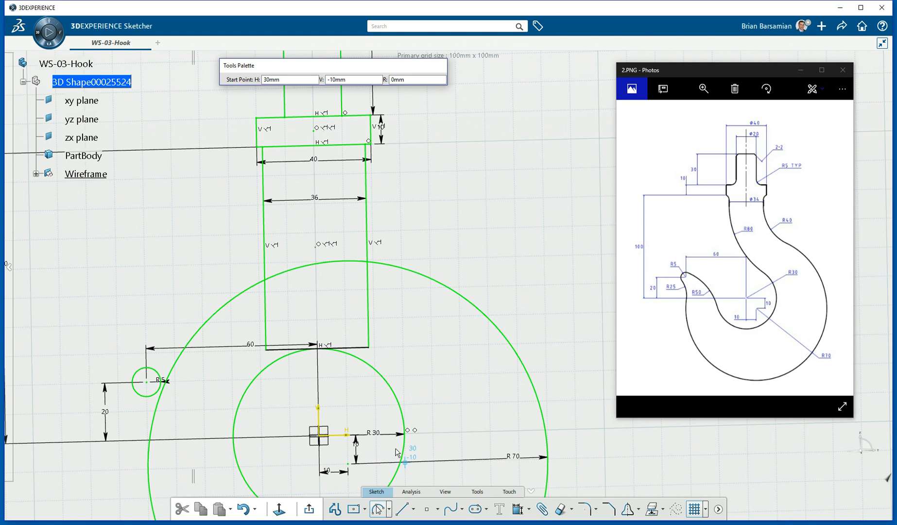
left_click(586, 509)
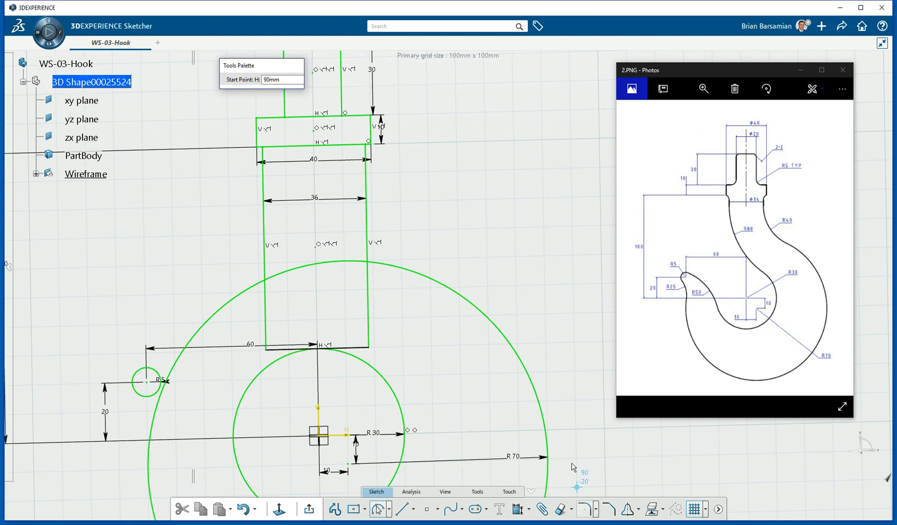
left_click(368, 208)
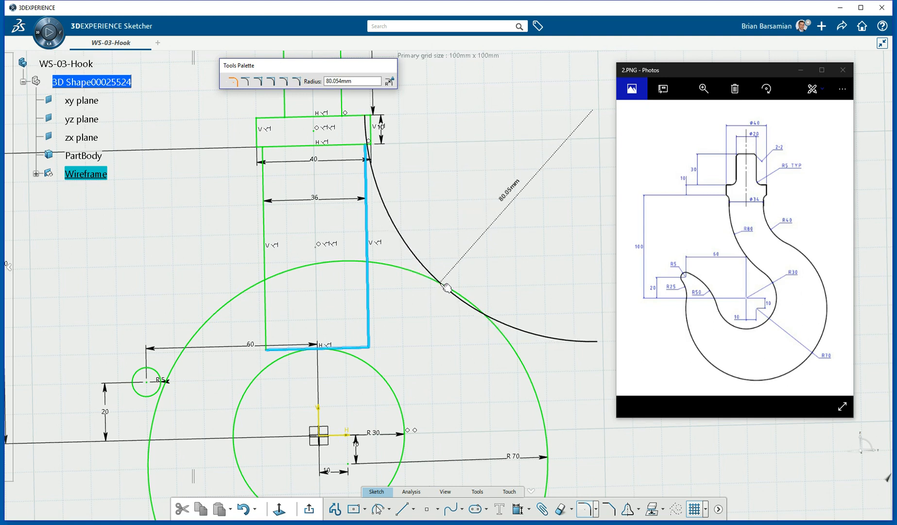
key("Escape")
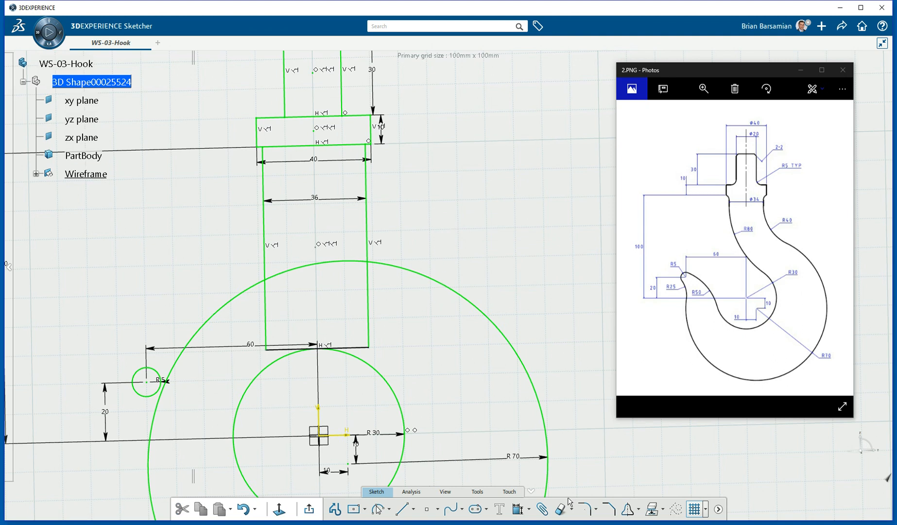
left_click(585, 509)
left_click(367, 218)
left_click(410, 271)
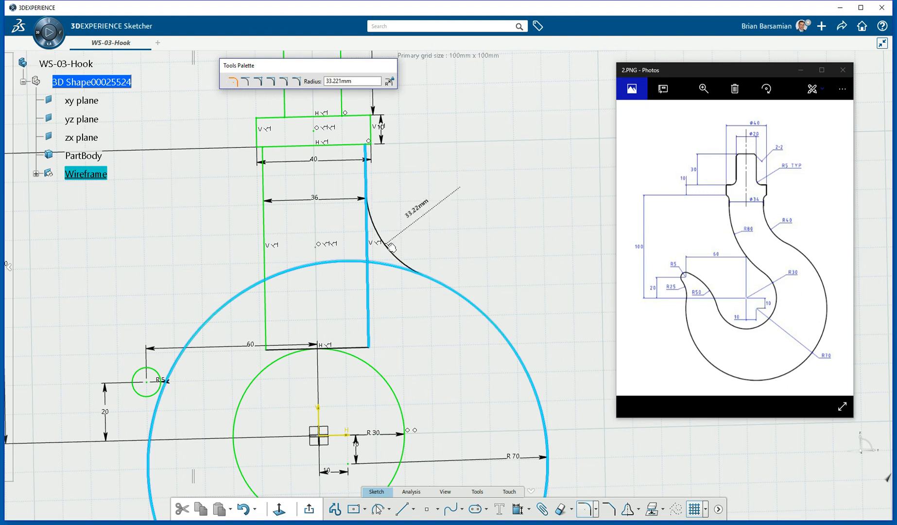
left_click(390, 244)
double_click(399, 227)
type("40")
key("Return")
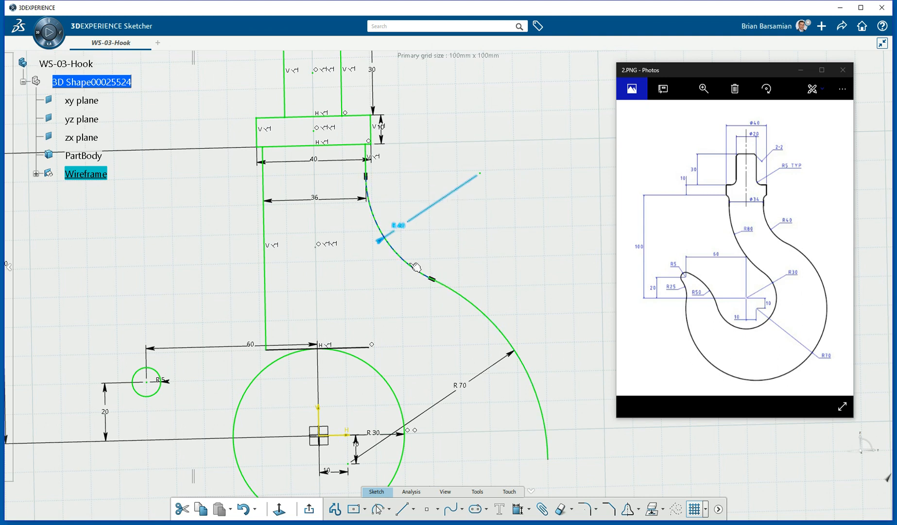
mouse_move(488, 220)
middle_mouse_down()
mouse_move(458, 217)
mouse_move(483, 216)
mouse_move(455, 224)
mouse_move(449, 256)
mouse_move(461, 292)
middle_mouse_up()
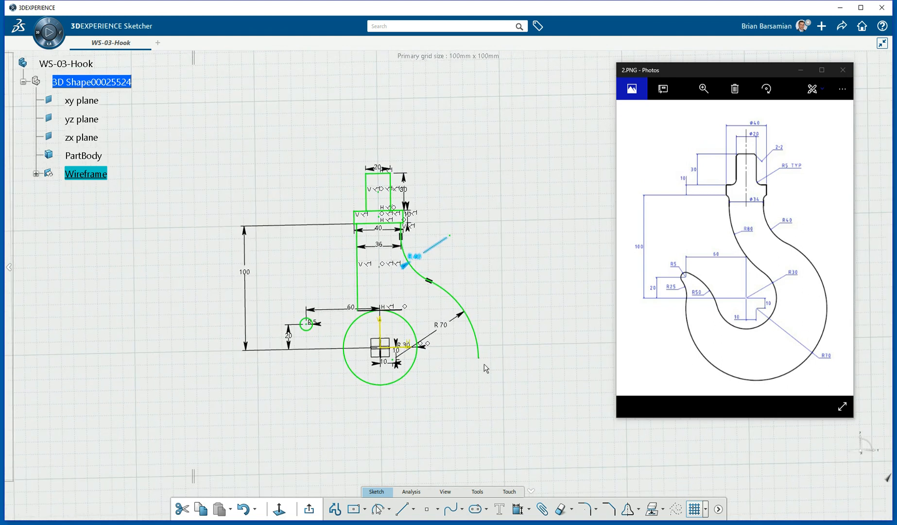
left_click_drag(485, 362, 311, 334)
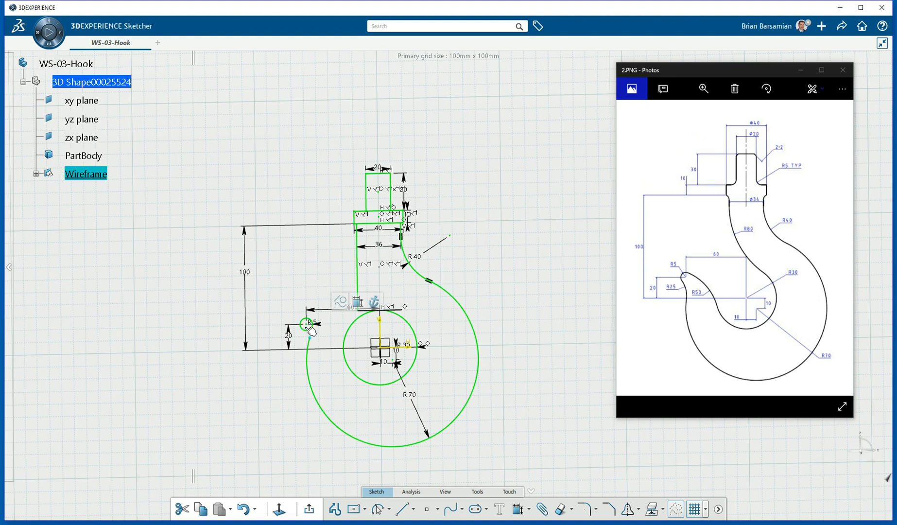
Delete the shank's bottom line and extend its left vertical line down into the R30 circle.
mouse_move(451, 315)
middle_mouse_down()
mouse_move(517, 324)
mouse_move(459, 314)
mouse_move(462, 234)
mouse_move(403, 159)
mouse_move(372, 165)
middle_mouse_up()
left_click(449, 301)
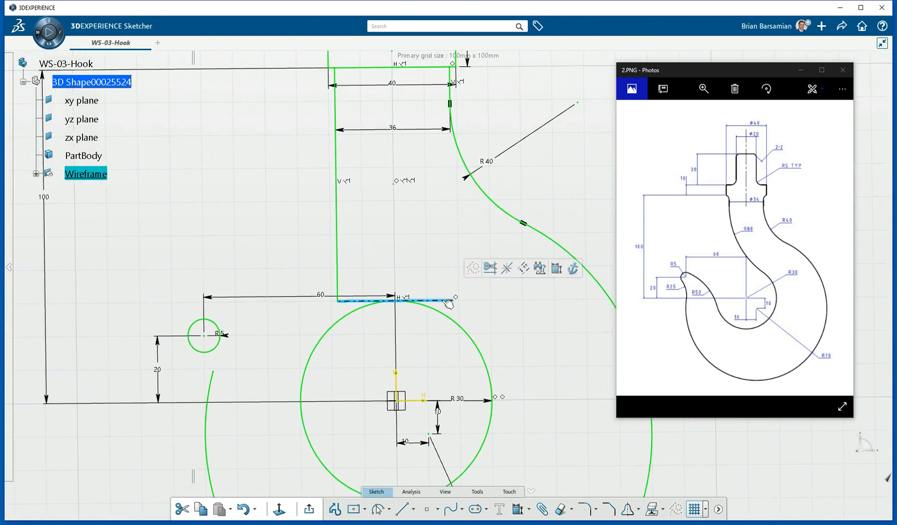
key("Delete")
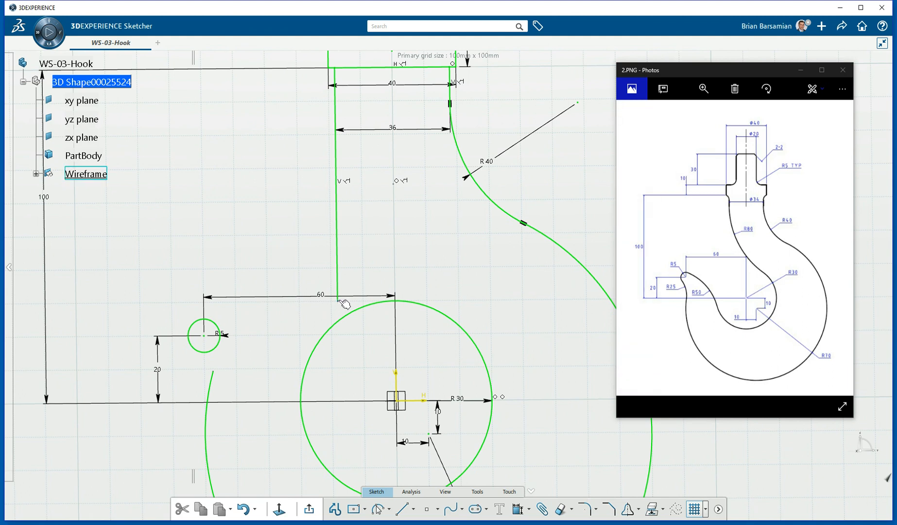
left_click_drag(343, 305, 346, 343)
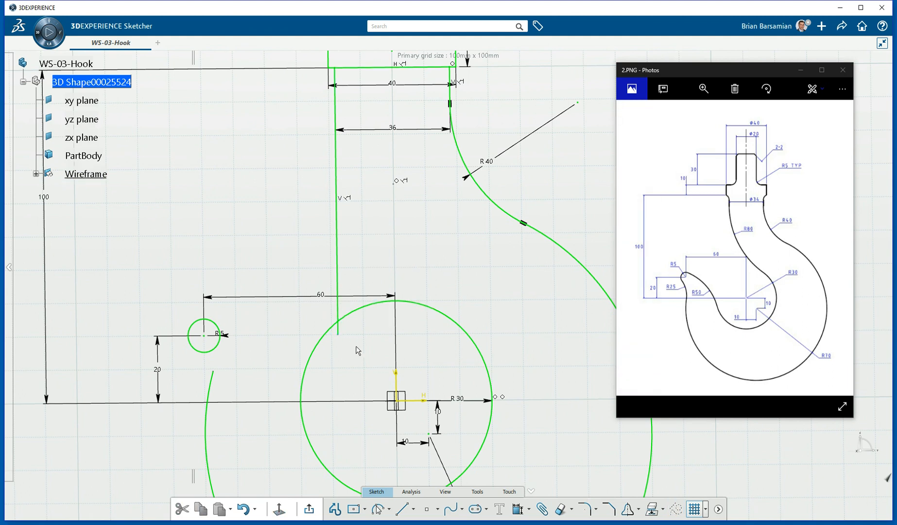
left_click(338, 281)
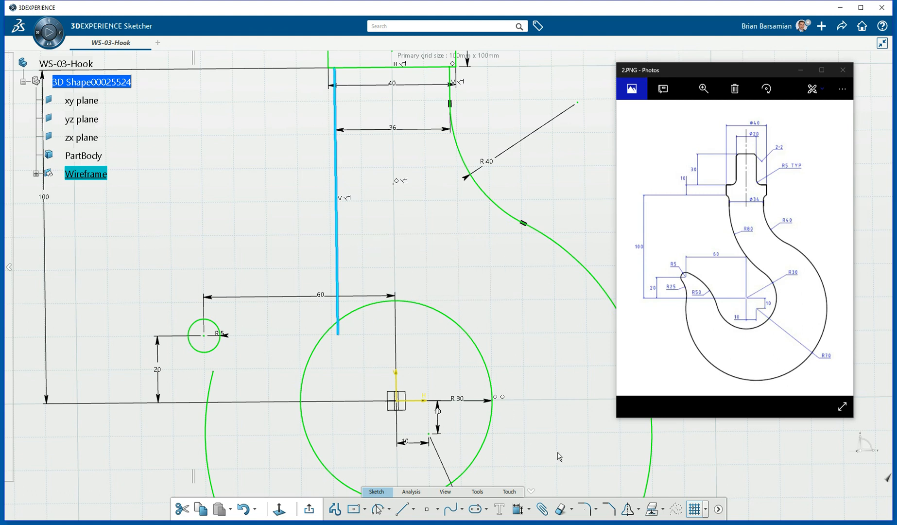
Join the left shank line to the R30 circle with a corner arc of radius 80.
left_click(581, 508)
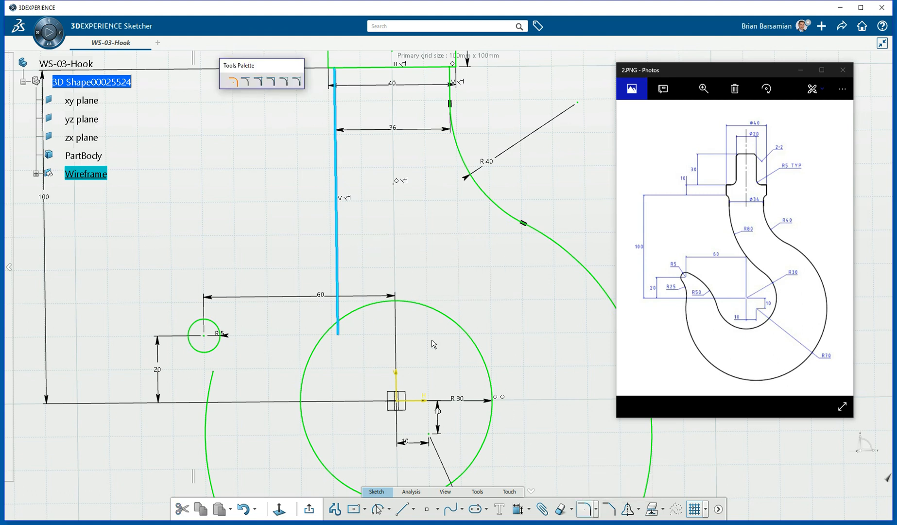
left_click(370, 310)
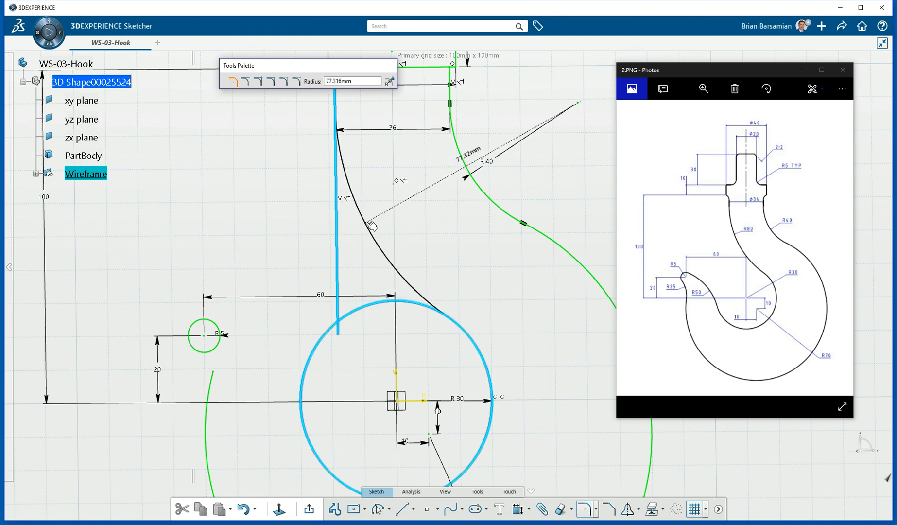
left_click(371, 223)
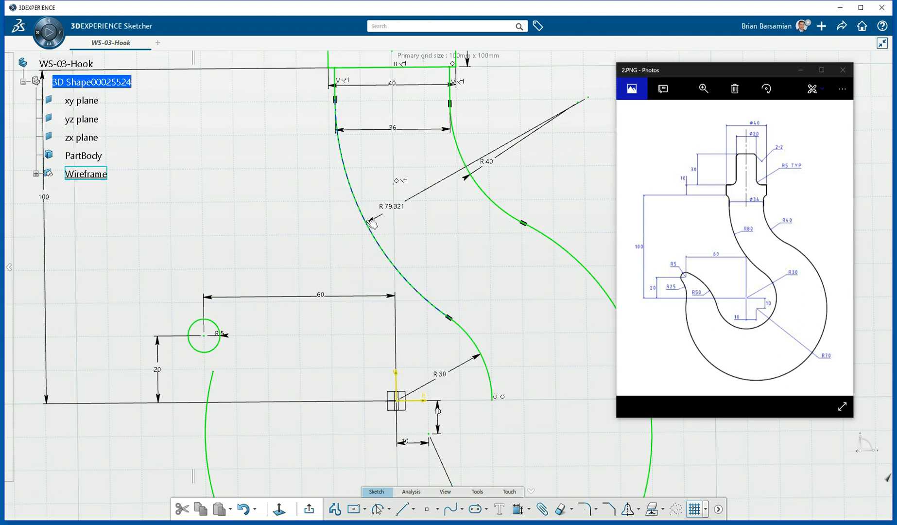
double_click(398, 207)
type("80")
key("Return")
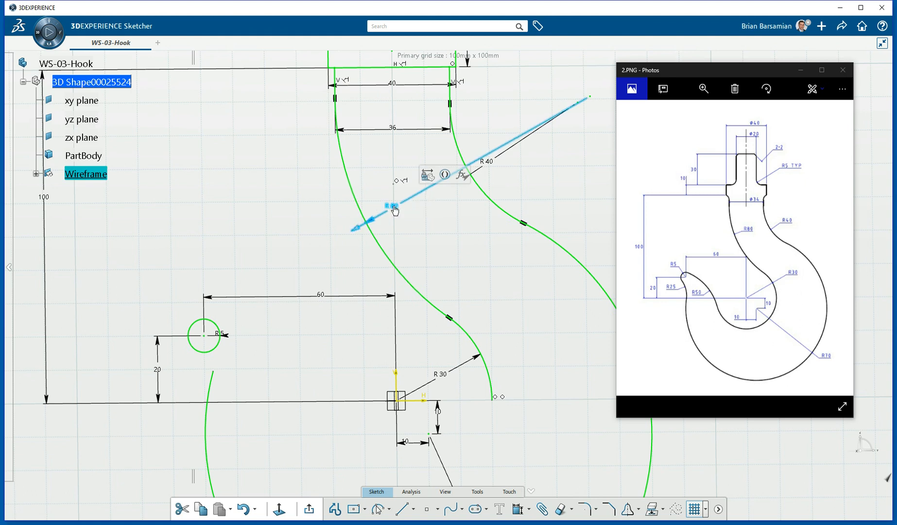
middle_click_drag(500, 338, 463, 239)
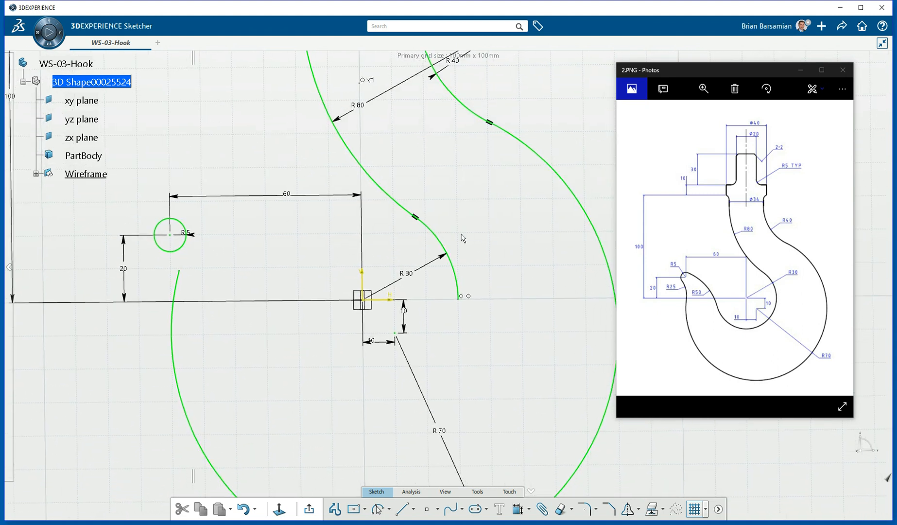
Trim the R30 circle and drag its free end around the bottom to just past the horizontal axis.
left_click(462, 303)
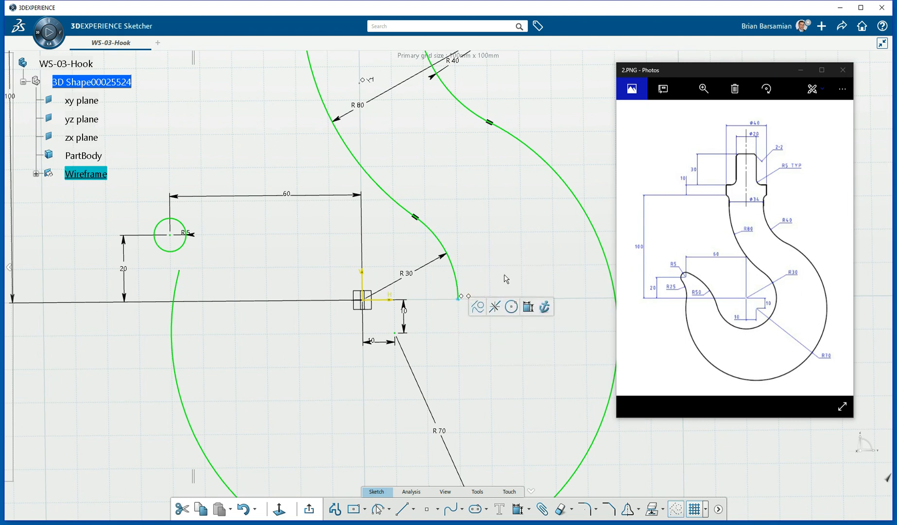
left_click(500, 257)
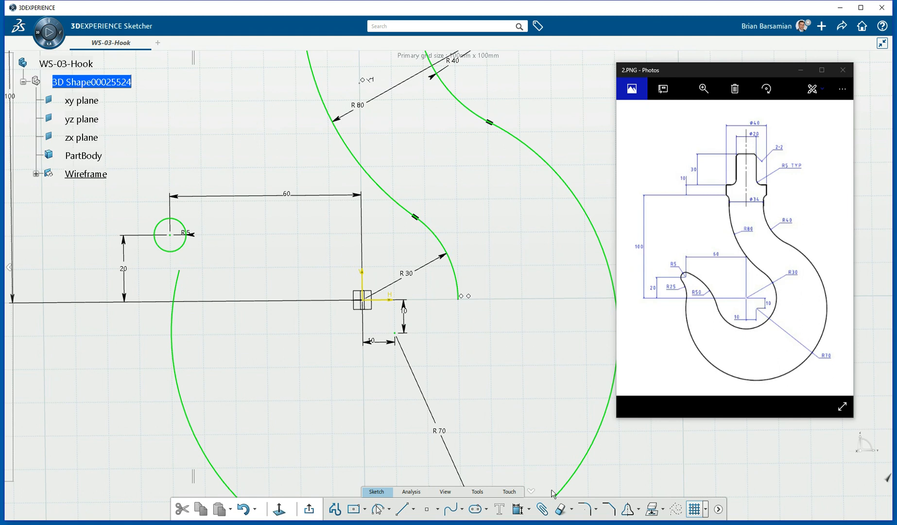
left_click(572, 509)
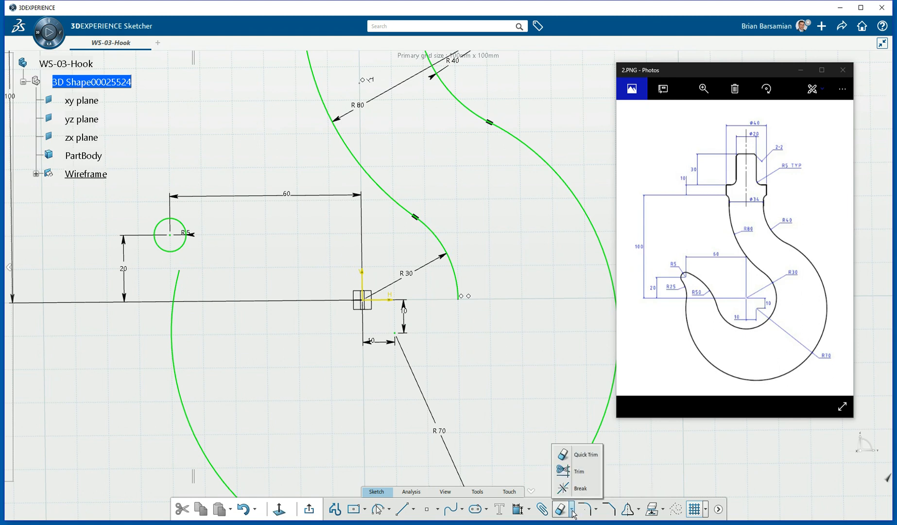
left_click(566, 470)
left_click(457, 284)
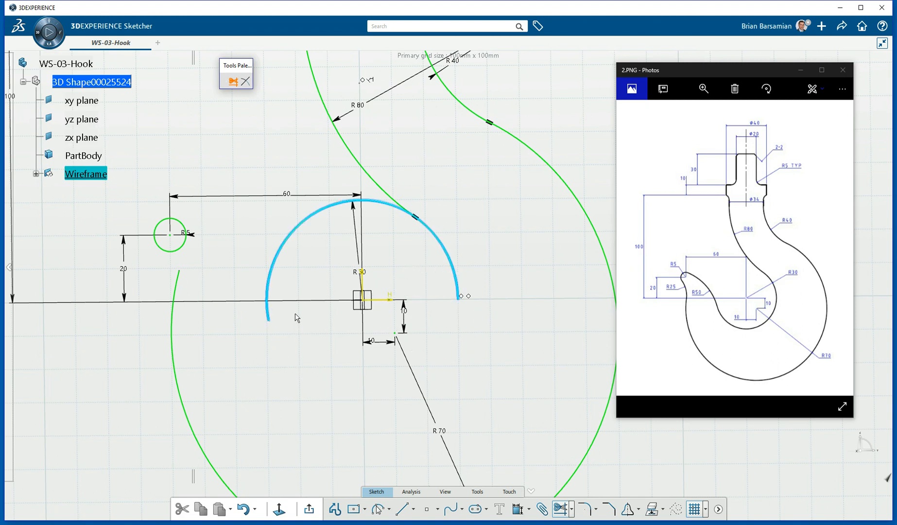
left_click(287, 329)
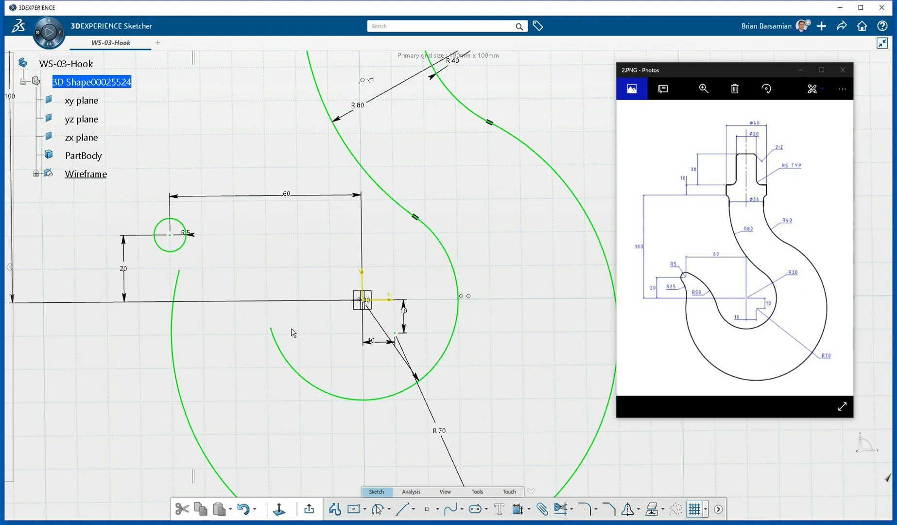
left_click_drag(277, 332, 281, 260)
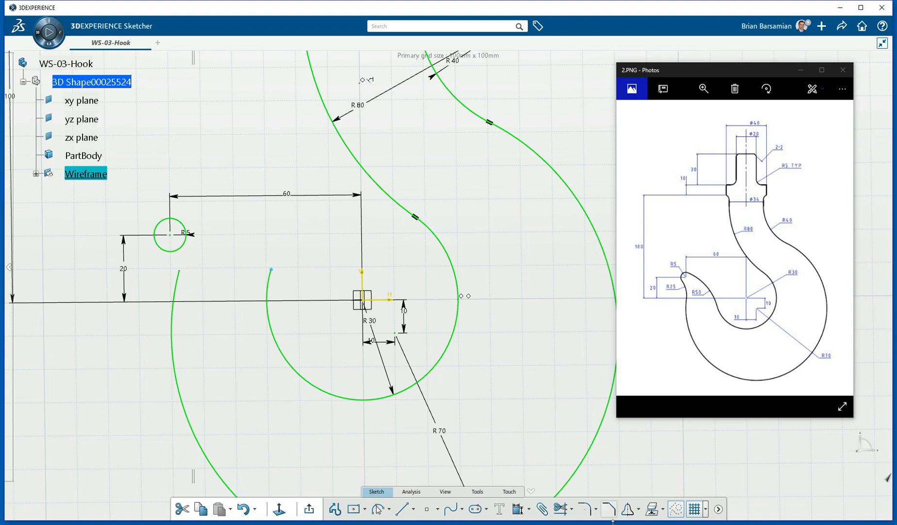
left_click(585, 509)
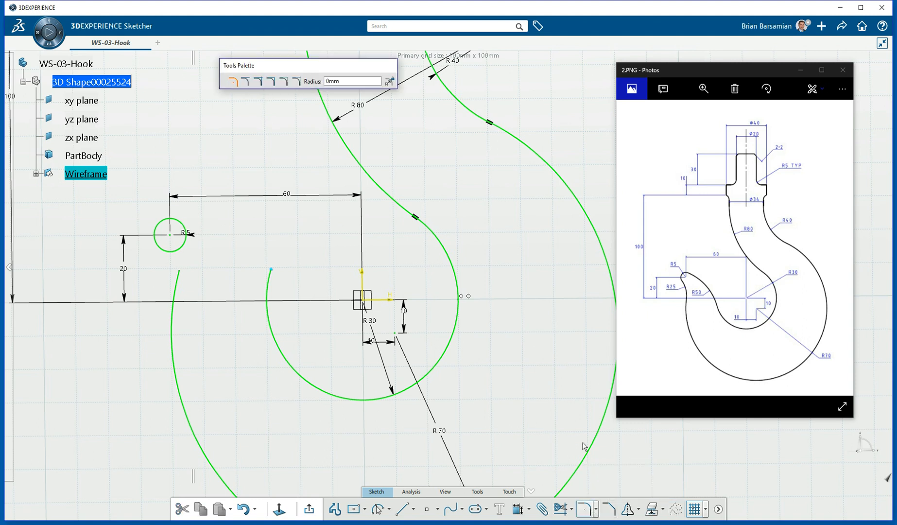
Add an R 25 corner joining the R5 circle to the outer R70 arc's left end.
key("Escape")
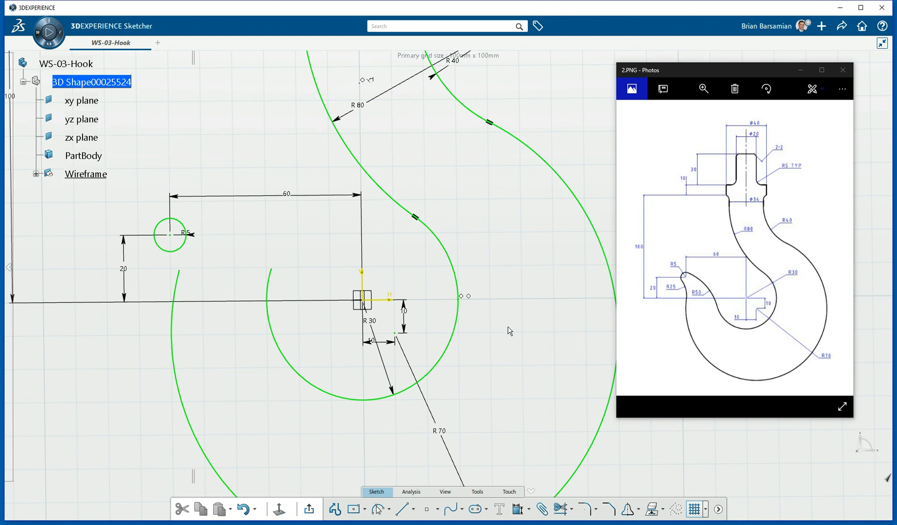
left_click(587, 509)
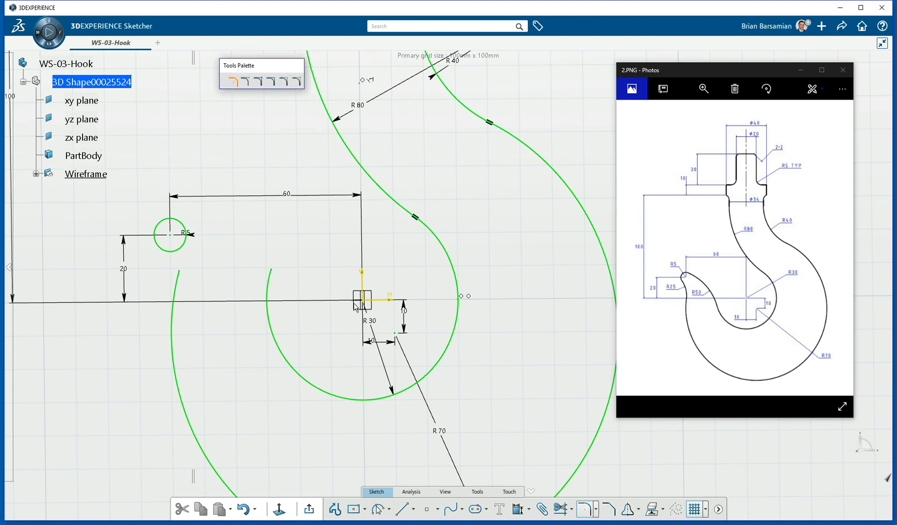
left_click(187, 229)
left_click(273, 322)
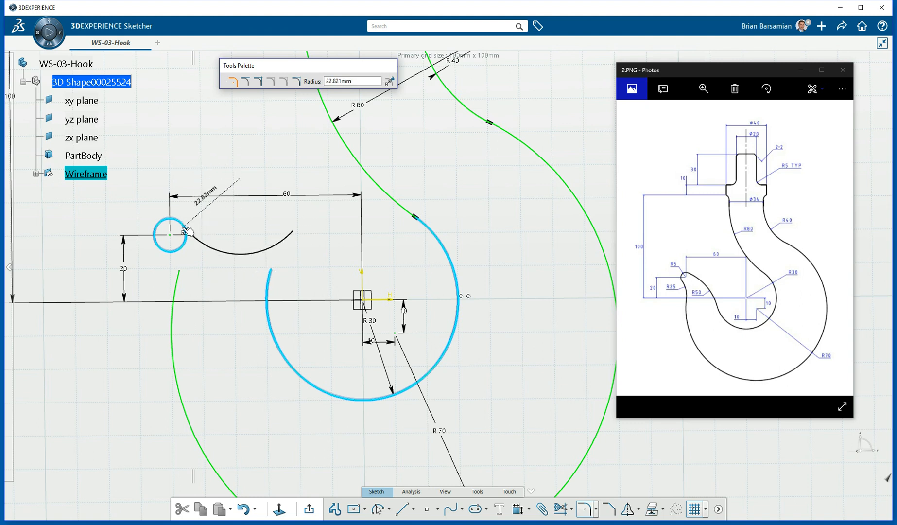
left_click(586, 509)
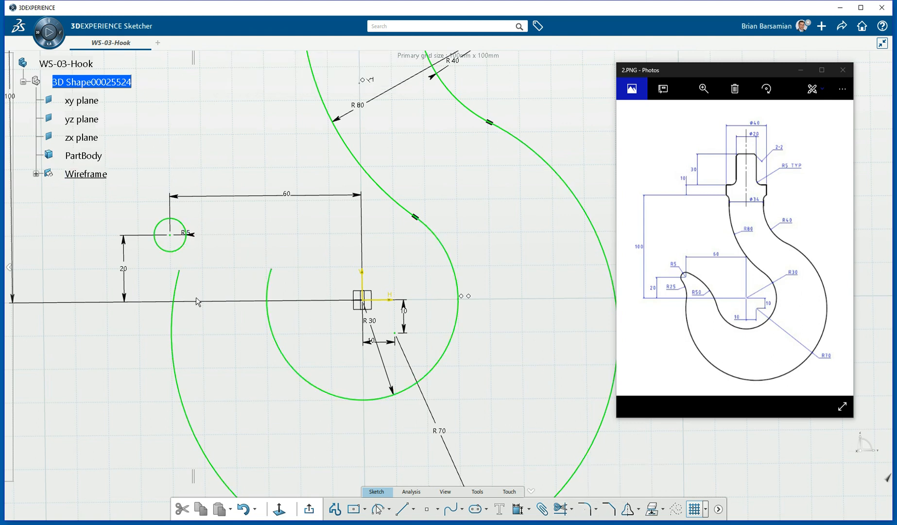
left_click(591, 509)
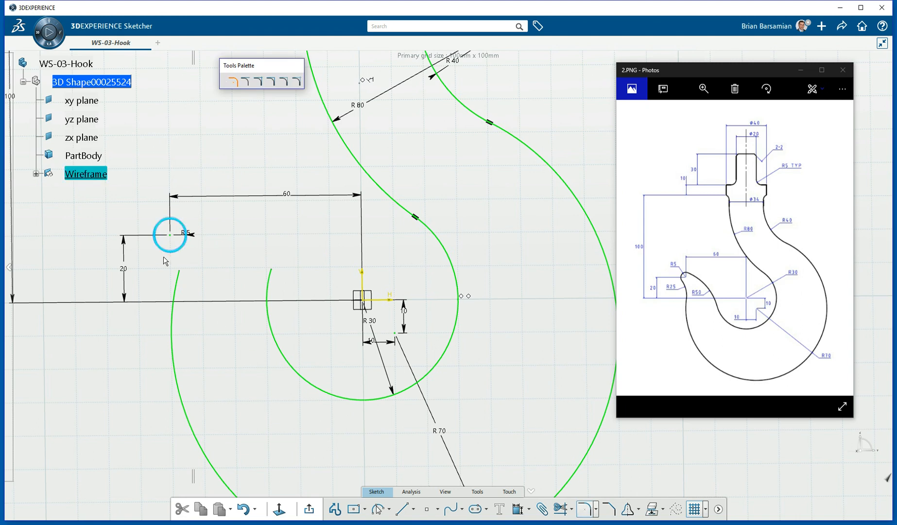
left_click(178, 292)
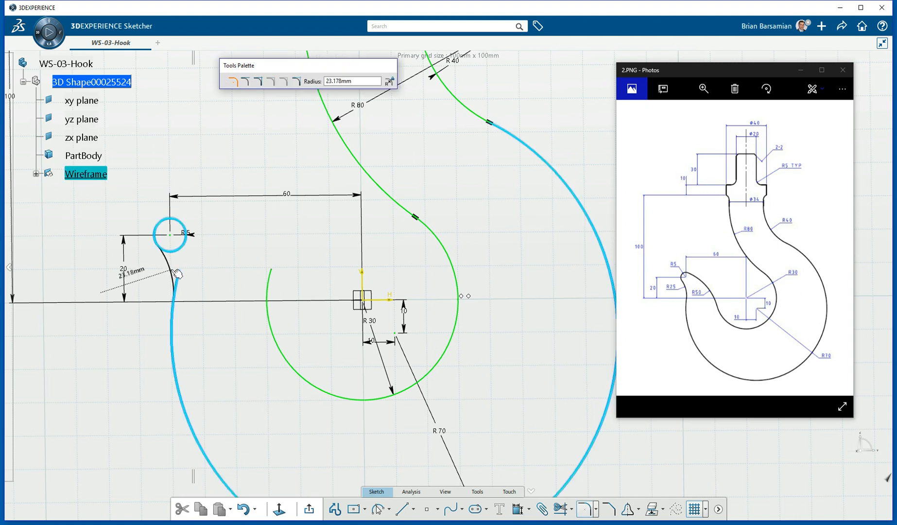
left_click(177, 272)
double_click(165, 273)
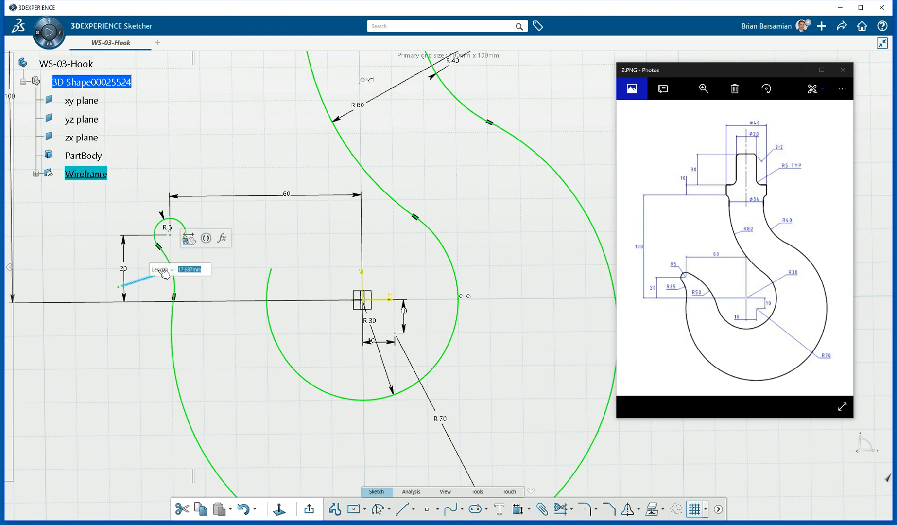
type("25")
key("Return")
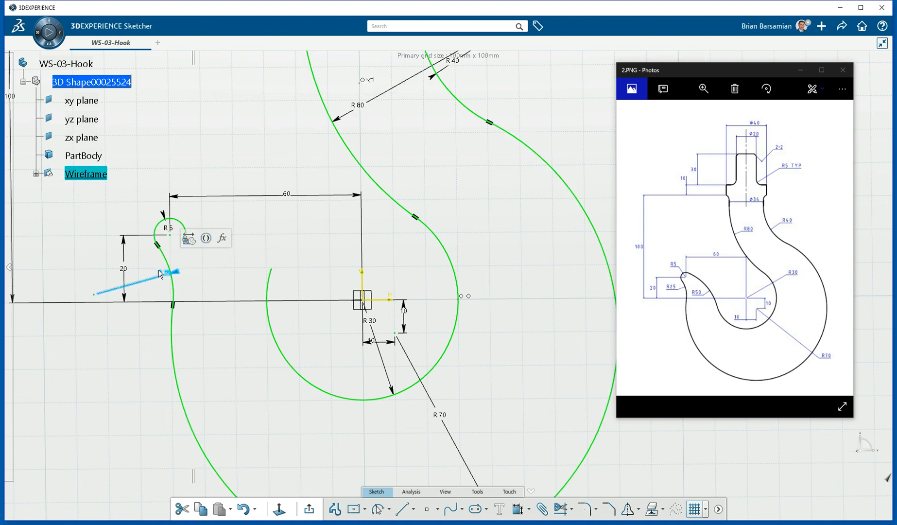
middle_click_drag(245, 254, 250, 283)
left_click(266, 272)
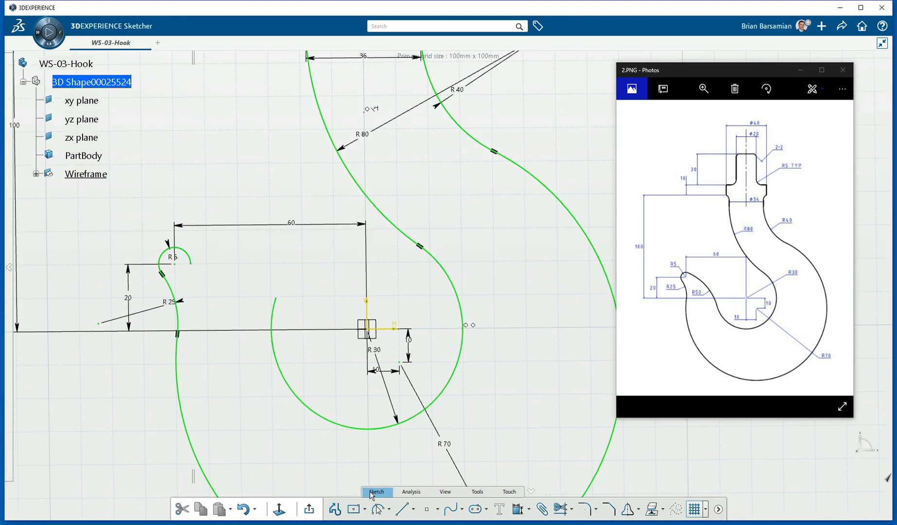
With grid snapping off, draw a three-point arc from the R5 tip arc to the R30 arc's free end.
left_click(376, 509)
mouse_move(231, 250)
middle_mouse_down()
mouse_move(245, 145)
mouse_move(368, 221)
middle_mouse_up()
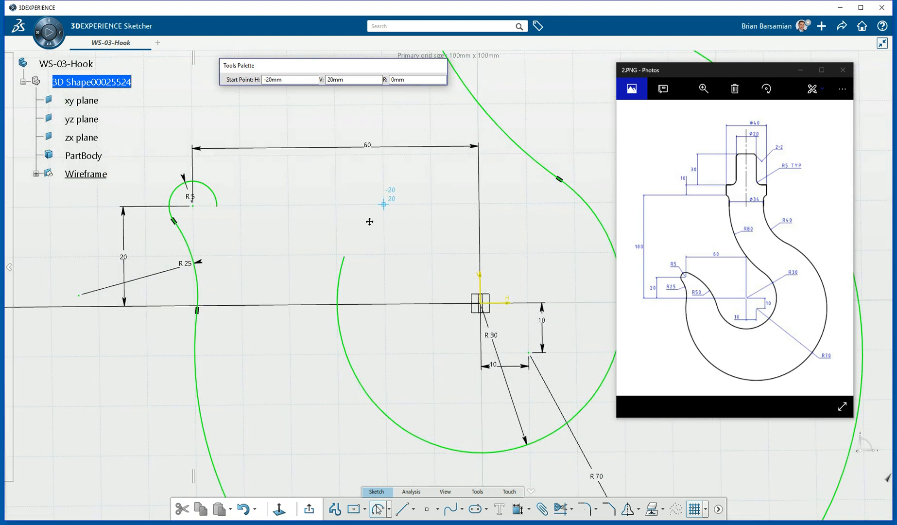
left_click(694, 509)
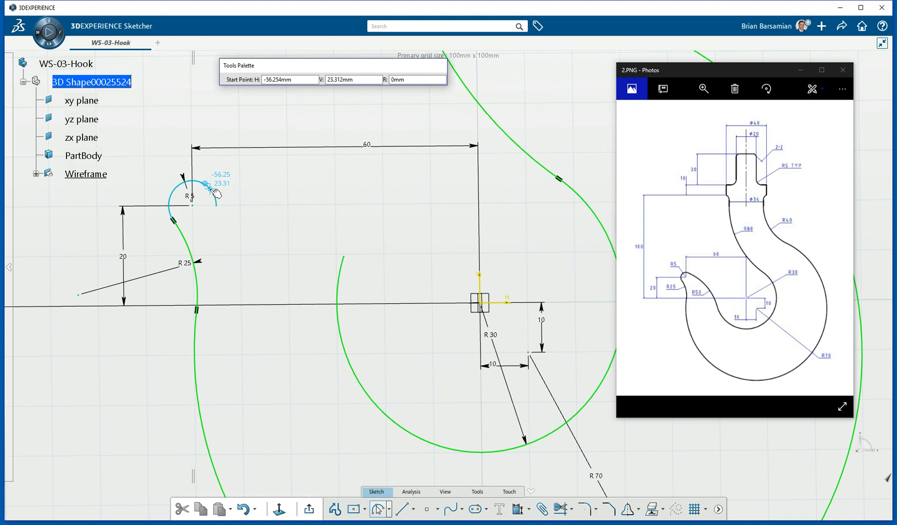
left_click(213, 190)
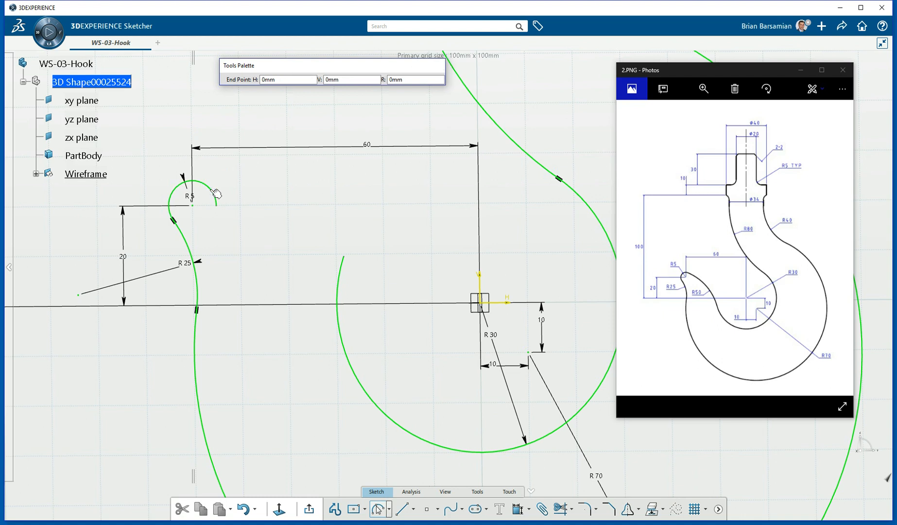
left_click(340, 280)
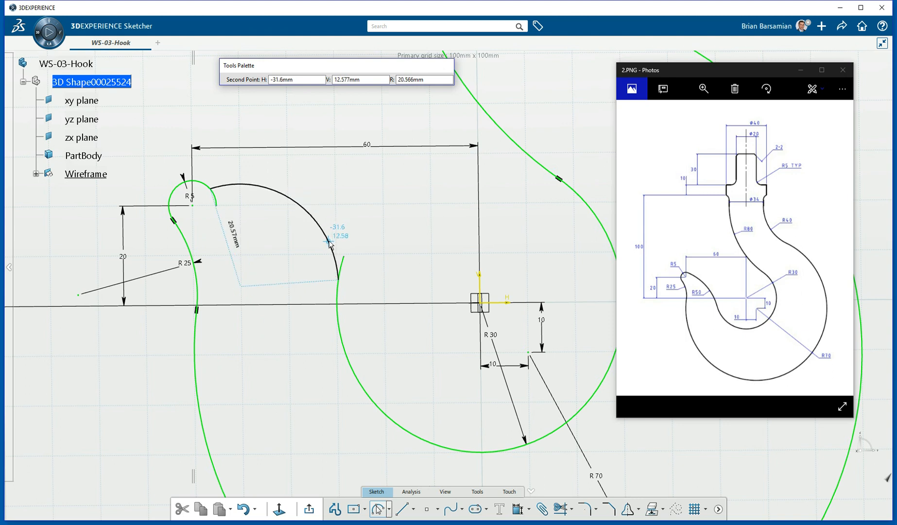
left_click(329, 242)
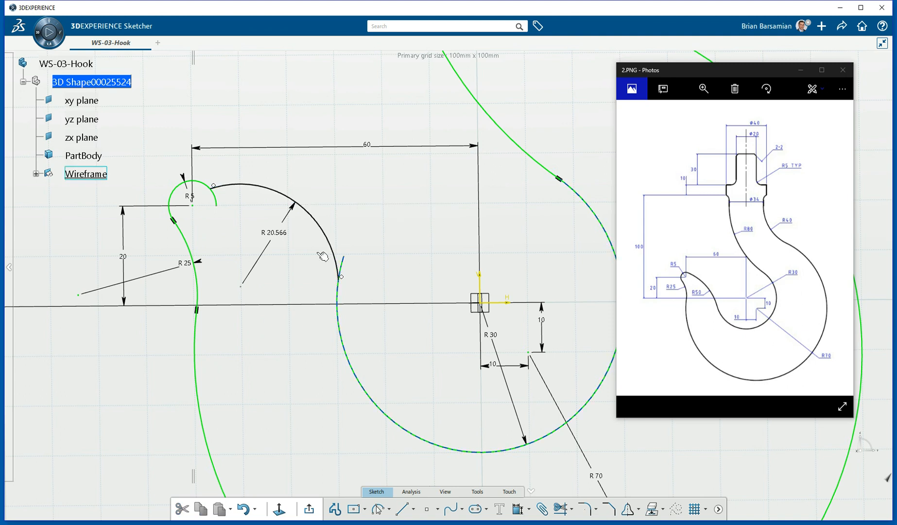
Make the connecting arc tangent to the R30 circle and set its radius to 50.
left_click(341, 270)
left_click(434, 232)
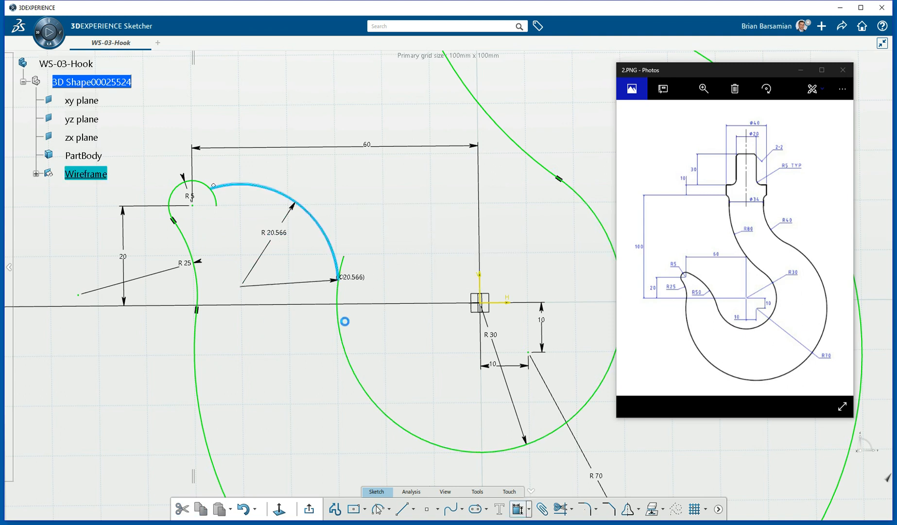
left_click(339, 333)
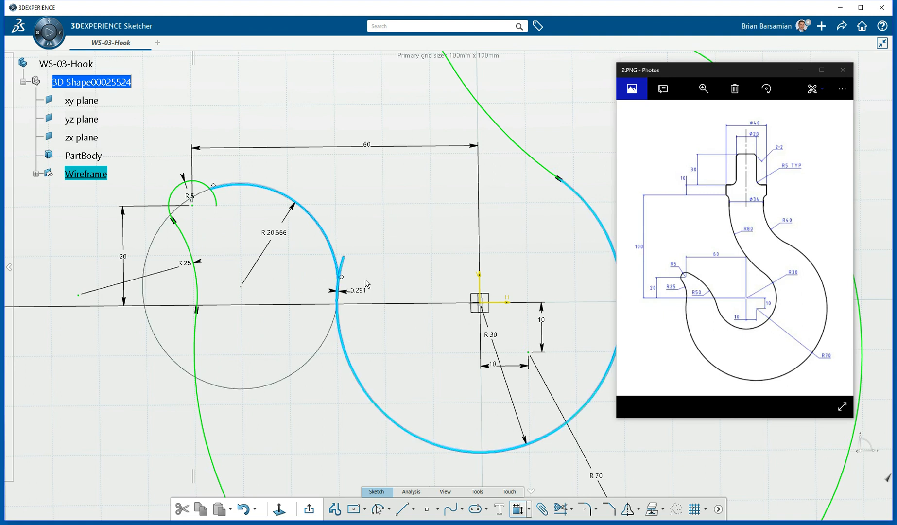
right_click(377, 262)
left_click(407, 353)
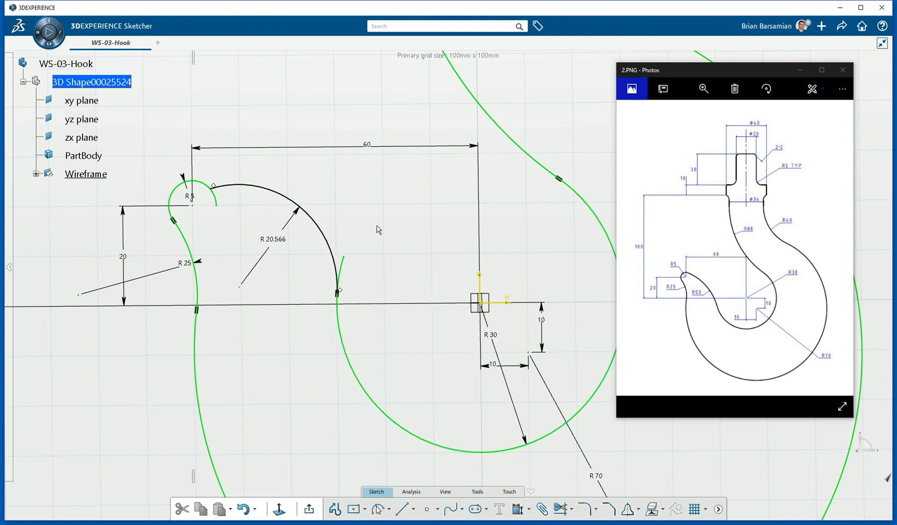
double_click(273, 240)
type("30")
key("Return")
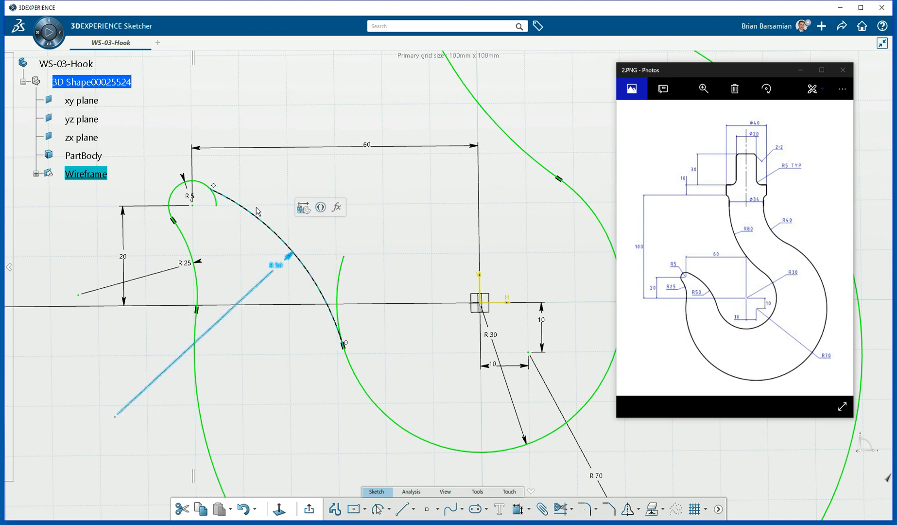
left_click(262, 174)
Make the R50 connecting arc tangent to the R5 tip arc.
left_click(208, 187)
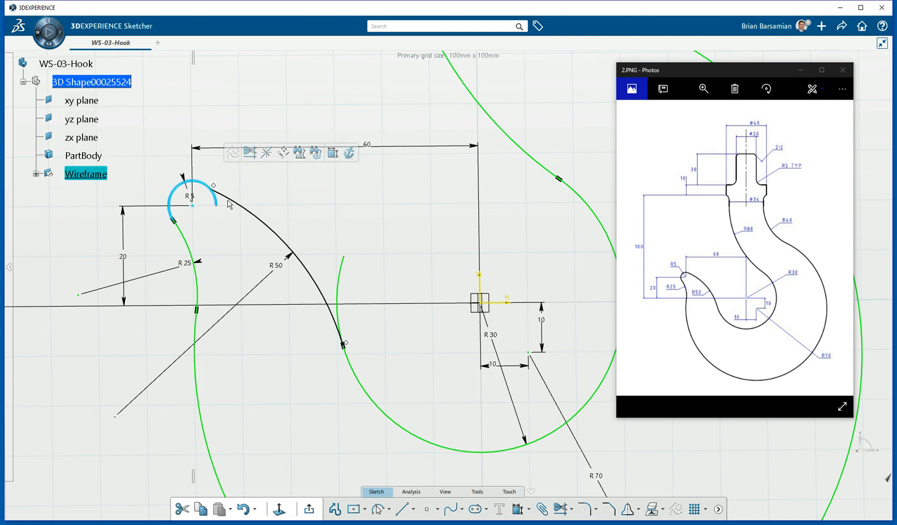
left_click(332, 152)
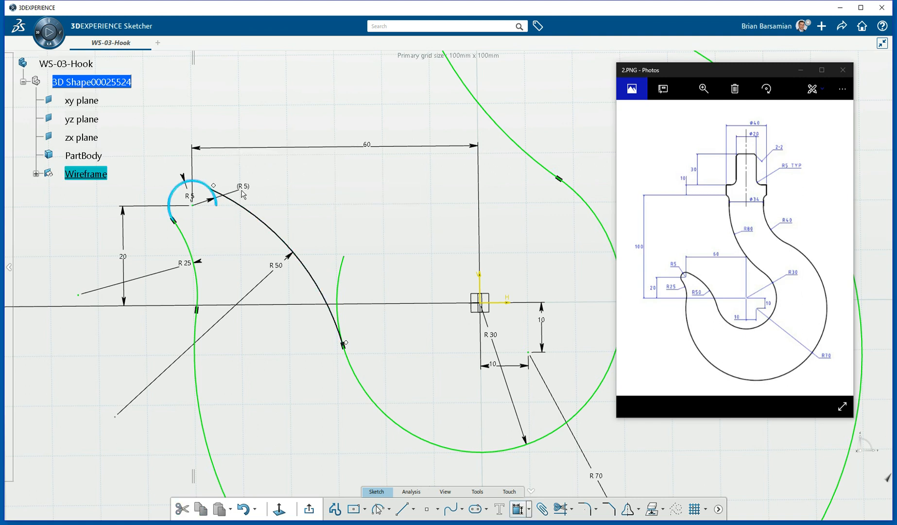
left_click(240, 205)
right_click(219, 182)
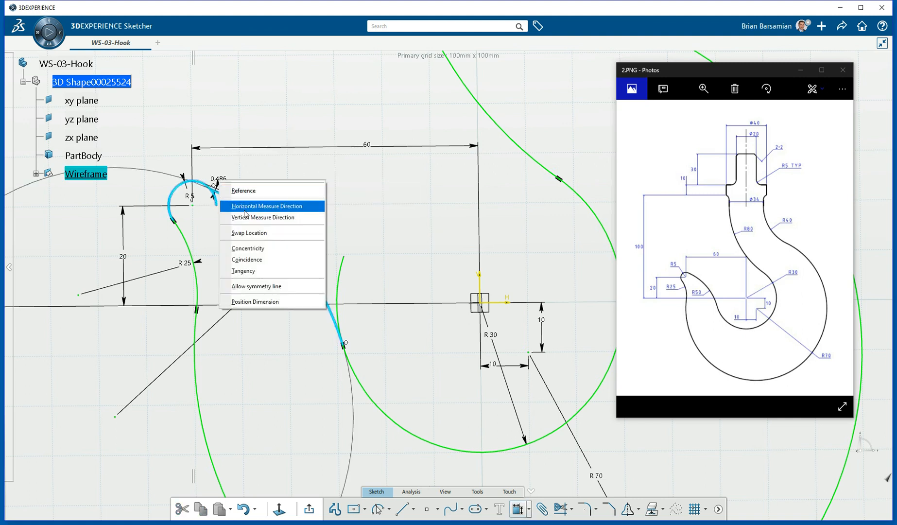
left_click(246, 270)
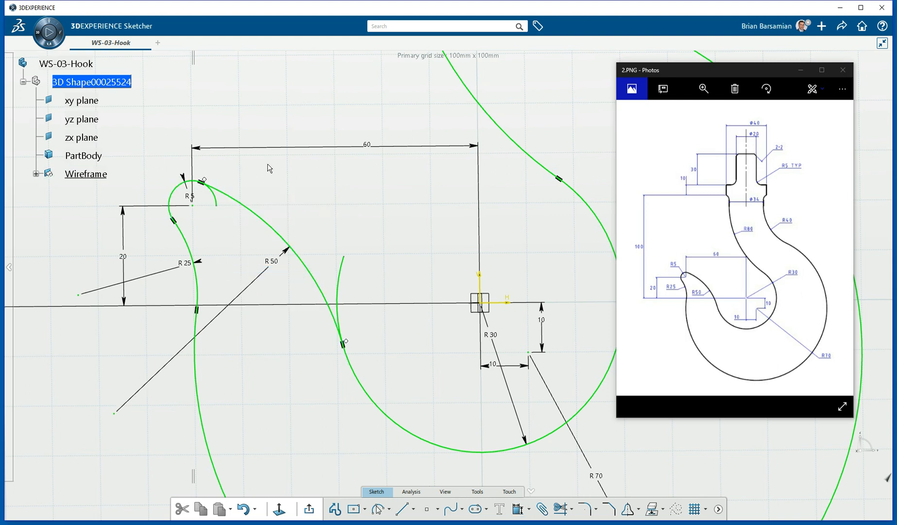
Trim the R5 circle where the R50 arc meets it and remove the stray curve crossing the R50 arc.
left_click(561, 508)
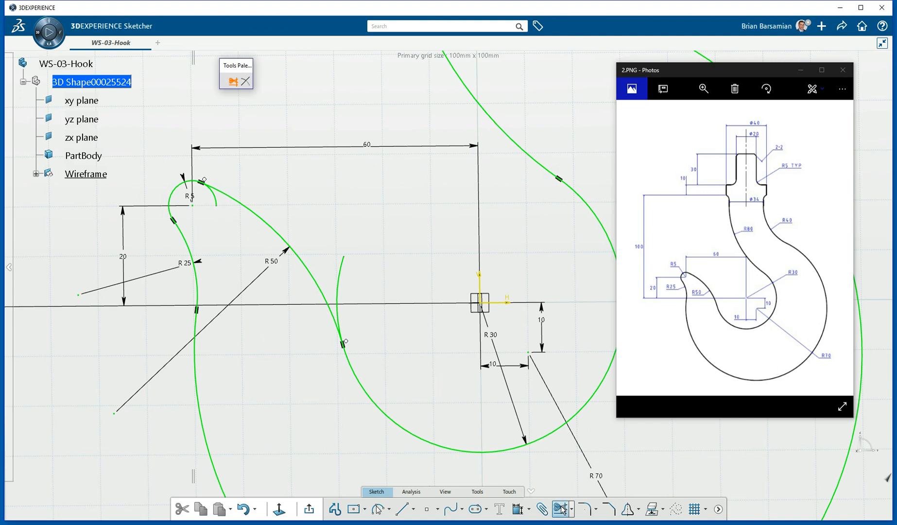
scroll(237, 184, "up", 5)
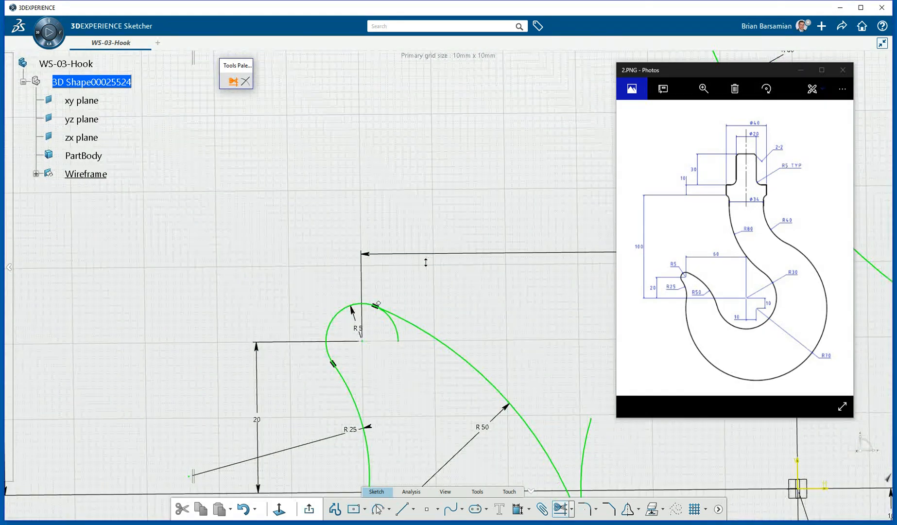
left_click(190, 346)
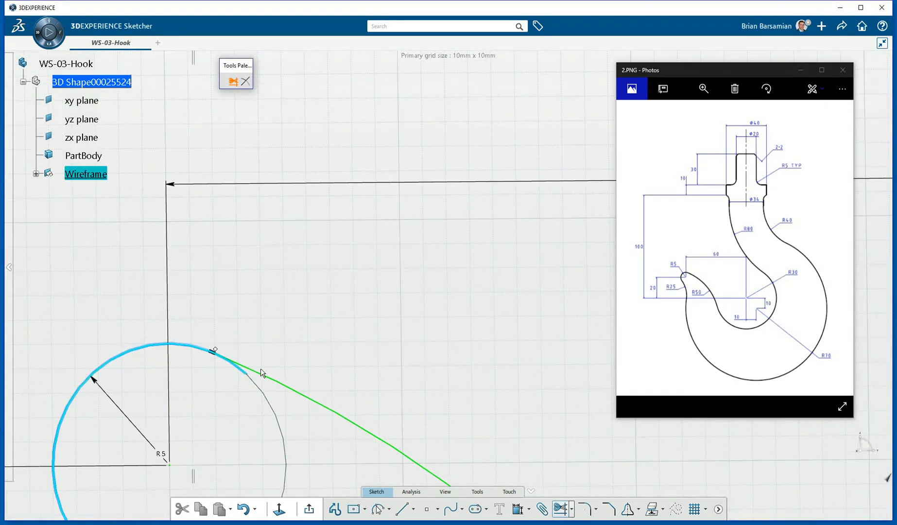
left_click(267, 377)
middle_click_drag(343, 314, 178, 9)
mouse_move(508, 313)
middle_mouse_down()
mouse_move(232, 92)
mouse_move(224, 61)
middle_mouse_up()
mouse_move(324, 266)
middle_mouse_down()
mouse_move(320, 252)
mouse_move(336, 306)
middle_mouse_up()
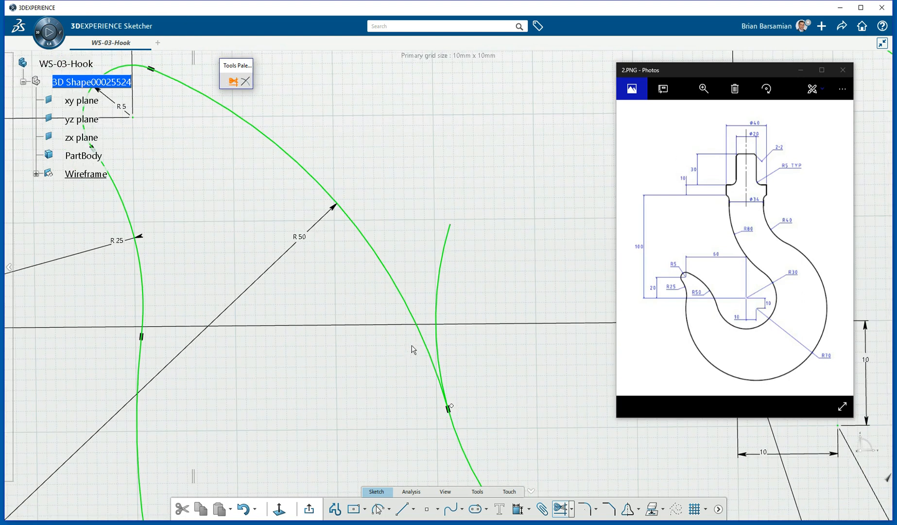
left_click(434, 350)
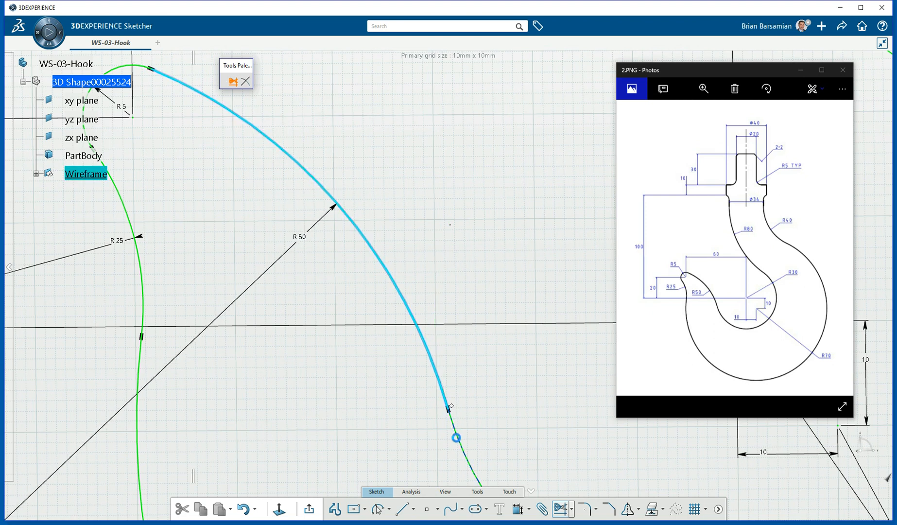
middle_click_drag(411, 227, 424, 326)
middle_click_drag(474, 287, 362, 312)
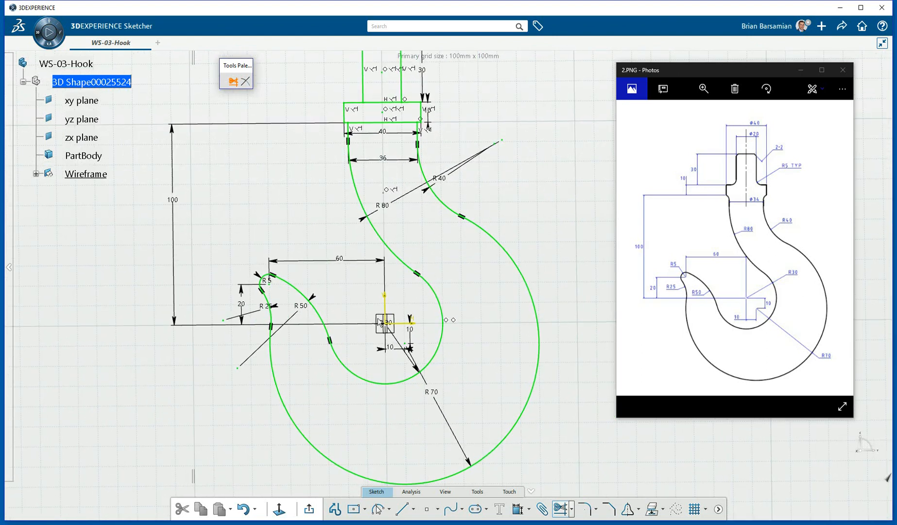
left_click(279, 509)
mouse_move(330, 224)
middle_mouse_down()
mouse_move(350, 186)
mouse_move(346, 373)
mouse_move(356, 242)
middle_mouse_up()
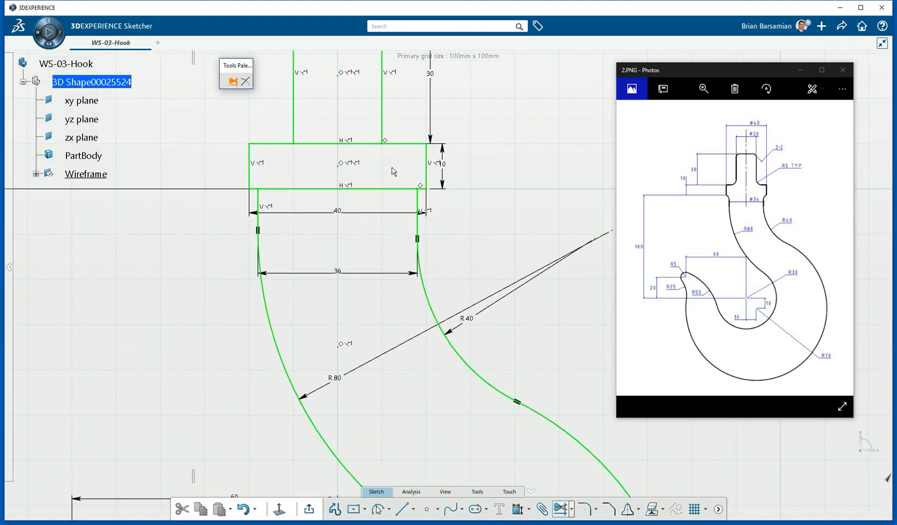
Quick-trim the rectangle's top and bottom segments between the verticals to merge the shank outline.
left_click(573, 509)
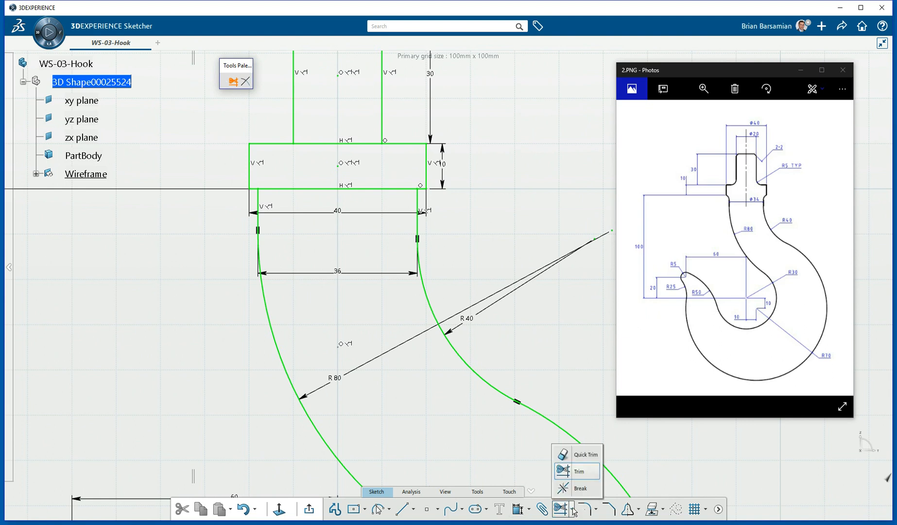
left_click(563, 454)
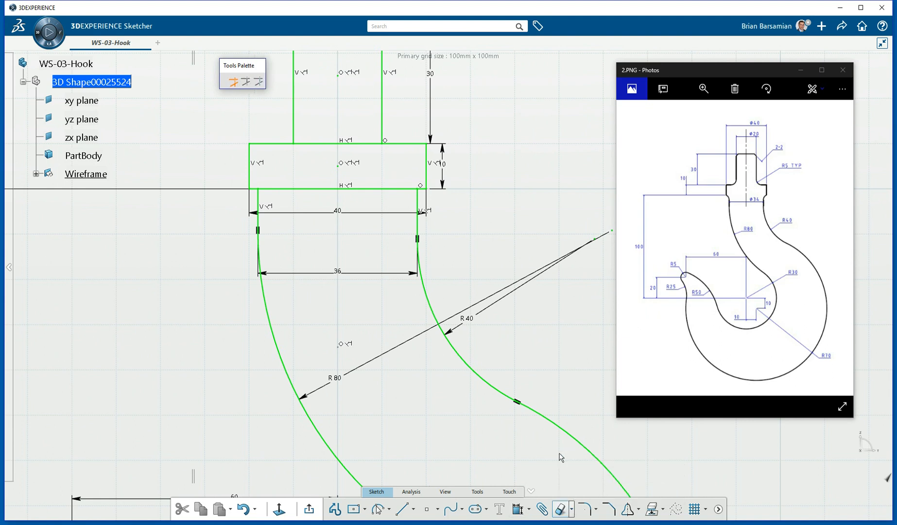
left_click(373, 190)
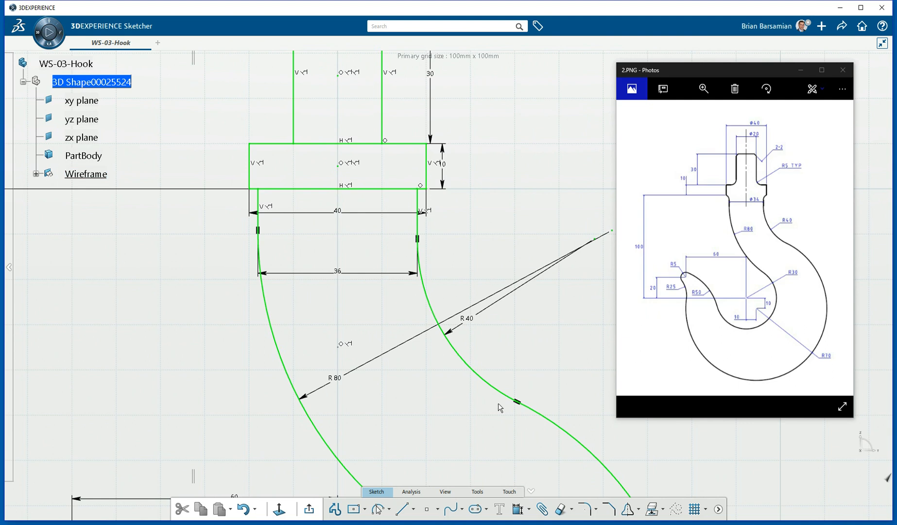
left_click(562, 510)
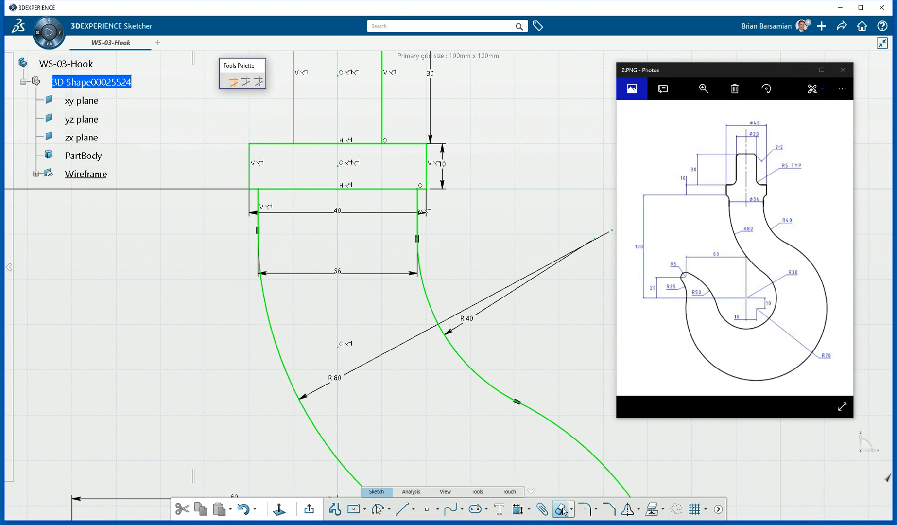
left_click(394, 190)
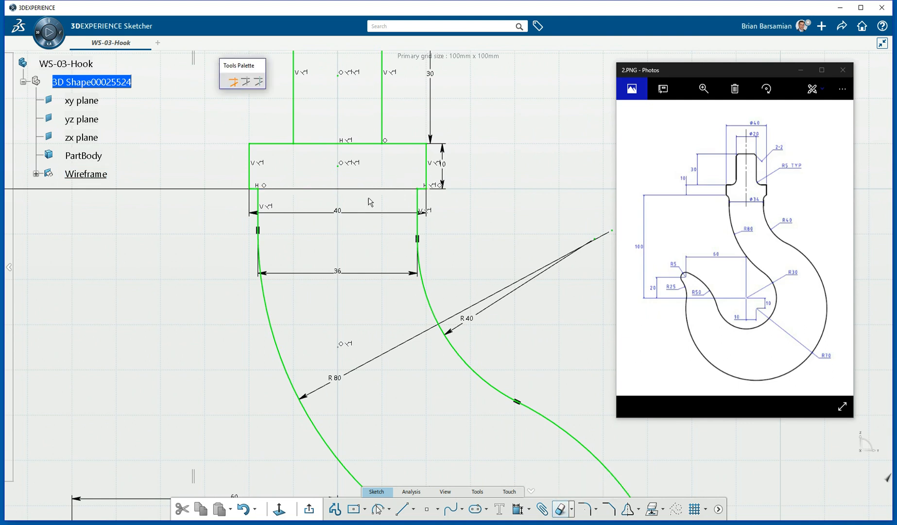
left_click(334, 145)
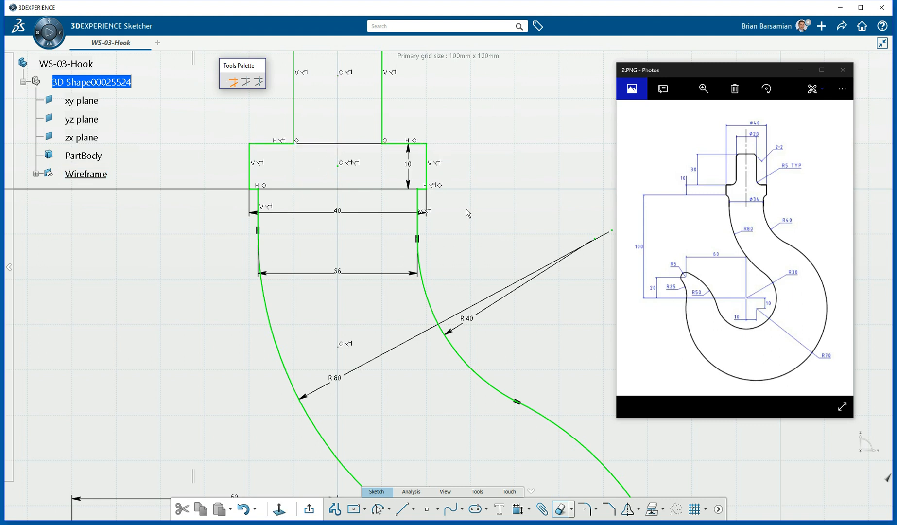
left_click(562, 510)
mouse_move(444, 254)
middle_mouse_down()
mouse_move(443, 309)
mouse_move(427, 337)
middle_mouse_up()
mouse_move(358, 376)
middle_mouse_down()
mouse_move(429, 342)
mouse_move(343, 216)
middle_mouse_up()
Run Sketch Analysis to confirm the hook profile is closed.
left_click(410, 491)
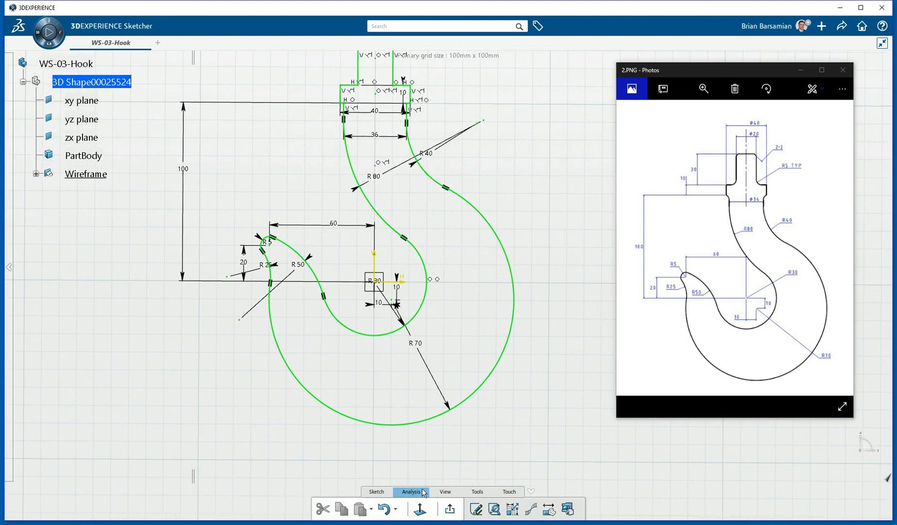
left_click(494, 509)
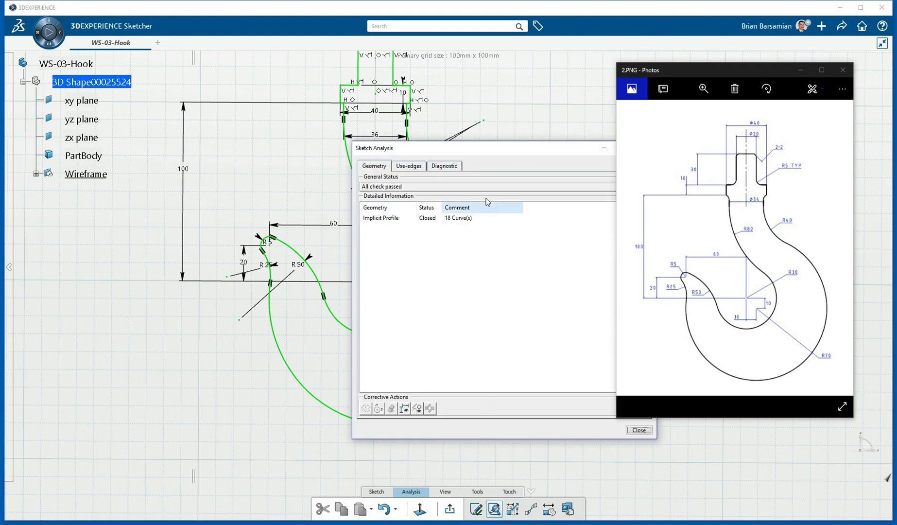
left_click_drag(519, 148, 428, 168)
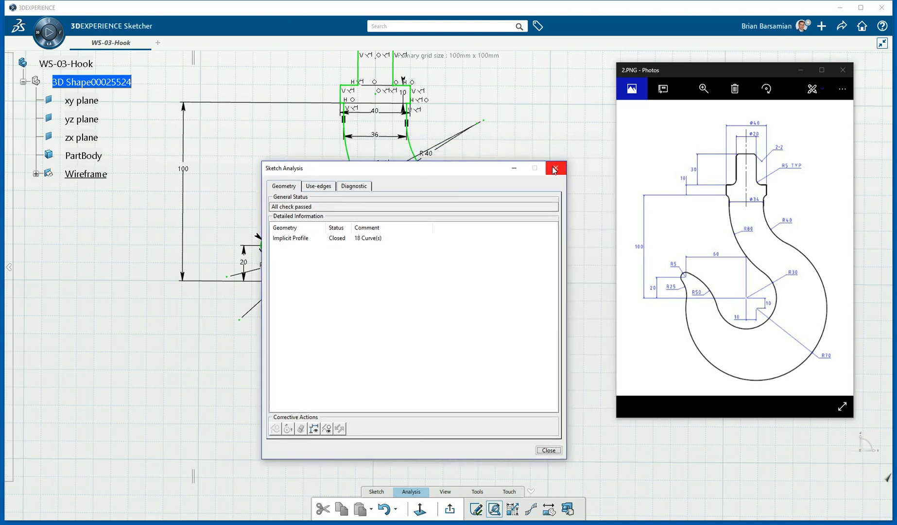
left_click(556, 170)
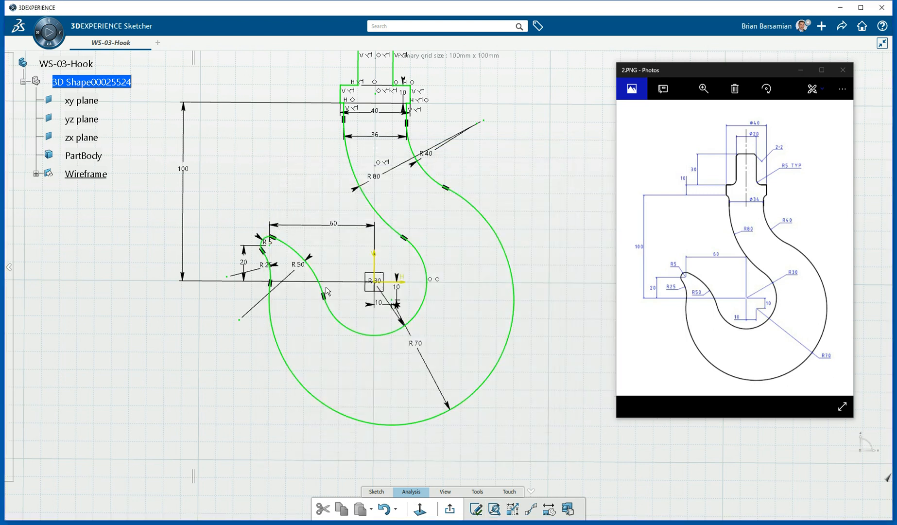
Convert the R5 arc's centre point into construction geometry.
scroll(271, 256, "up", 10)
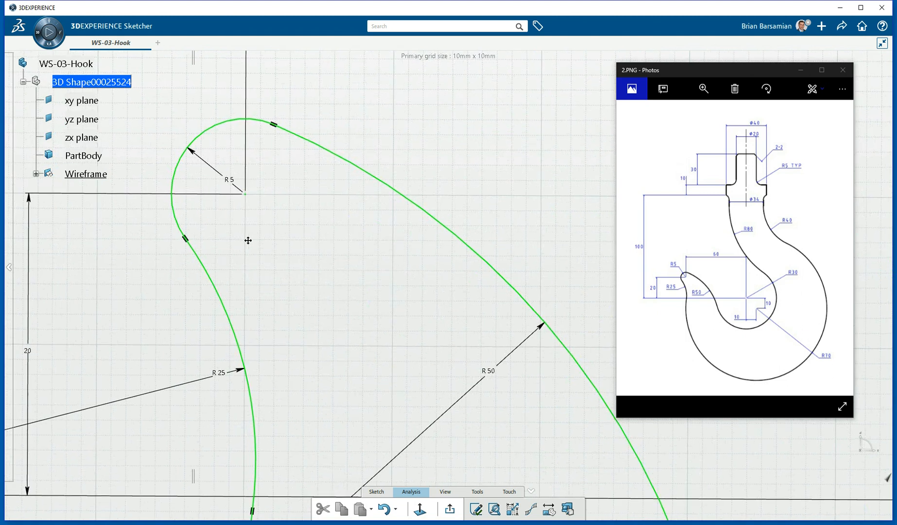
middle_click_drag(244, 238, 326, 263)
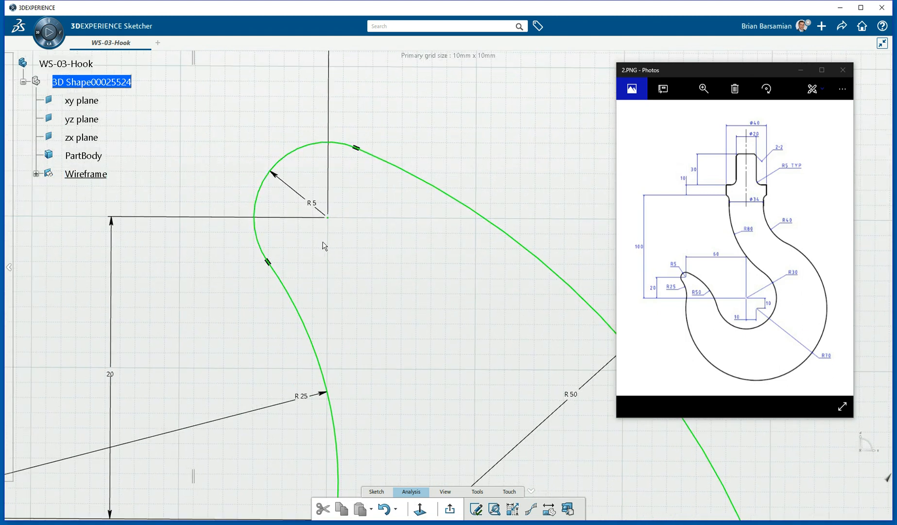
left_click(336, 214)
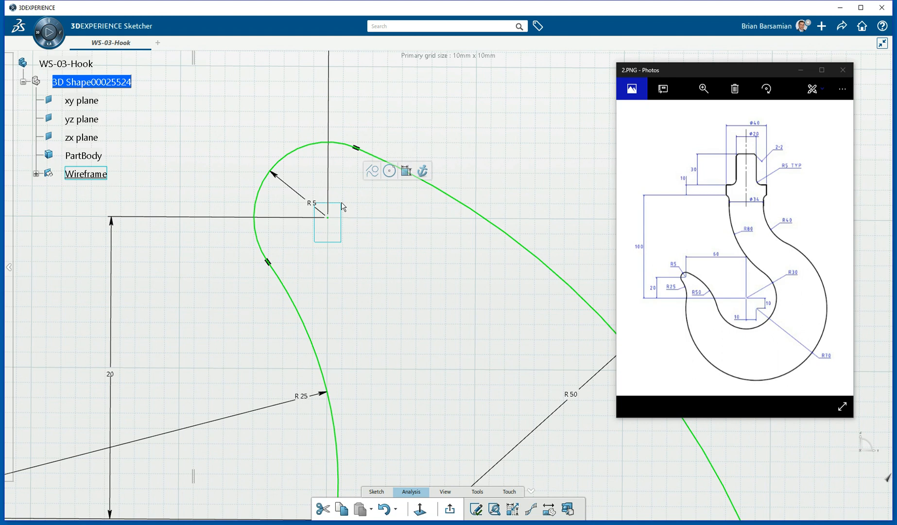
left_click(373, 174)
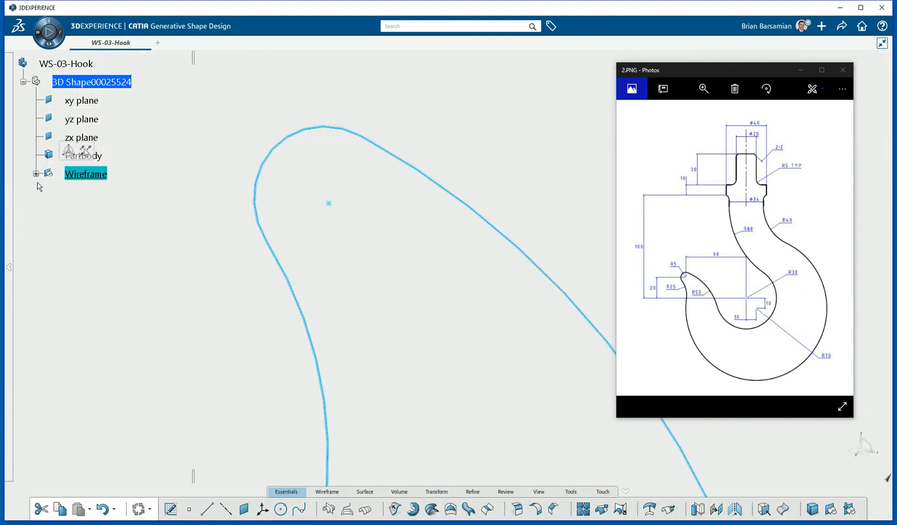
Rename Sketch.2 to 'Master Wireframe - Purple' and set its lines and curves colour to purple.
left_click(36, 173)
right_click(99, 194)
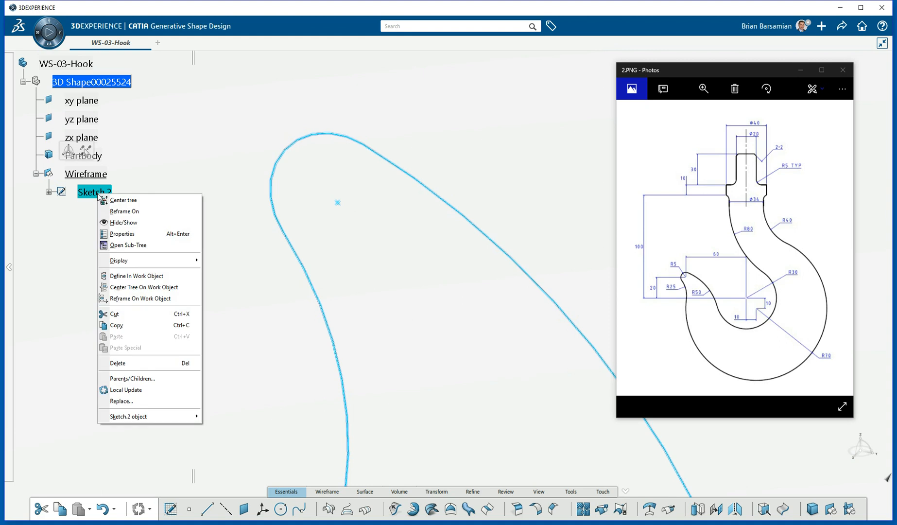
left_click(133, 234)
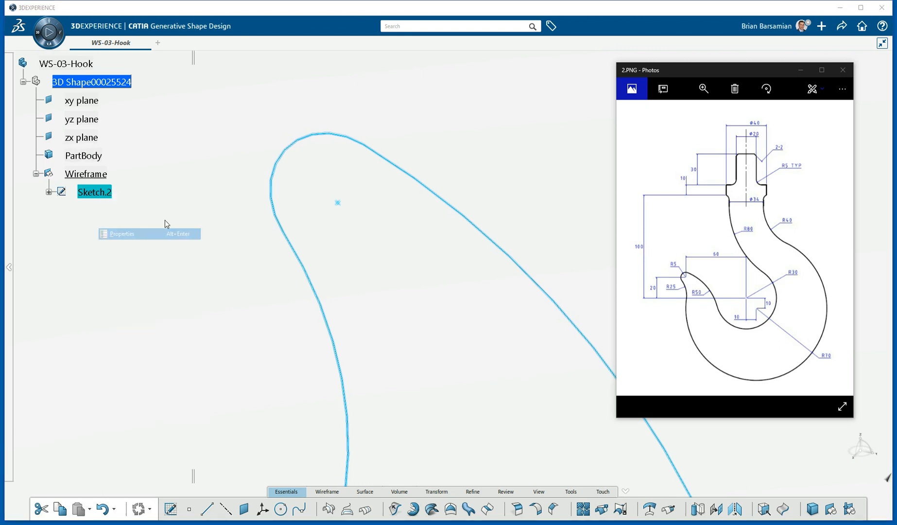
left_click(225, 189)
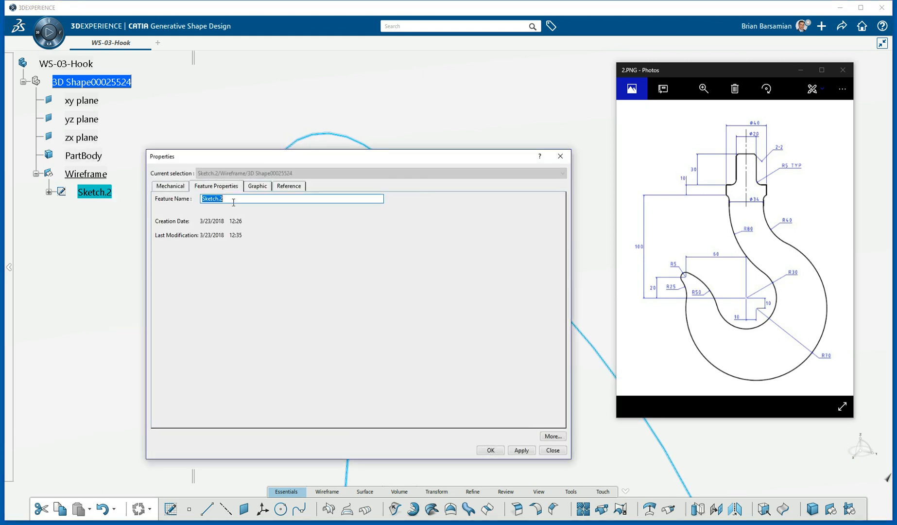
type("Master Wireframe - Purple")
left_click(256, 186)
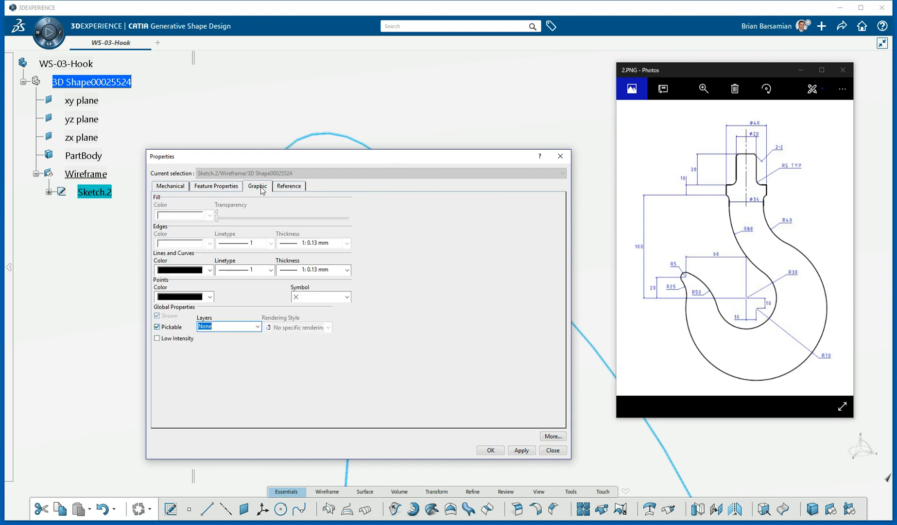
left_click(210, 270)
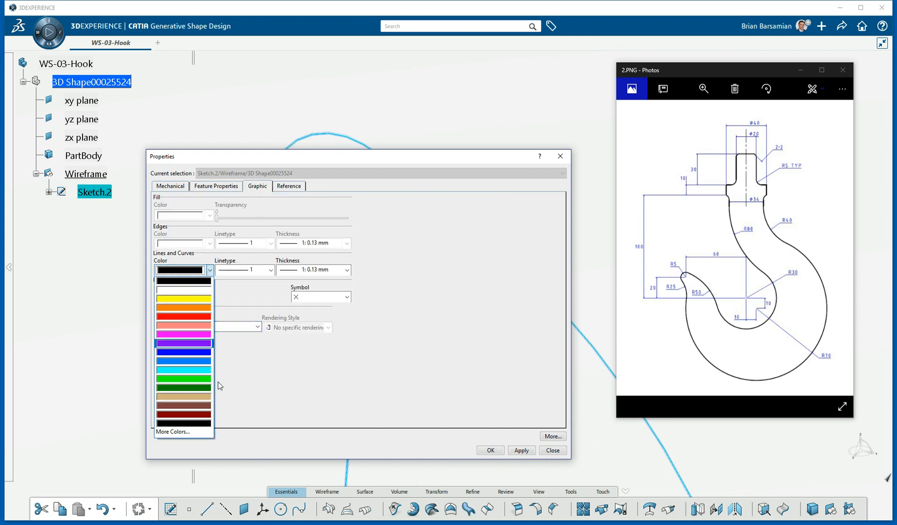
left_click(202, 343)
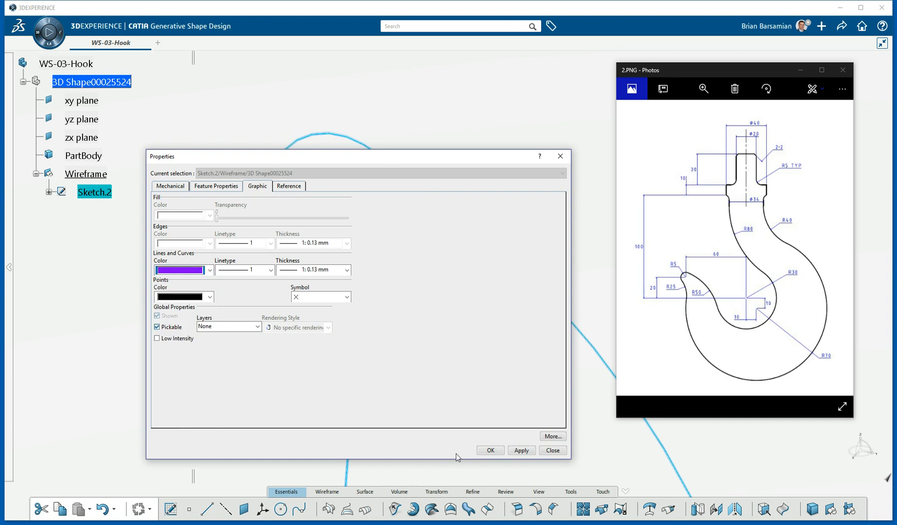
left_click(491, 450)
middle_click_drag(364, 276, 337, 216, "ctrl")
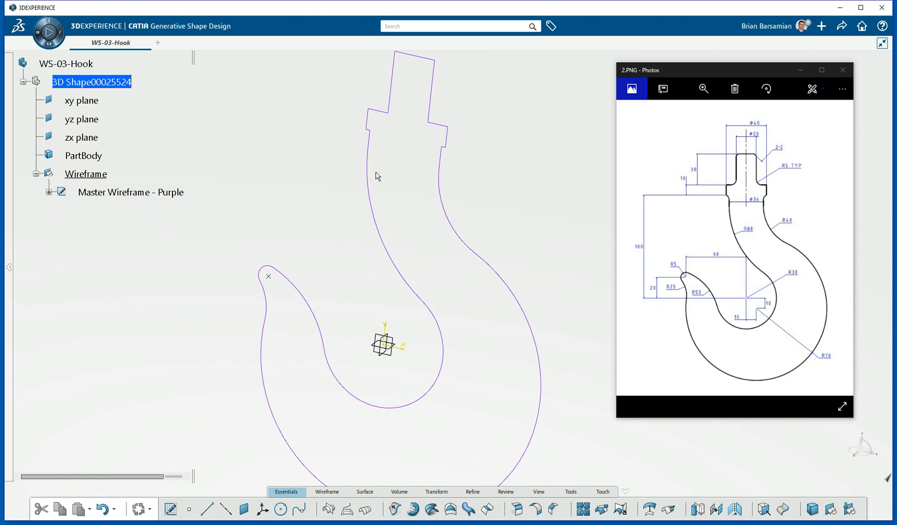
left_click(470, 507)
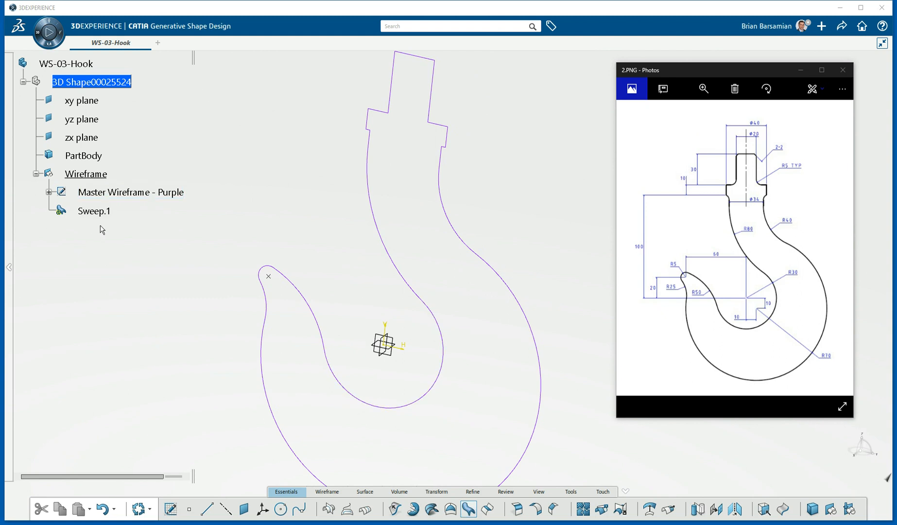
left_click_drag(688, 72, 566, 235)
left_click_drag(733, 92, 350, 86)
left_click_drag(632, 241, 754, 87)
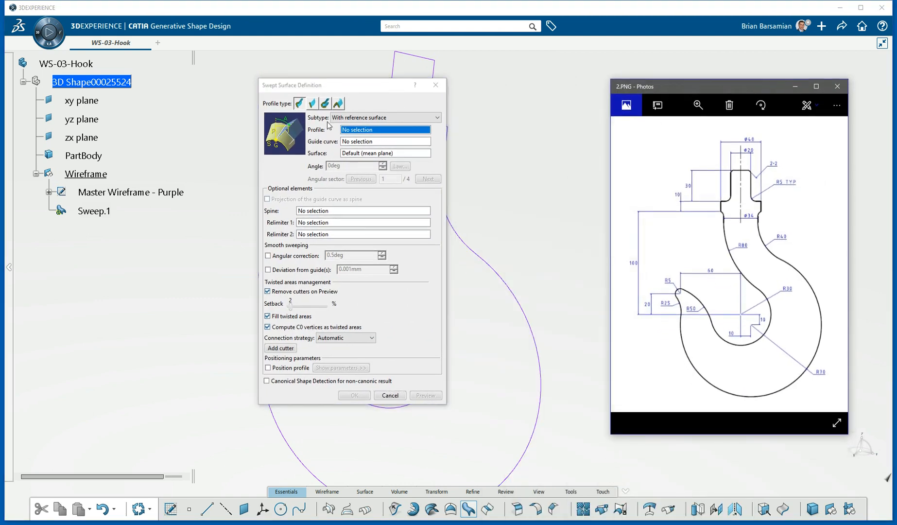
left_click(355, 121)
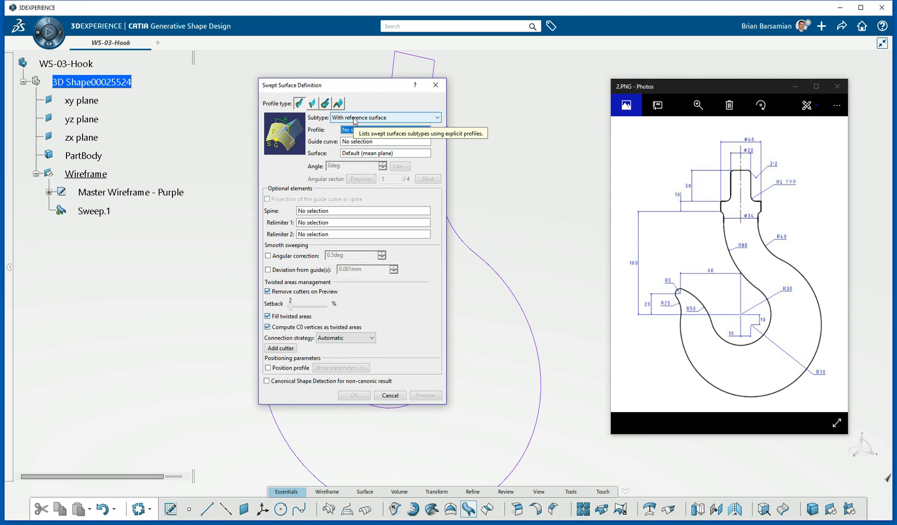
left_click(355, 118)
left_click(363, 133)
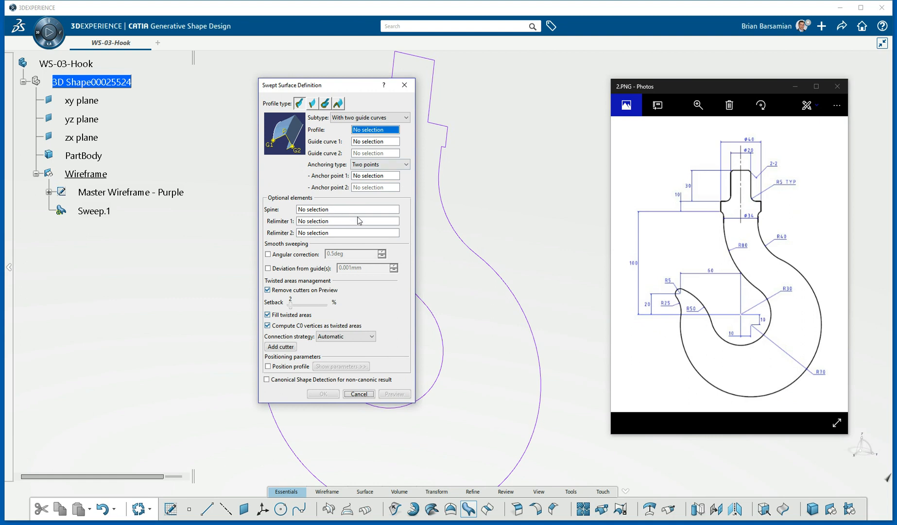
left_click(359, 394)
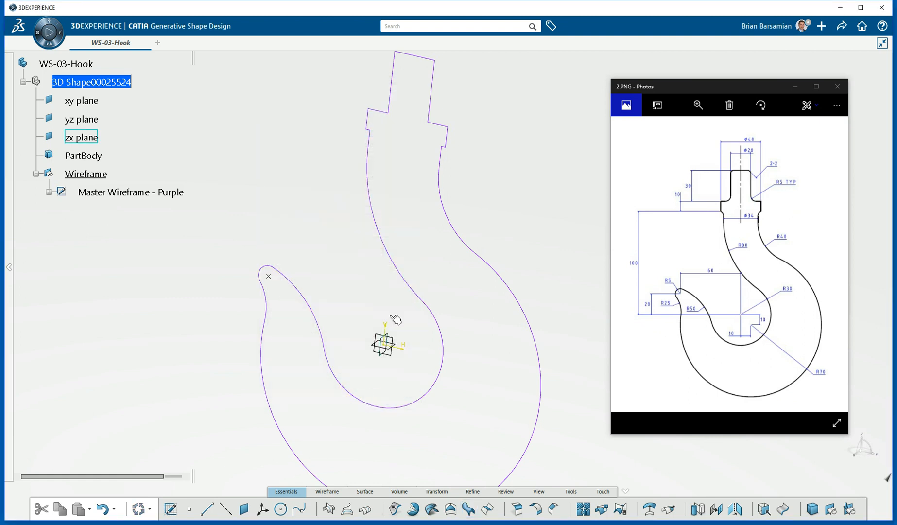
Start a sketch on the yz plane and project the short neck edge and upper outer hook curve.
left_click(394, 356)
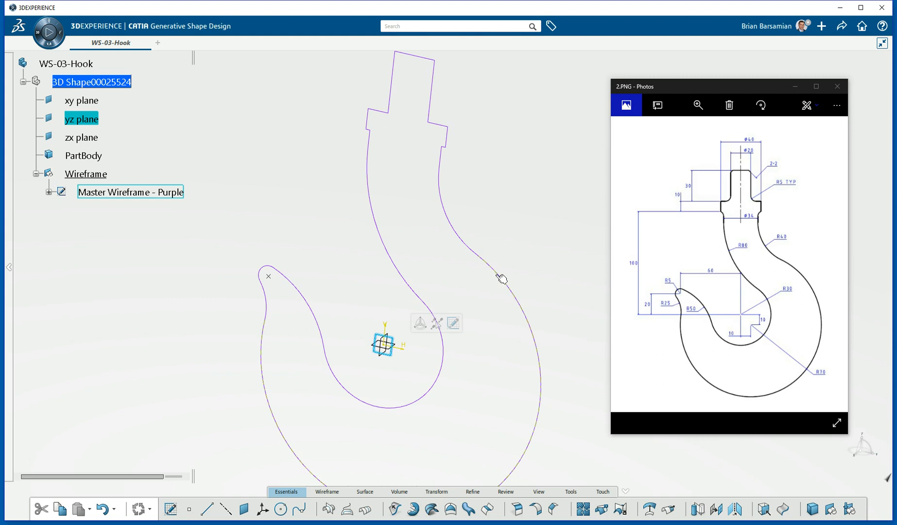
left_click(453, 323)
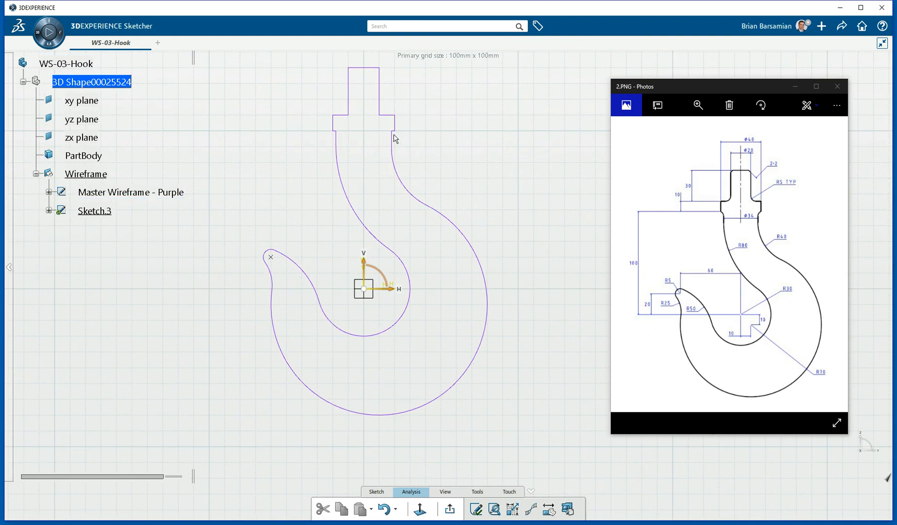
left_click(393, 140)
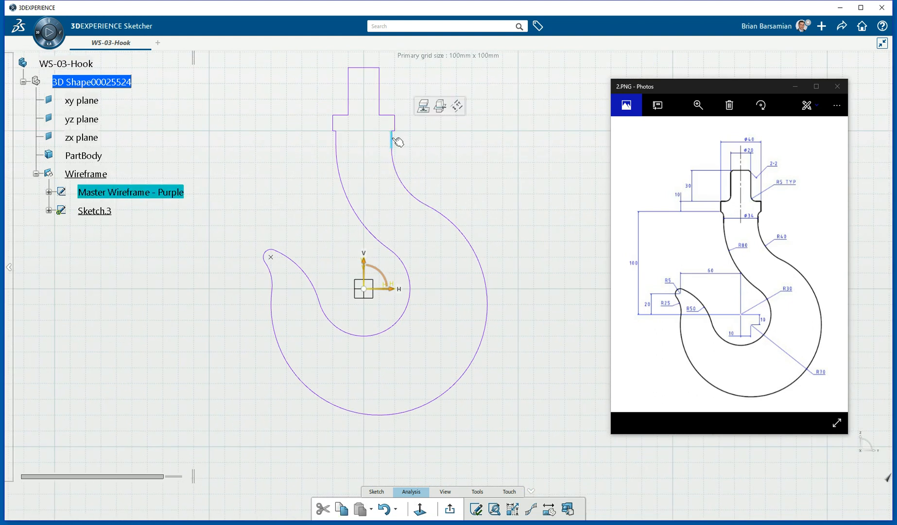
left_click(423, 107)
left_click(404, 185)
left_click(426, 149)
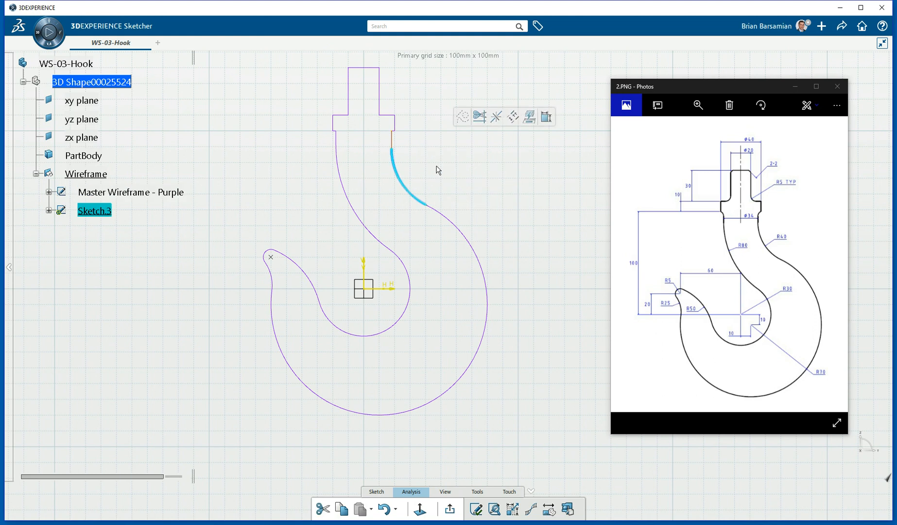
Project the large outer R 70 arc and the small tip arc into the sketch.
left_click(463, 234)
left_click(488, 196)
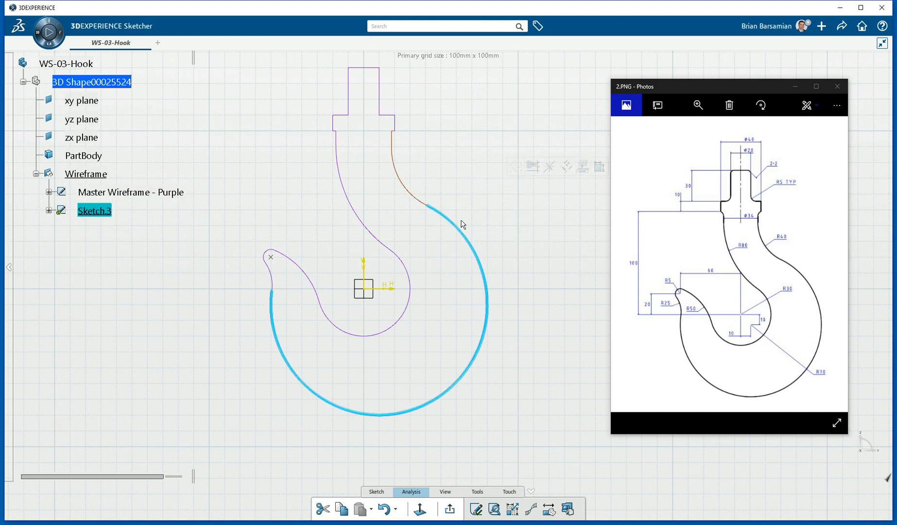
left_click(271, 278)
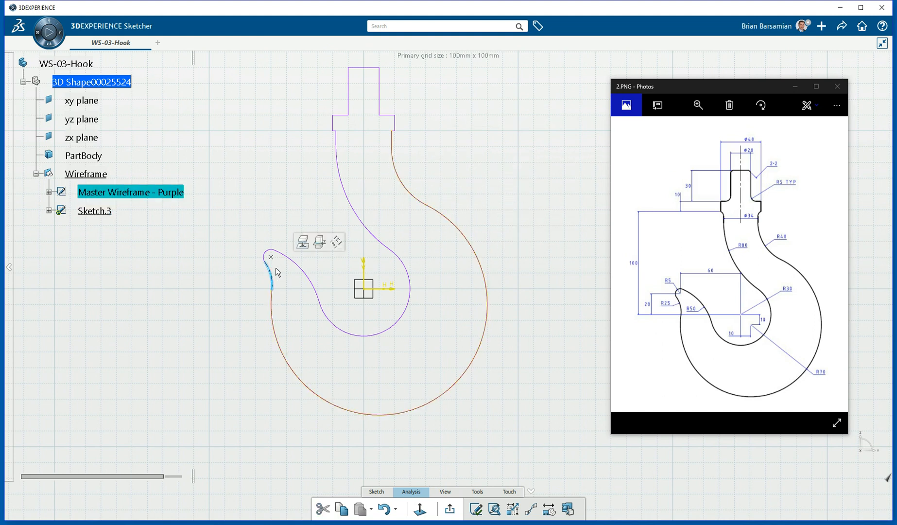
left_click(302, 241)
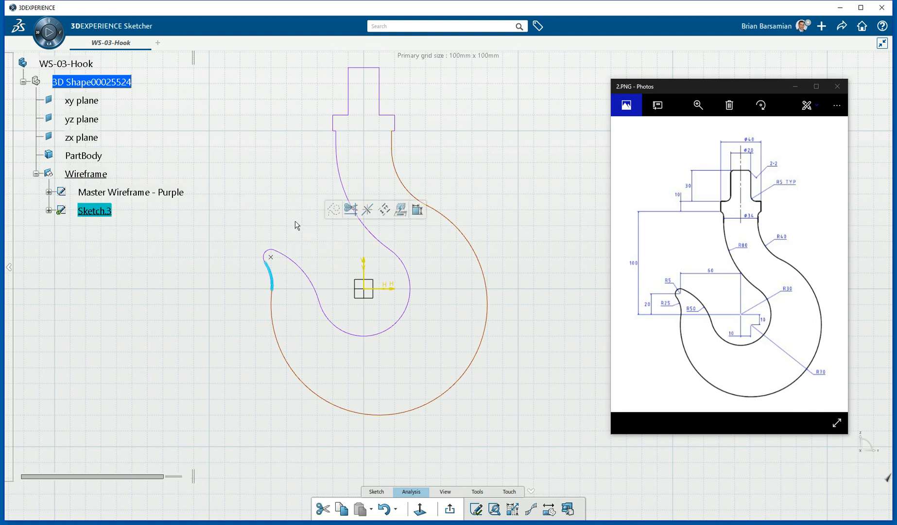
left_click(298, 224)
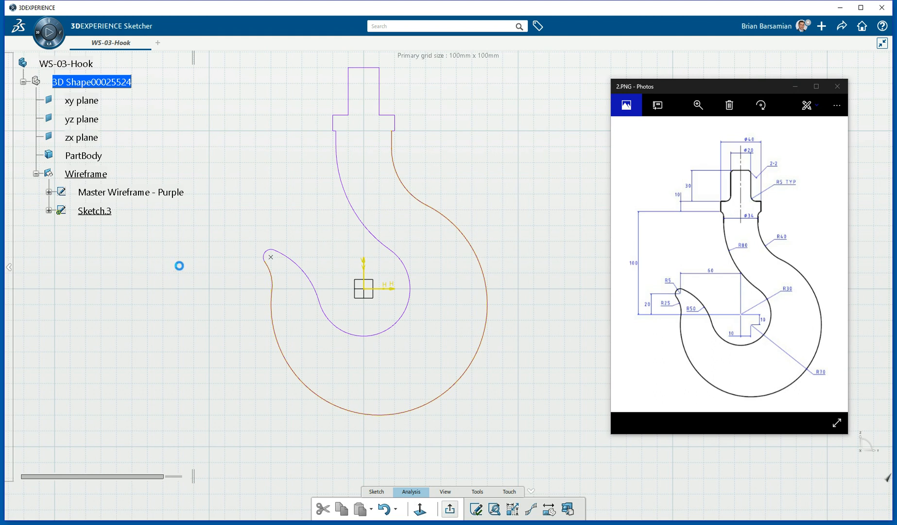
Set Sketch.3's lines and curves colour to cyan and rename it Contour-Blue.
right_click(95, 212)
left_click(127, 249)
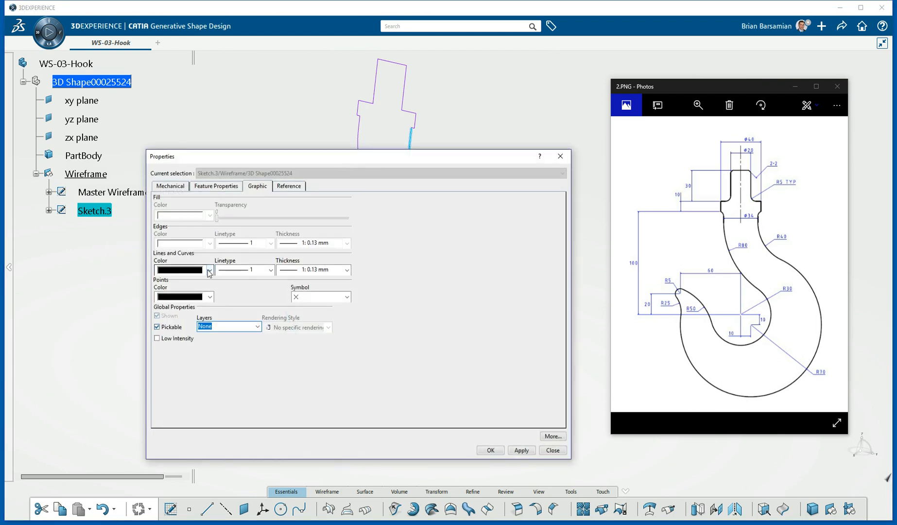
left_click(206, 269)
left_click(201, 369)
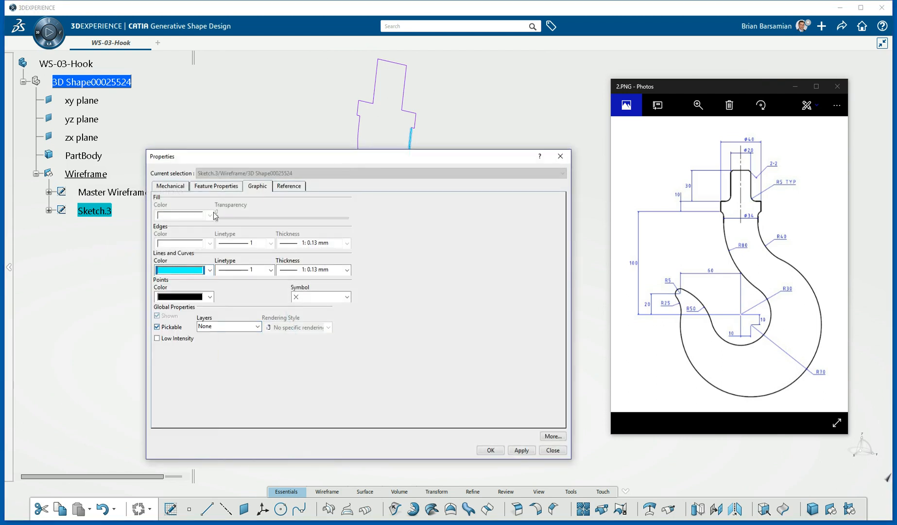
left_click(207, 188)
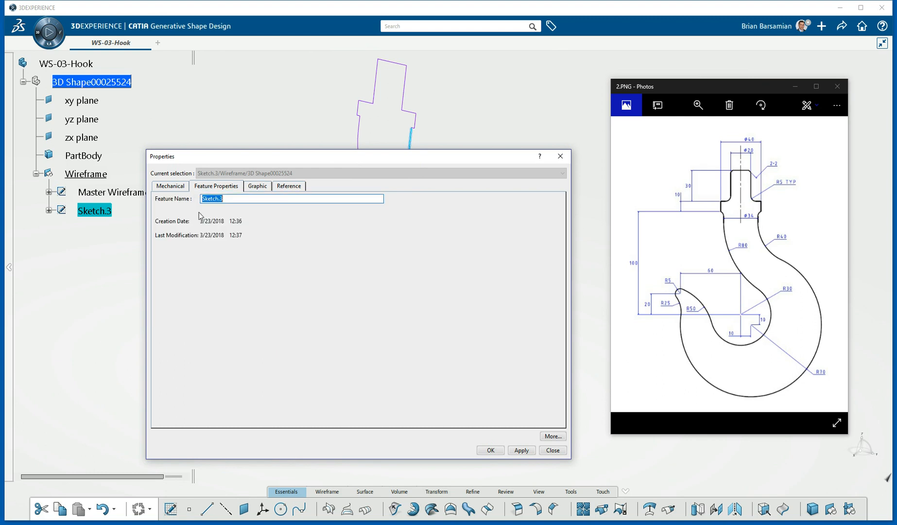
left_click_drag(232, 200, 191, 202)
type("C")
key("Return")
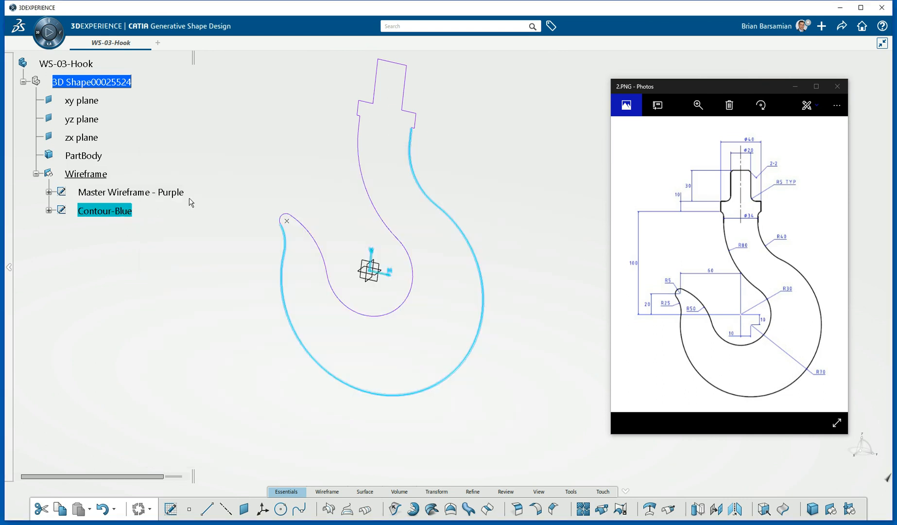
left_click(283, 190)
Start a yz-plane sketch and project the short segment below the neck and the inner R 80 curve.
left_click(381, 283)
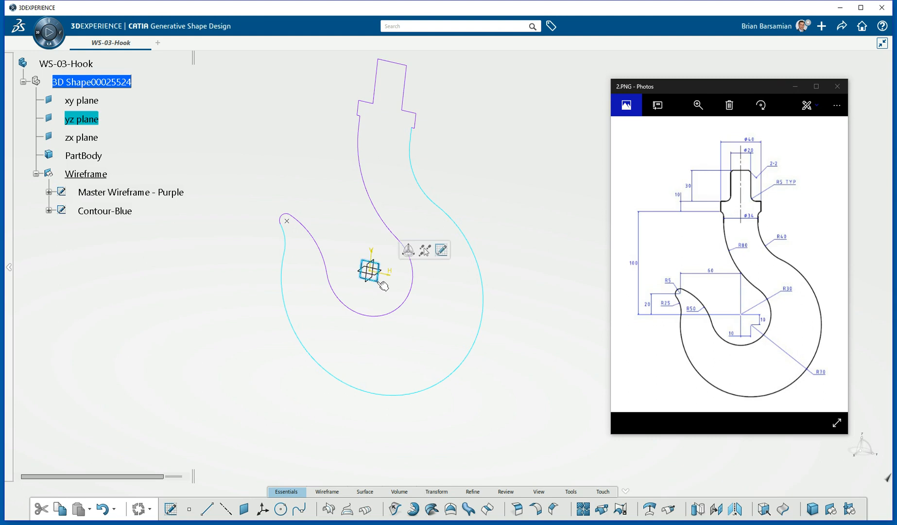
left_click(441, 250)
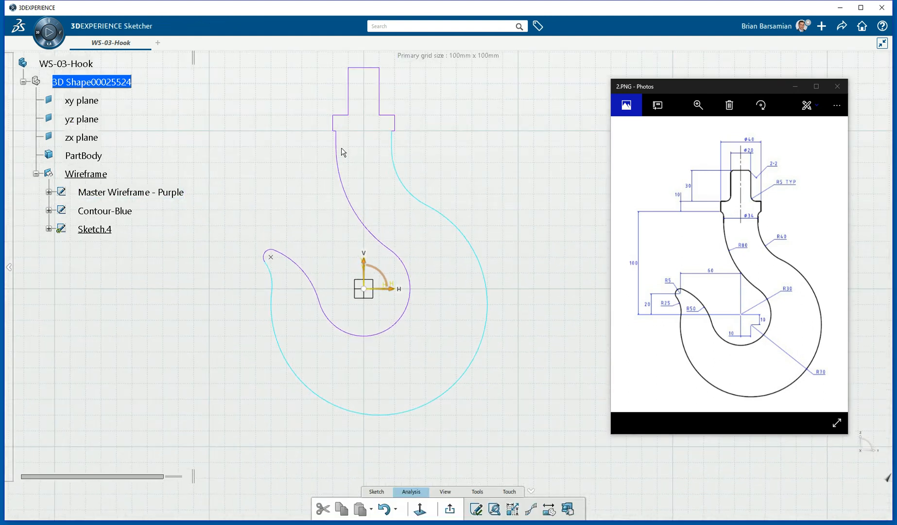
left_click(338, 140)
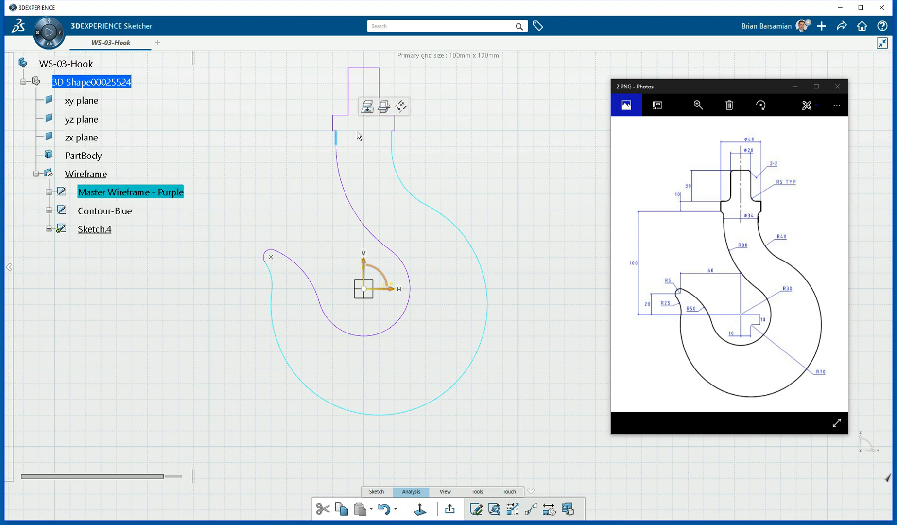
left_click(368, 107)
left_click(346, 183)
left_click(372, 147)
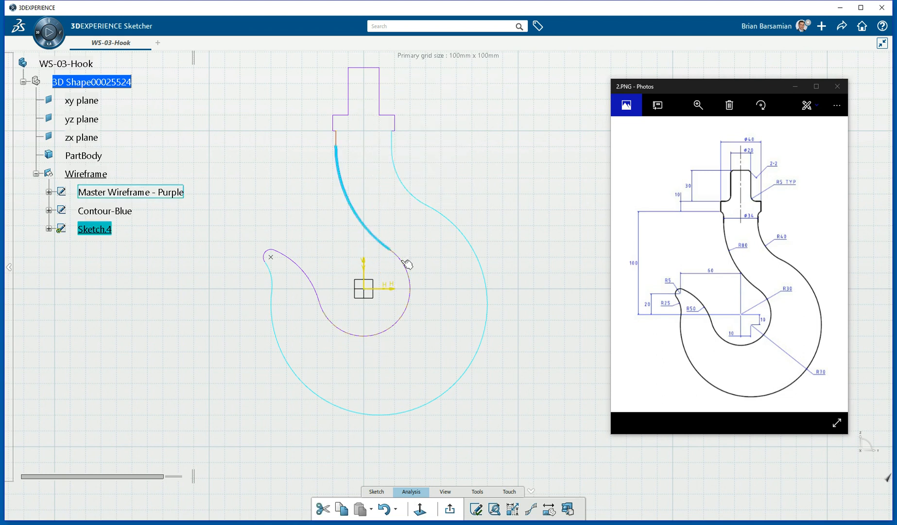
Project the inner R 30 arc and the inner curve leading to the tip.
left_click(407, 264)
left_click(433, 228)
left_click(311, 276)
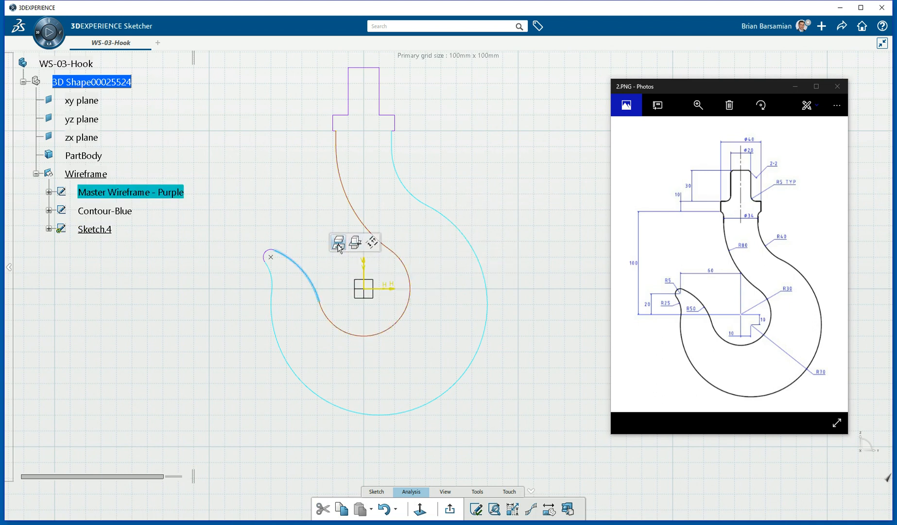
left_click(339, 247)
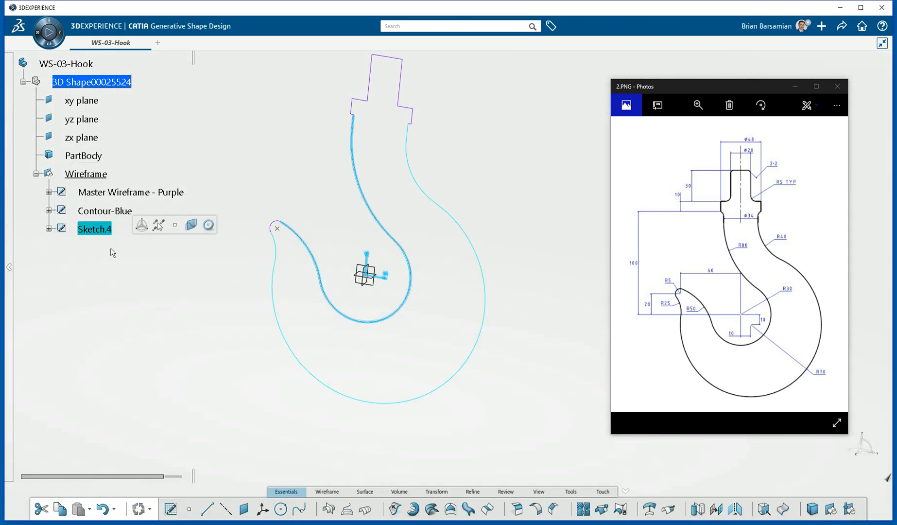
Rename Sketch.4 to Contour-Green and set its lines and curves colour to green.
right_click(101, 230)
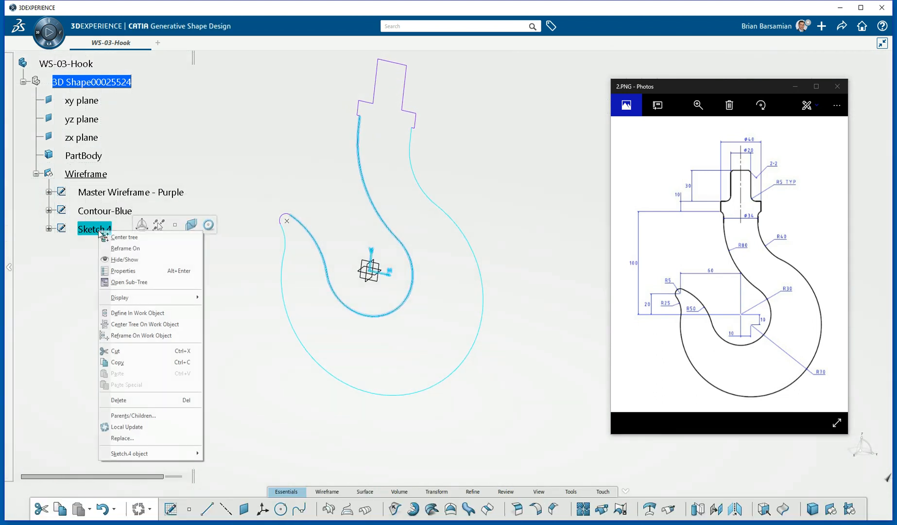
left_click(124, 271)
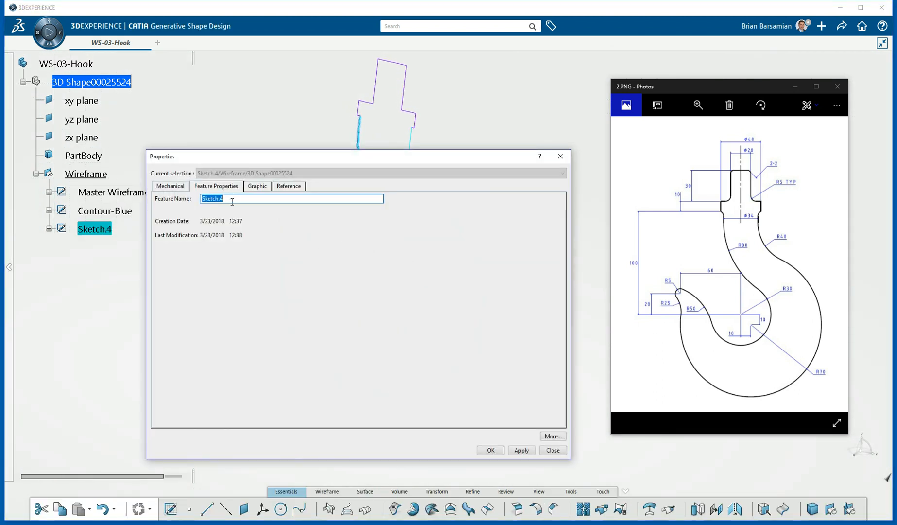
type("Contour-Green")
left_click(258, 186)
left_click(209, 270)
left_click(181, 377)
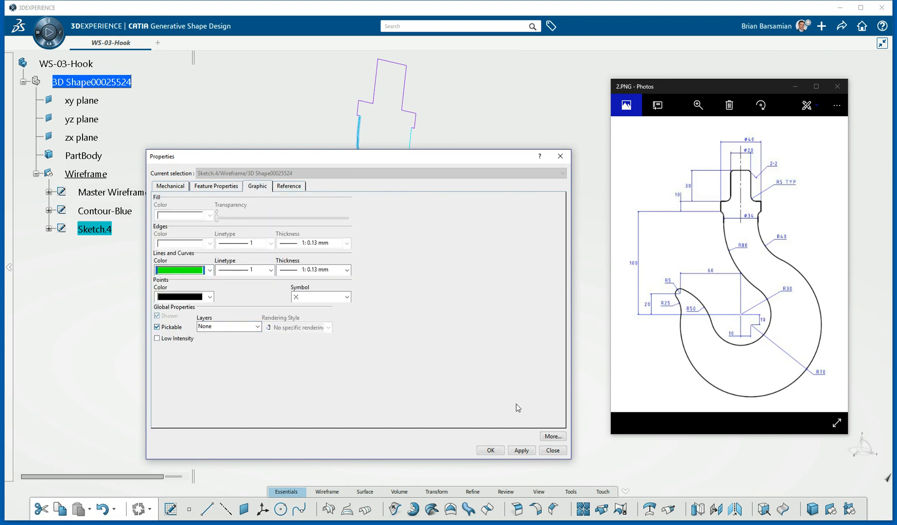
left_click(491, 450)
left_click(527, 282)
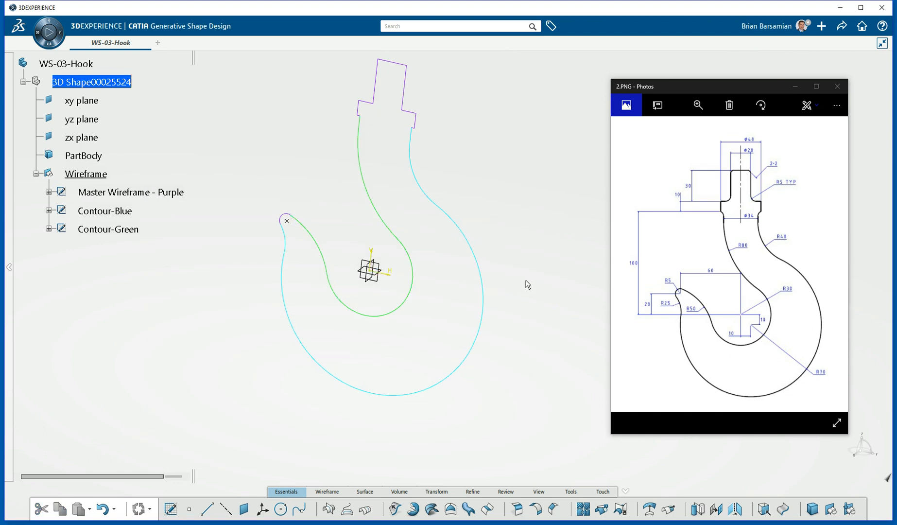
middle_click_drag(392, 270, 408, 230)
middle_click_drag(311, 359, 343, 338)
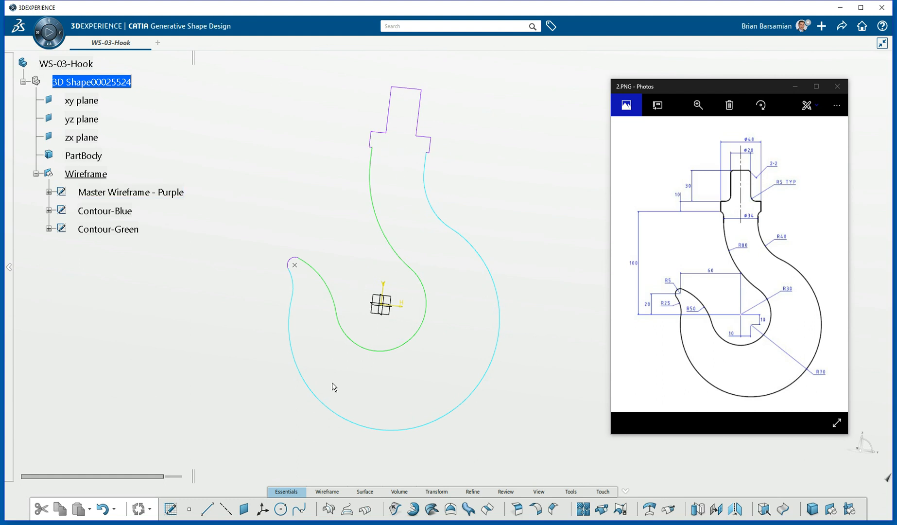
Create Plane.1 parallel to the xy plane through a purple wireframe vertex below the neck.
left_click(243, 509)
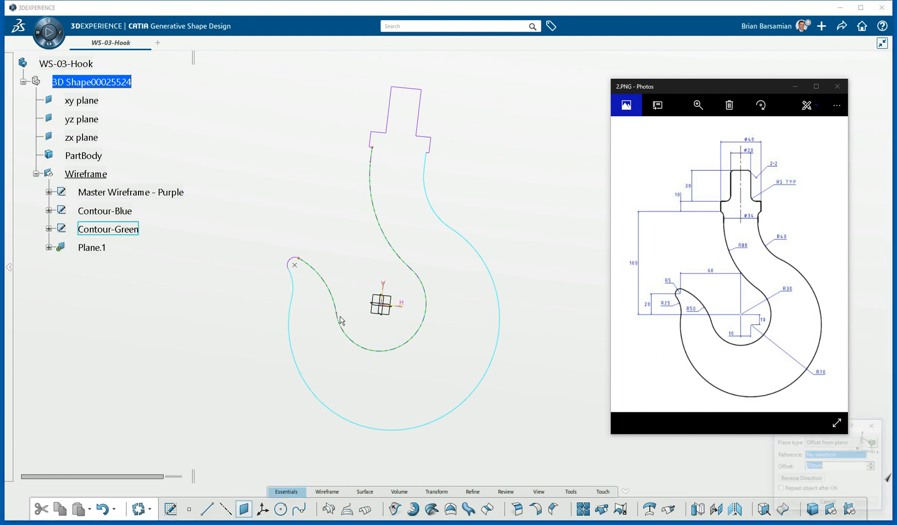
left_click(382, 306)
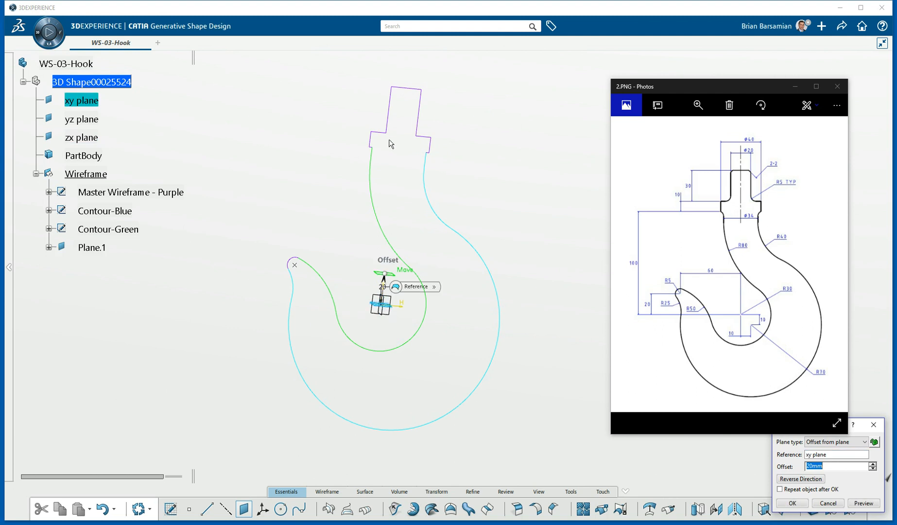
left_click(373, 146)
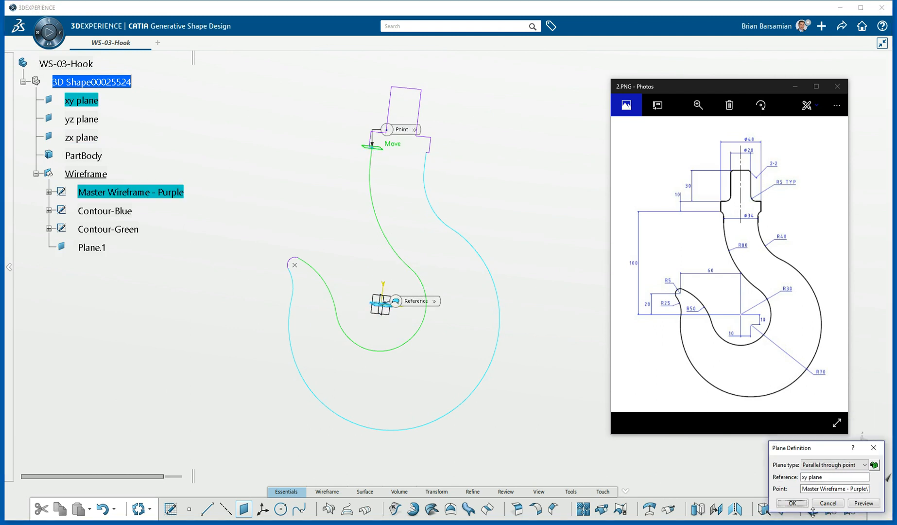
left_click_drag(809, 451, 511, 132)
left_click(496, 185)
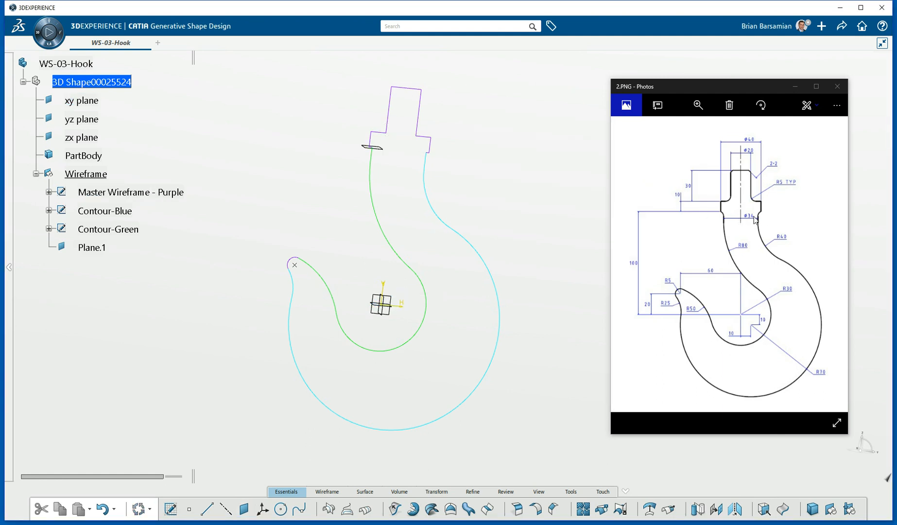
left_click(387, 153)
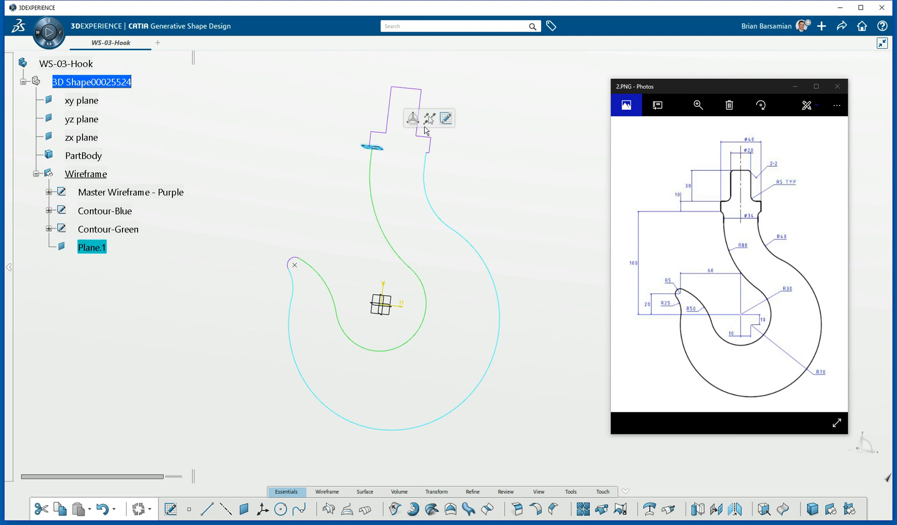
Sketch a 34 mm diameter circle centred on the origin on Plane.1, then exit the sketch.
left_click(444, 120)
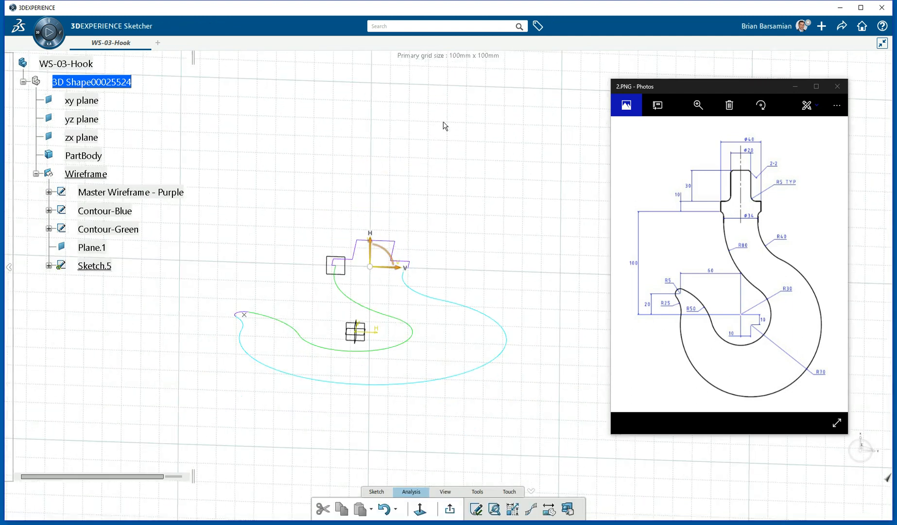
middle_click_drag(398, 235, 393, 124)
middle_click_drag(362, 163, 447, 235)
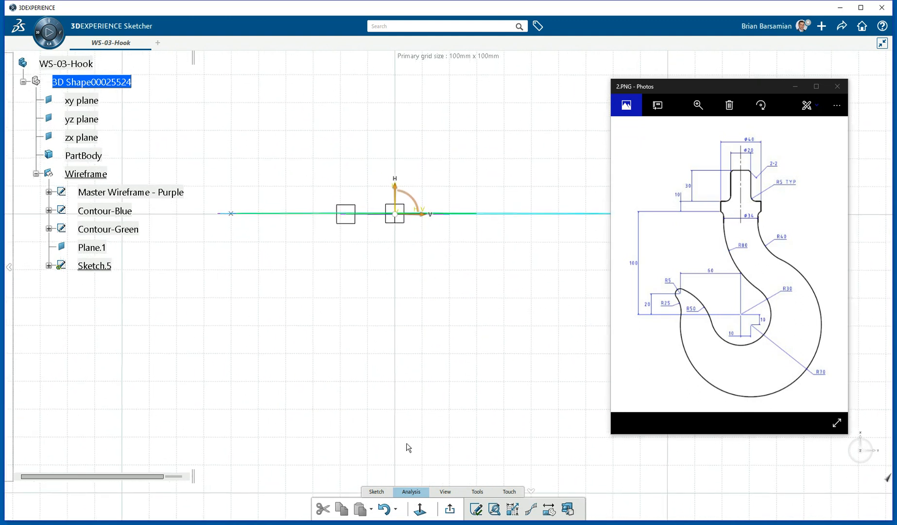
left_click(384, 492)
left_click(379, 509)
left_click(395, 213)
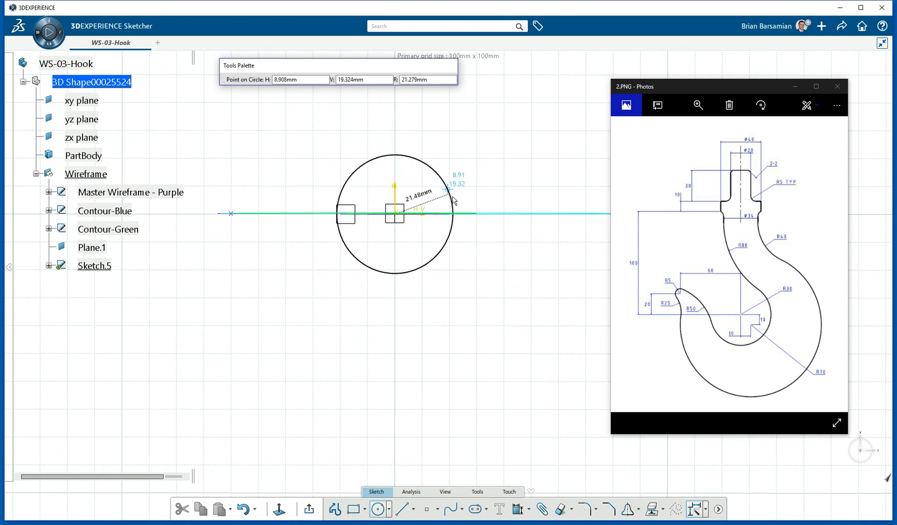
left_click(448, 171)
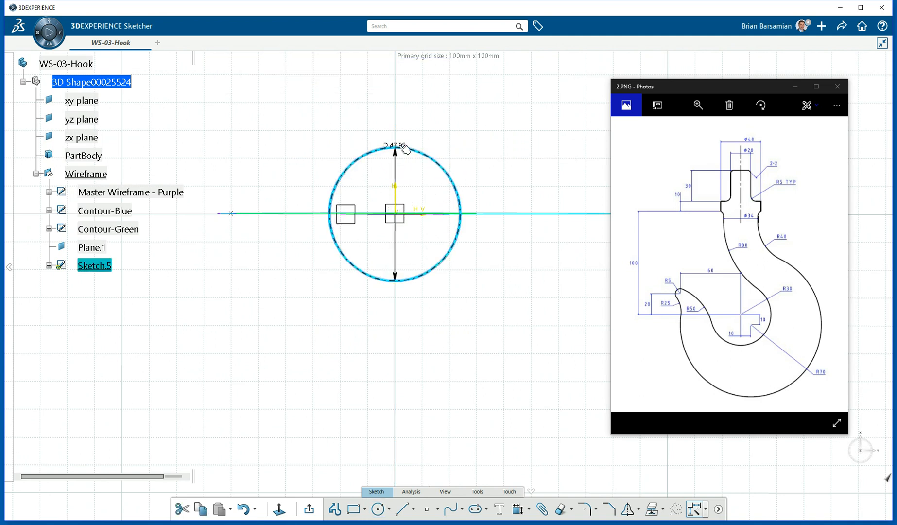
double_click(398, 145)
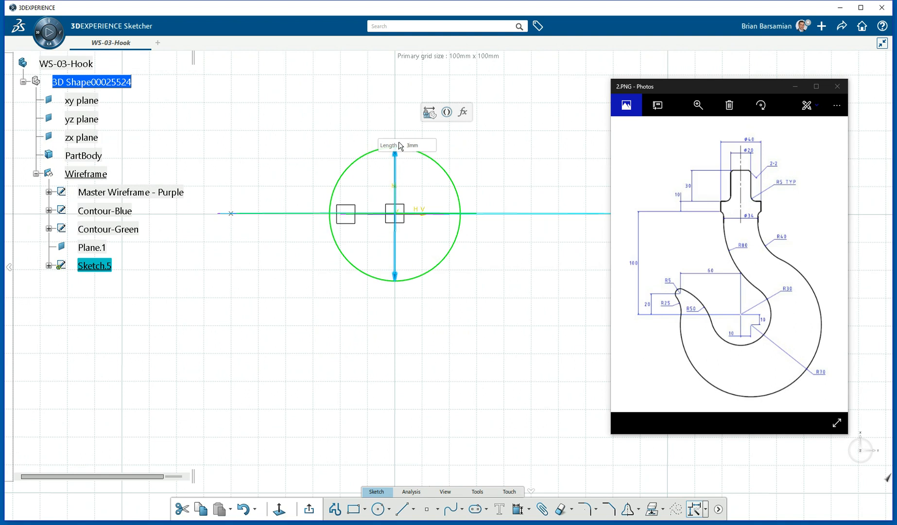
key("Return")
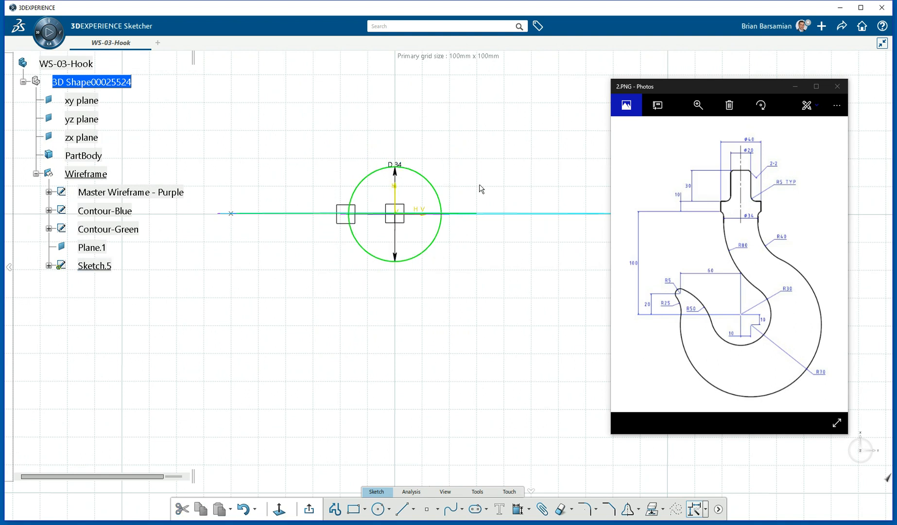
left_click(311, 508)
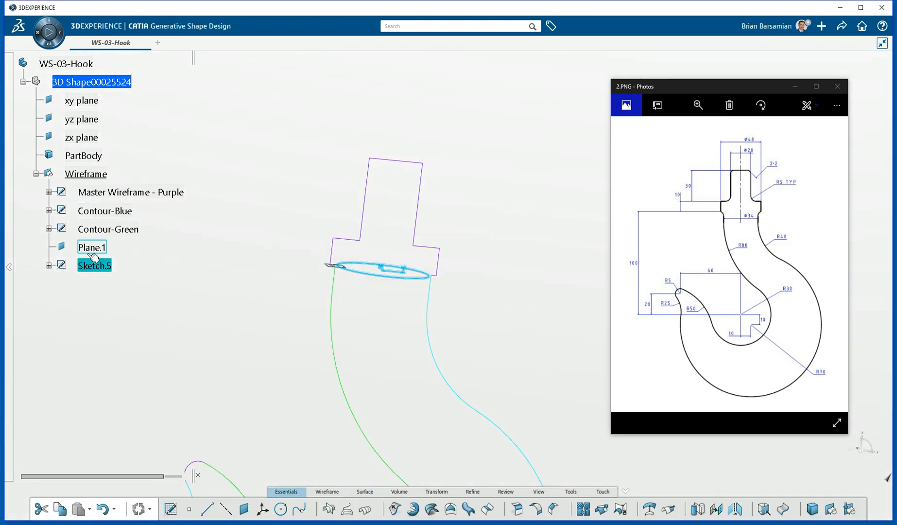
Set Sketch.5's curve colour to orange and rename it Profile-Orange.
right_click(96, 268)
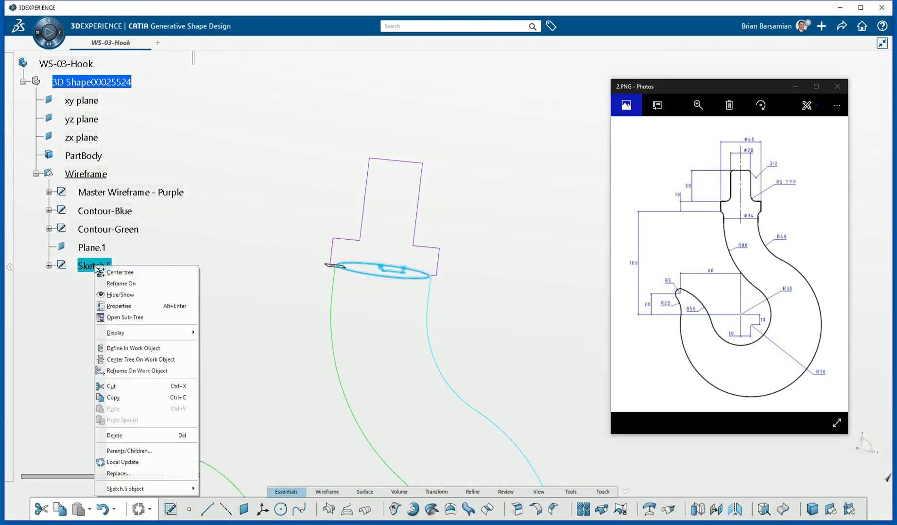
left_click(128, 306)
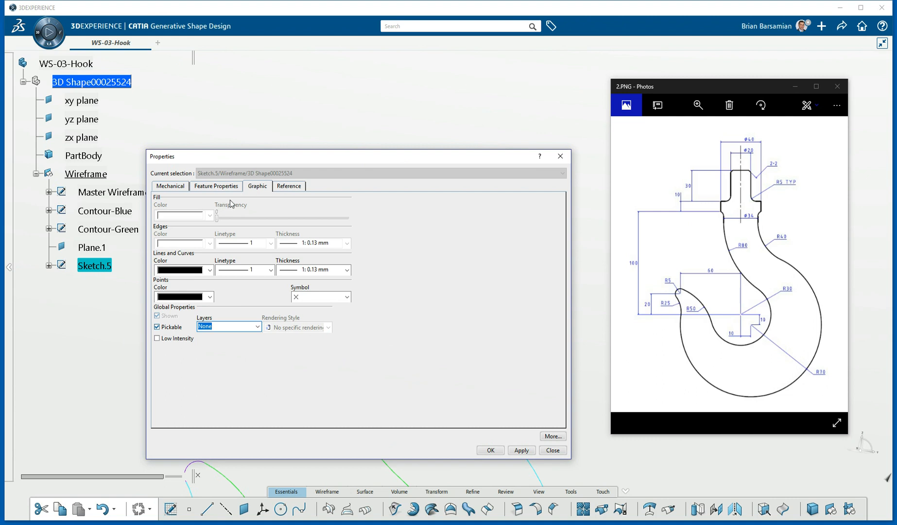
left_click(205, 270)
left_click(196, 306)
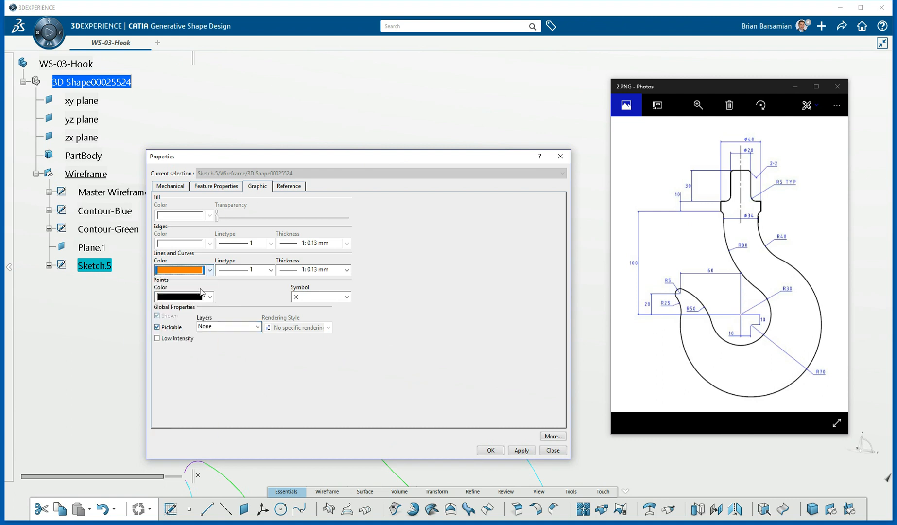
left_click(215, 185)
type("Profile-Orange")
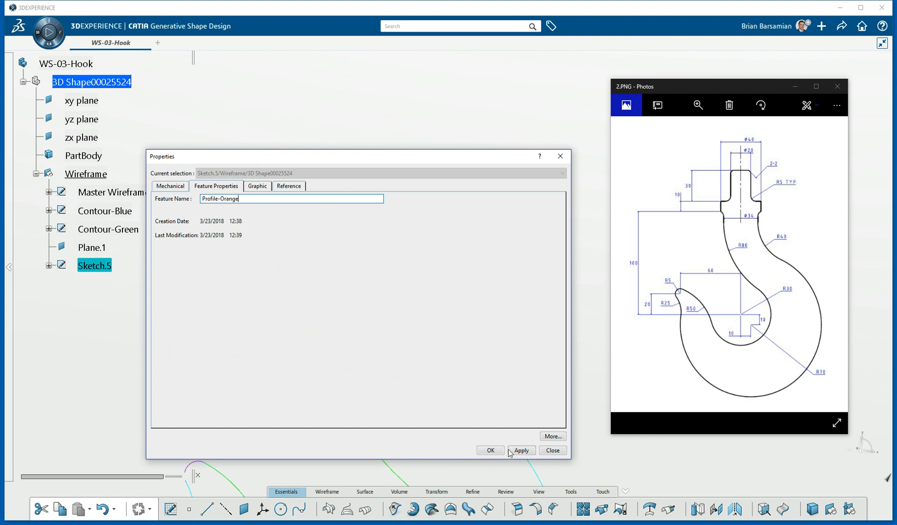
left_click(492, 450)
left_click(462, 404)
middle_click_drag(385, 331, 382, 217)
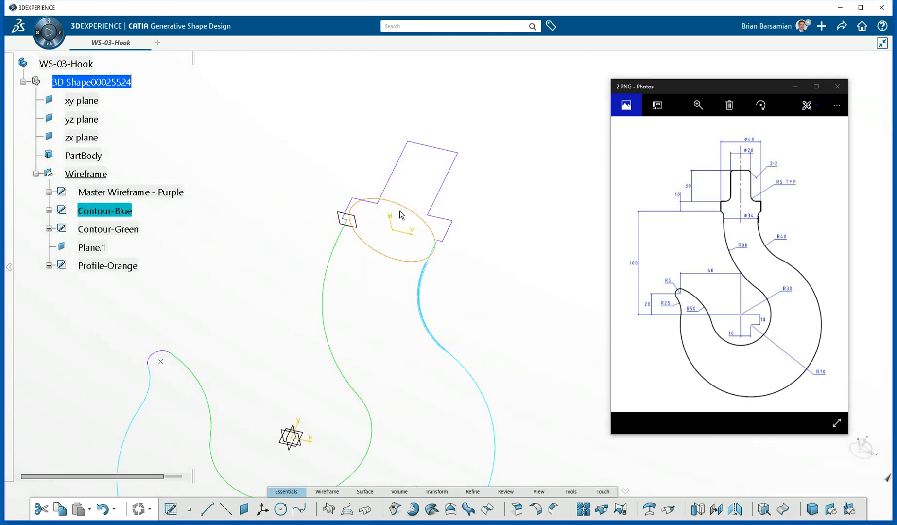
Hide the AbsoluteAxis of Master Wireframe - Purple, Contour-Blue and Contour-Green.
left_click(49, 191)
left_click(116, 210)
right_click(115, 211)
left_click(144, 243)
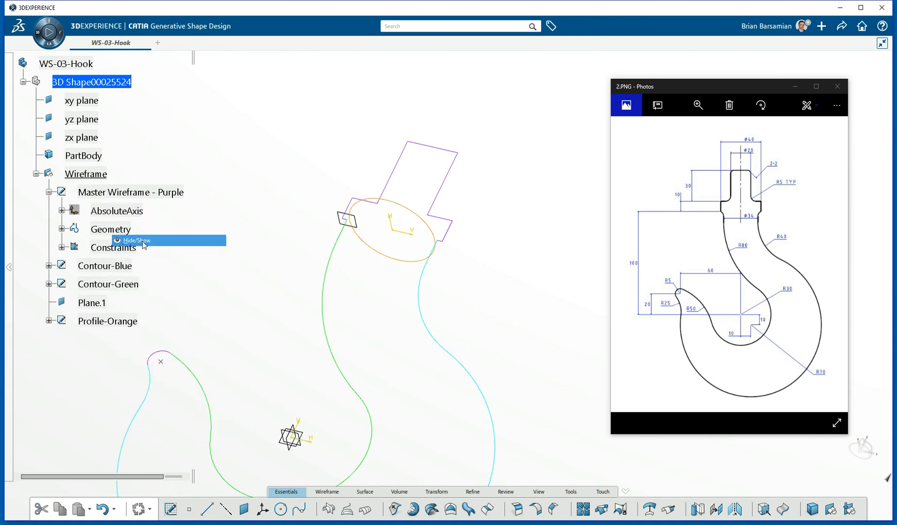
left_click(49, 266)
left_click(117, 284)
right_click(125, 285)
left_click(150, 316)
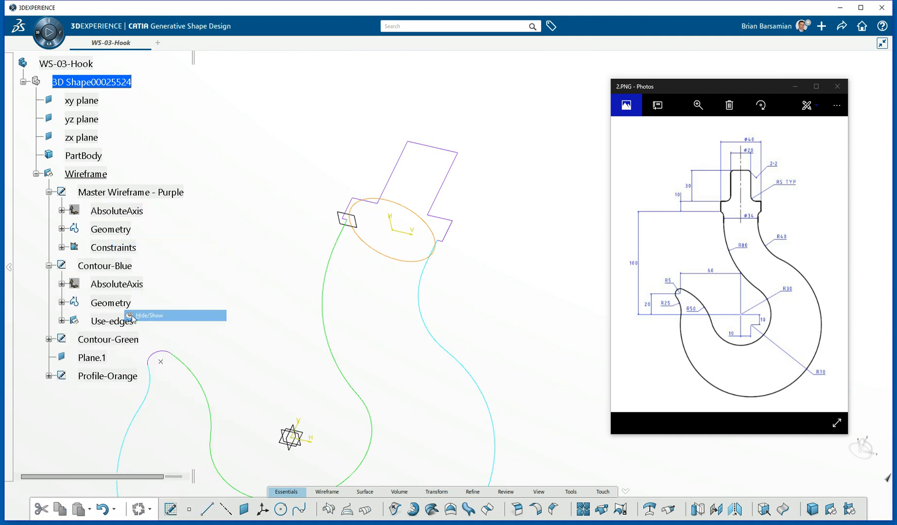
left_click(48, 339)
right_click(117, 357)
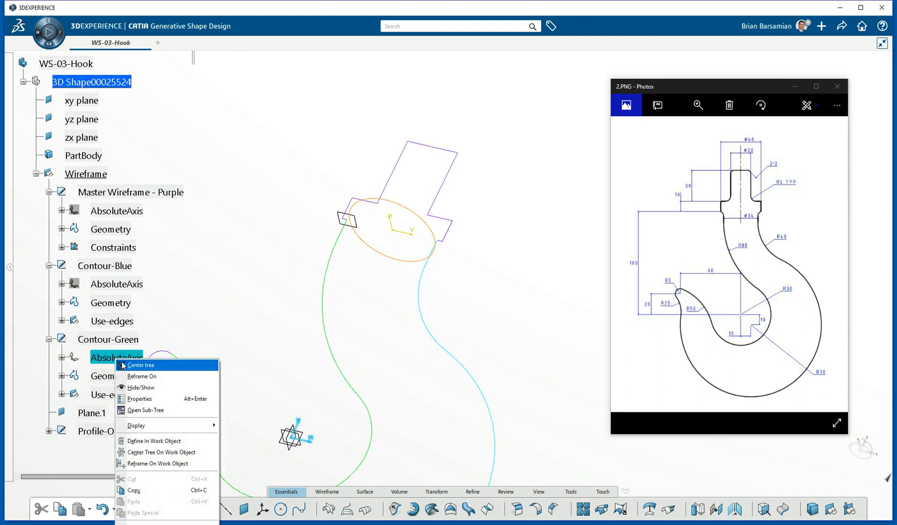
left_click(142, 388)
Collapse the three sketch nodes and recentre the whole hook in view.
middle_click_drag(227, 305, 348, 201)
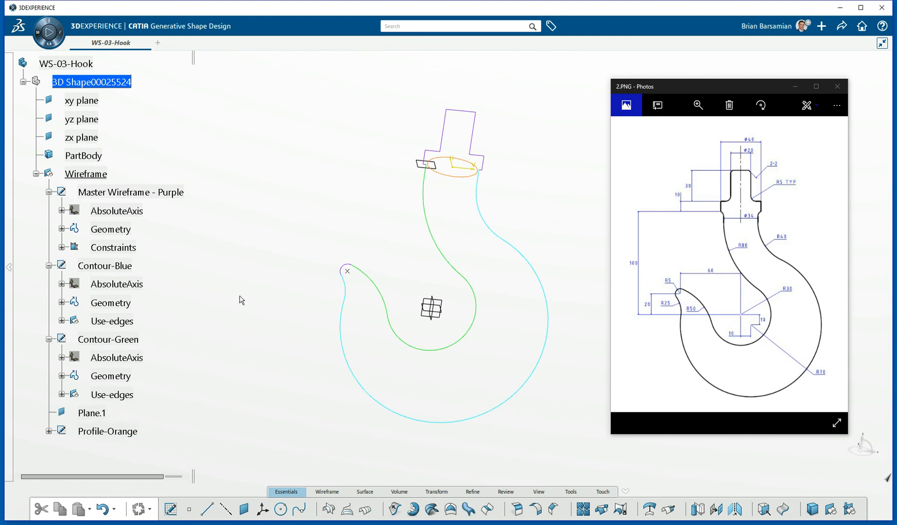
left_click(50, 340)
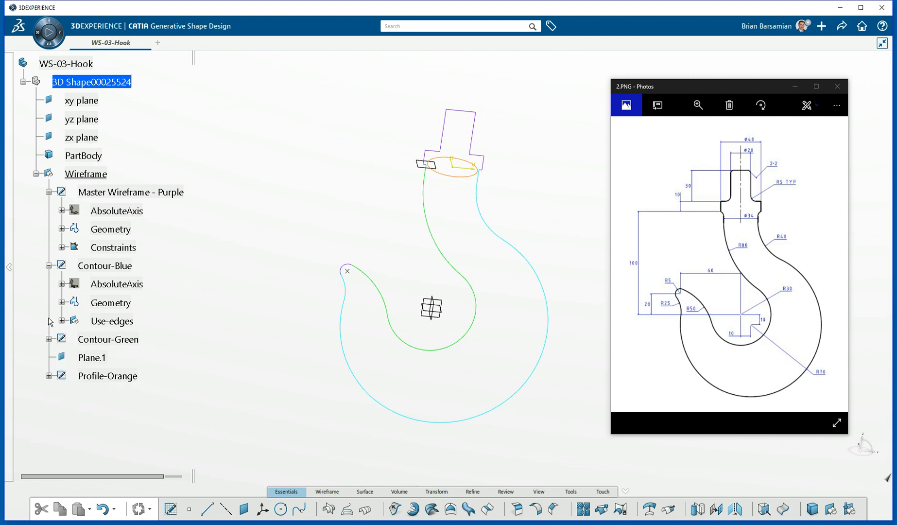
left_click(49, 266)
left_click(50, 192)
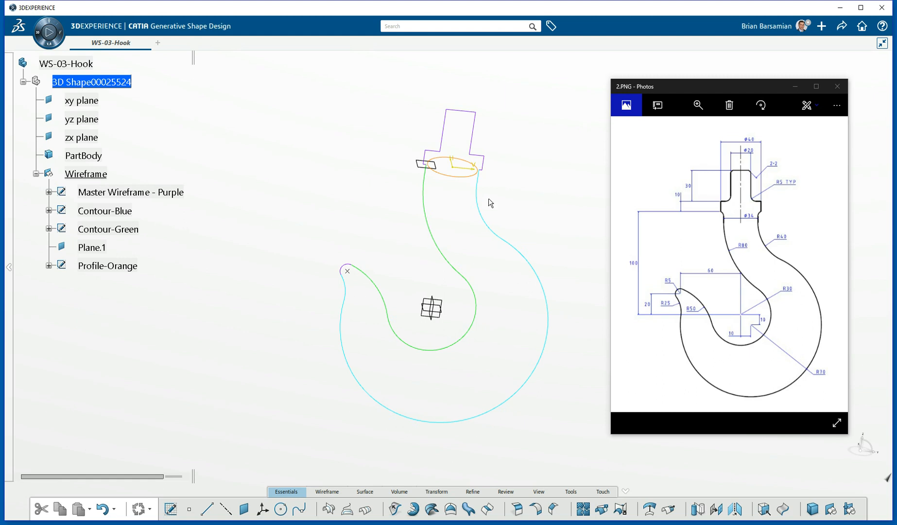
middle_click_drag(533, 204, 445, 234)
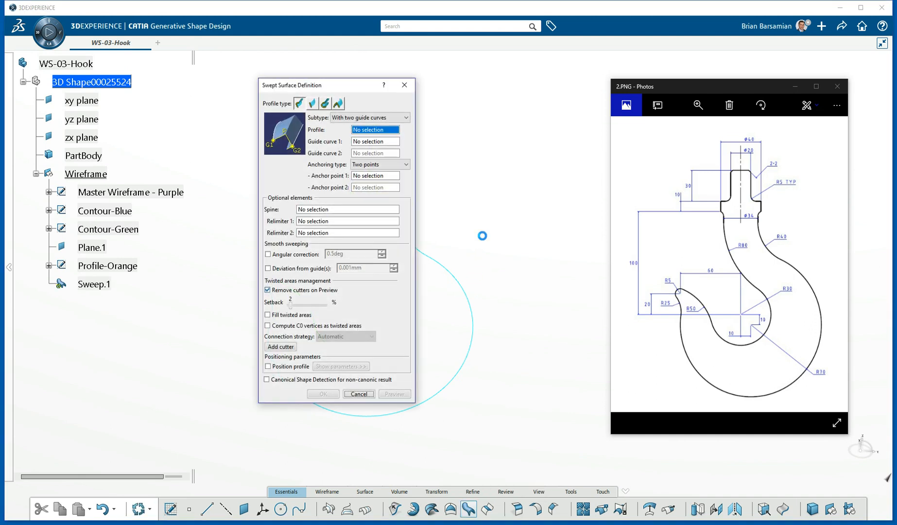
Sweep Profile-Orange along guide curves Contour-Blue and Contour-Green to create Sweep.1.
left_click_drag(332, 85, 526, 84)
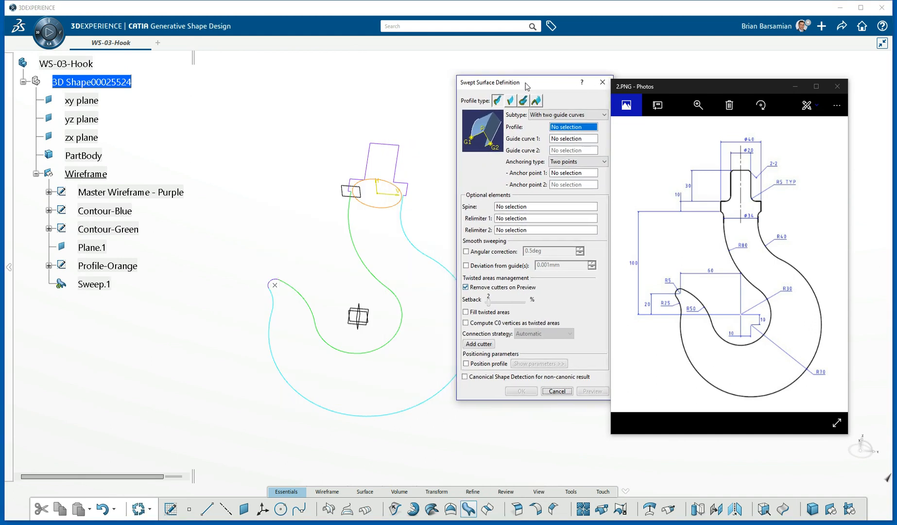
left_click_drag(739, 87, 896, 88)
left_click_drag(559, 83, 721, 83)
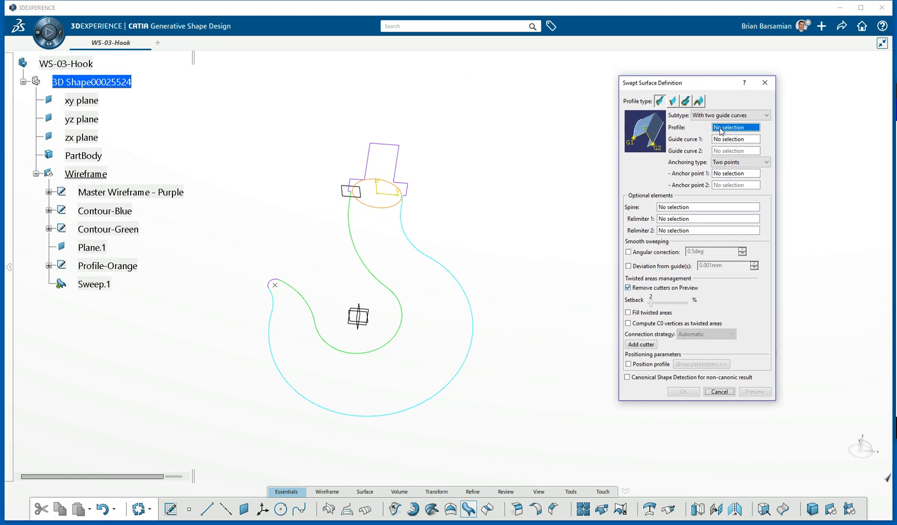
left_click(400, 201)
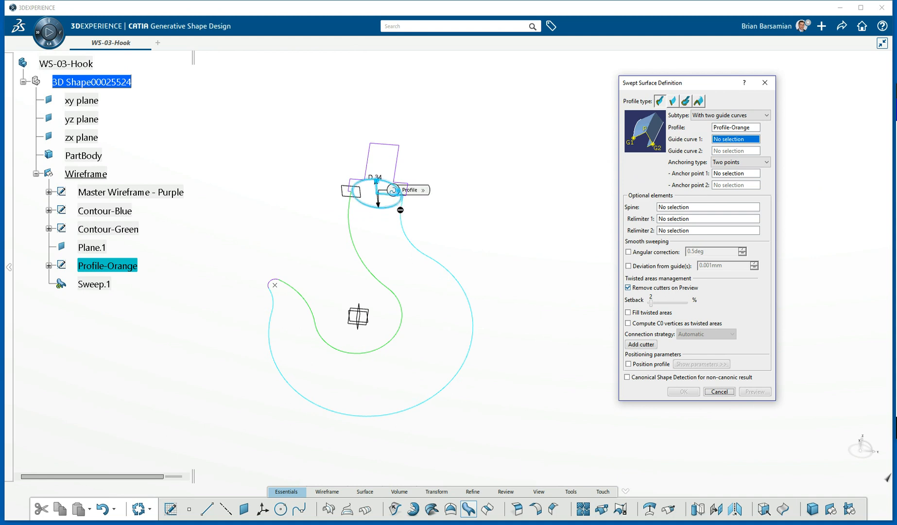
left_click(403, 218)
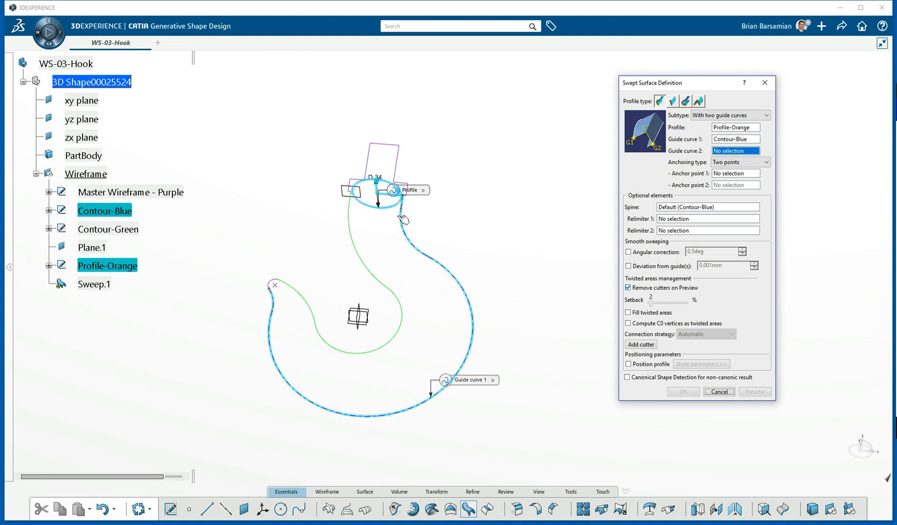
left_click(356, 240)
left_click(684, 391)
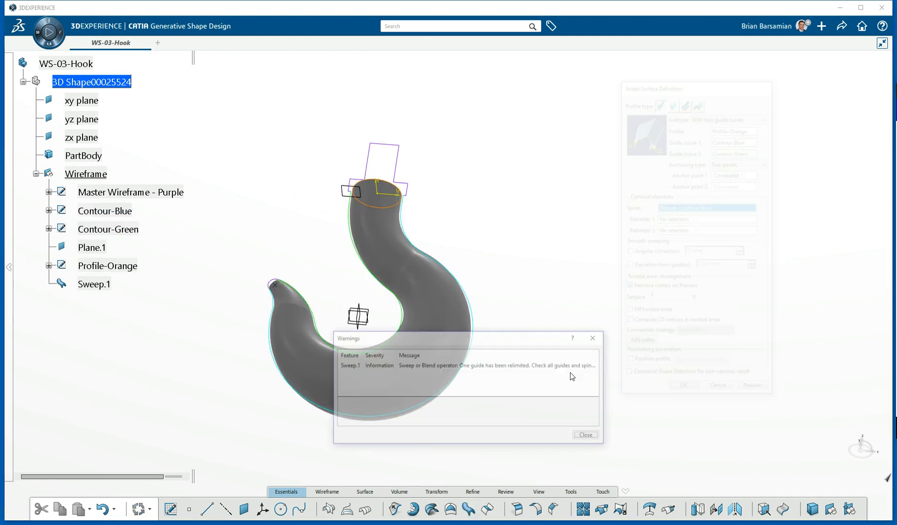
left_click(589, 436)
Edit Sweep.1 to use Contour-Green as its spine.
middle_click_drag(348, 277, 496, 202)
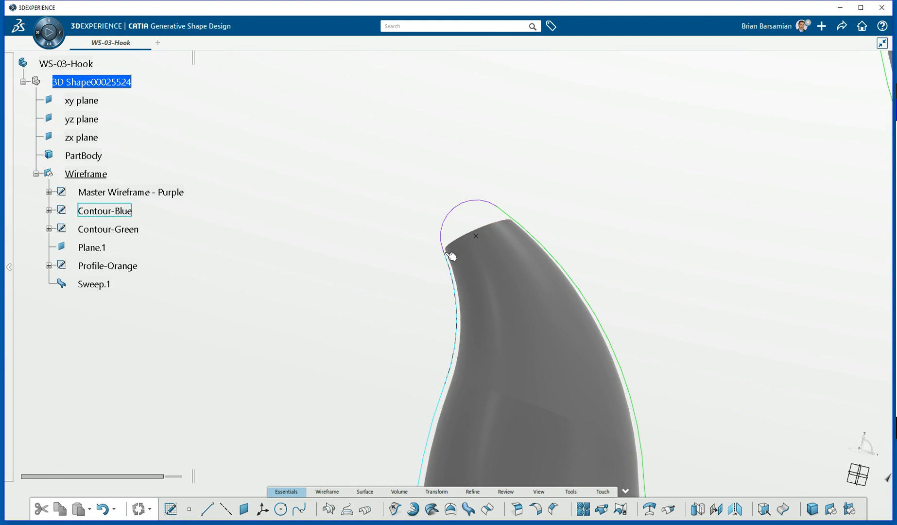
left_click(497, 267)
double_click(497, 267)
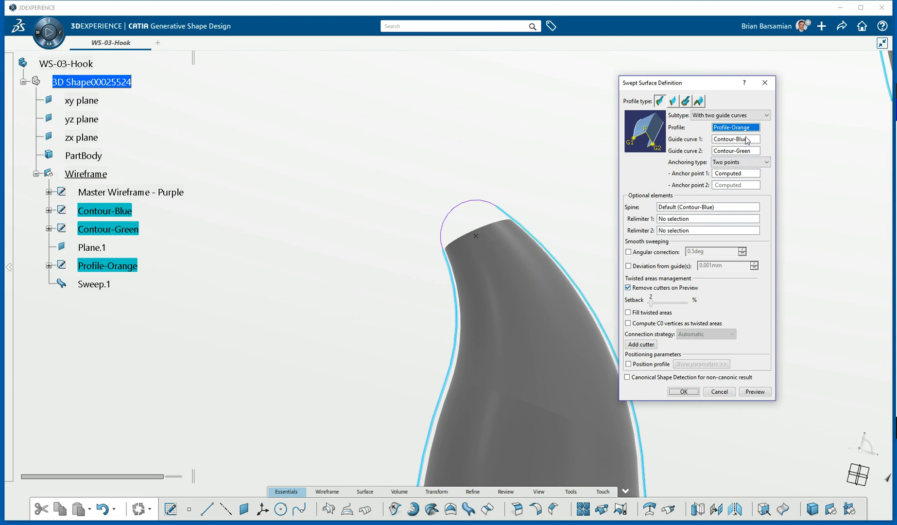
left_click(705, 206)
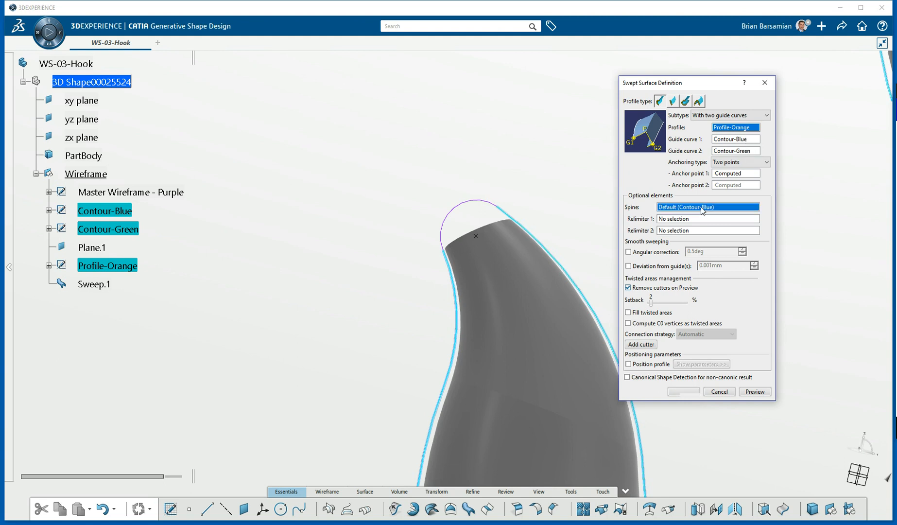
left_click(506, 214)
left_click(685, 391)
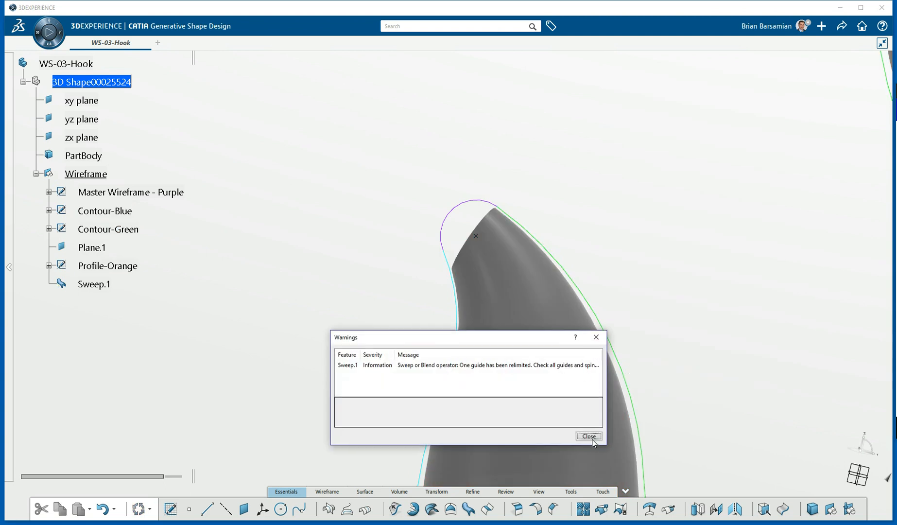
Dismiss the relimited-guide warning, delete Sweep.1, and zoom out to fit the hook.
left_click(588, 436)
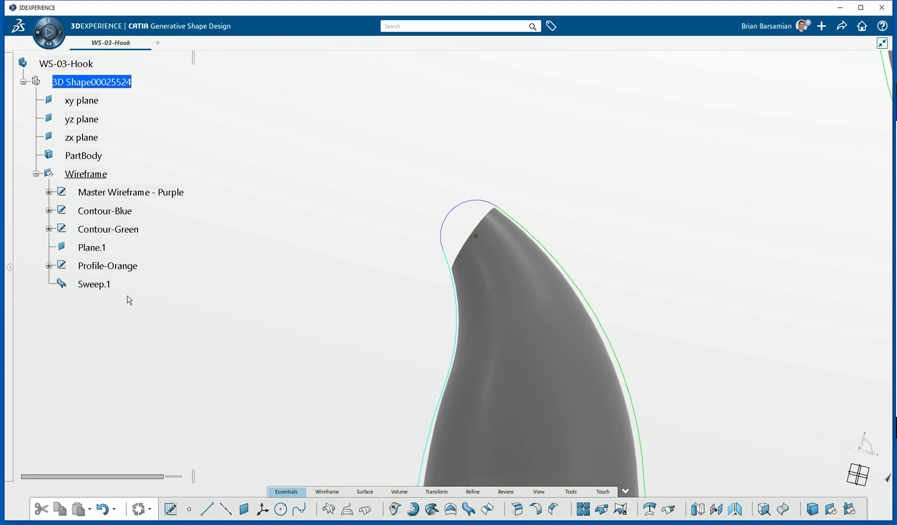
left_click(101, 287)
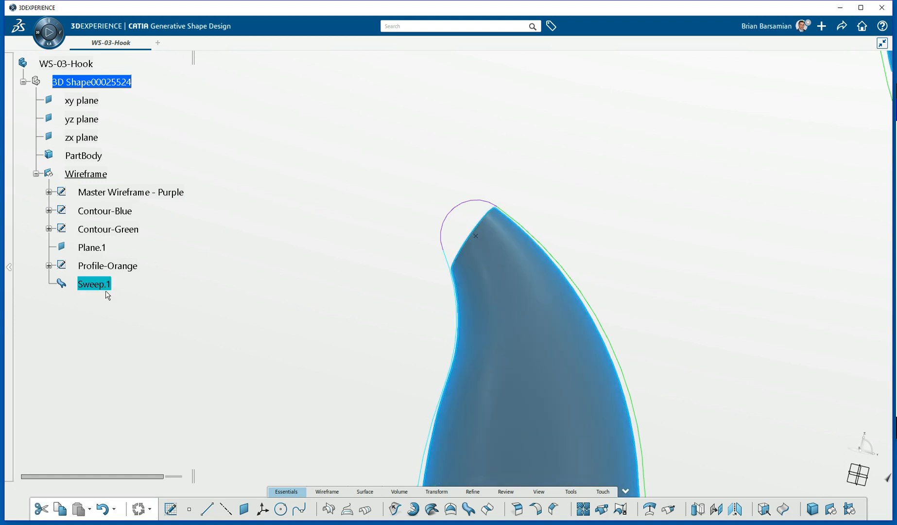
key("Delete")
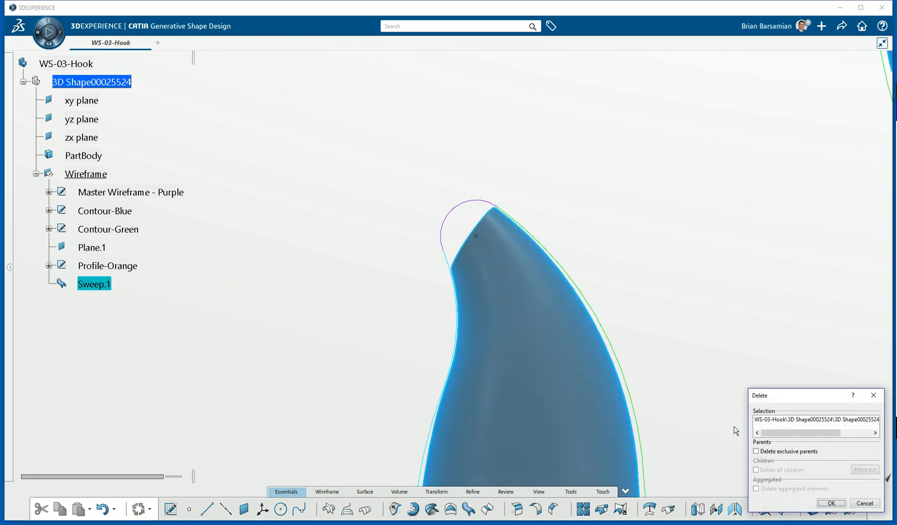
left_click(831, 503)
middle_click_drag(532, 250, 445, 270)
left_click(426, 183)
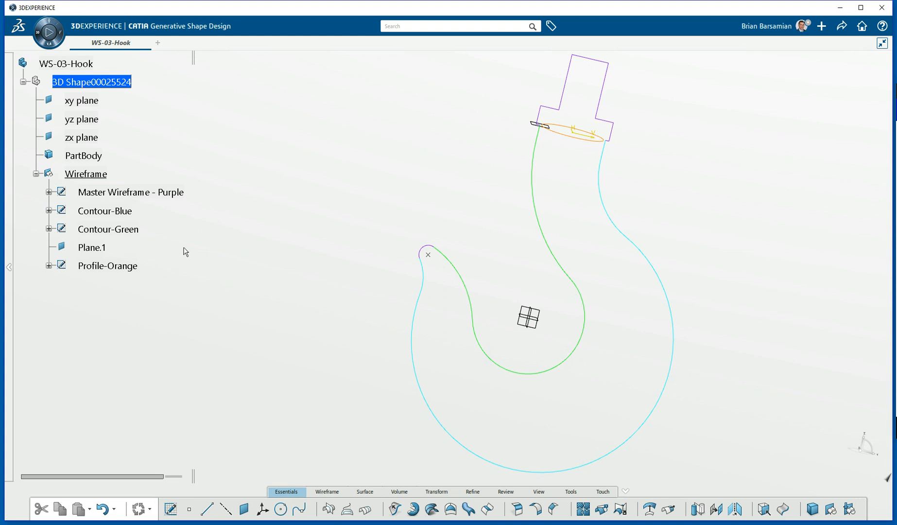
Hide Contour-Blue and Contour-Green, leaving the purple hook wireframe and orange neck profile visible.
left_click(104, 212)
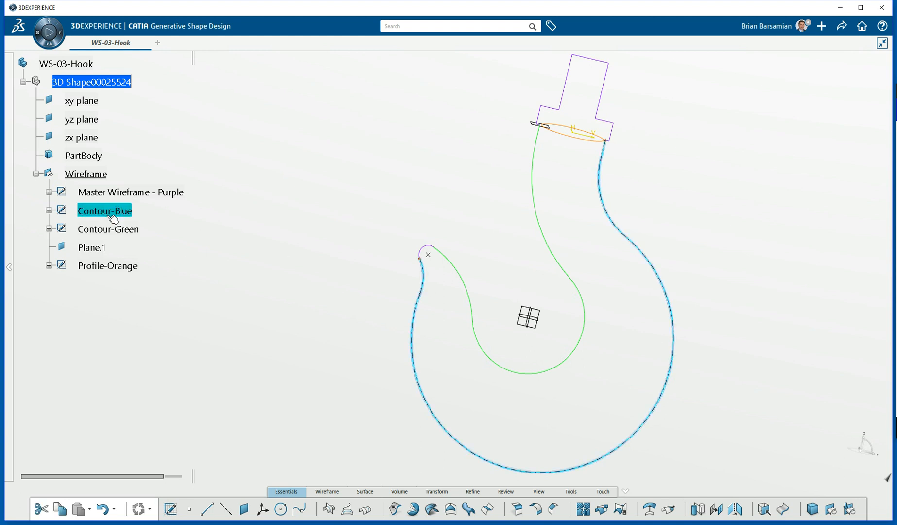
left_click(117, 231, "ctrl")
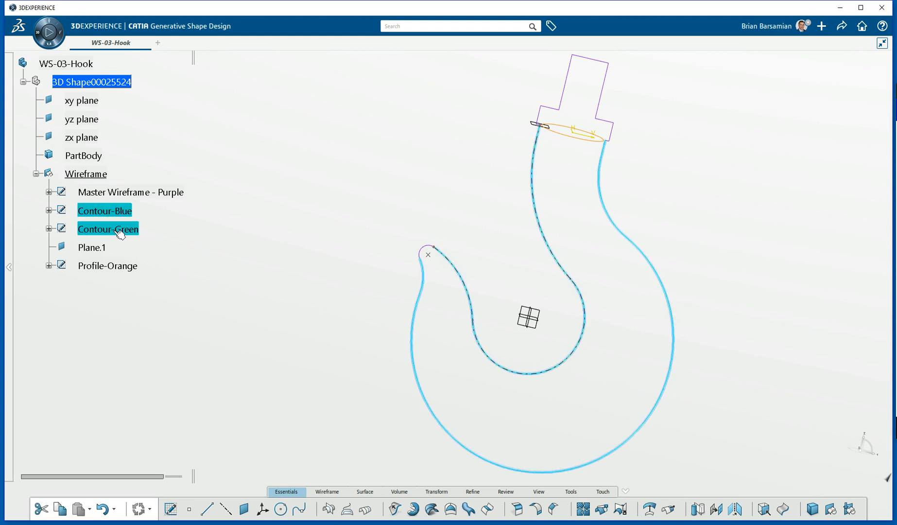
right_click(114, 231)
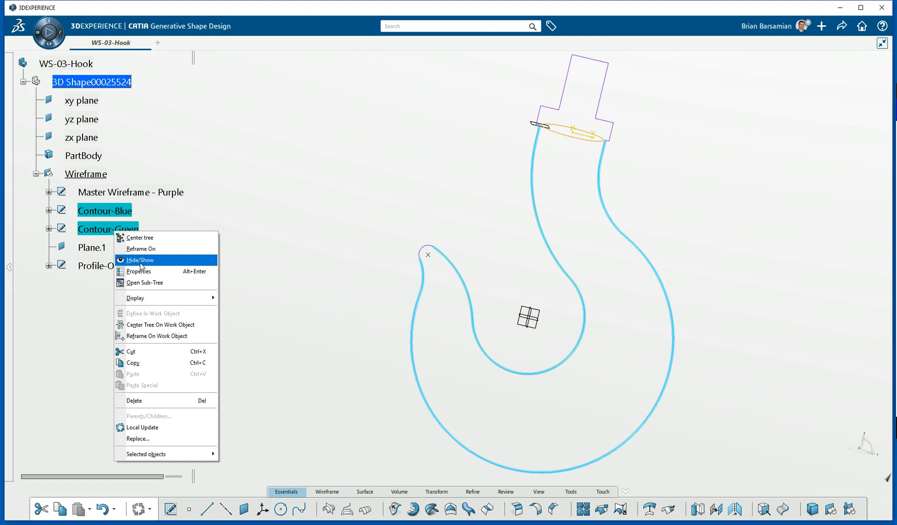
left_click(141, 261)
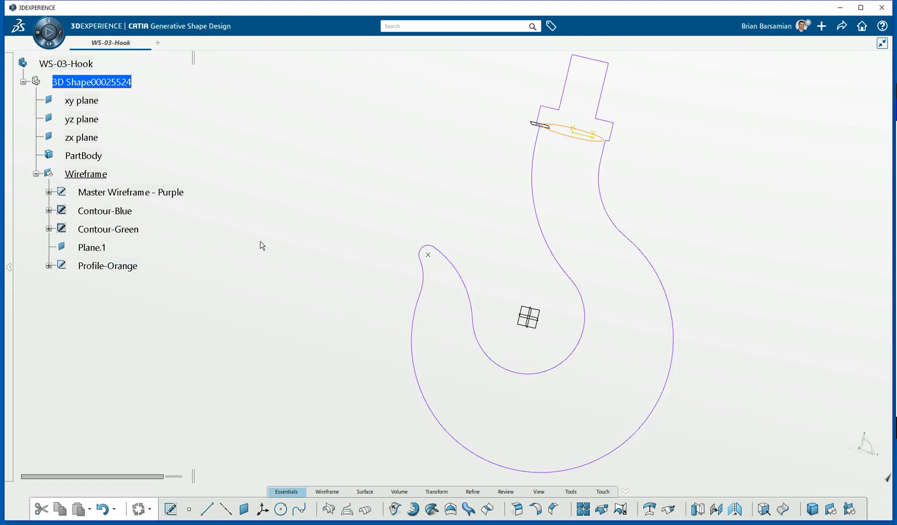
left_click(546, 315)
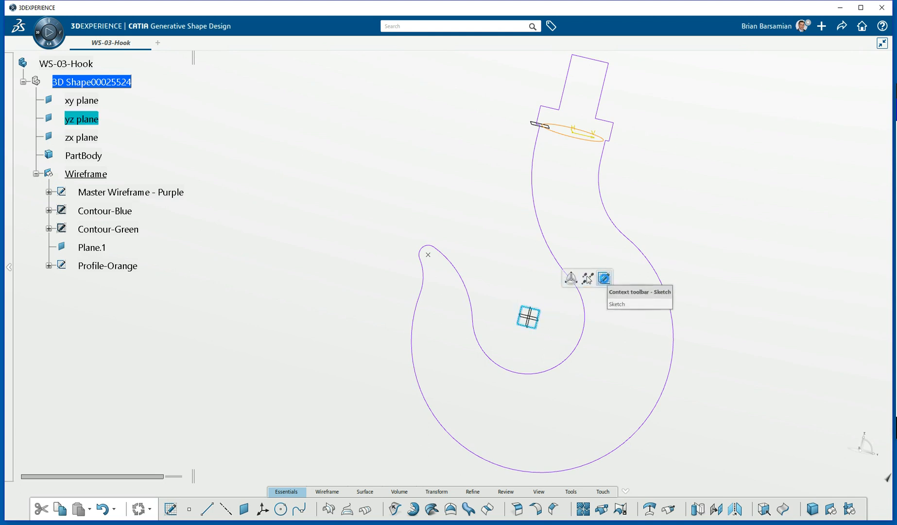
Start Sketch.6 on the yz plane and project the top curve and upper and lower inner hook arcs.
left_click(604, 278)
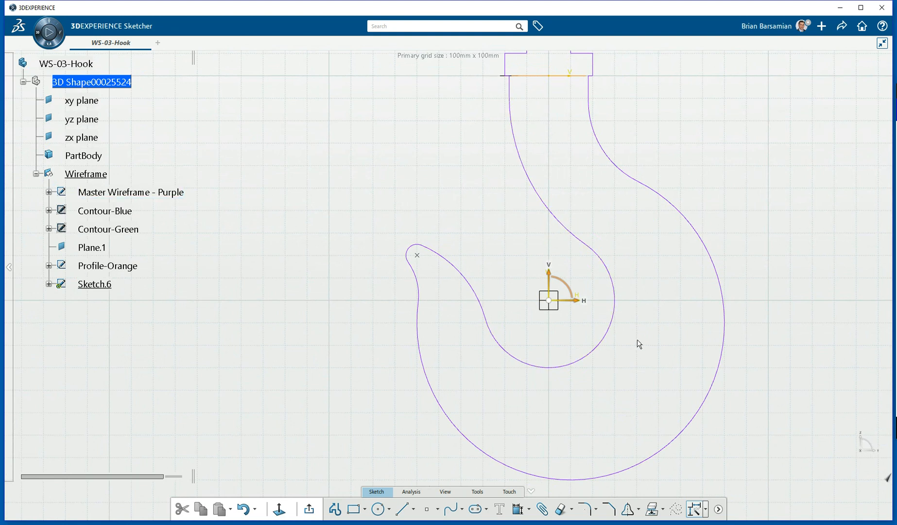
middle_click_drag(651, 286, 631, 349)
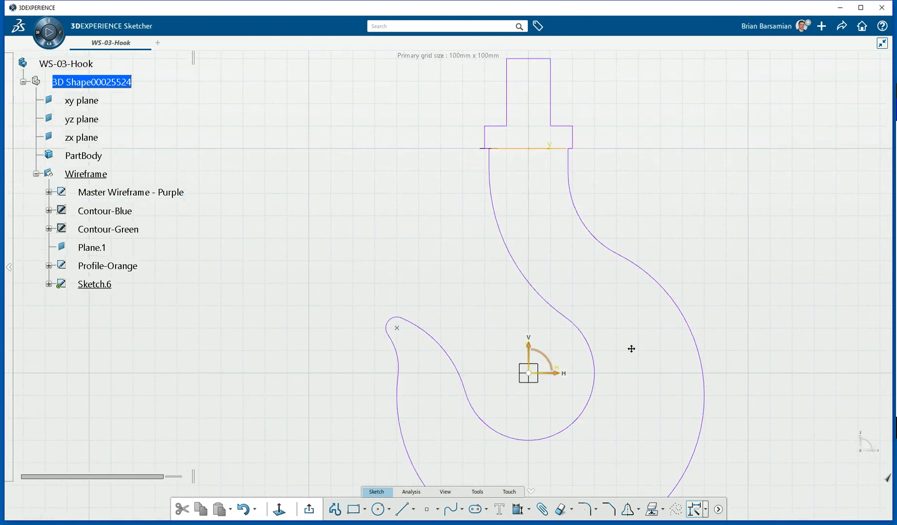
left_click(491, 155)
left_click(516, 120)
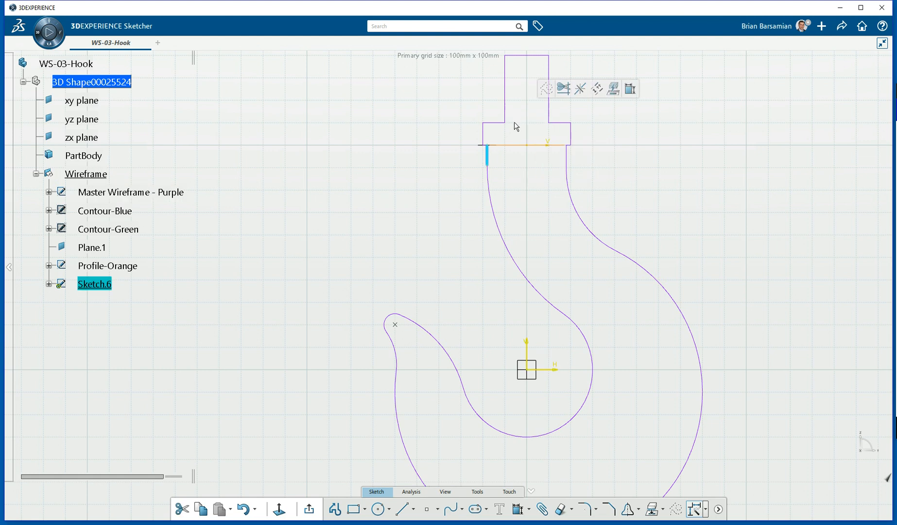
left_click(496, 210)
left_click(521, 174)
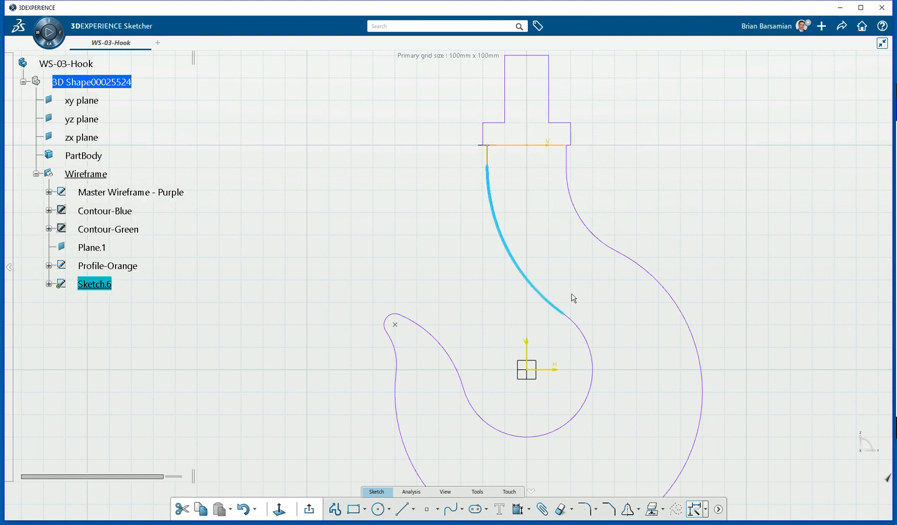
left_click(594, 345)
left_click(620, 316)
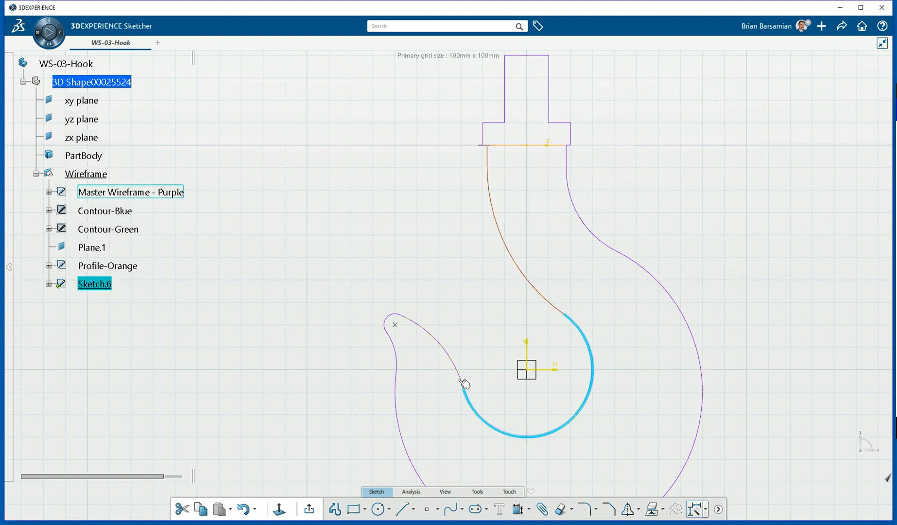
mouse_move(463, 328)
middle_mouse_down()
mouse_move(525, 302)
mouse_move(517, 246)
mouse_move(340, 71)
mouse_move(378, 116)
middle_mouse_up()
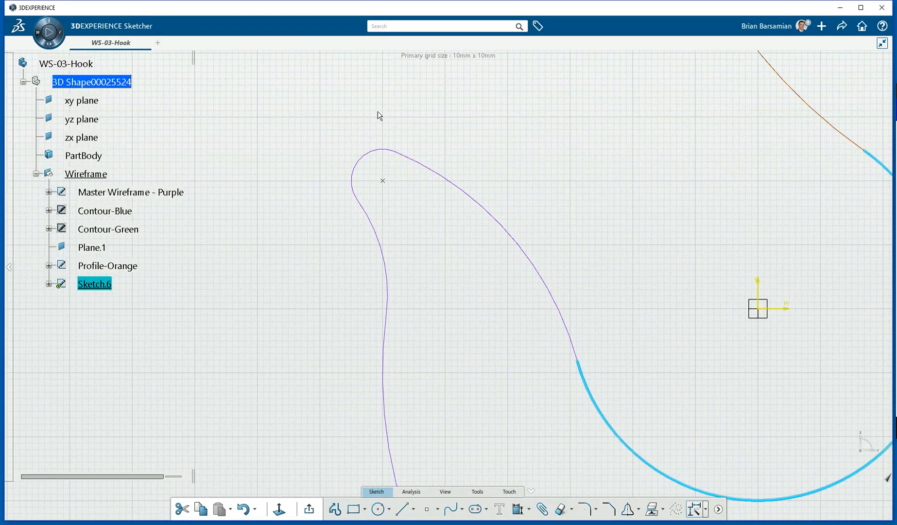
Project the hook's small rounded tip arc into Sketch.6 as construction geometry.
left_click(377, 156)
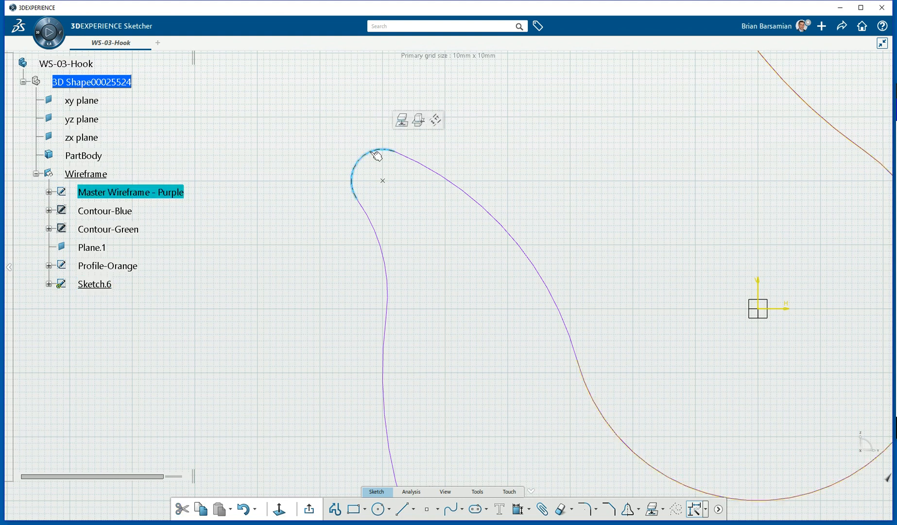
left_click(402, 122)
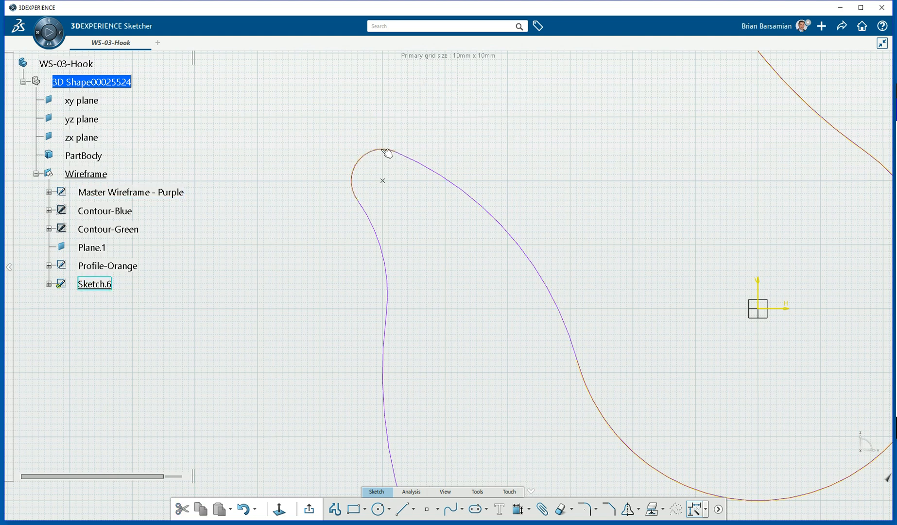
left_click(386, 153)
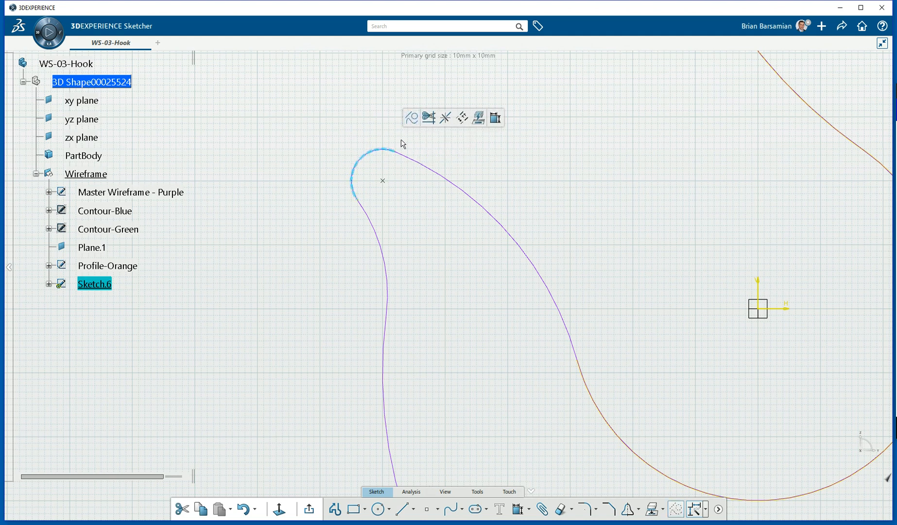
left_click(406, 140)
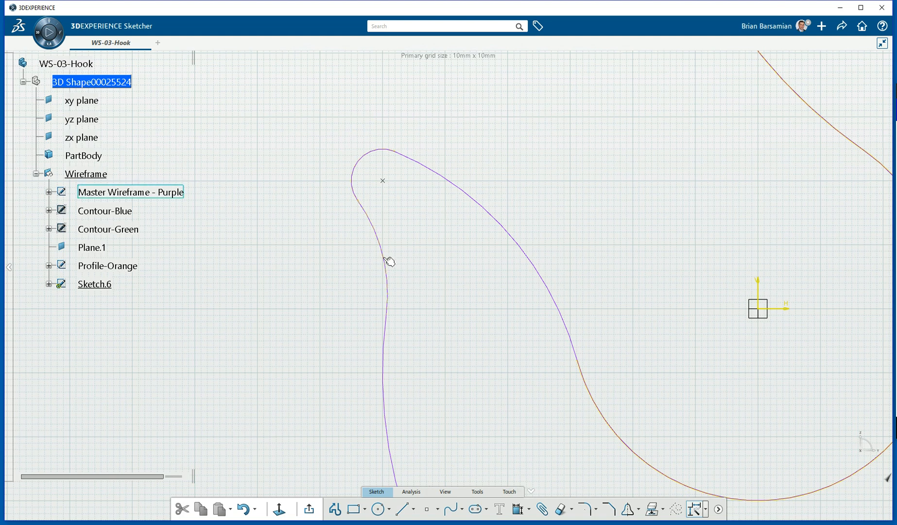
Hide the purple Master Wireframe and switch the scene ambience to Blue Design.
right_click(389, 260)
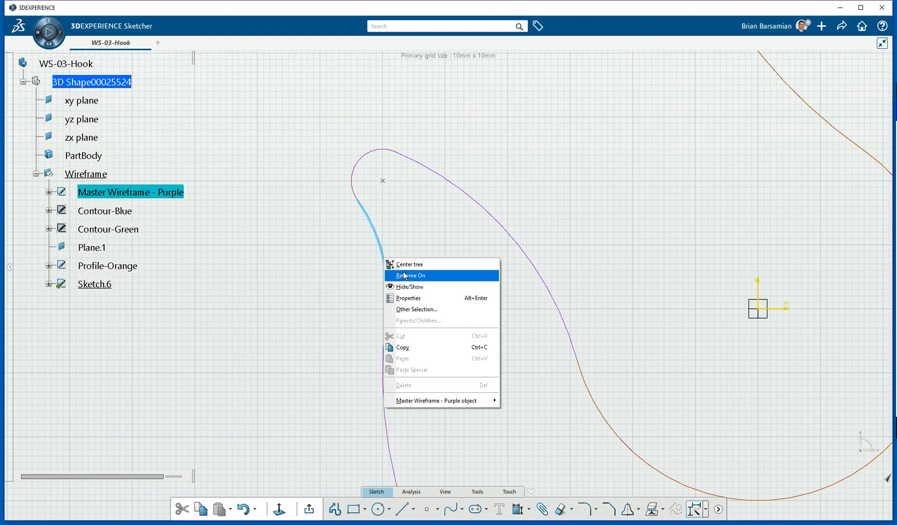
left_click(409, 287)
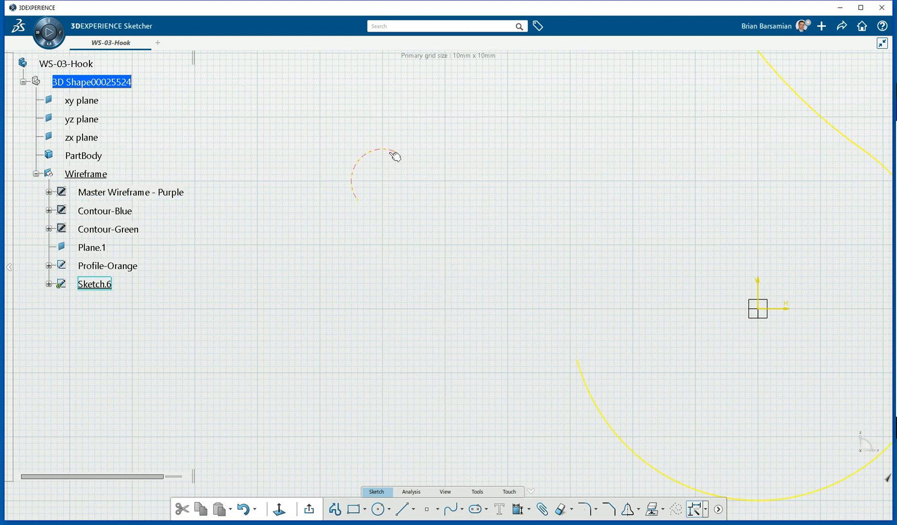
right_click(506, 164)
mouse_move(528, 181)
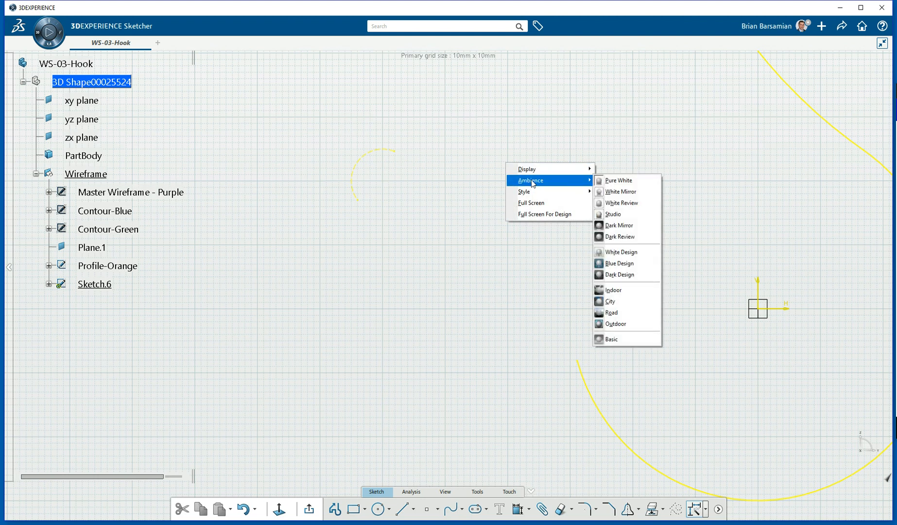
left_click(618, 263)
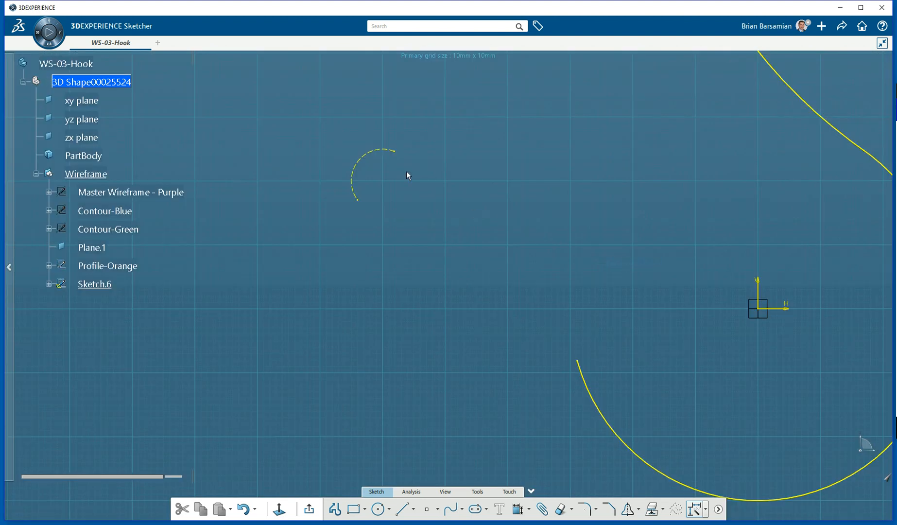
middle_click_drag(480, 190, 467, 211)
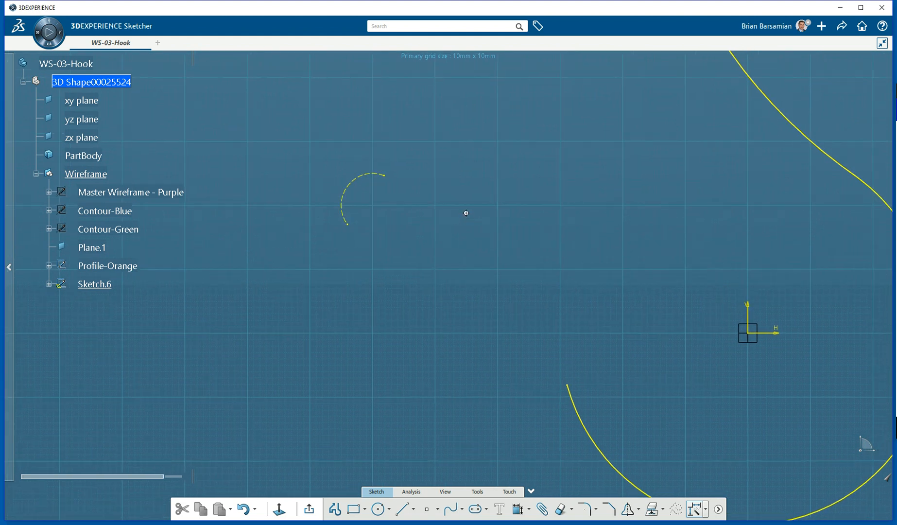
Draw two lines from the tip arc's upper end, one to its lower end, one up-left.
left_click(406, 510)
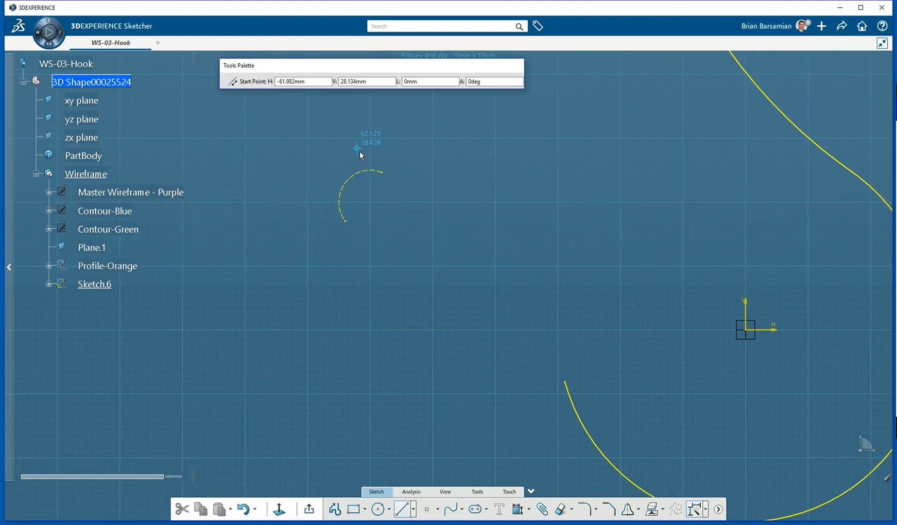
left_click(379, 169)
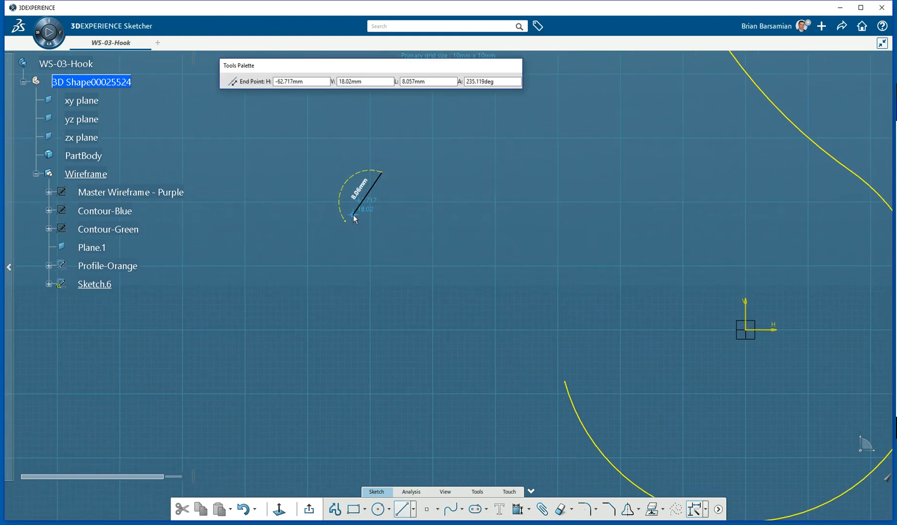
left_click(346, 222)
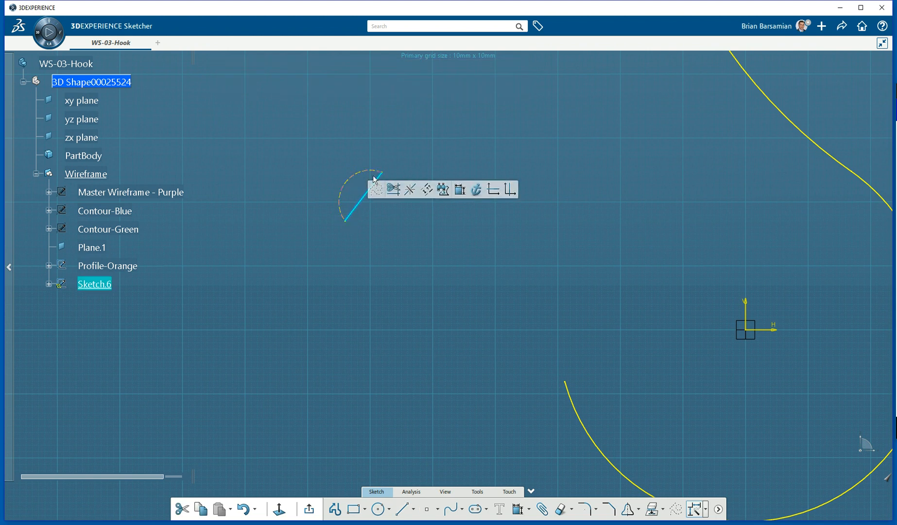
left_click(435, 244)
left_click(402, 509)
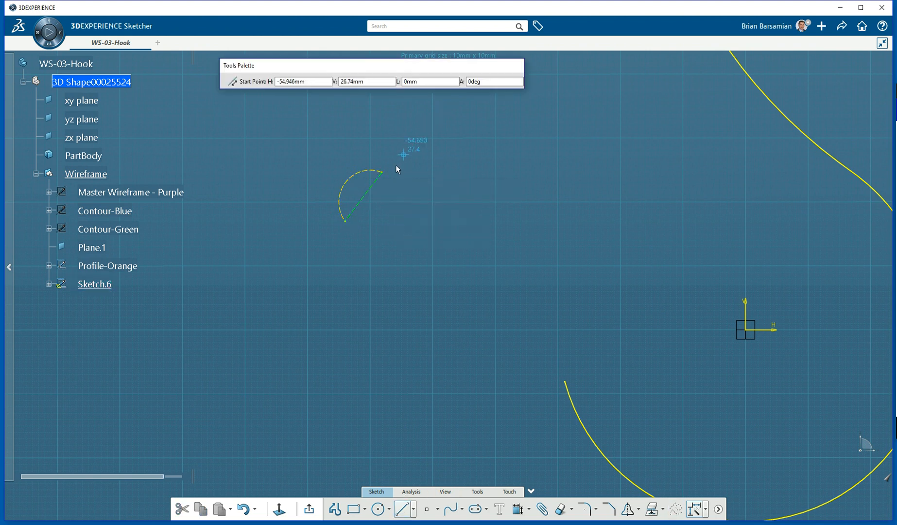
left_click(382, 172)
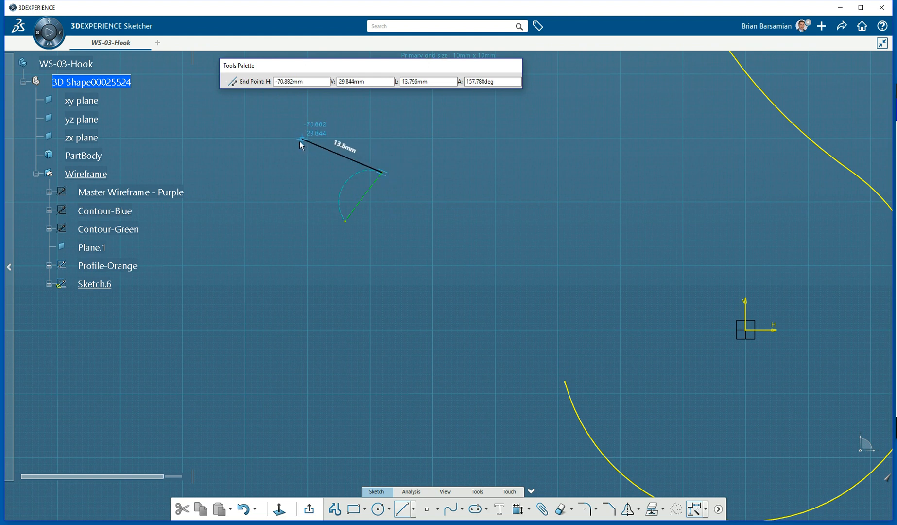
left_click(314, 130)
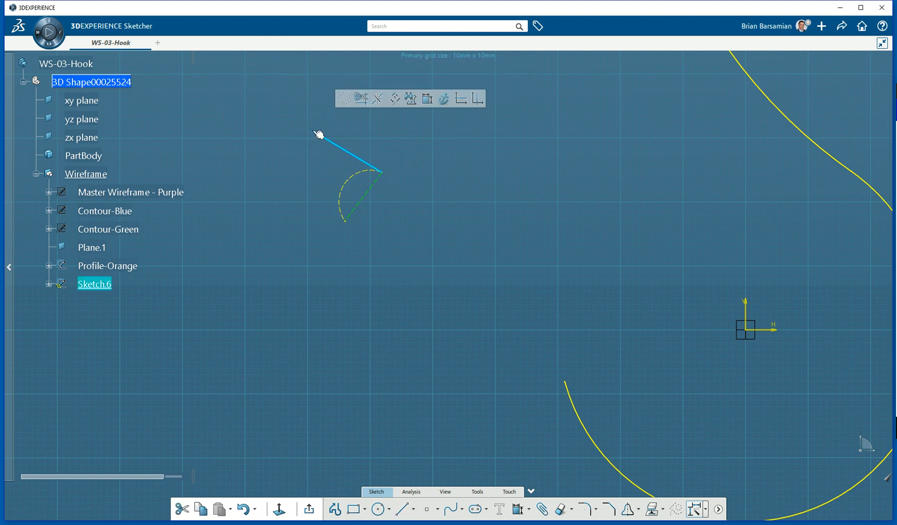
Constrain the angle between the two tip lines to 90°.
left_click(427, 99)
left_click(371, 190)
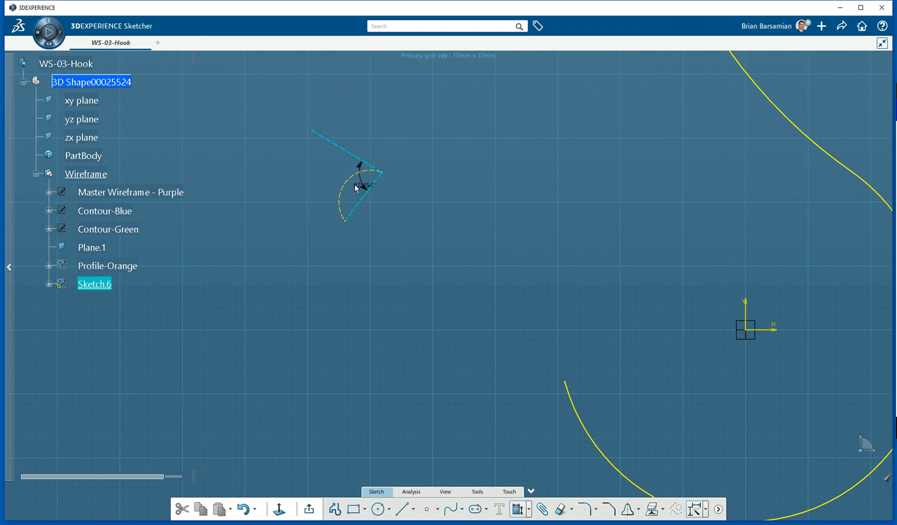
left_click(304, 178)
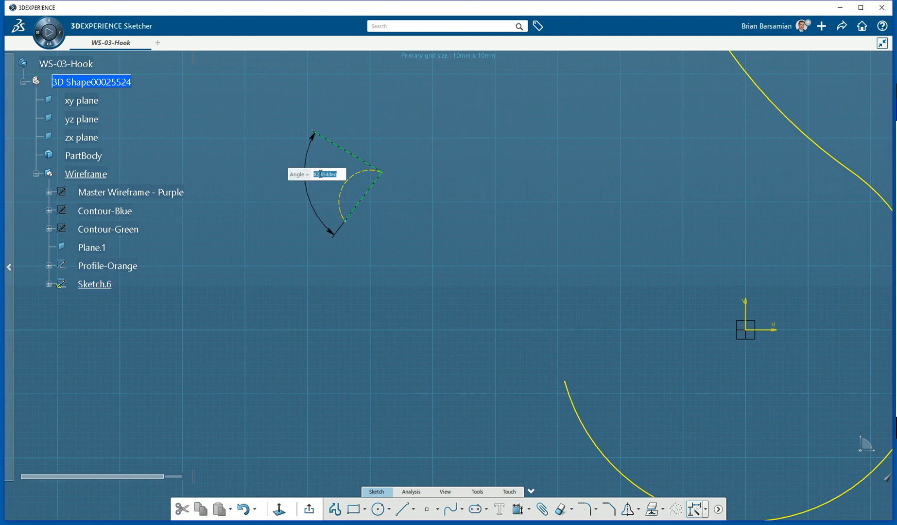
type("90")
key("Return")
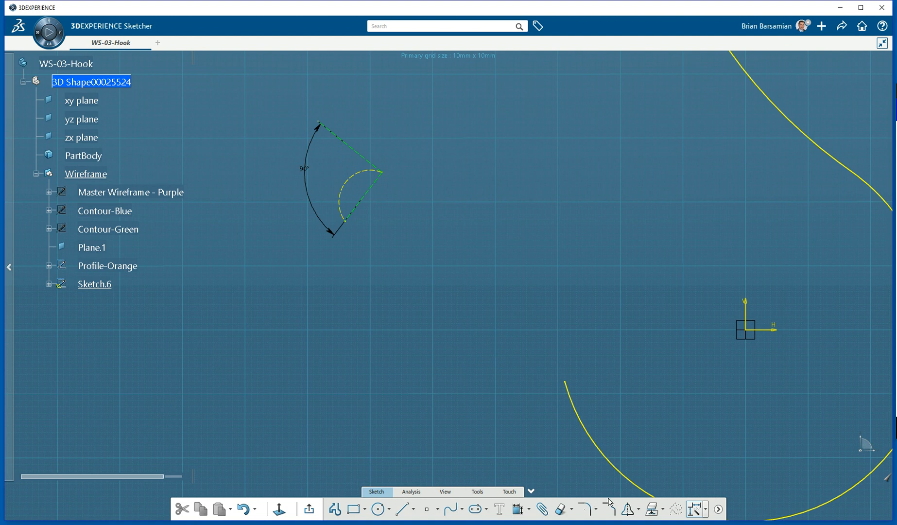
Create a connect curve from the upper line's end at the tip to the large yellow arc.
left_click(461, 508)
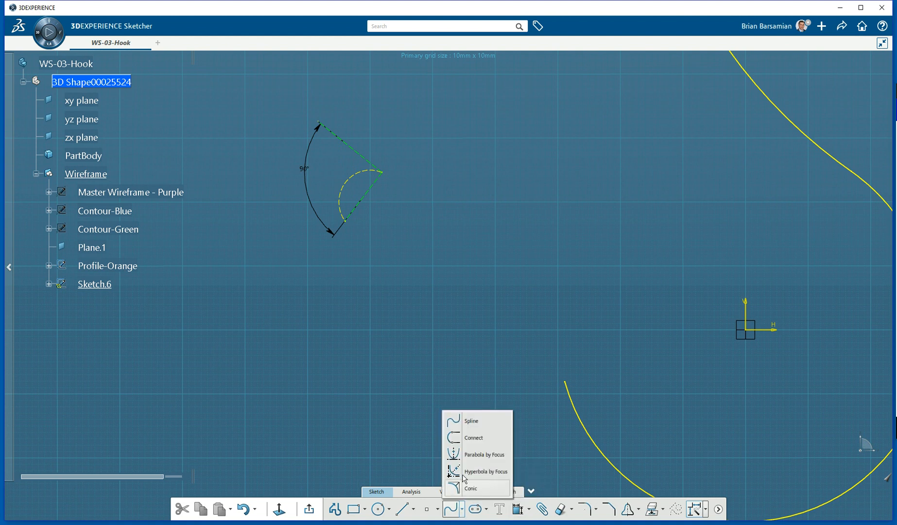
left_click(456, 439)
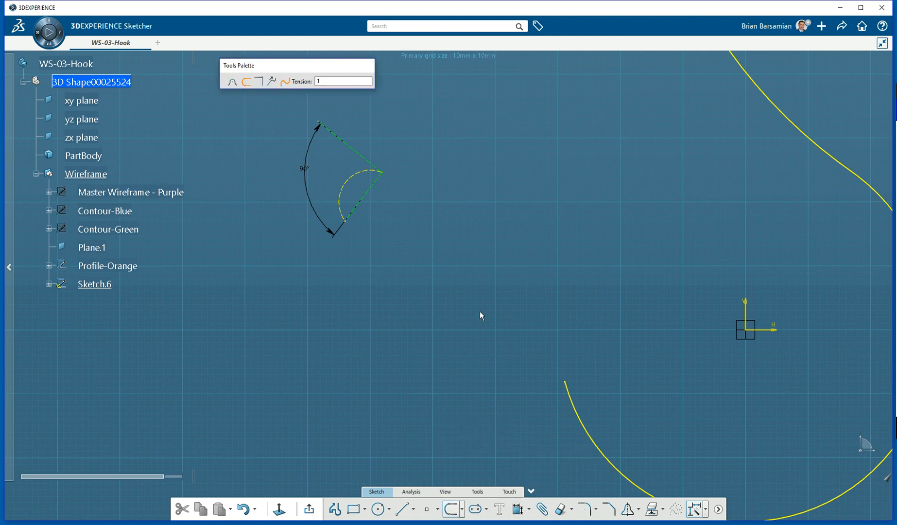
left_click(378, 164)
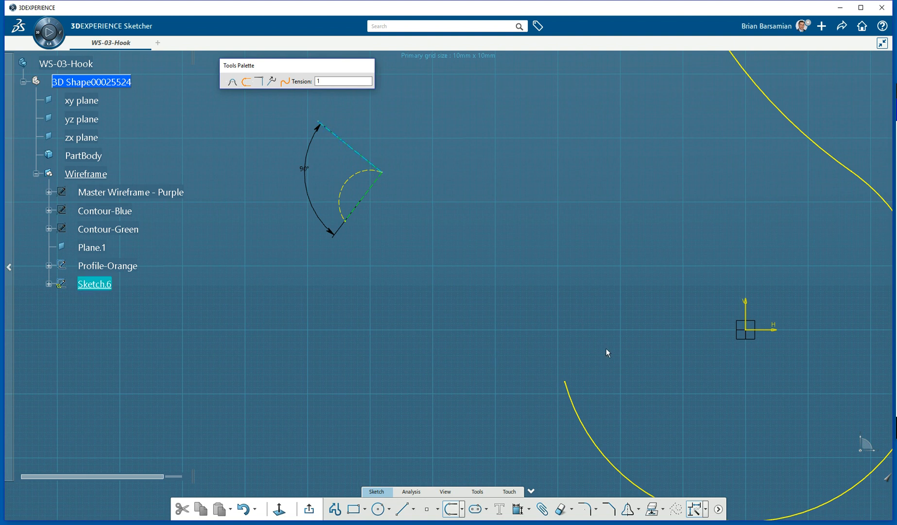
left_click(572, 396)
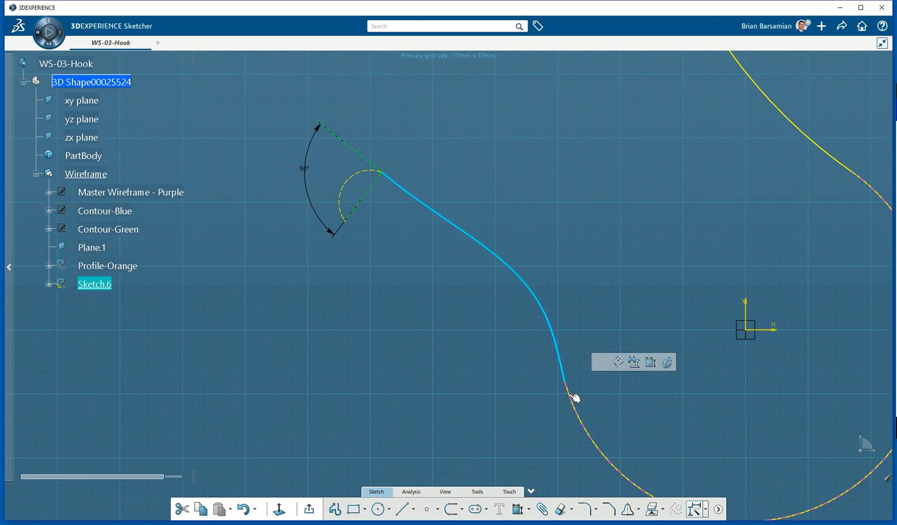
left_click(547, 399)
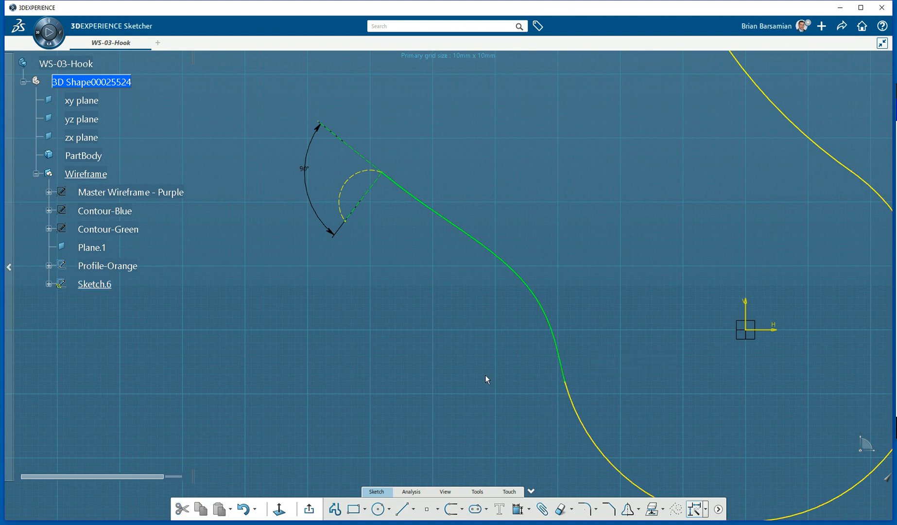
Show Master Wireframe - Purple again and set the ambience back to the plain white Basic.
right_click(161, 194)
left_click(191, 223)
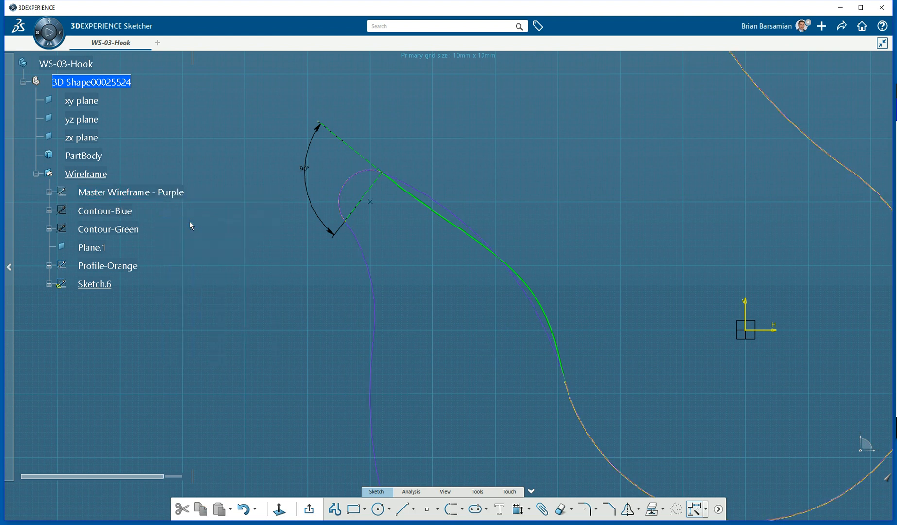
right_click(538, 158)
mouse_move(615, 174)
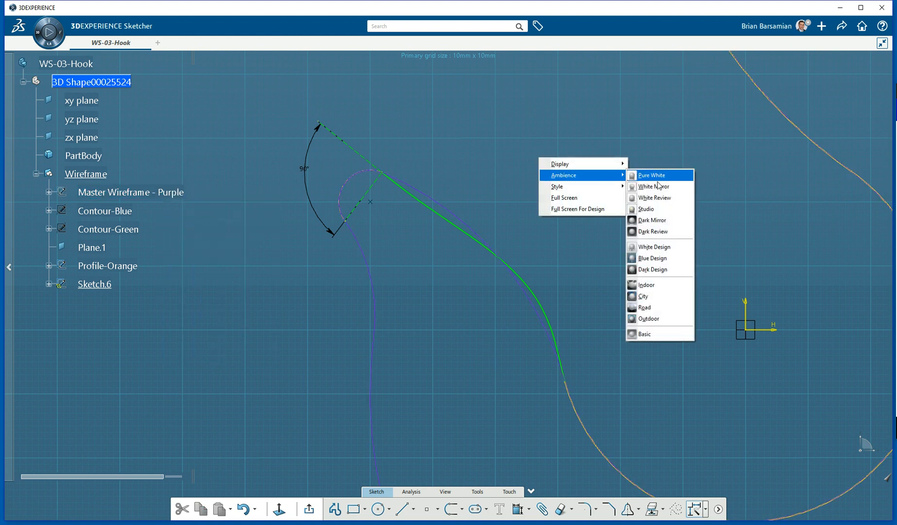
left_click(661, 334)
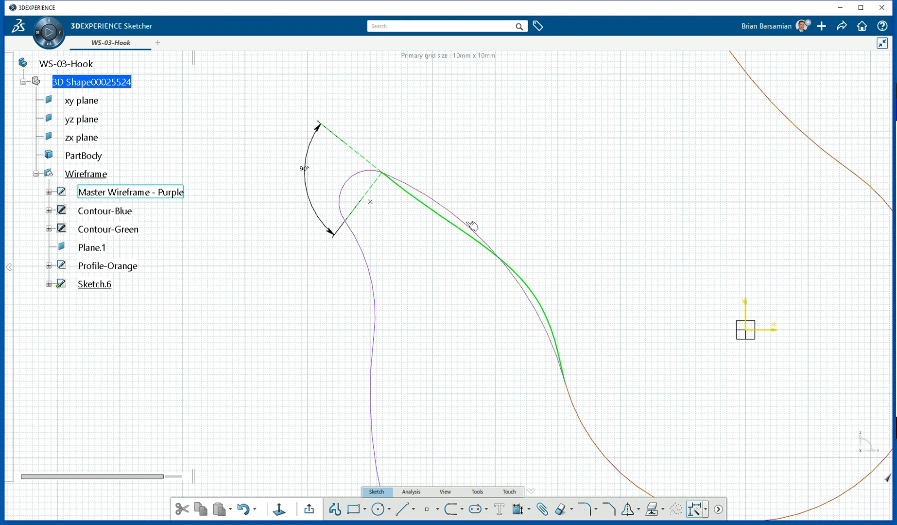
Set the connect curve's first-curve continuity to Tangency with tension 0.3.
double_click(547, 310)
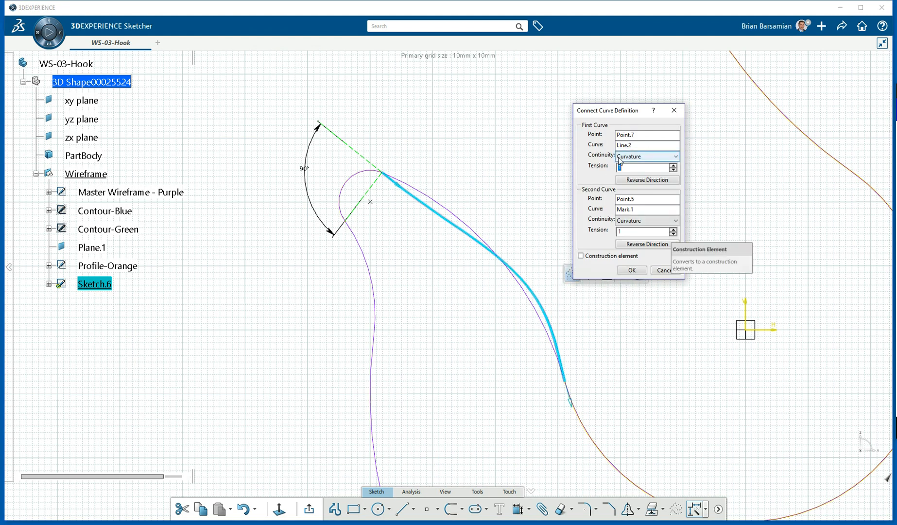
left_click(646, 156)
left_click(651, 173)
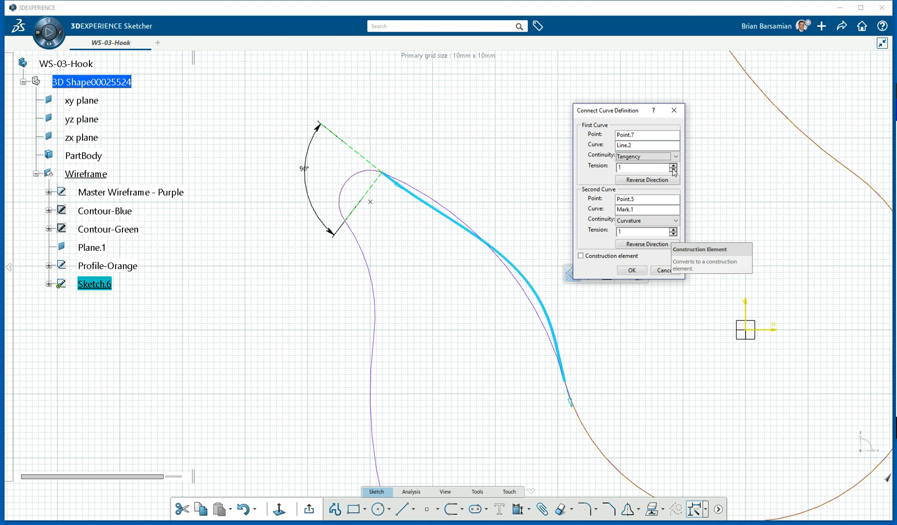
left_click(674, 170)
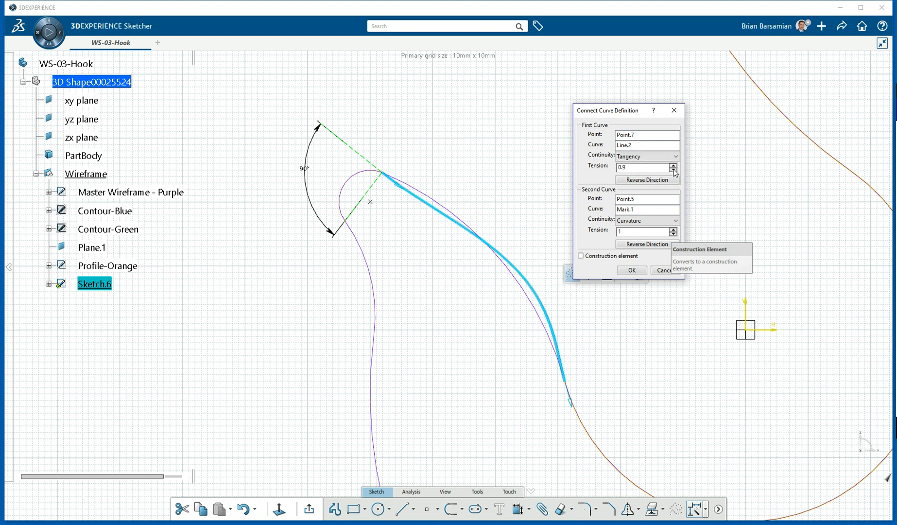
left_click(673, 170)
left_click(674, 170)
left_click(673, 170)
left_click(673, 170)
left_click(673, 170)
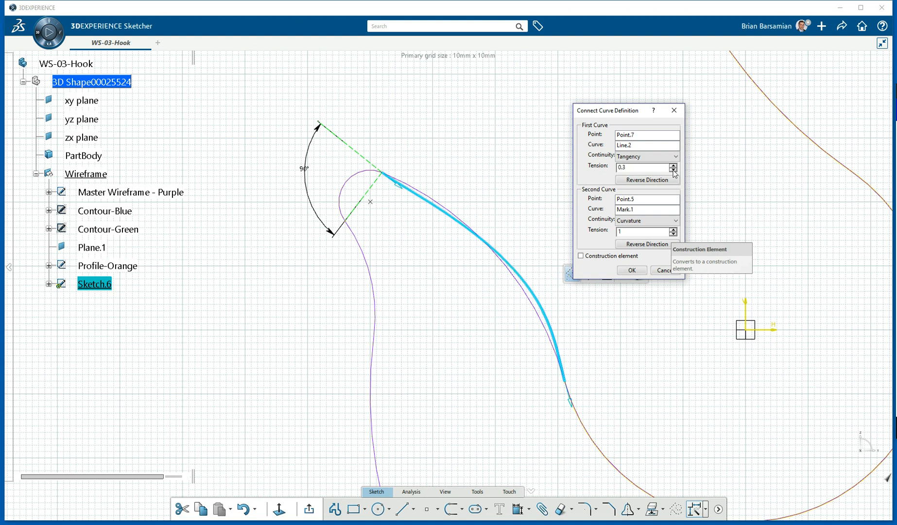
Set the second-curve tension to 0.6 and accept the retuned connect curve.
left_click(674, 230)
left_click(674, 234)
left_click(674, 234)
left_click(673, 235)
left_click(673, 234)
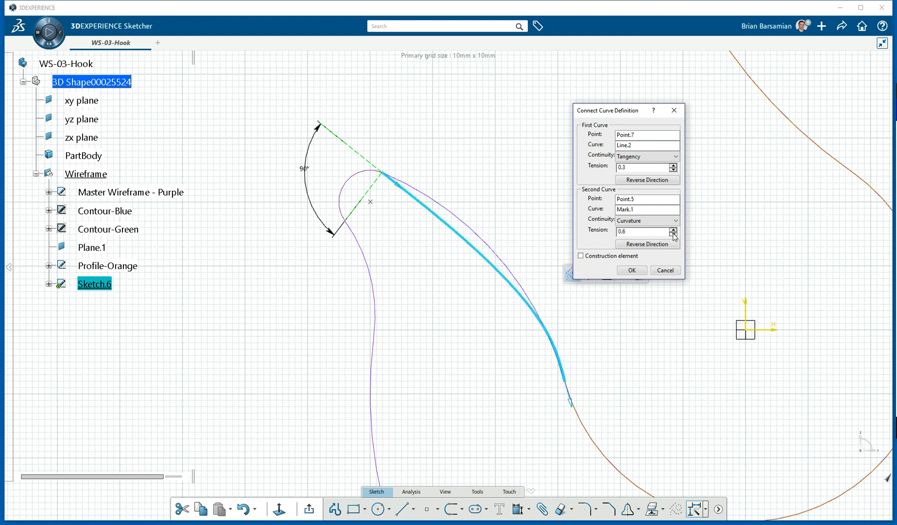
left_click(673, 234)
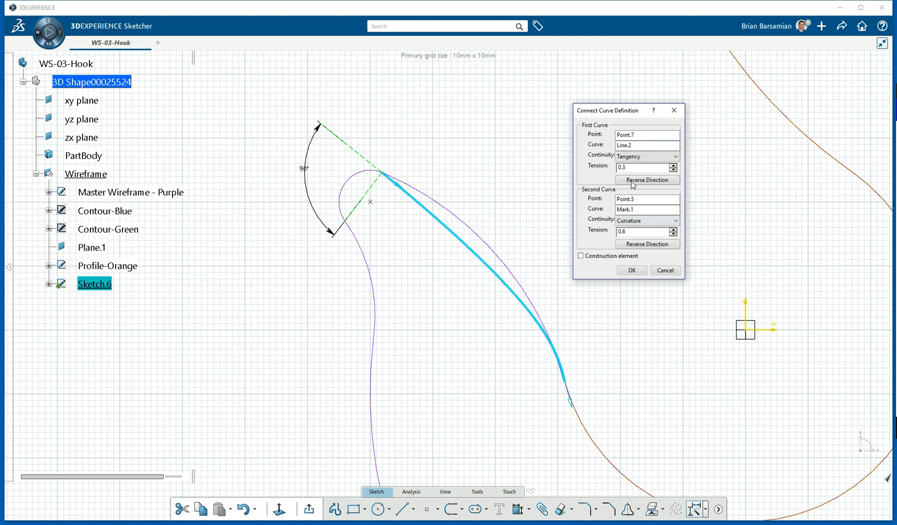
left_click(633, 269)
mouse_move(571, 333)
middle_mouse_down()
mouse_move(439, 222)
mouse_move(453, 265)
middle_mouse_up()
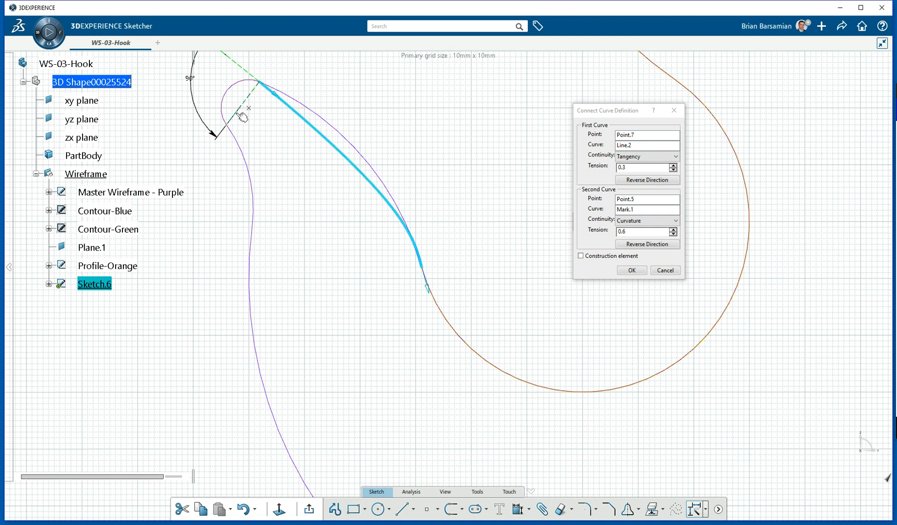
Give the connect curve first tension 0.4 and a tangent second end with tension 1.3, linking Line.2 to Mark.1.
left_click(674, 166)
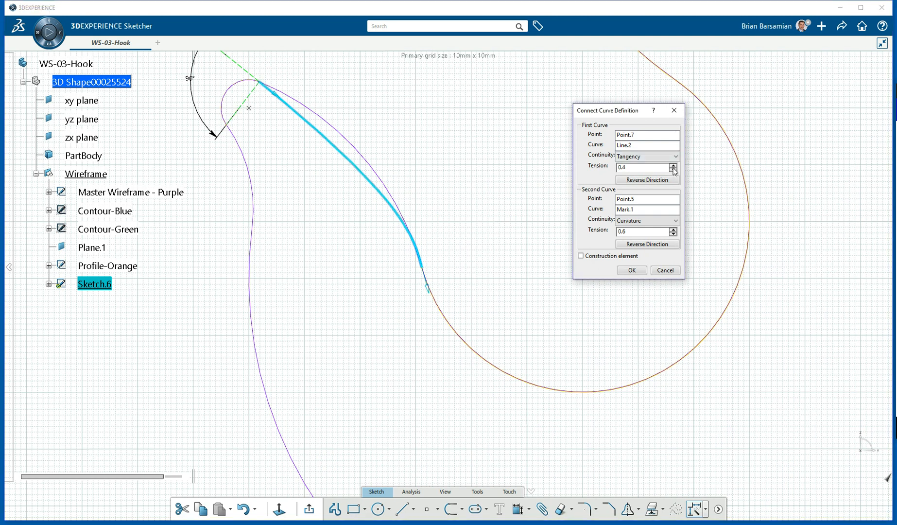
left_click(673, 229)
left_click(673, 230)
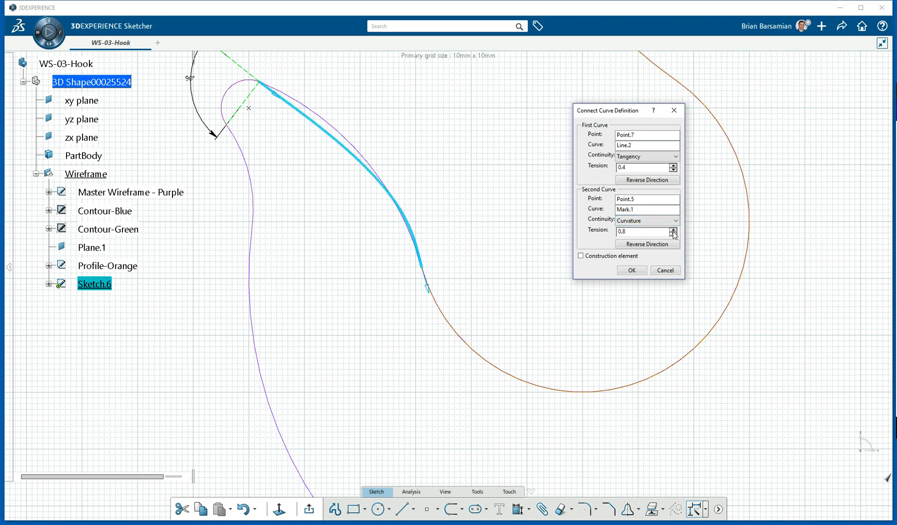
left_click(675, 221)
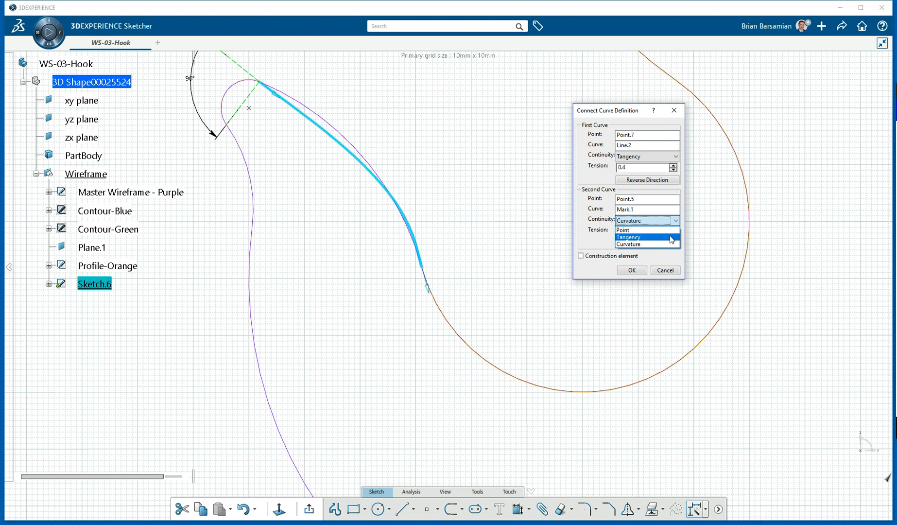
left_click(672, 237)
left_click(673, 230)
left_click(673, 230)
left_click(673, 230)
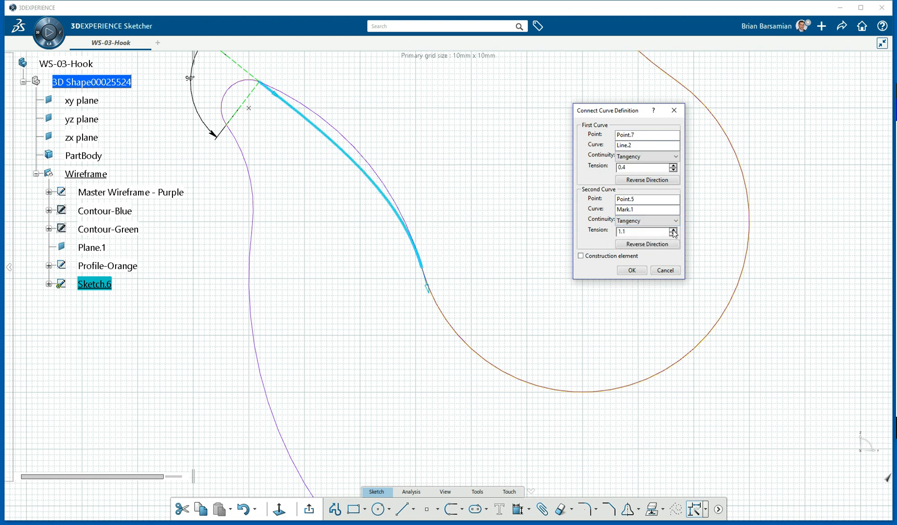
left_click(673, 230)
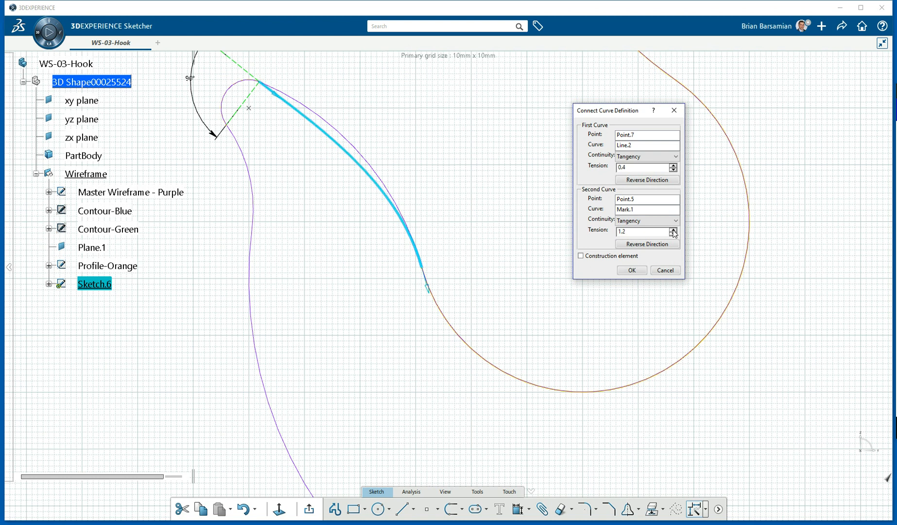
left_click(673, 230)
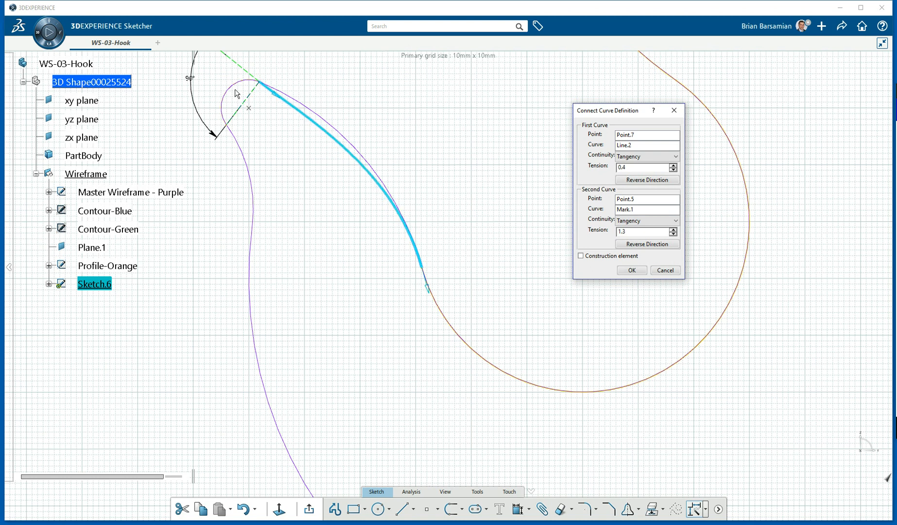
left_click(632, 271)
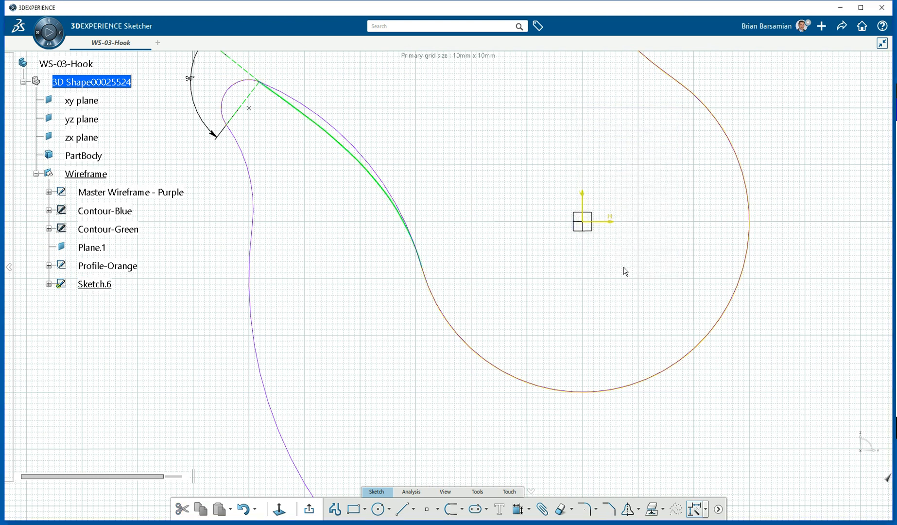
Rename Sketch.6 to Spine-Red with red lines and curves, then expand it in the tree.
scroll(457, 194, "down", 6)
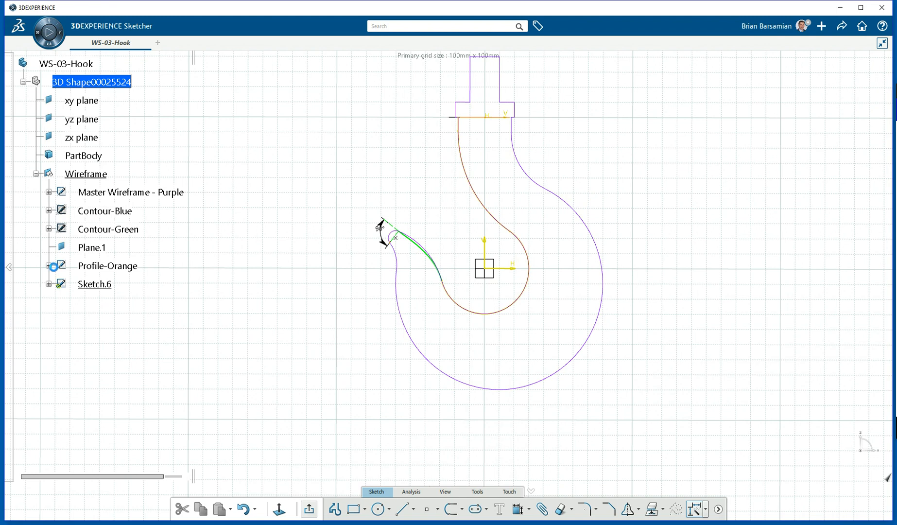
right_click(98, 285)
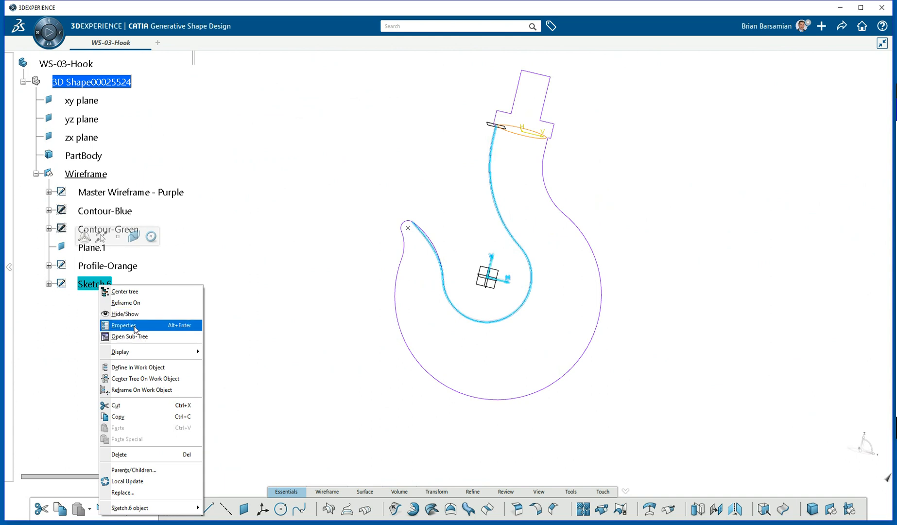
left_click(137, 325)
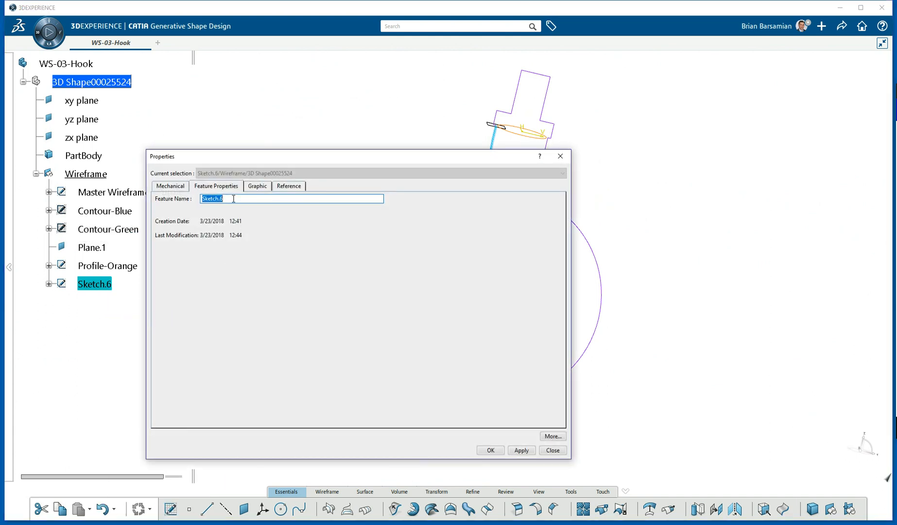
type("Spine-Red")
left_click(258, 186)
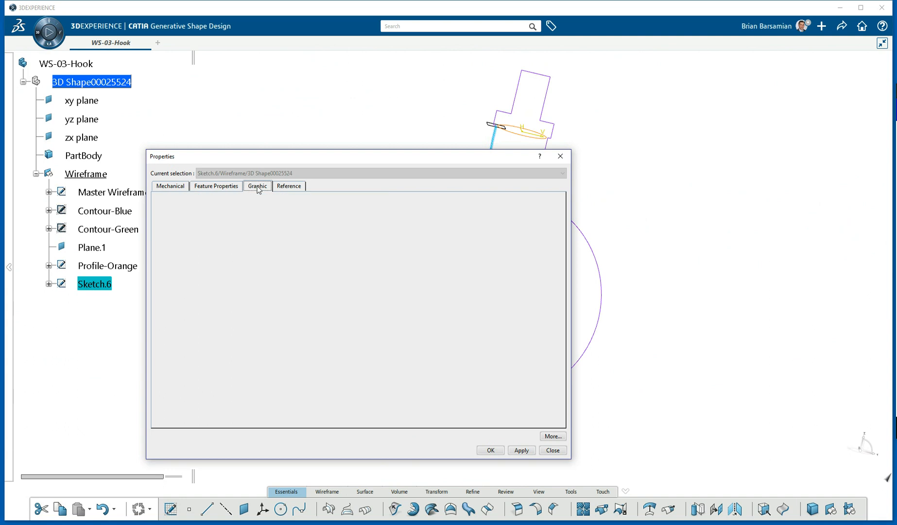
left_click(210, 270)
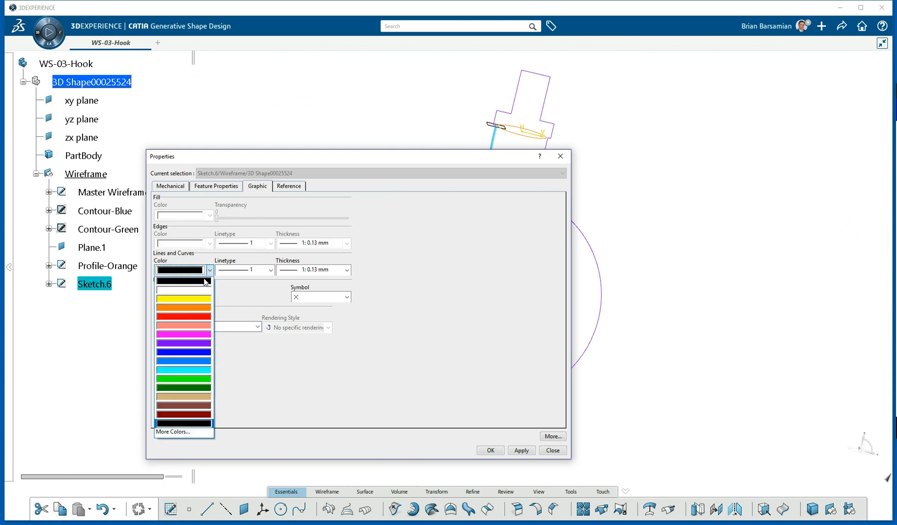
left_click(201, 317)
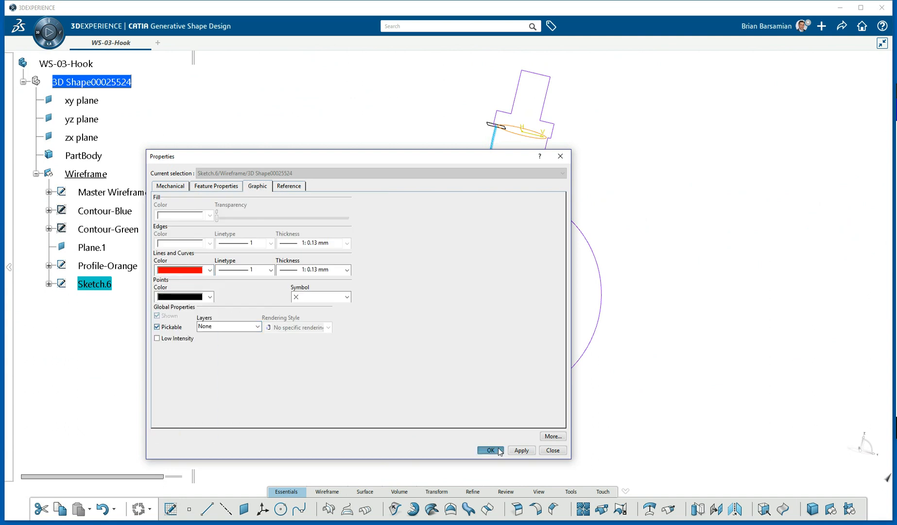
left_click(491, 450)
middle_click_drag(430, 309, 419, 242)
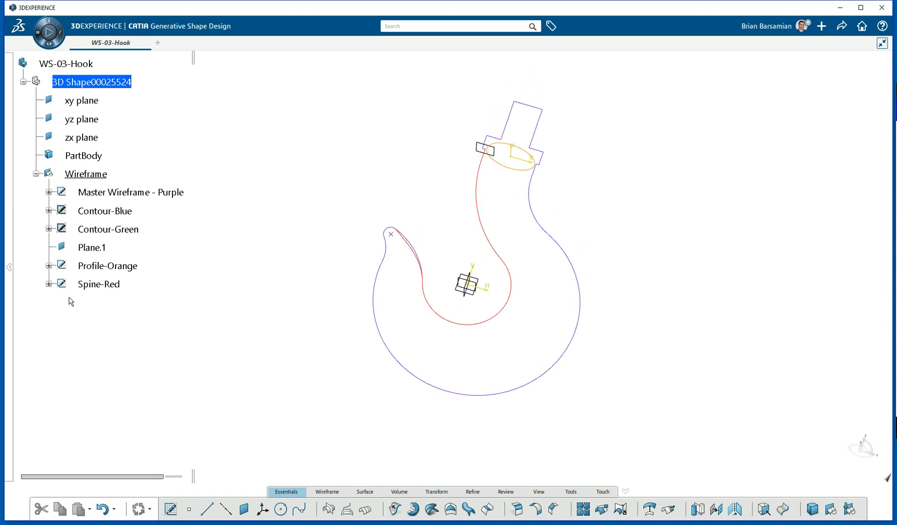
left_click(49, 284)
Hide the sketch axes of Spine-Red and Profile-Orange and collapse both sketches.
right_click(114, 303)
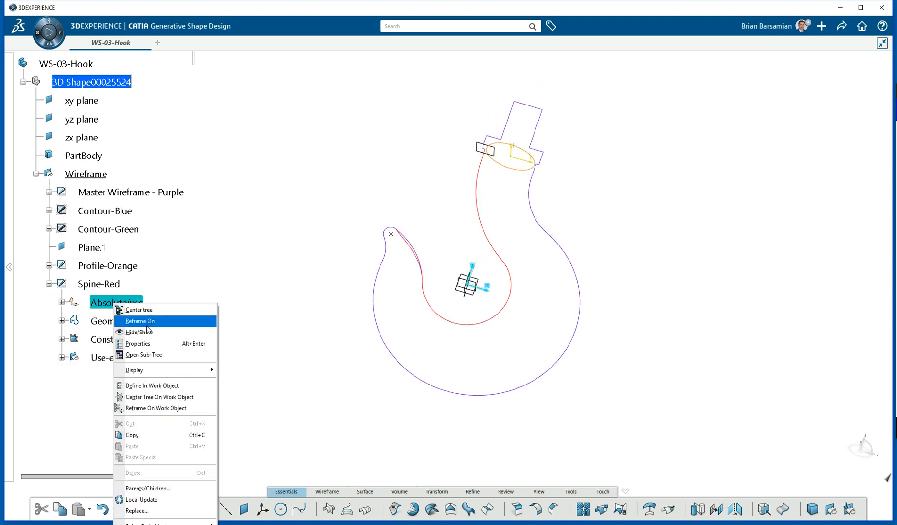
left_click(141, 332)
left_click(48, 266)
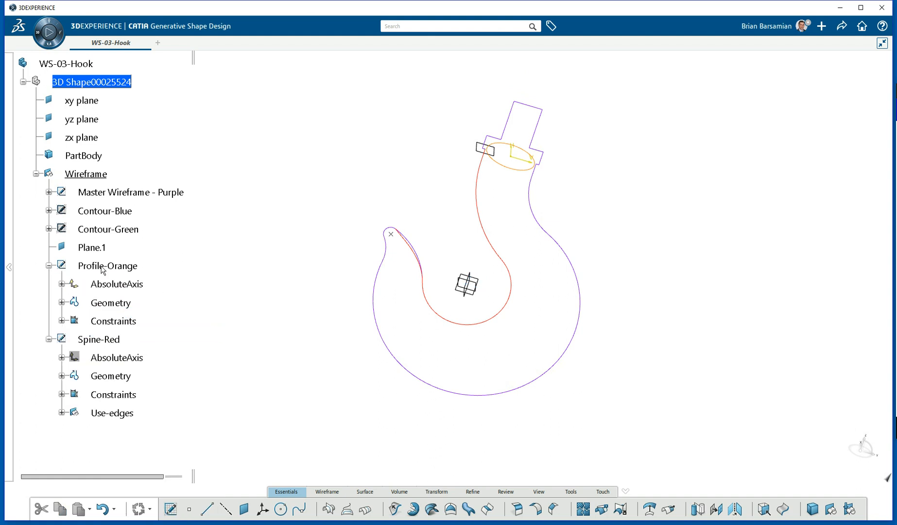
right_click(128, 284)
left_click(160, 312)
mouse_move(454, 244)
middle_mouse_down()
mouse_move(464, 256)
mouse_move(467, 308)
mouse_move(432, 254)
mouse_move(449, 249)
middle_mouse_up()
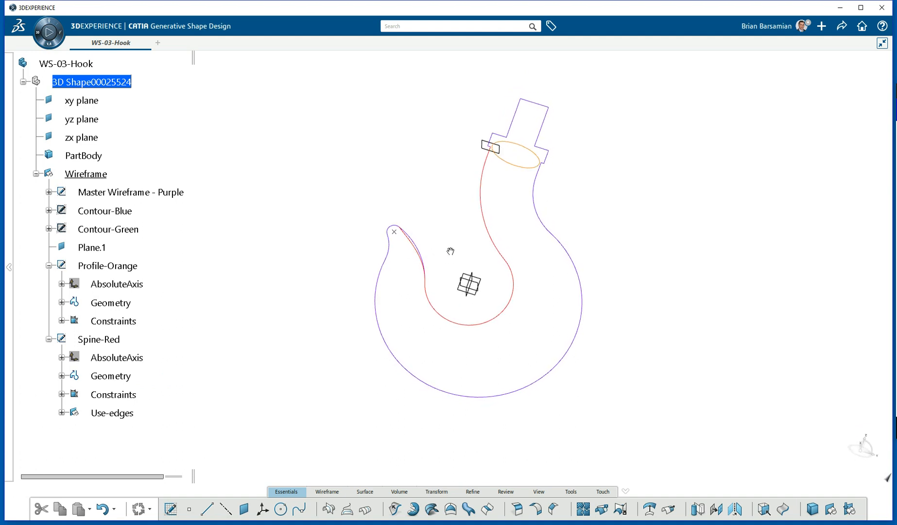
left_click(49, 339)
left_click(49, 266)
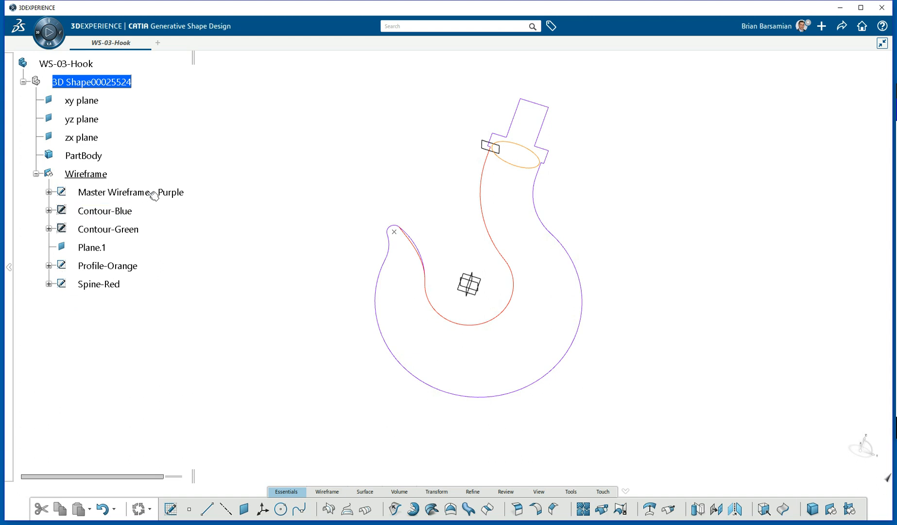
Insert a new geometrical set named Surfaces under the 3D Shape.
right_click(89, 83)
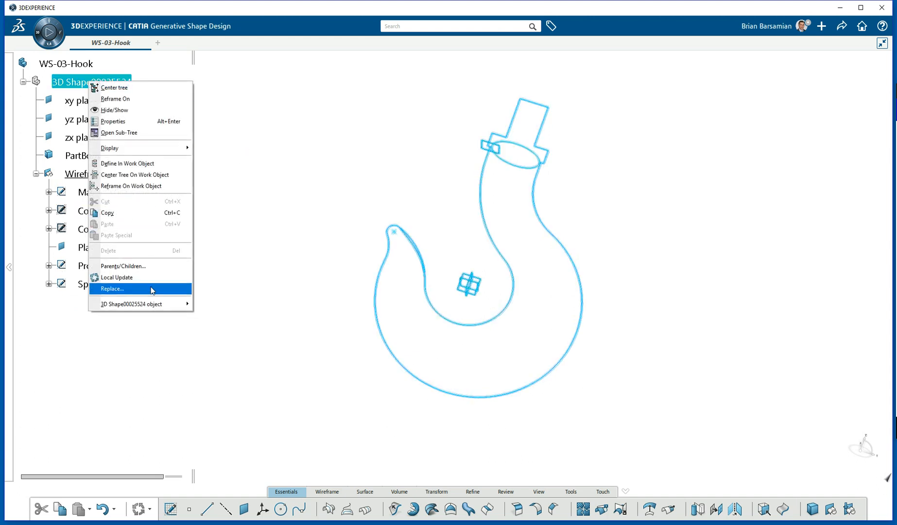
mouse_move(159, 307)
left_click(231, 339)
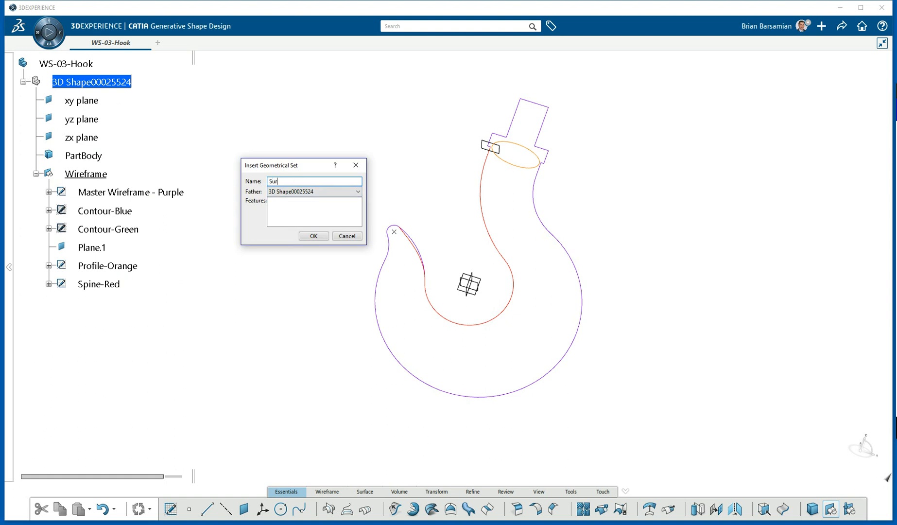
key("Return")
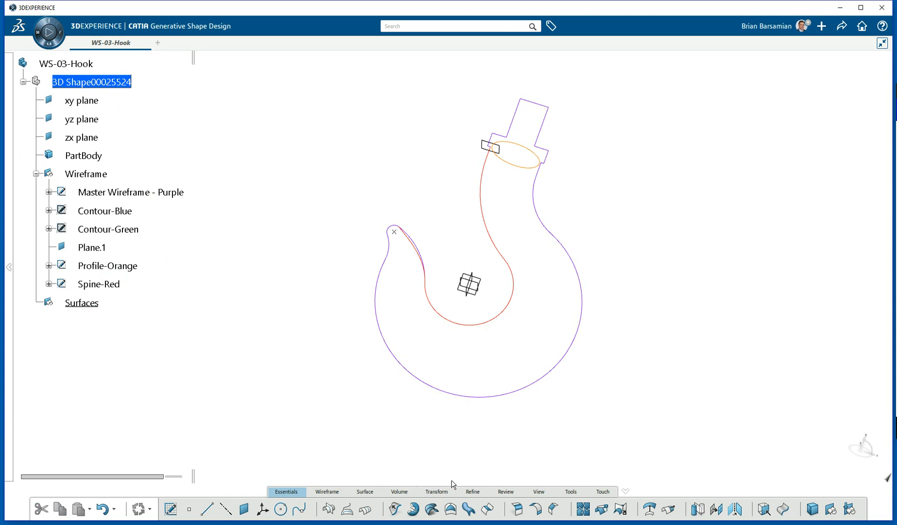
Start a swept surface on Profile-Orange, show Contour-Blue and Contour-Green, then cancel the sweep.
left_click(469, 510)
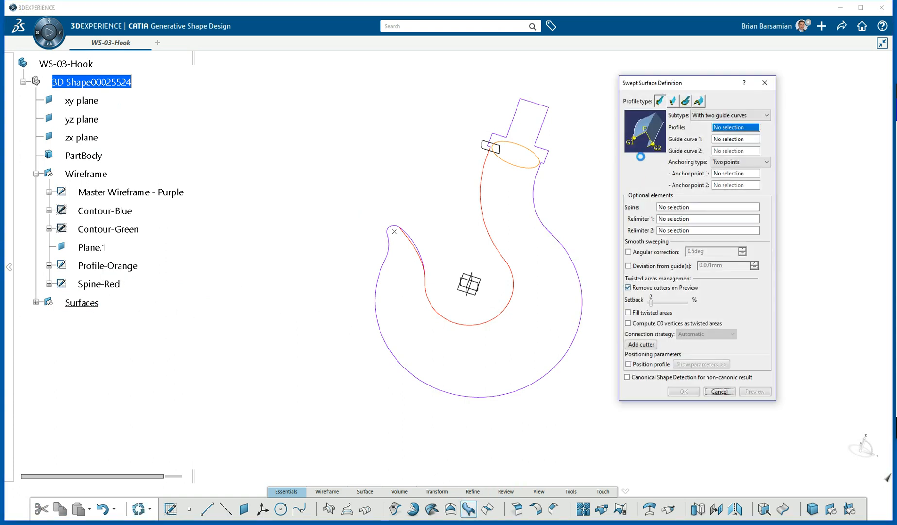
left_click(531, 152)
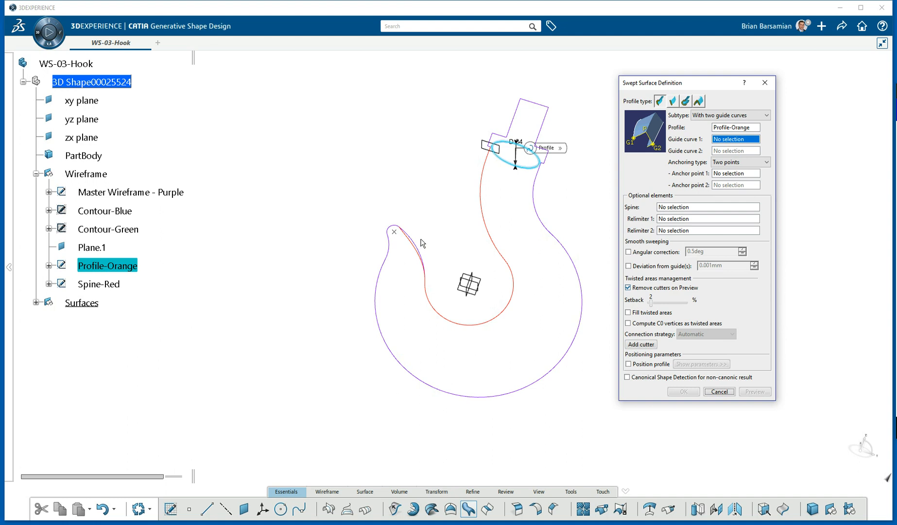
right_click(117, 211)
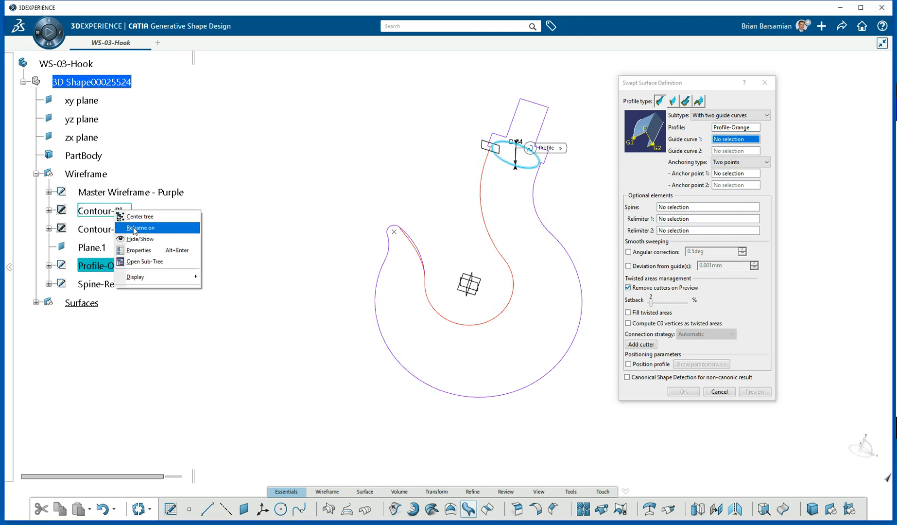
left_click(139, 240)
right_click(117, 229)
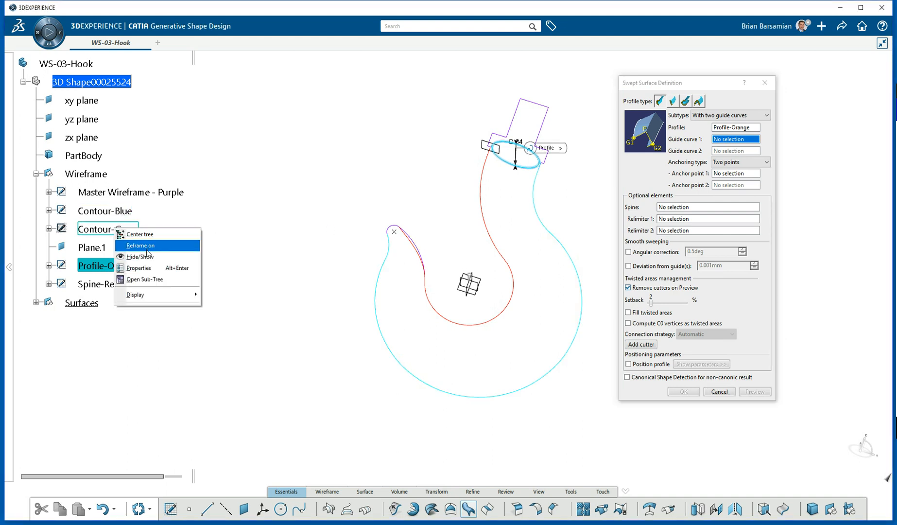
left_click(146, 256)
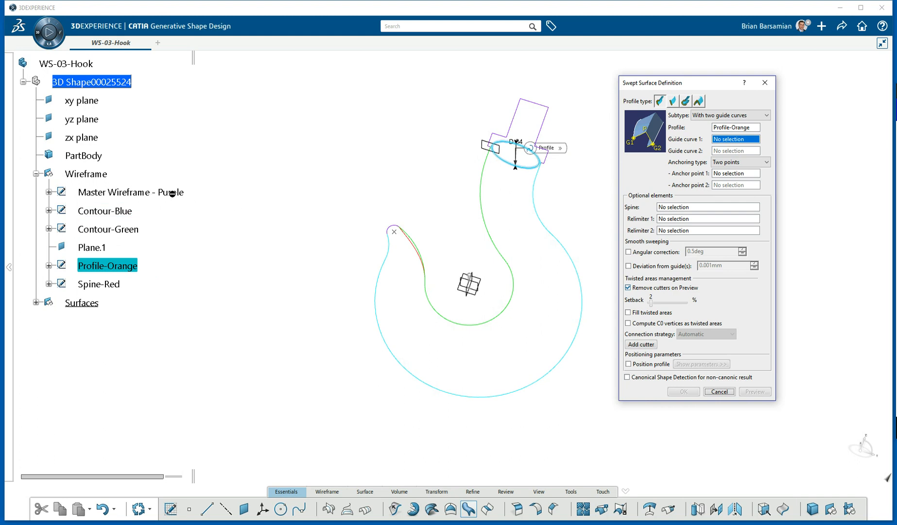
left_click(720, 392)
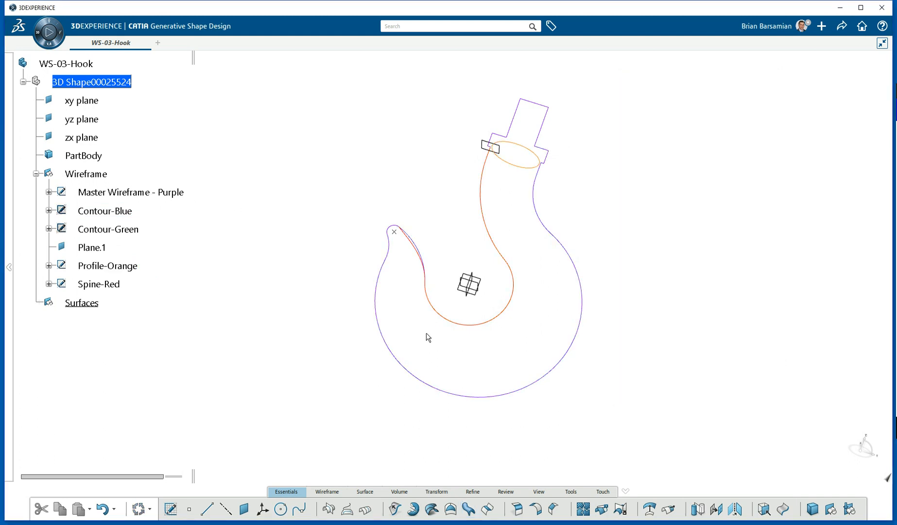
Hide Master Wireframe - Purple and show Contour-Blue and Contour-Green.
right_click(108, 192)
left_click(131, 222)
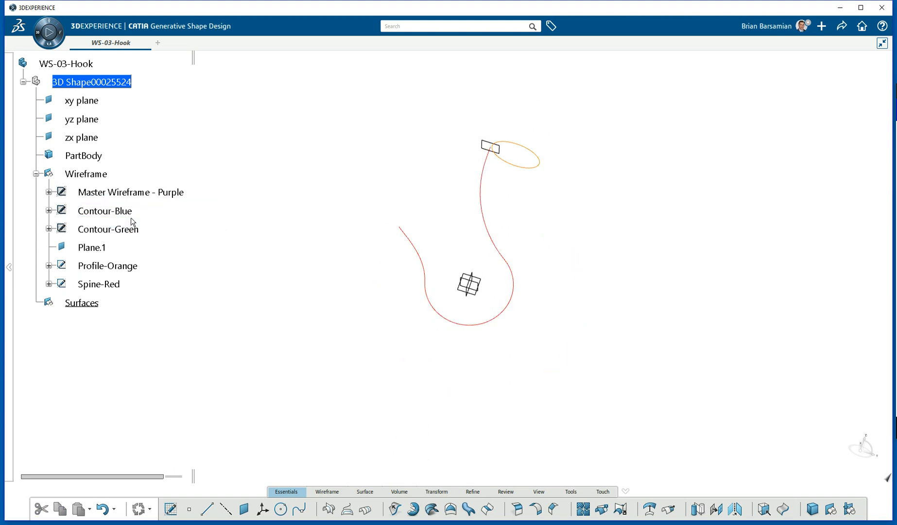
right_click(111, 214)
left_click(136, 241)
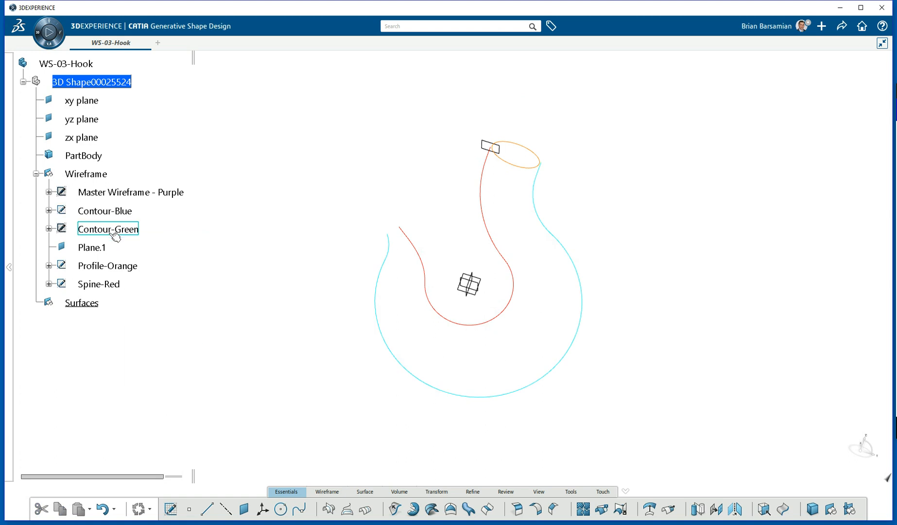
right_click(113, 230)
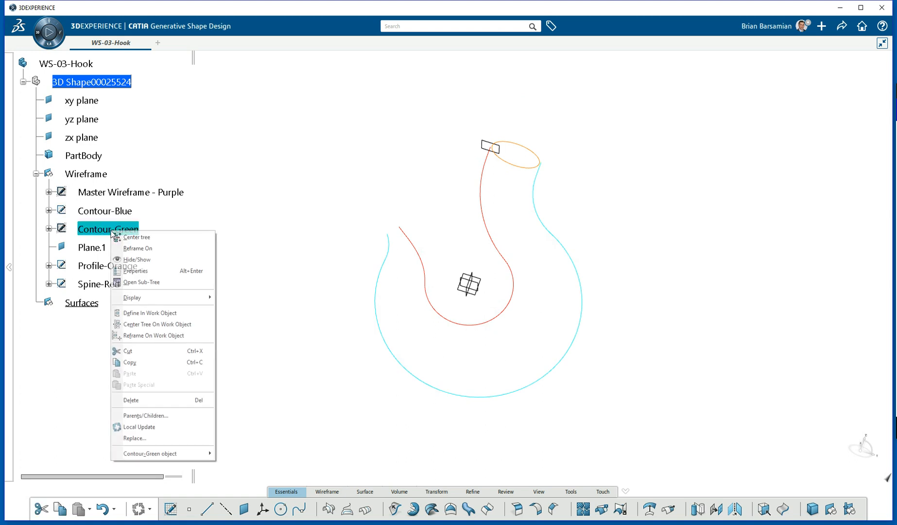
left_click(132, 261)
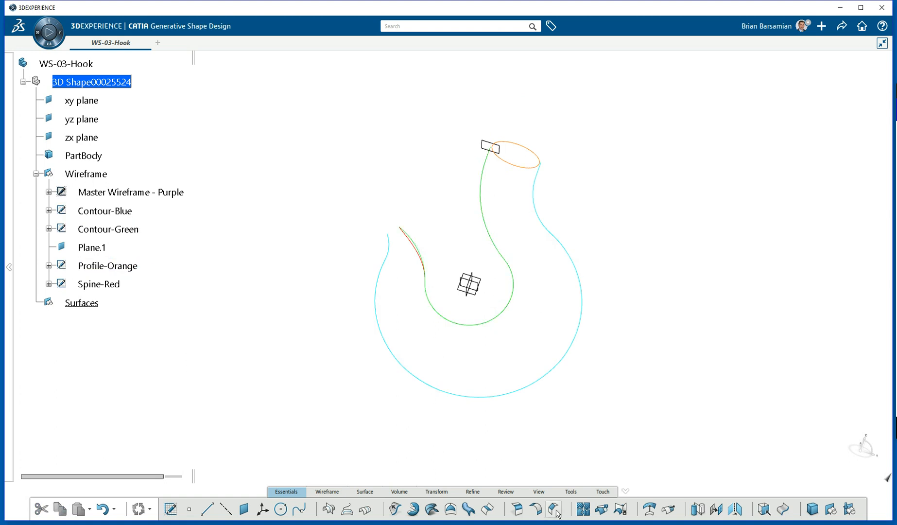
Sweep Profile-Orange along guides Contour-Green and Contour-Blue with Spine-Red as the spine.
left_click(469, 509)
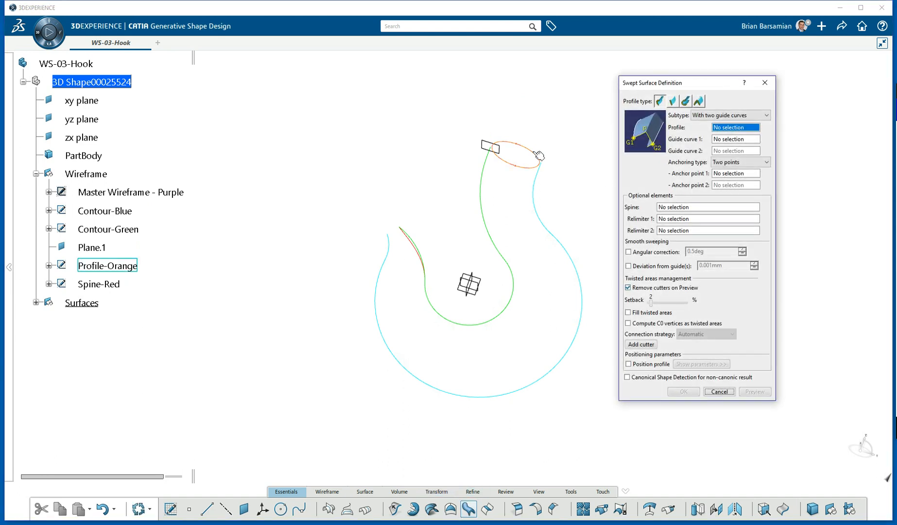
left_click(538, 155)
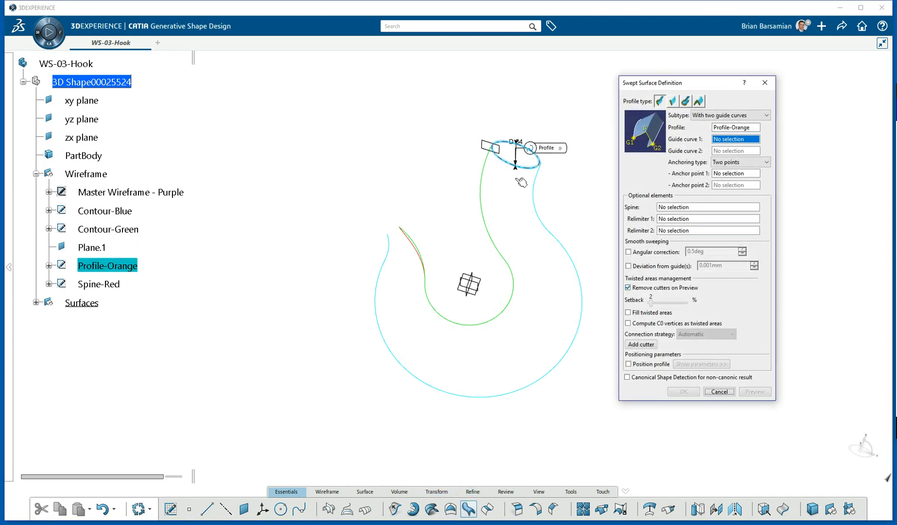
left_click(423, 250)
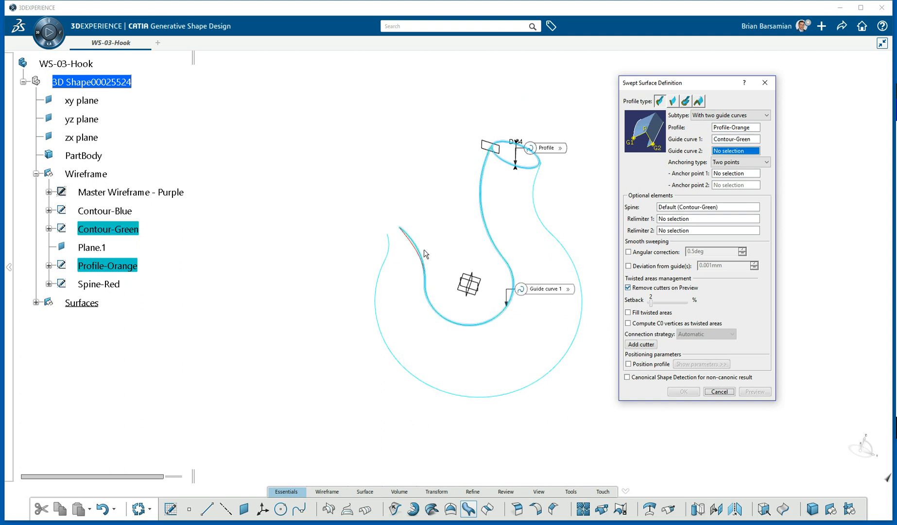
left_click(382, 288)
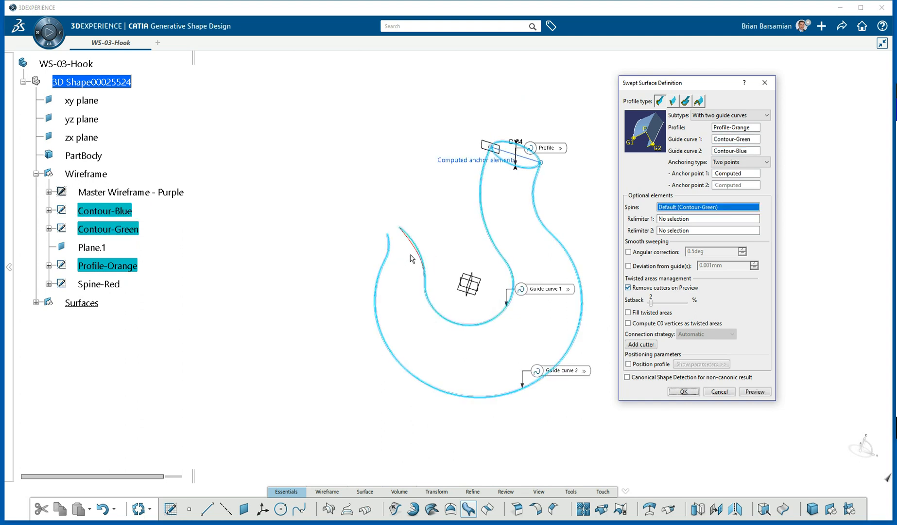
scroll(414, 254, "up", 5)
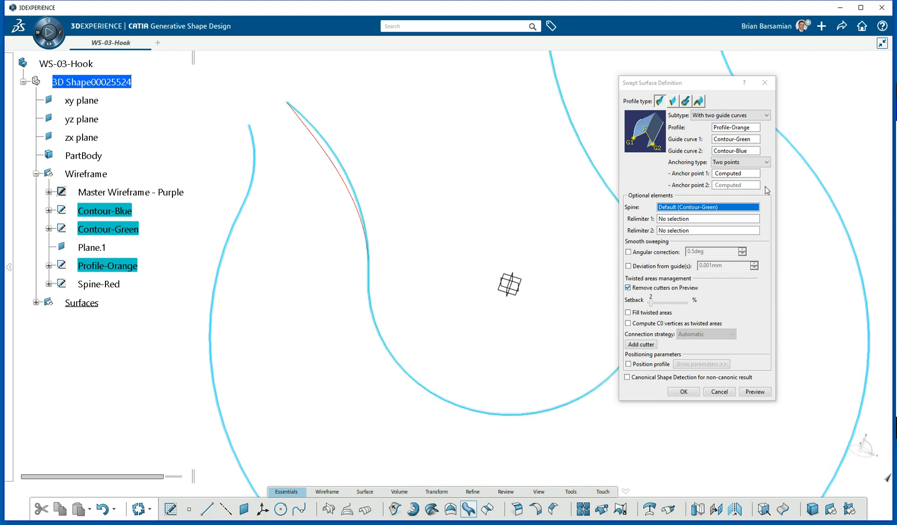
left_click(340, 176)
left_click(684, 391)
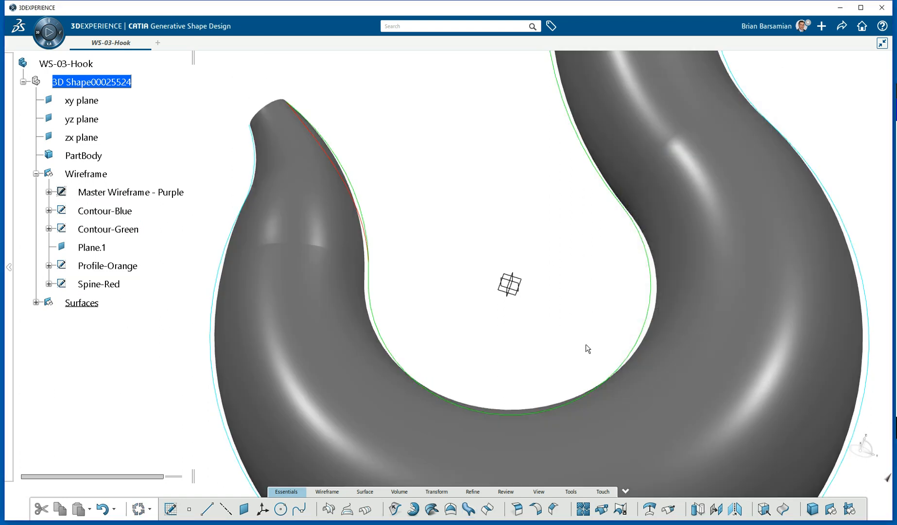
Show Master Wireframe - Purple around the swept hook and expand Surfaces to reveal Sweep.2.
middle_click_drag(342, 319, 360, 209)
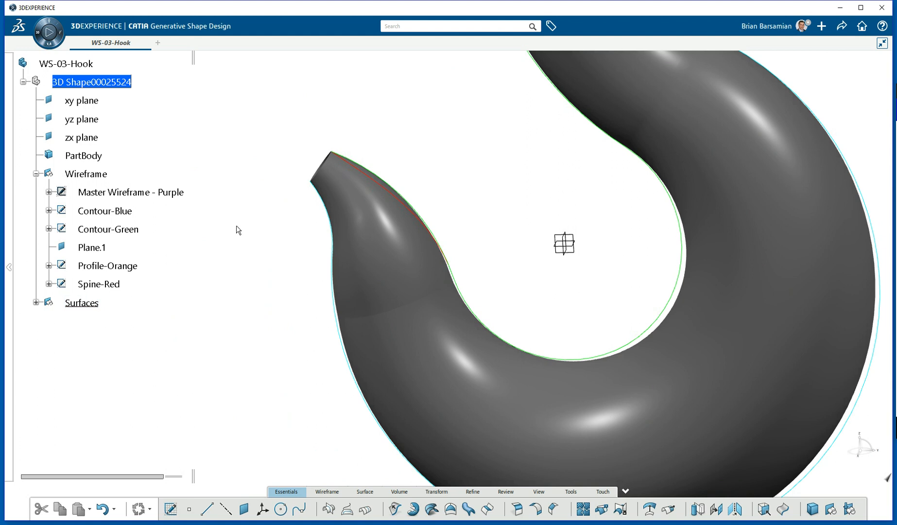
right_click(157, 192)
left_click(182, 220)
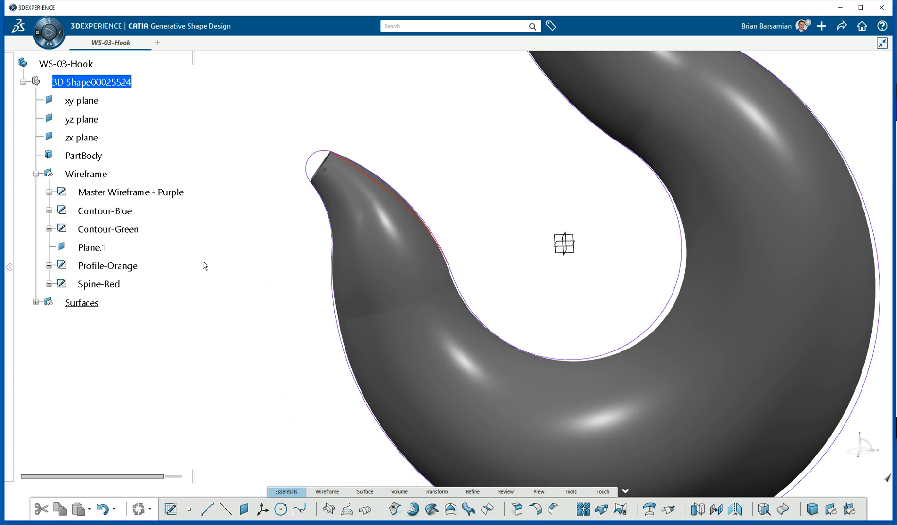
mouse_move(320, 219)
middle_mouse_down()
mouse_move(300, 268)
mouse_move(319, 312)
mouse_move(326, 278)
mouse_move(304, 220)
middle_mouse_up()
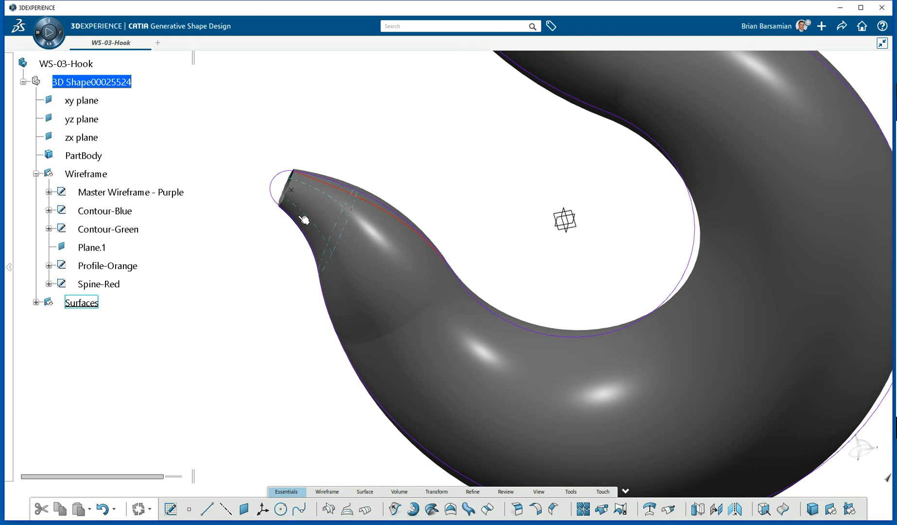
left_click(297, 193)
left_click(227, 282)
left_click(36, 302)
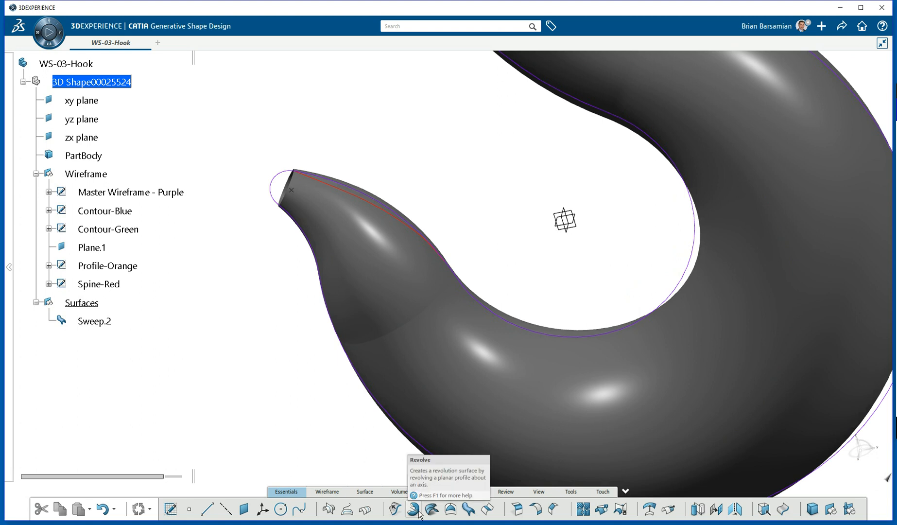
Create a full 10mm sphere, Sphere.1, centred on the purple wireframe vertex at the hook tip.
left_click(364, 492)
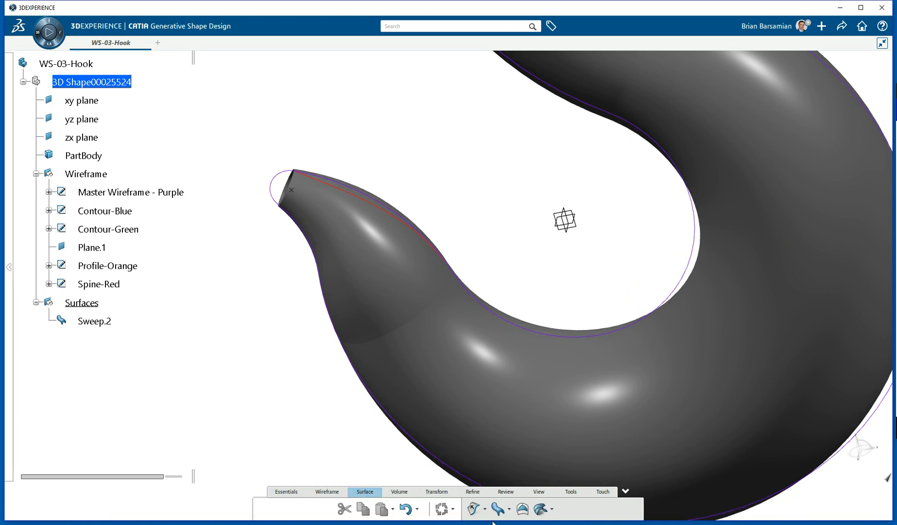
left_click(508, 510)
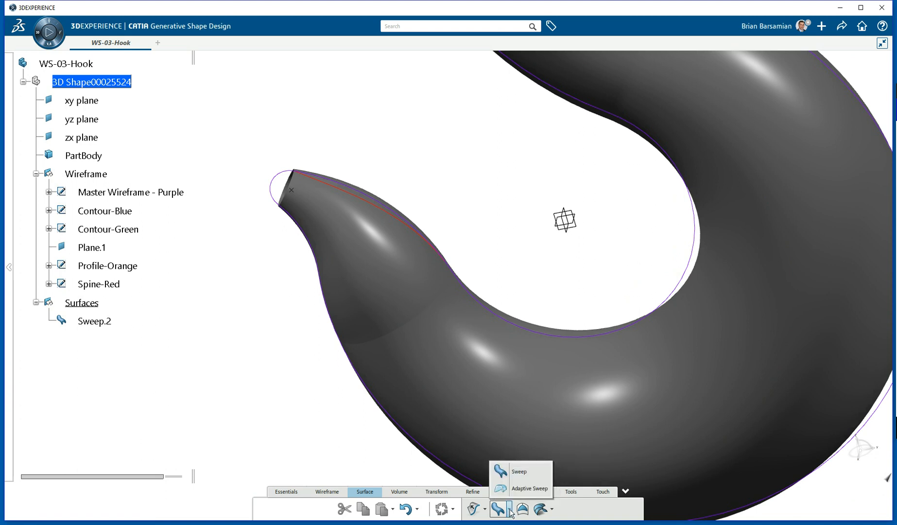
left_click(552, 511)
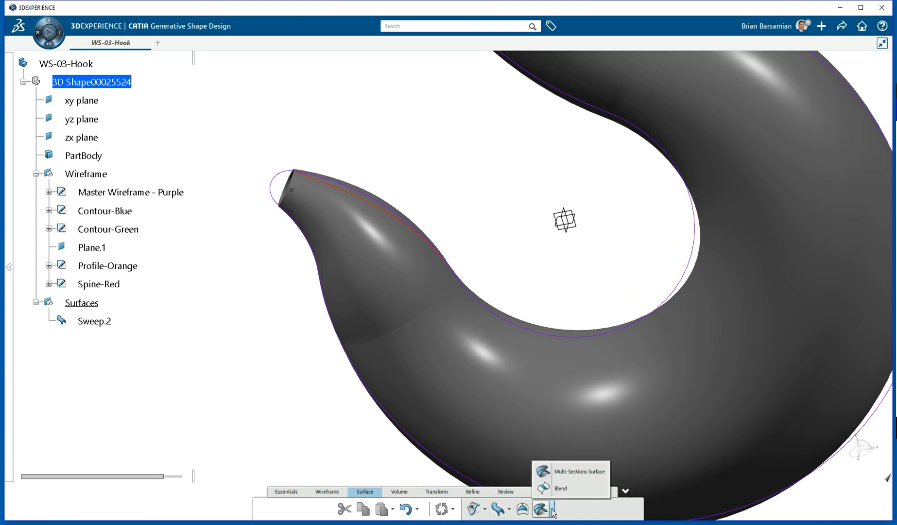
left_click(484, 510)
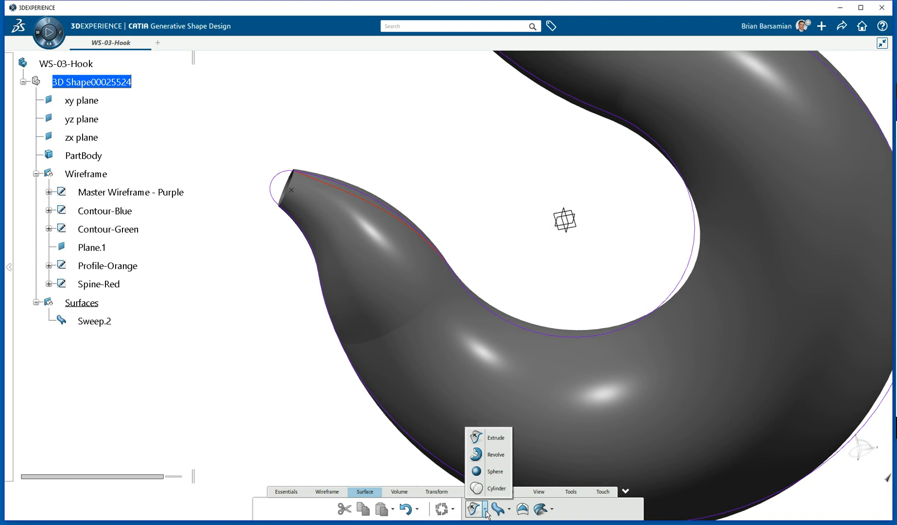
left_click(492, 471)
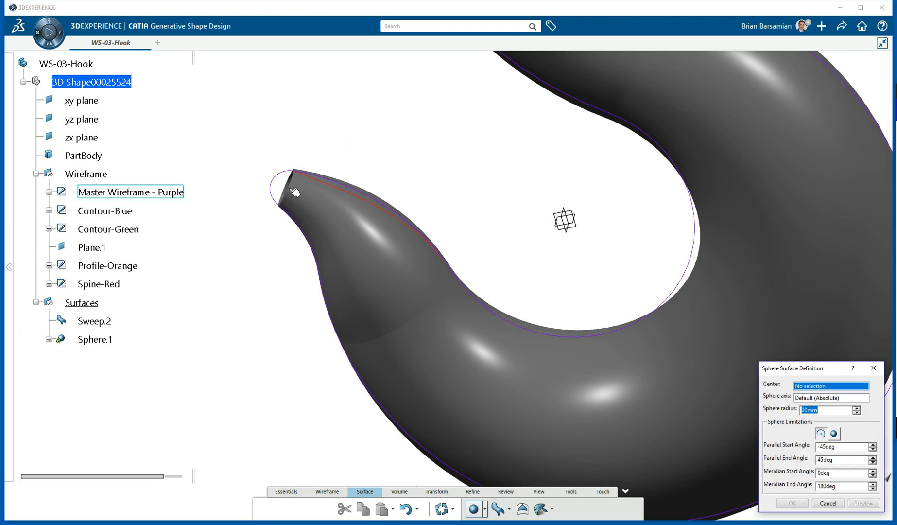
left_click(295, 193)
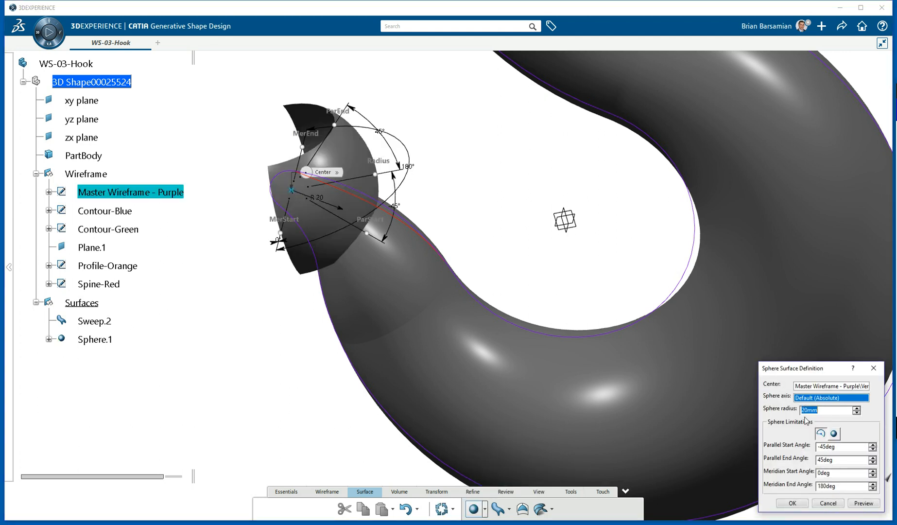
left_click_drag(821, 374, 532, 147)
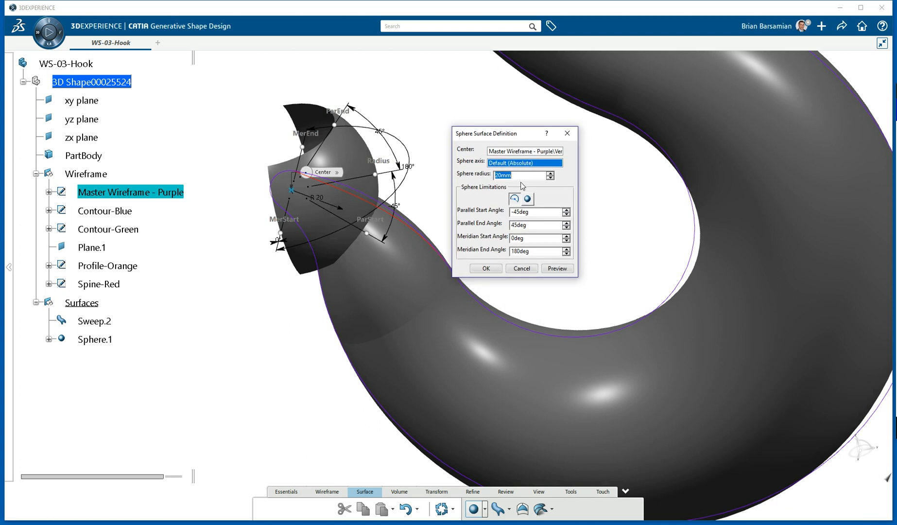
left_click(529, 200)
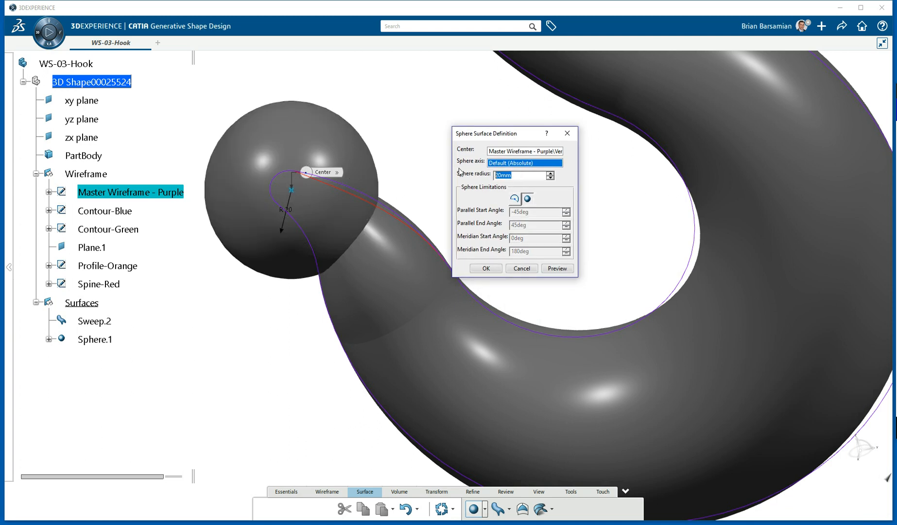
type("3")
key("Return")
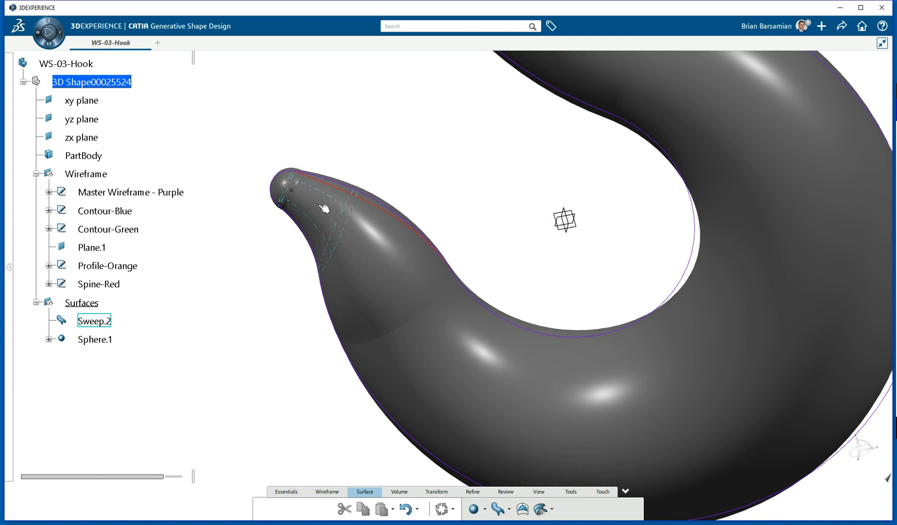
Trim Sphere.1 and Sweep.2 against each other into one joined surface, Trim.1.
left_click(290, 492)
left_click(623, 509)
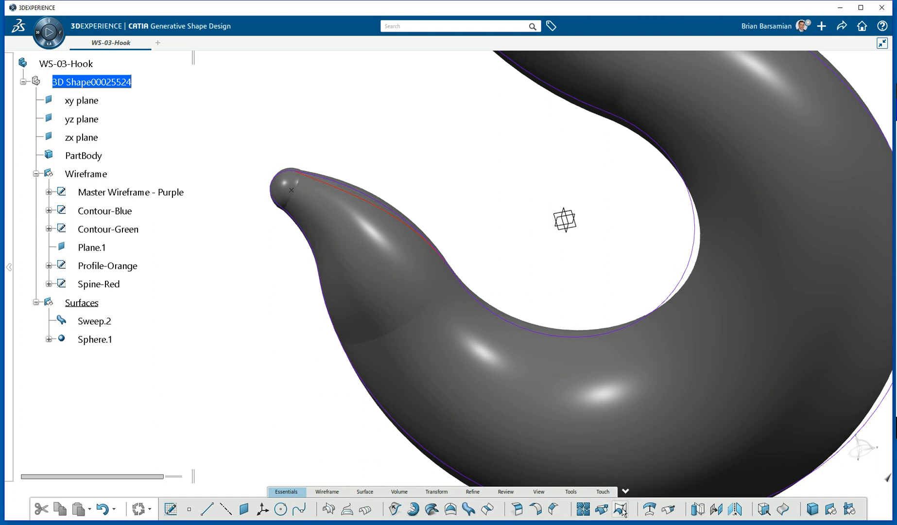
left_click(295, 184)
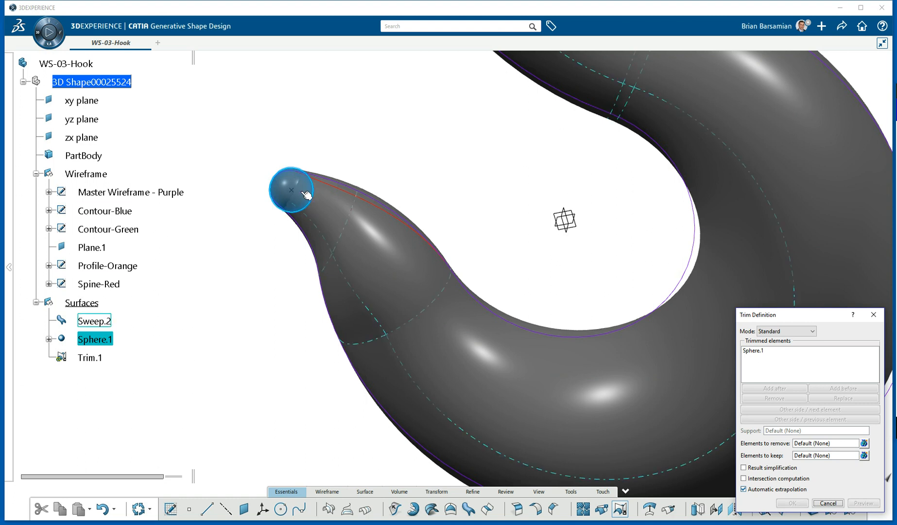
left_click(341, 215)
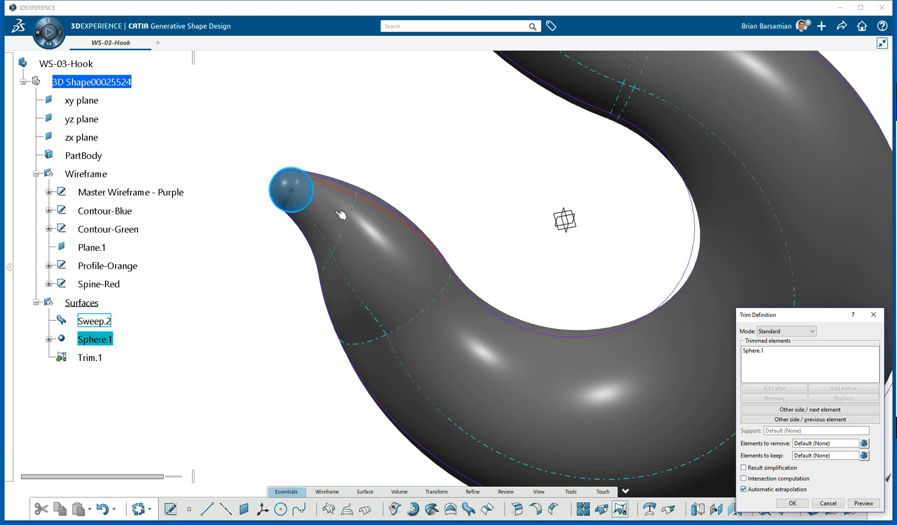
left_click_drag(782, 317, 444, 111)
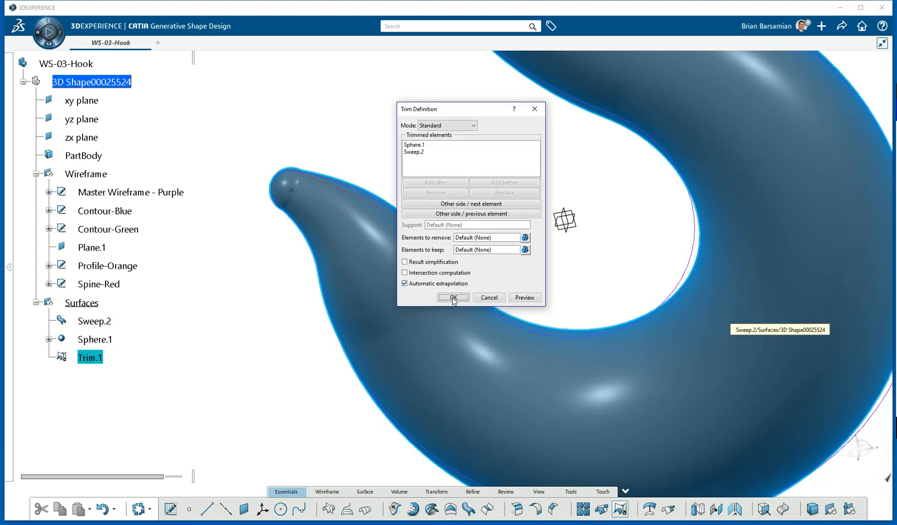
left_click(454, 298)
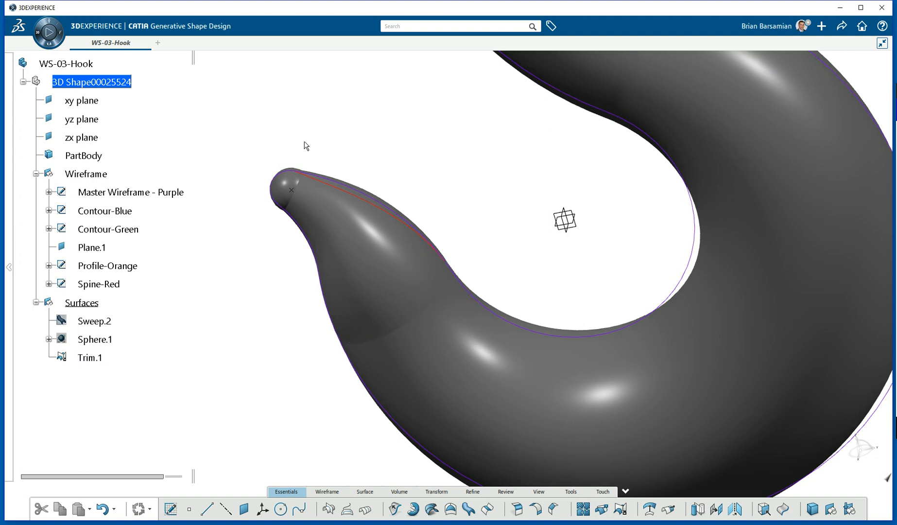
Set the edge colour of Trim.1 to cyan.
left_click(93, 359)
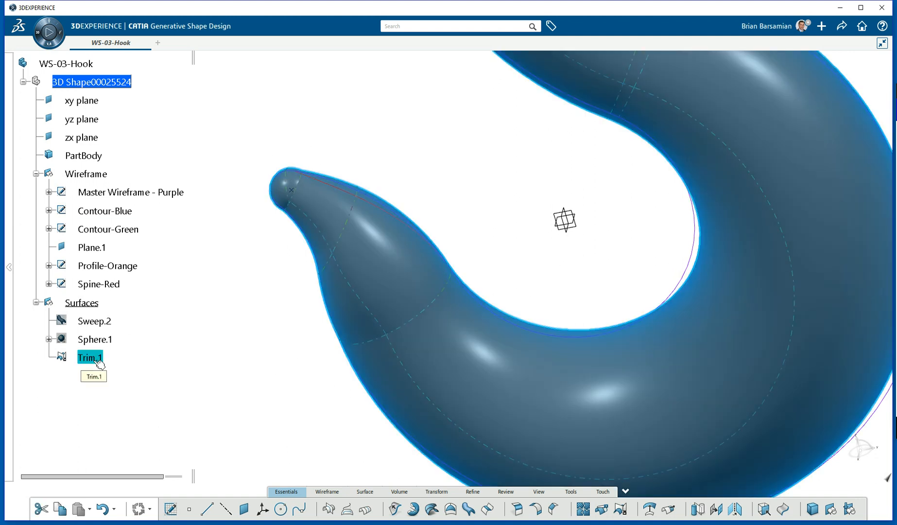
right_click(96, 364)
left_click(122, 399)
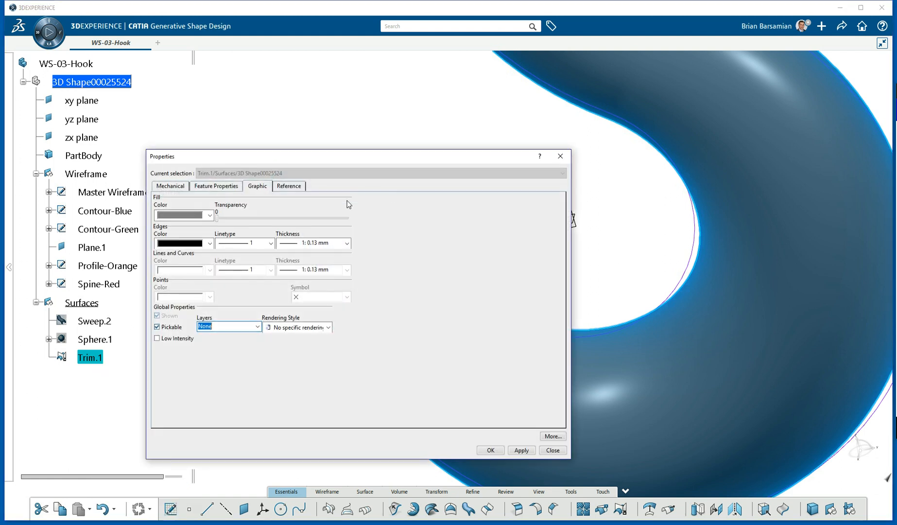
left_click(201, 241)
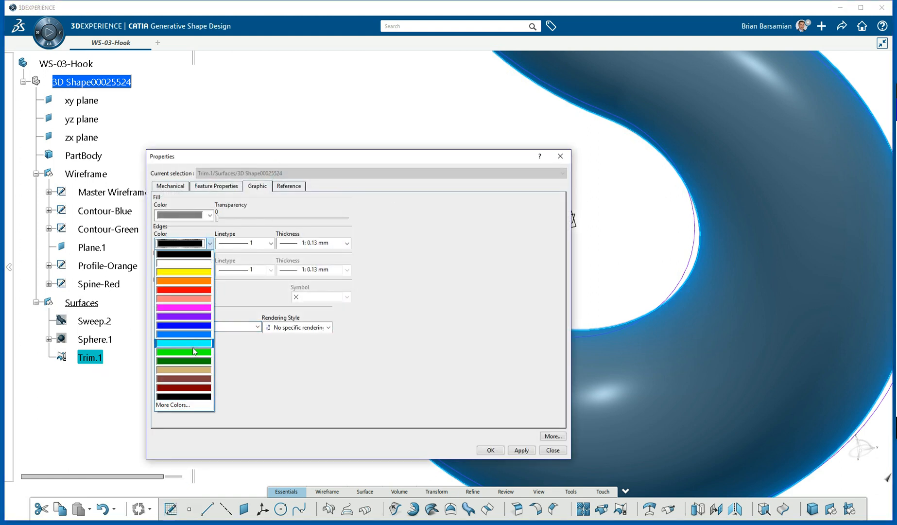
left_click(200, 343)
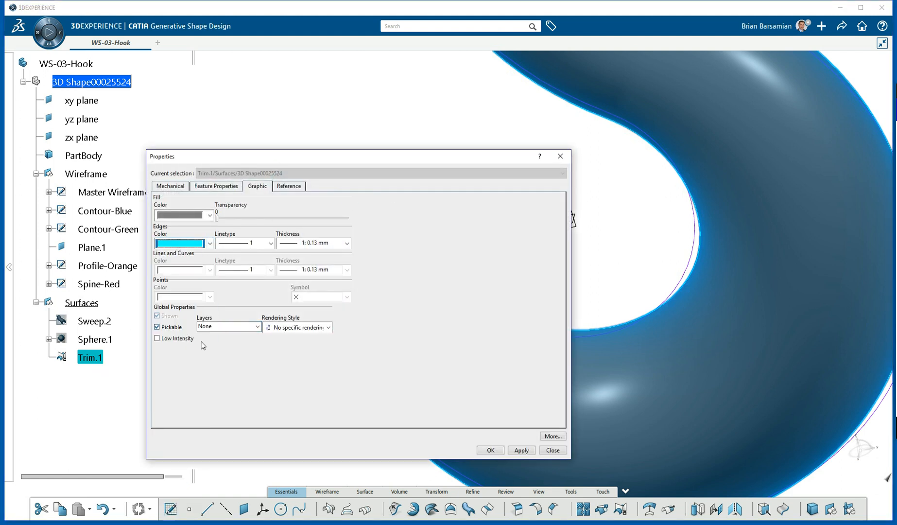
left_click(491, 450)
Set the fill colour of Trim.1 to cyan.
left_click(388, 187)
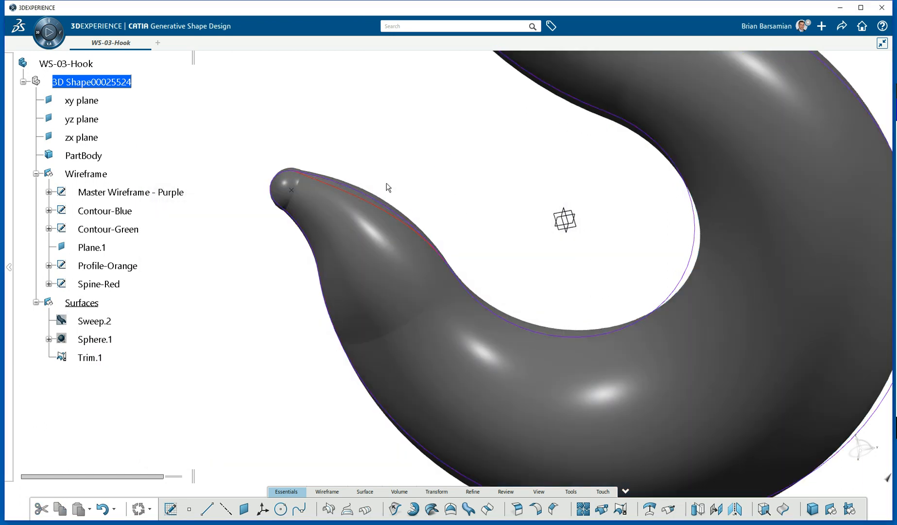
left_click(112, 320)
left_click(113, 340, "ctrl")
left_click(292, 265)
left_click(87, 359)
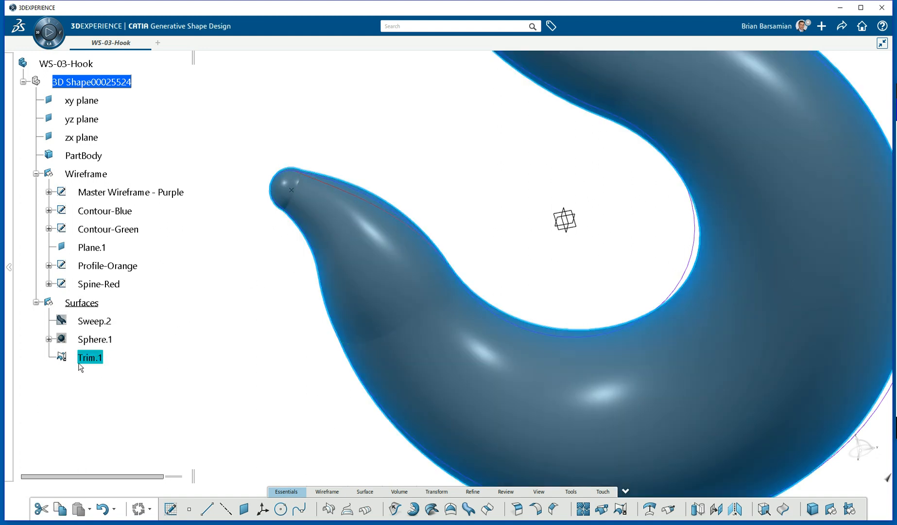
right_click(101, 360)
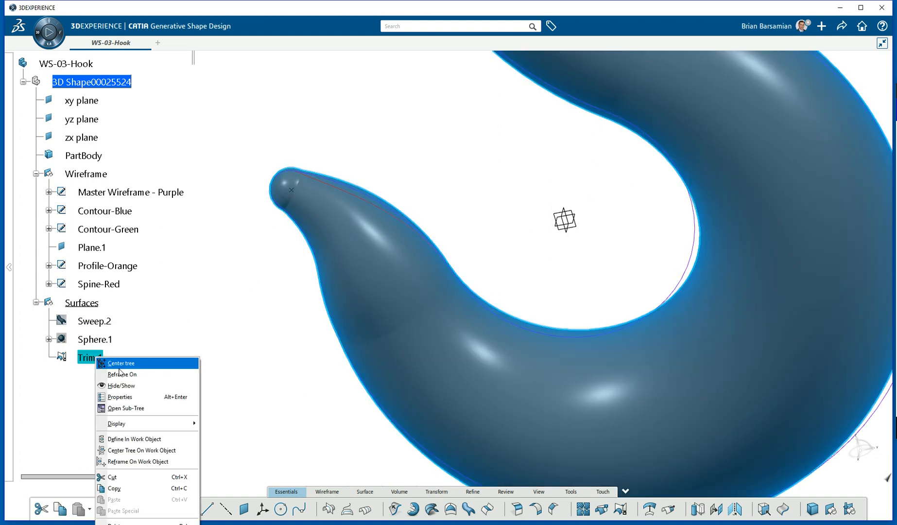
left_click(125, 395)
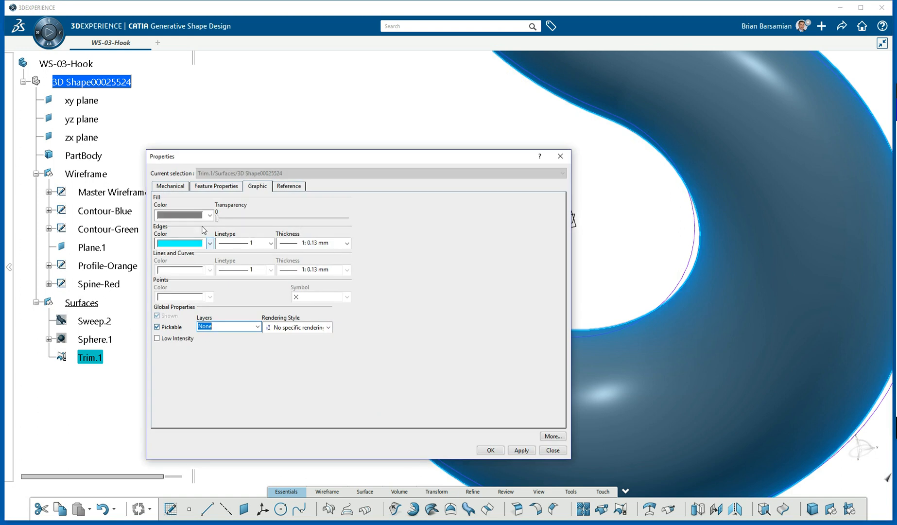
left_click(210, 215)
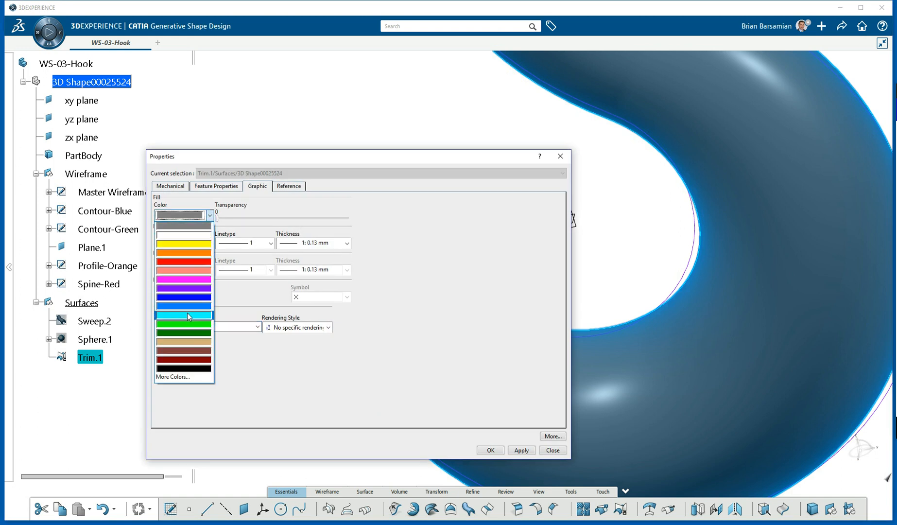
left_click(190, 316)
left_click(490, 450)
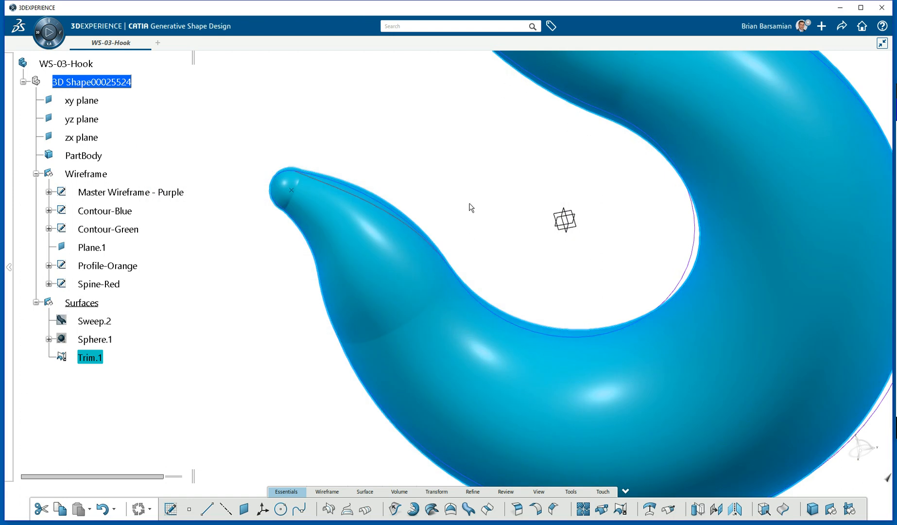
Define PartBody as the in-work object and switch to the Part Design app.
middle_click_drag(428, 170, 475, 202)
middle_click_drag(501, 104, 555, 148)
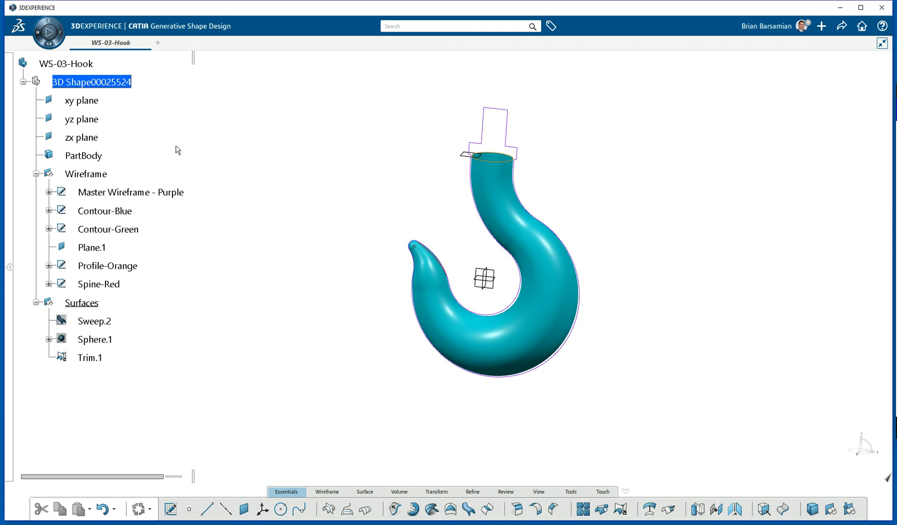
right_click(83, 156)
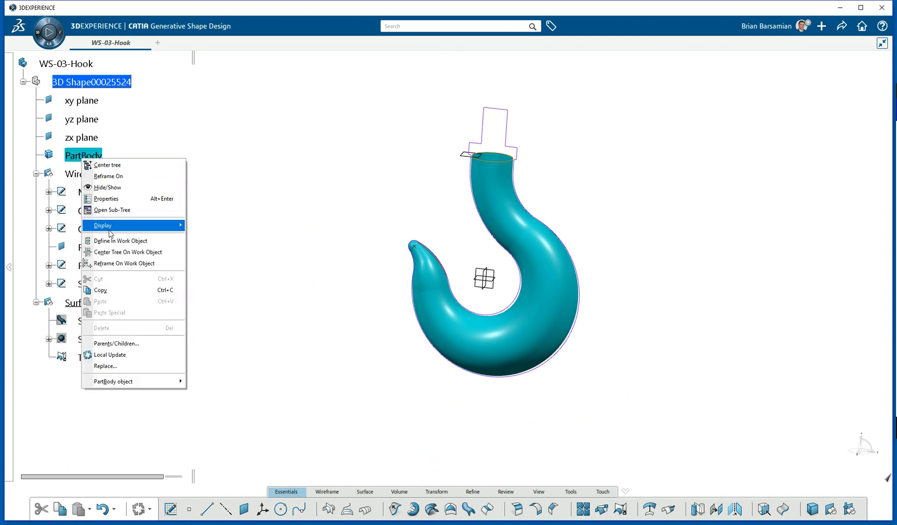
left_click(114, 240)
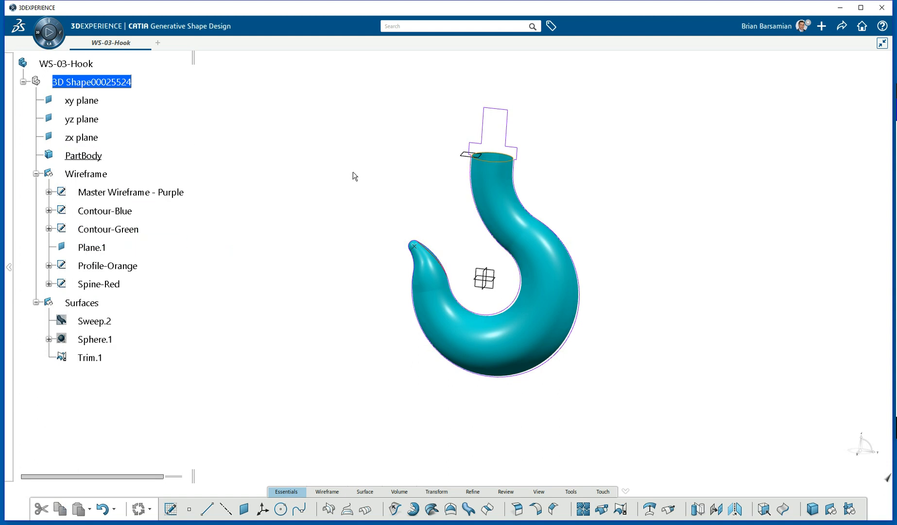
left_click(43, 38)
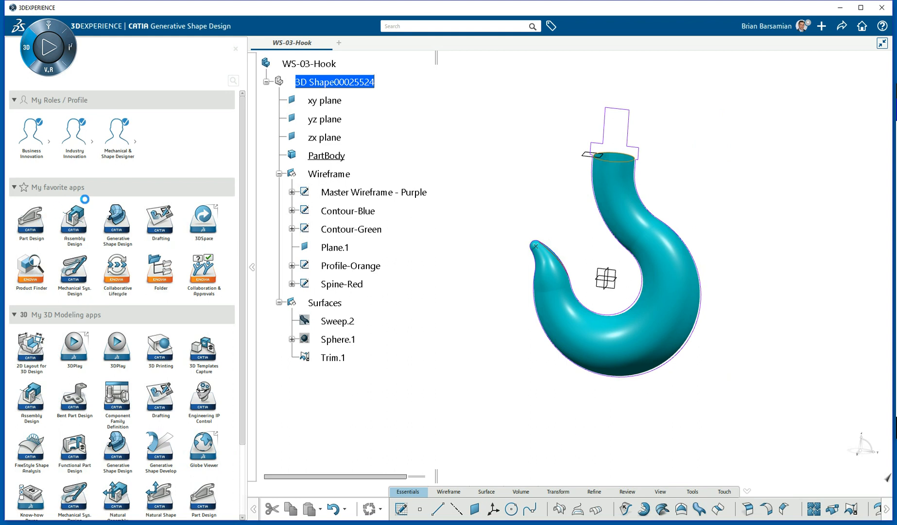
mouse_move(433, 190)
middle_mouse_down()
mouse_move(394, 151)
mouse_move(388, 200)
mouse_move(422, 184)
middle_mouse_up()
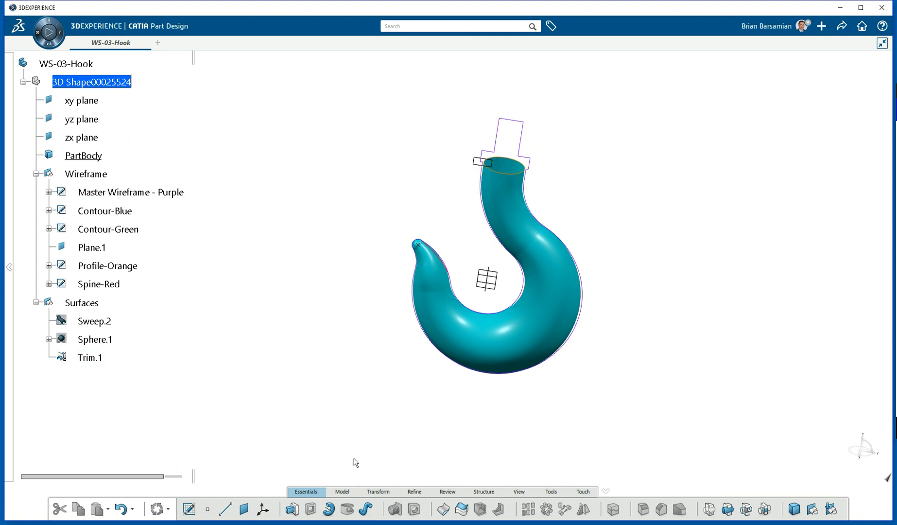
Close the Trim.1 hook surface into a solid in PartBody.
left_click(444, 509)
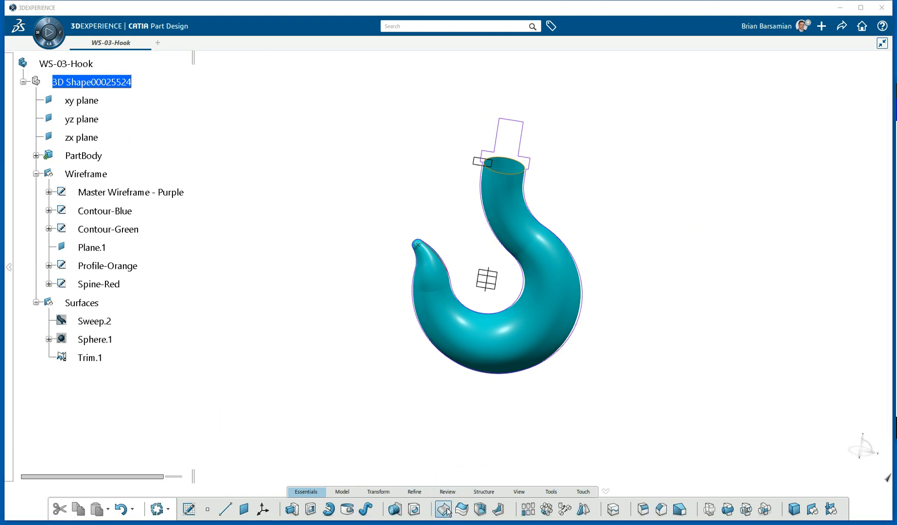
left_click(523, 320)
left_click(753, 331)
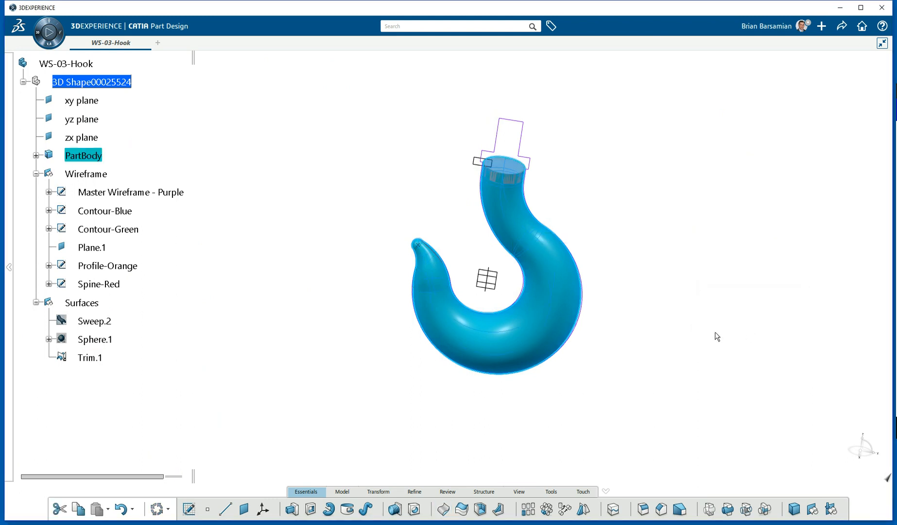
Hide the original Trim.1 surface so only the grey solid shows.
right_click(97, 360)
left_click(122, 388)
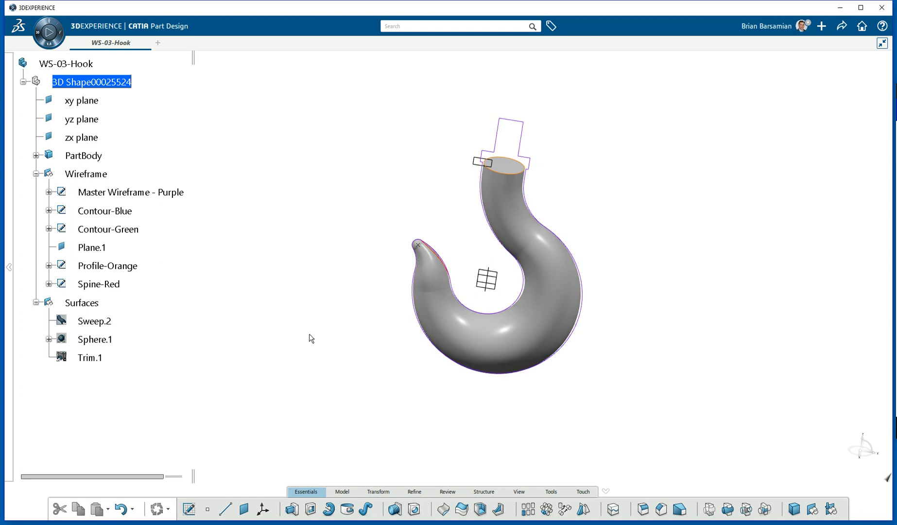
middle_click_drag(486, 242, 425, 257)
scroll(415, 238, "up", 3)
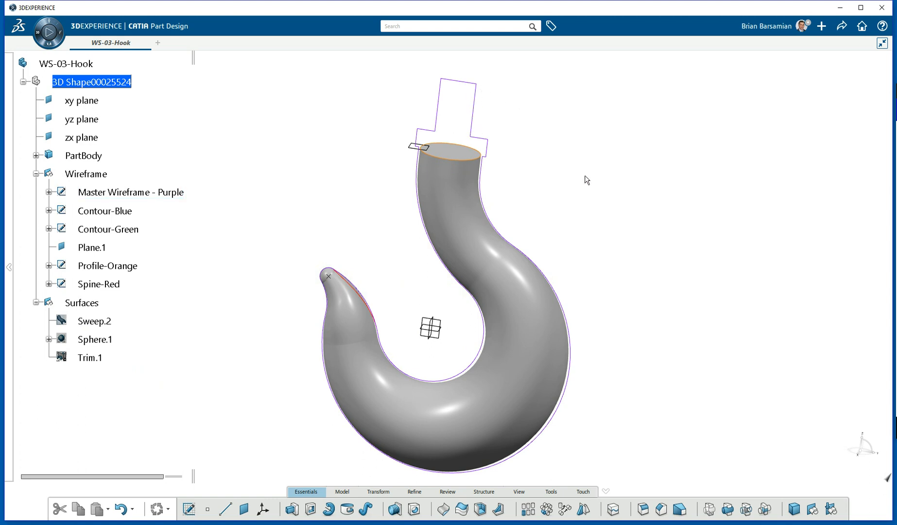
Start a sketch on the yz plane and project the profile's top and right edges.
left_click(443, 324)
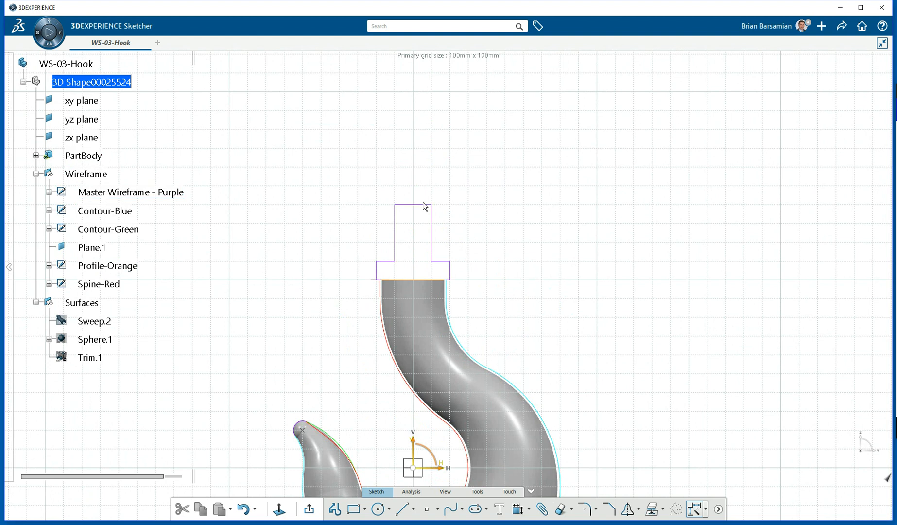
mouse_move(459, 251)
middle_mouse_down()
mouse_move(477, 146)
mouse_move(497, 122)
mouse_move(501, 138)
mouse_move(498, 114)
mouse_move(482, 220)
mouse_move(443, 255)
middle_mouse_up()
left_click(429, 228)
left_click(458, 196)
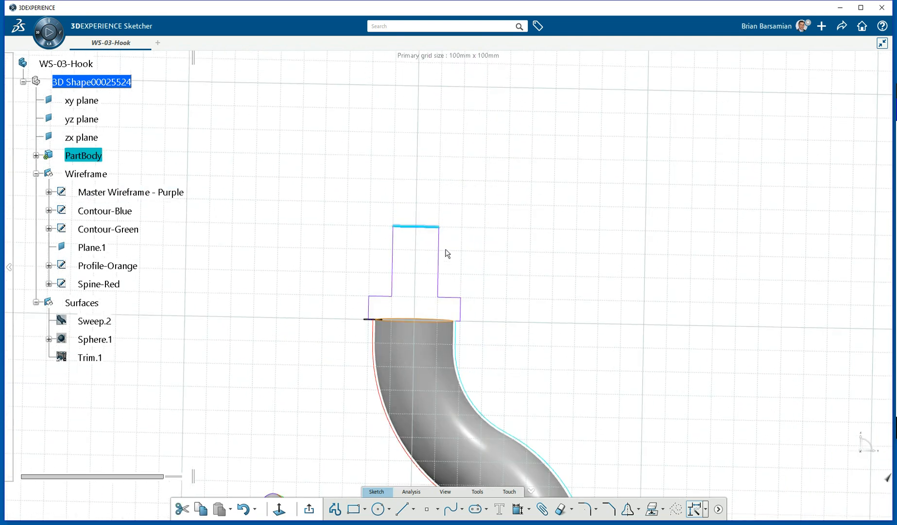
left_click(443, 261)
left_click(467, 228)
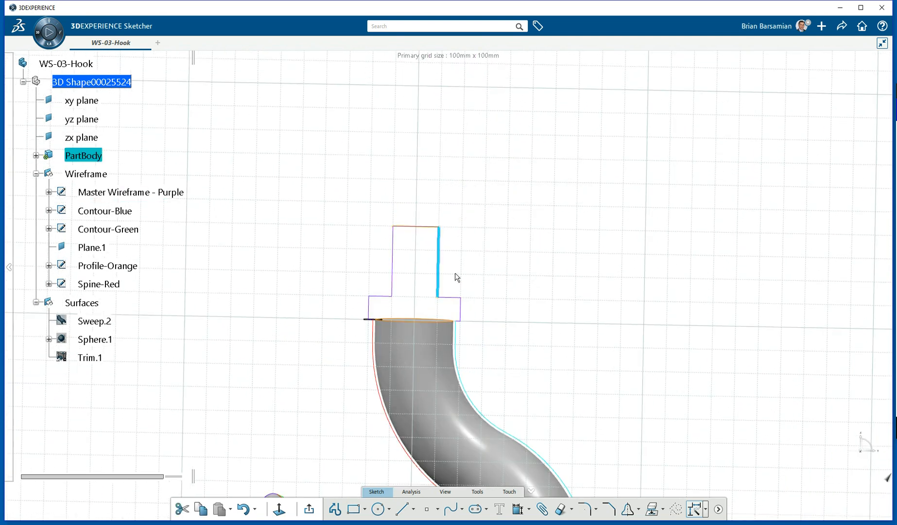
Project the short step edges and another profile edge into the sketch.
left_click(458, 297)
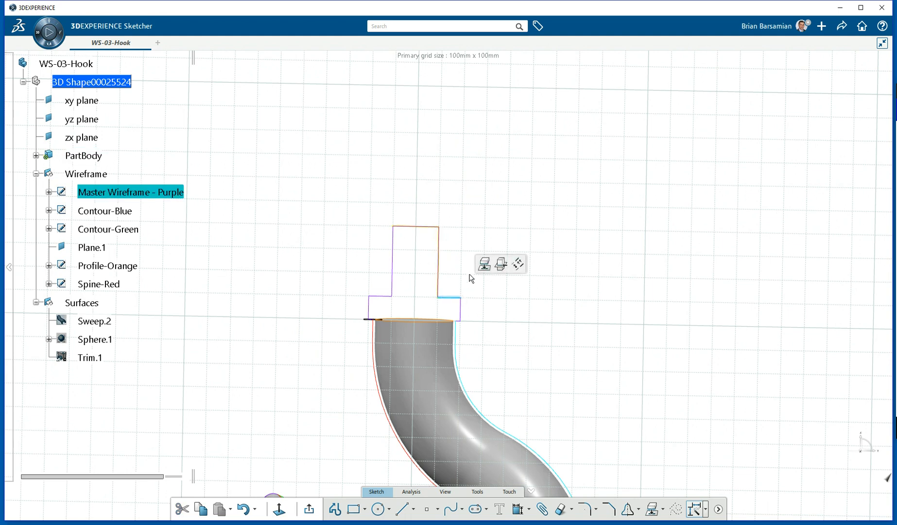
left_click(485, 263)
left_click(463, 307)
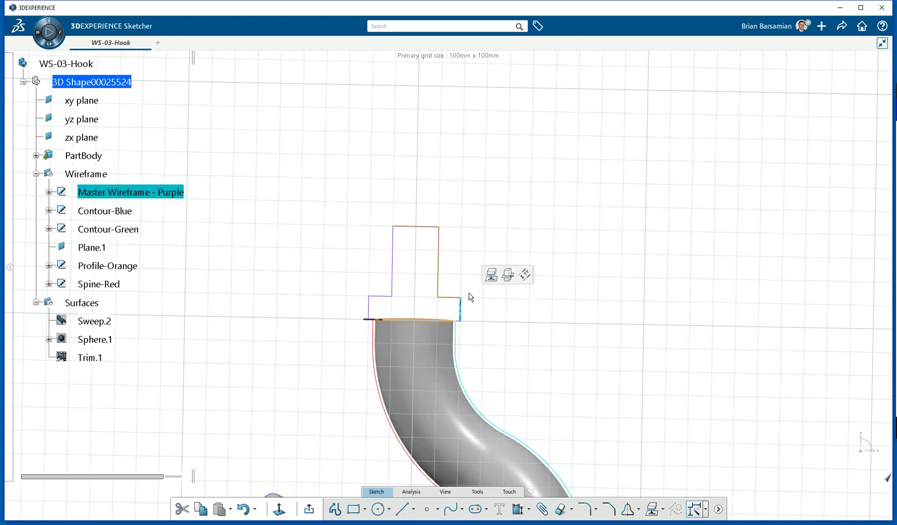
left_click(492, 275)
scroll(469, 334, "up", 10)
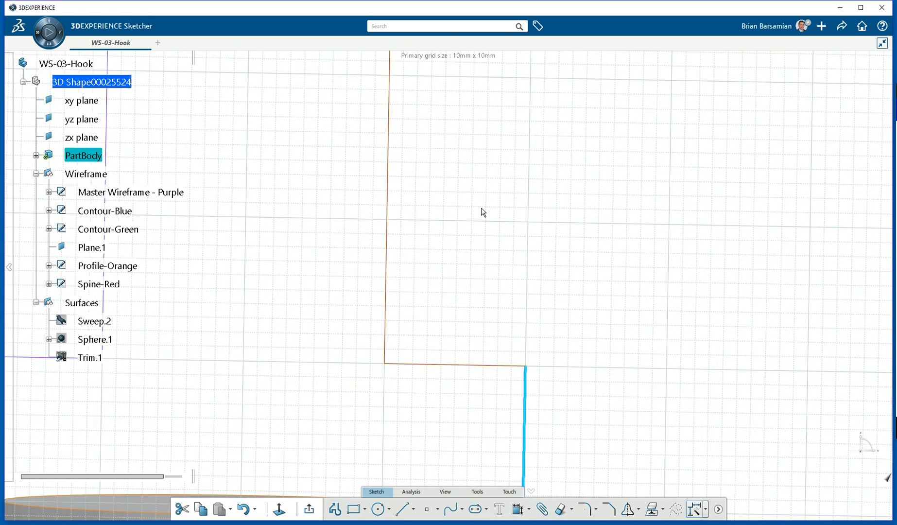
left_click(522, 288)
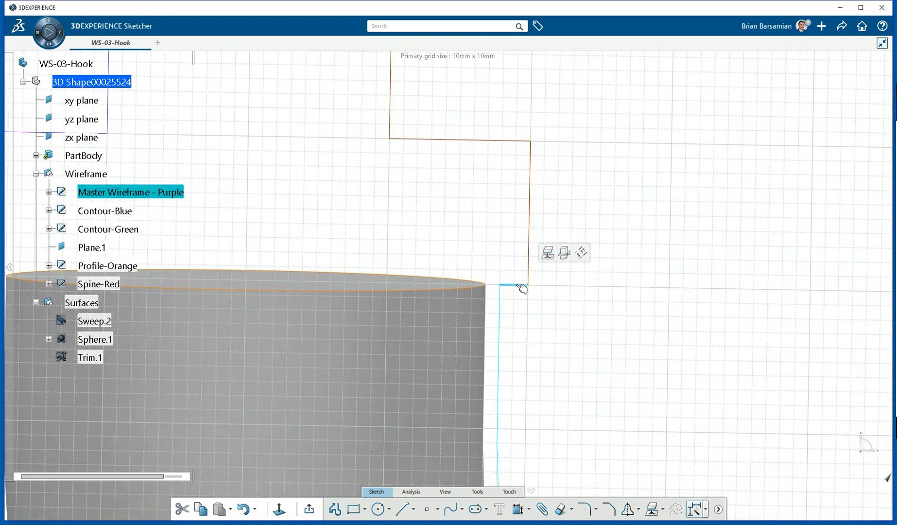
left_click(547, 252)
left_click(556, 283)
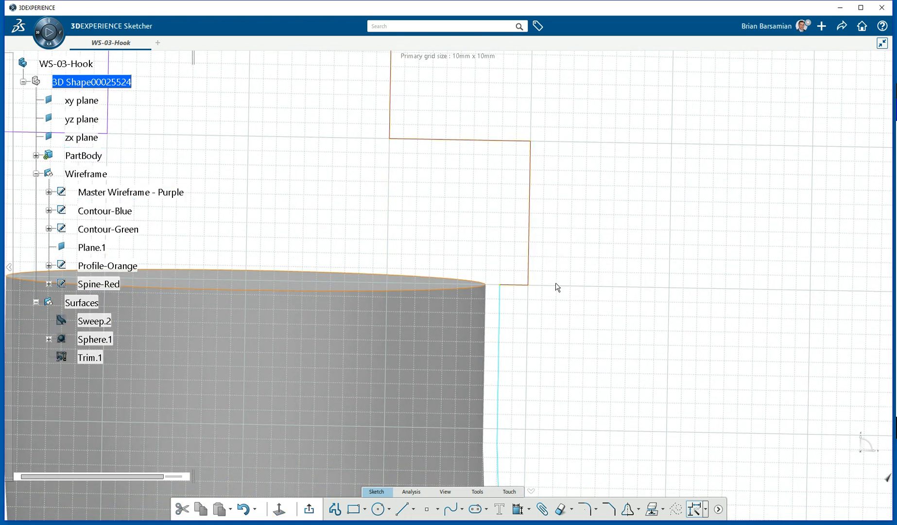
scroll(490, 168, "down", 10)
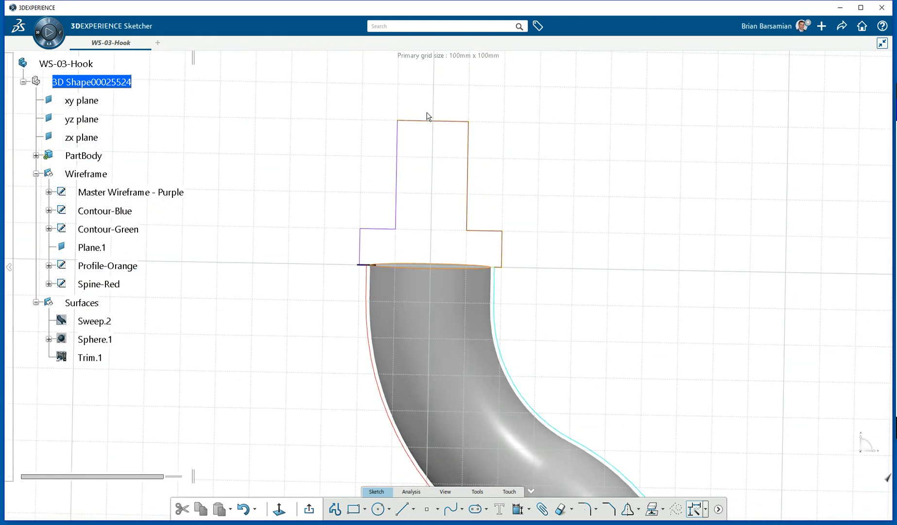
Draw a vertical line along the axis through the stepped profile.
left_click(402, 509)
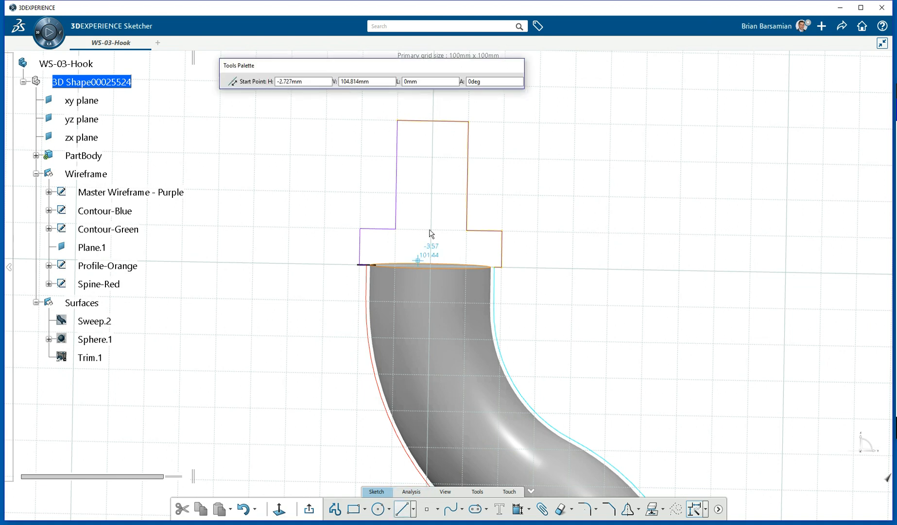
middle_click_drag(426, 233, 428, 318)
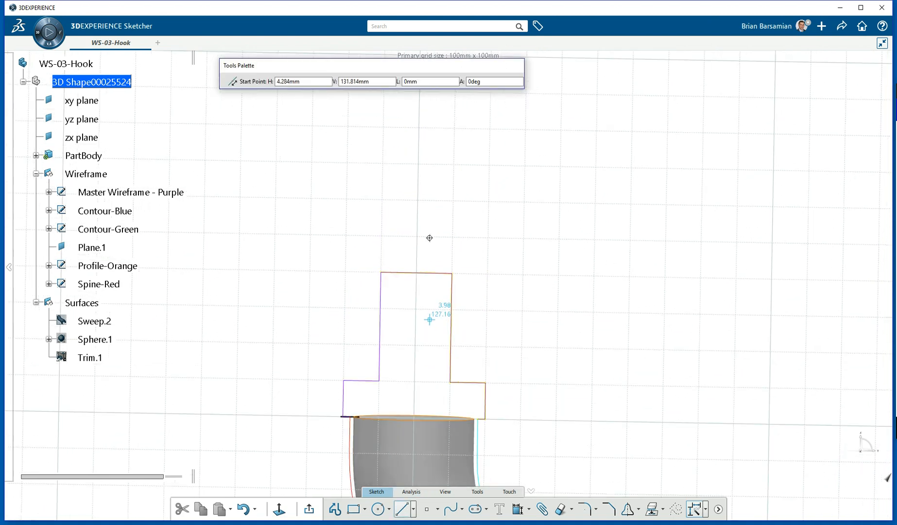
left_click(418, 186)
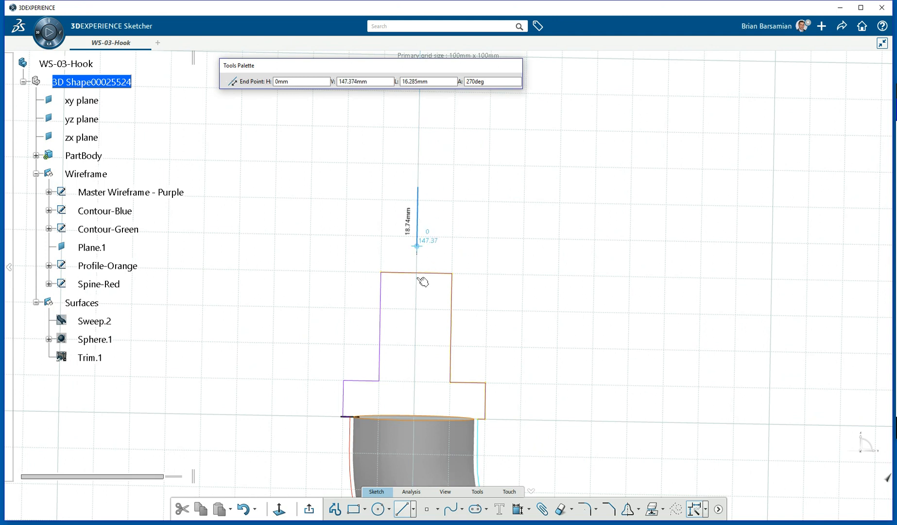
left_click(416, 367)
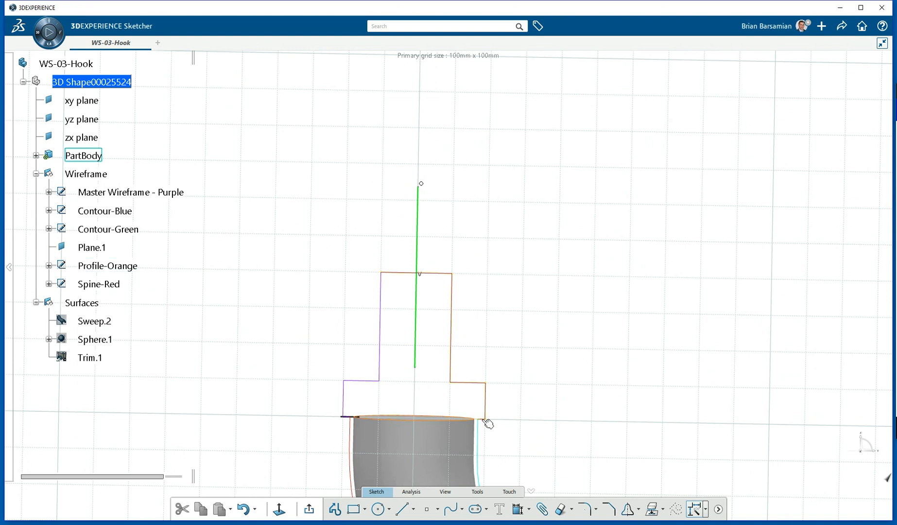
scroll(517, 325, "up", 5)
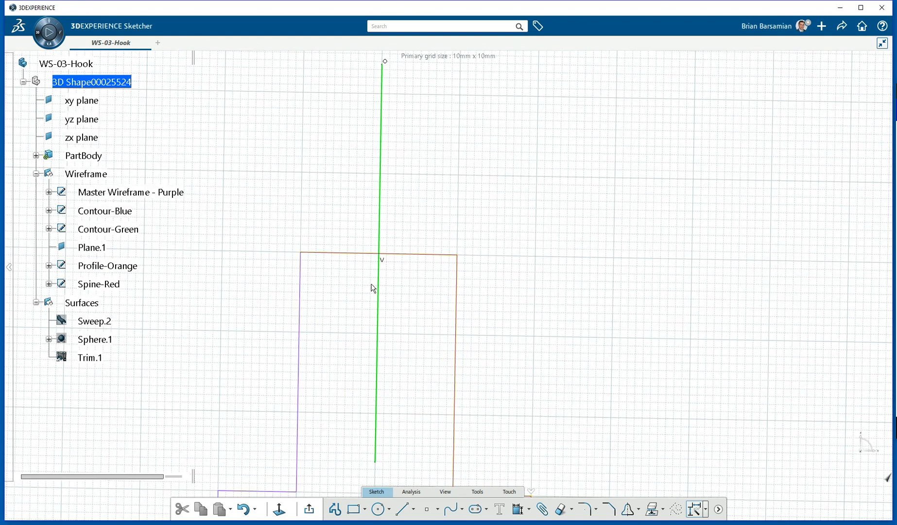
Trim the line at the profile's top edge and extend it to the sweep's top edge.
left_click(382, 292)
left_click(426, 257)
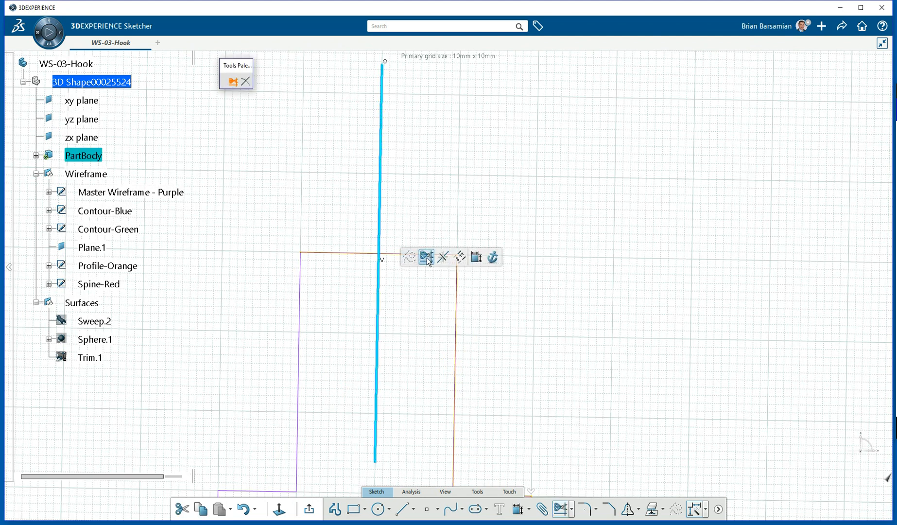
left_click(394, 254)
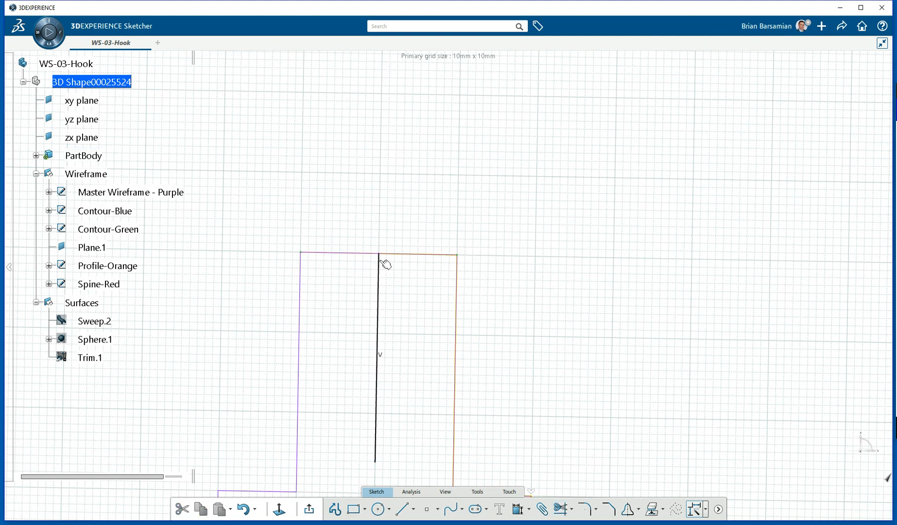
scroll(433, 268, "down", 3)
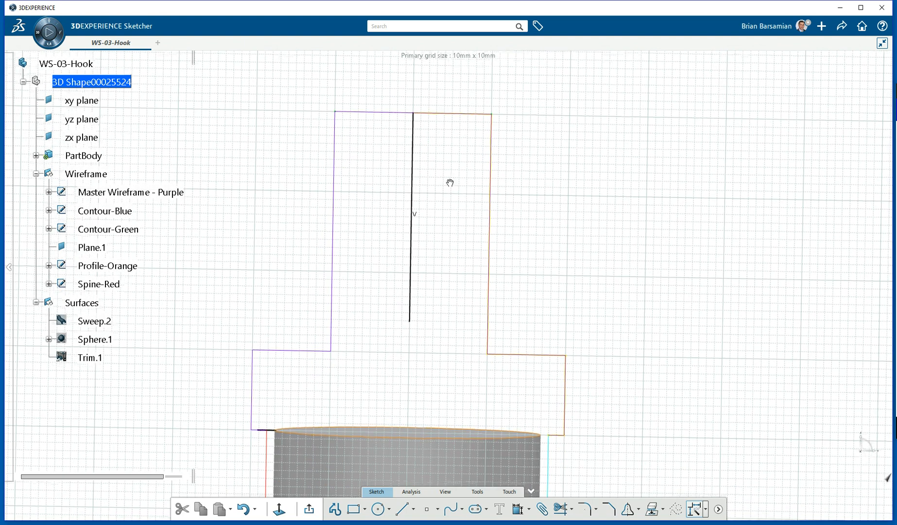
middle_click_drag(447, 196, 448, 194, "ctrl")
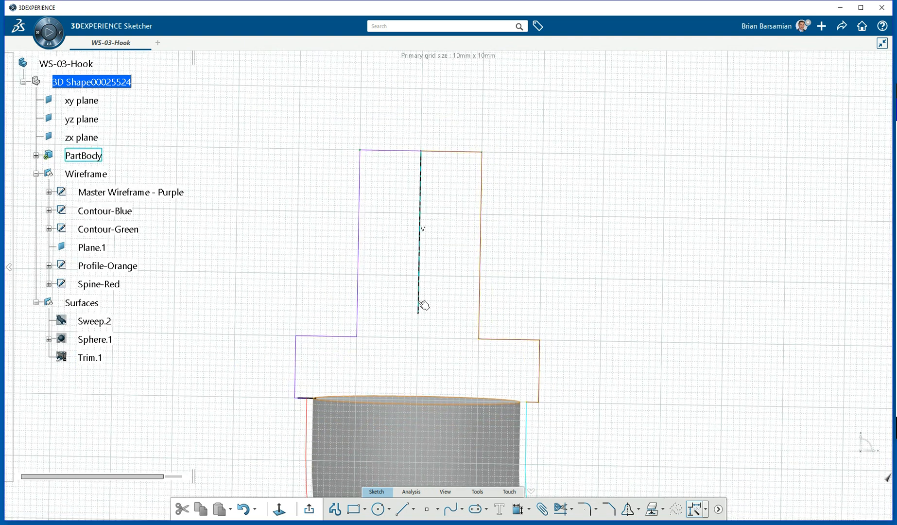
left_click(421, 305)
left_click(464, 268)
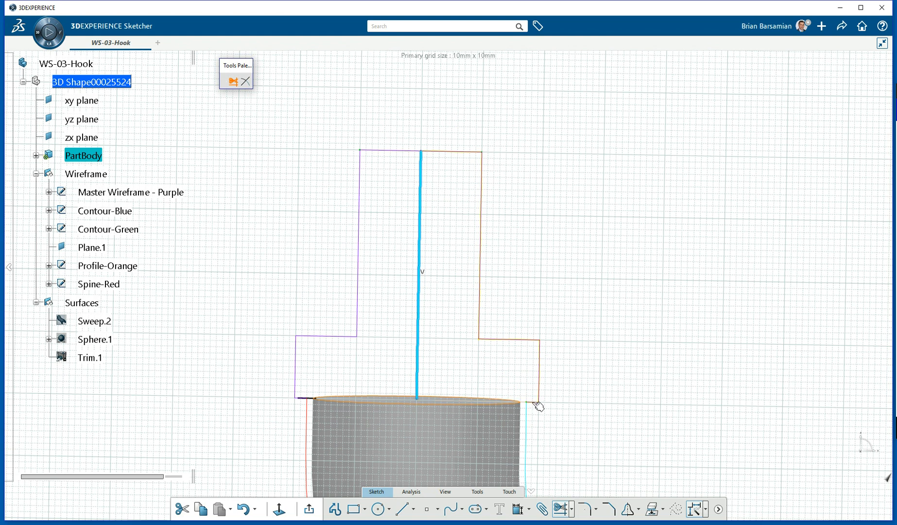
left_click(535, 405)
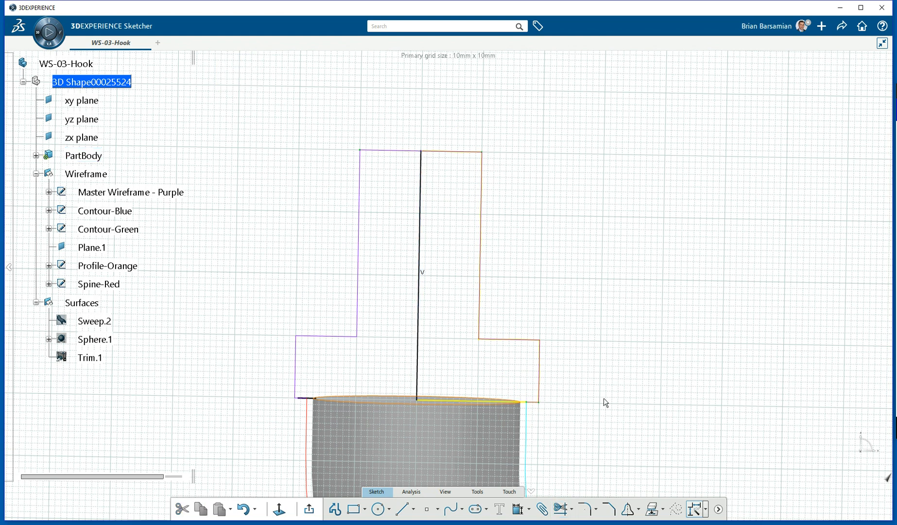
Add a coincidence constraint to the vertical centre line.
mouse_move(578, 368)
middle_mouse_down()
mouse_move(527, 356)
mouse_move(491, 329)
mouse_move(521, 301)
mouse_move(561, 293)
mouse_move(582, 244)
mouse_move(562, 292)
mouse_move(547, 174)
mouse_move(555, 157)
middle_mouse_up()
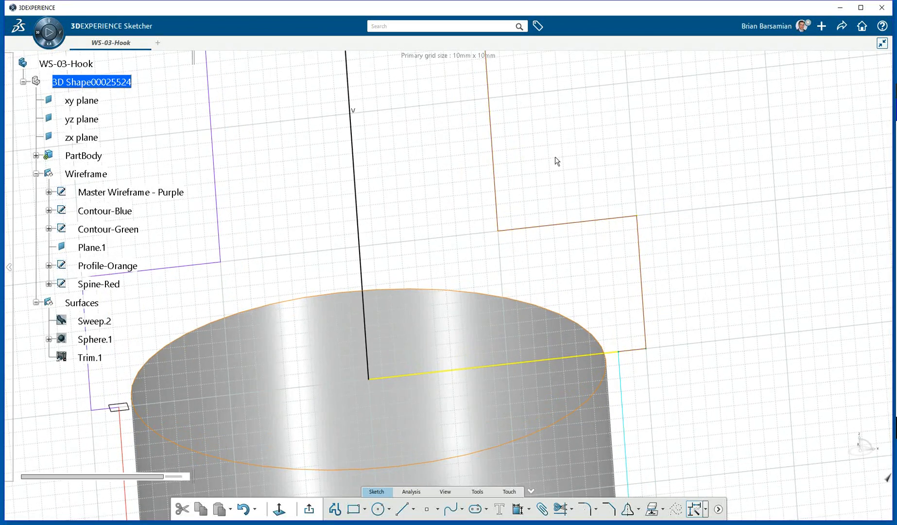
mouse_move(527, 221)
middle_mouse_down()
mouse_move(527, 211)
mouse_move(581, 286)
mouse_move(481, 277)
middle_mouse_up()
middle_click_drag(425, 188, 391, 256)
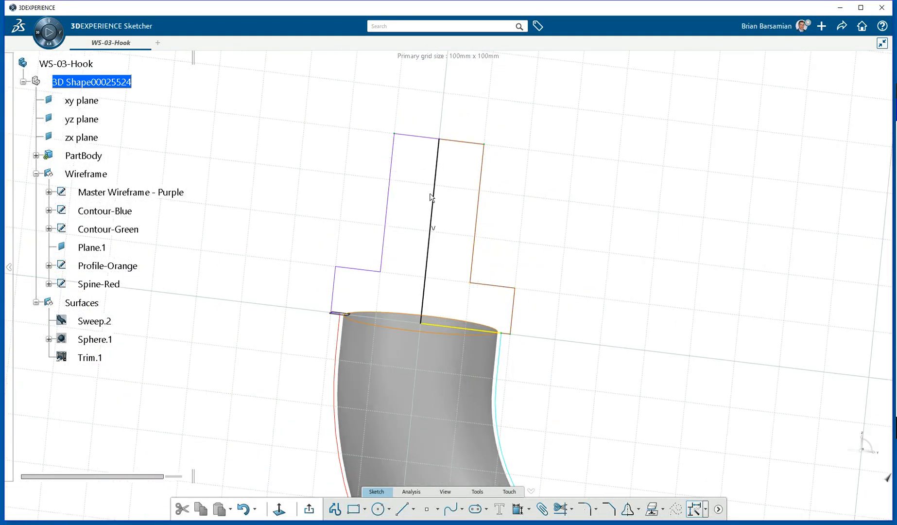
left_click_drag(440, 199, 460, 180)
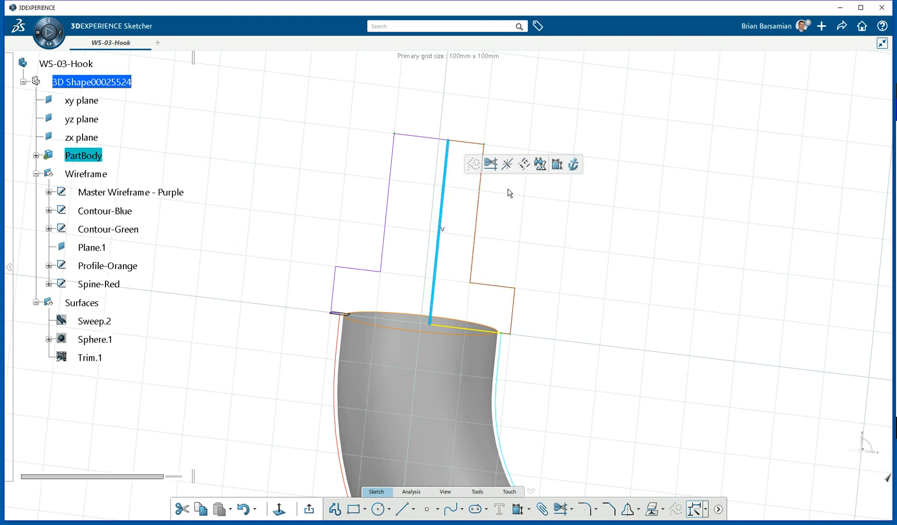
left_click(557, 166)
middle_click_drag(467, 297, 479, 139)
scroll(480, 139, "down", 5)
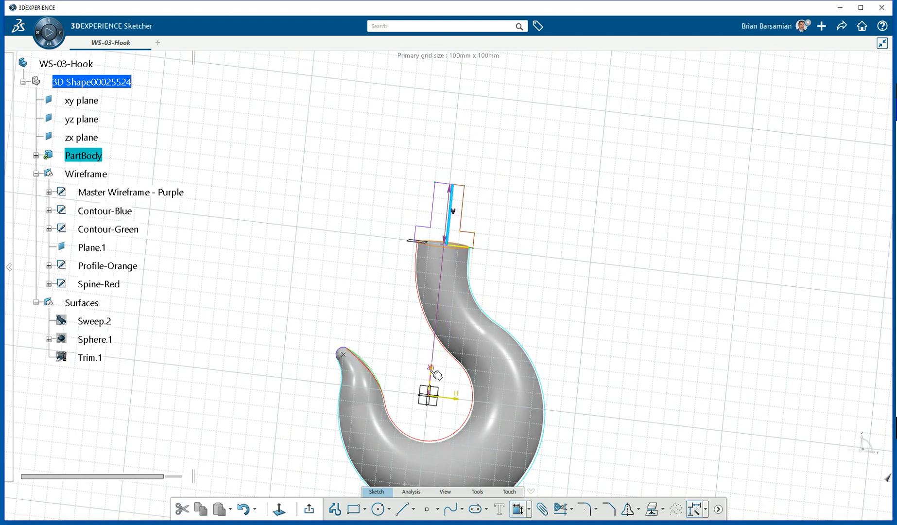
right_click(324, 278)
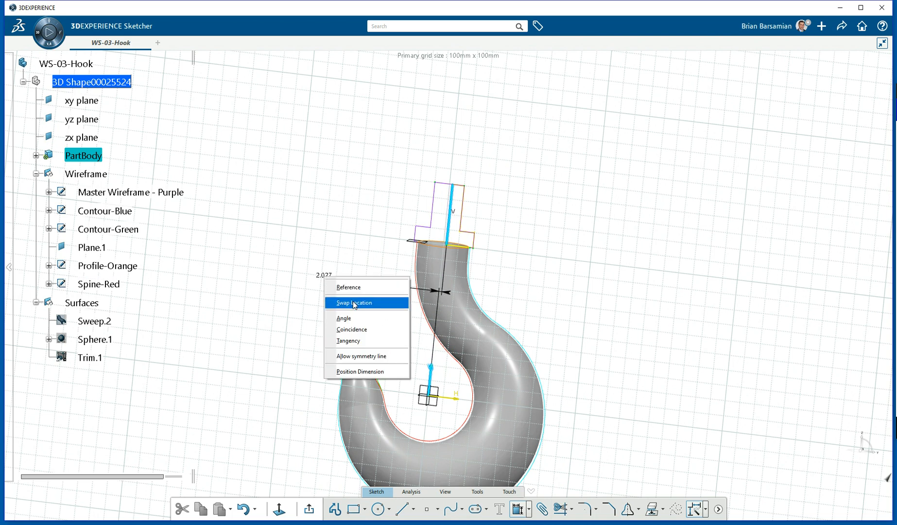
left_click(362, 330)
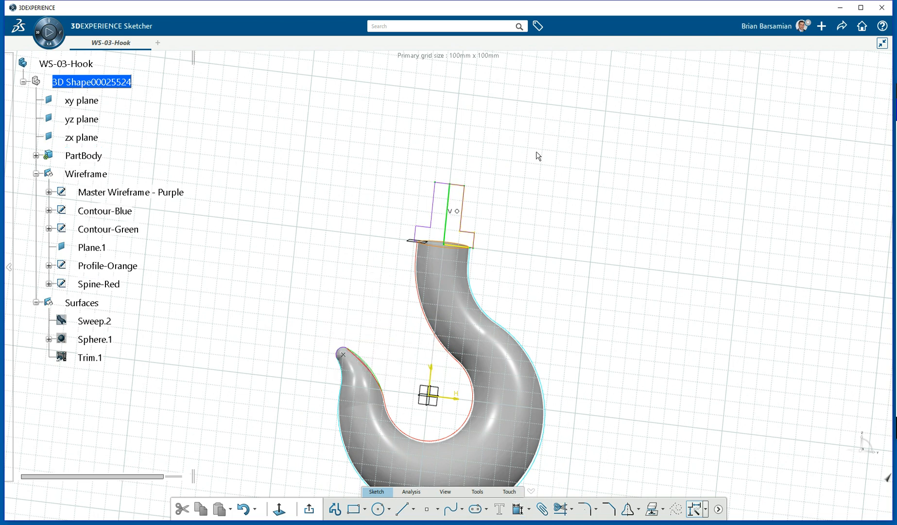
Draw a vertical axis from above the profile down to its top edge.
middle_click_drag(514, 157, 472, 212)
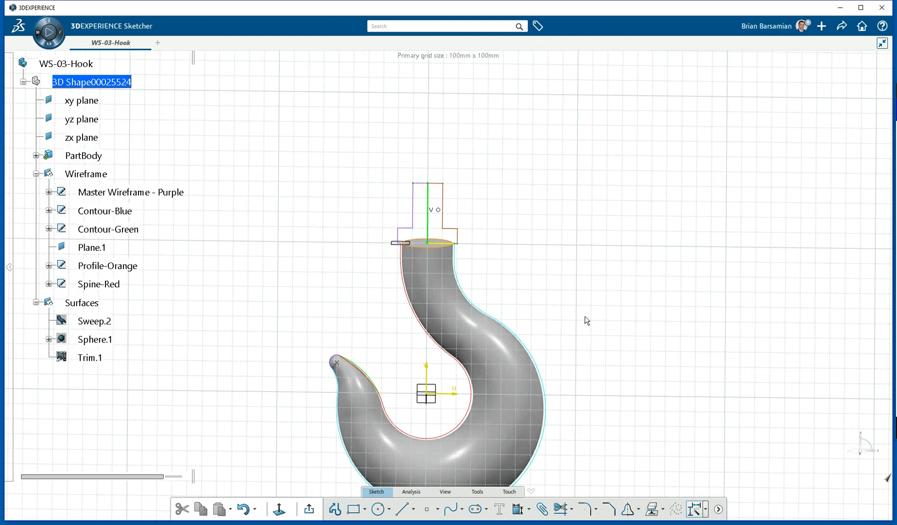
left_click(413, 509)
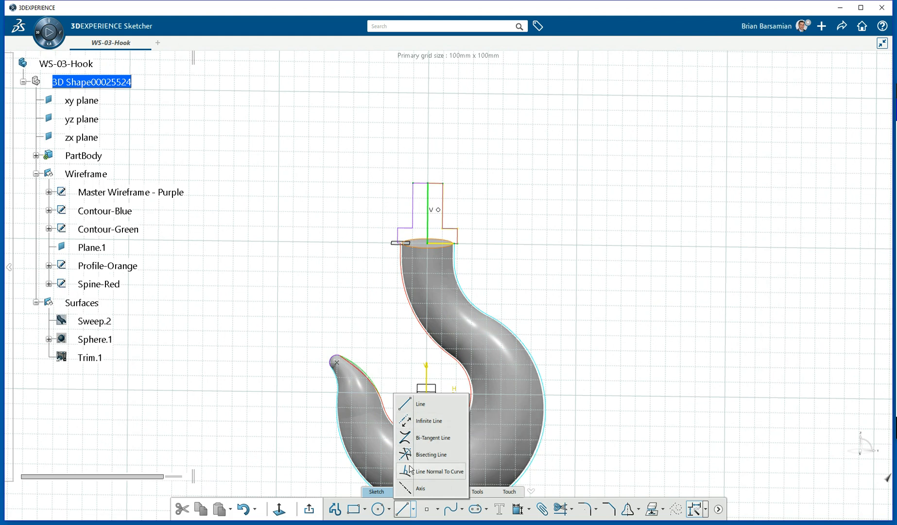
left_click(407, 494)
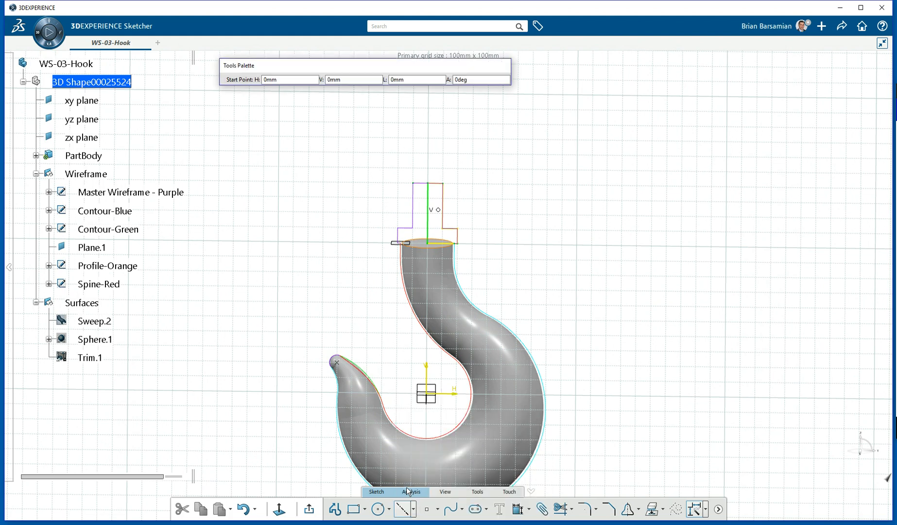
left_click(431, 132)
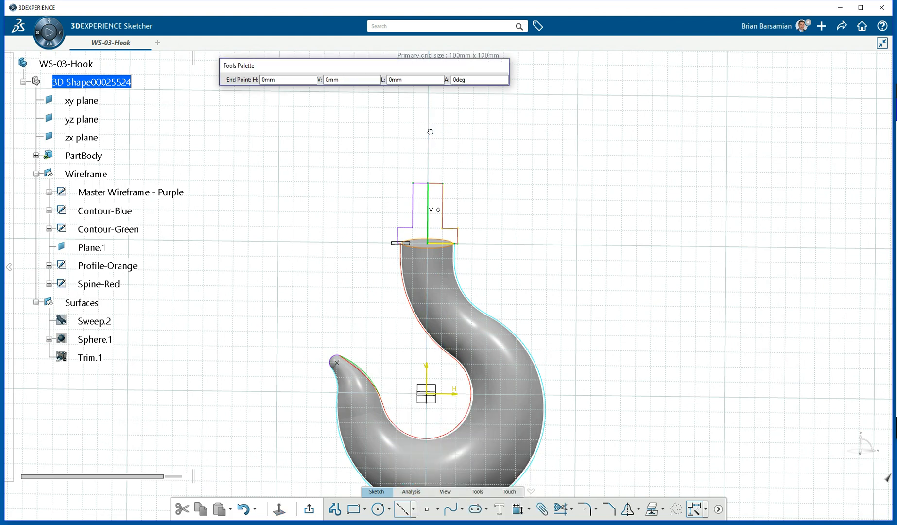
left_click(428, 173)
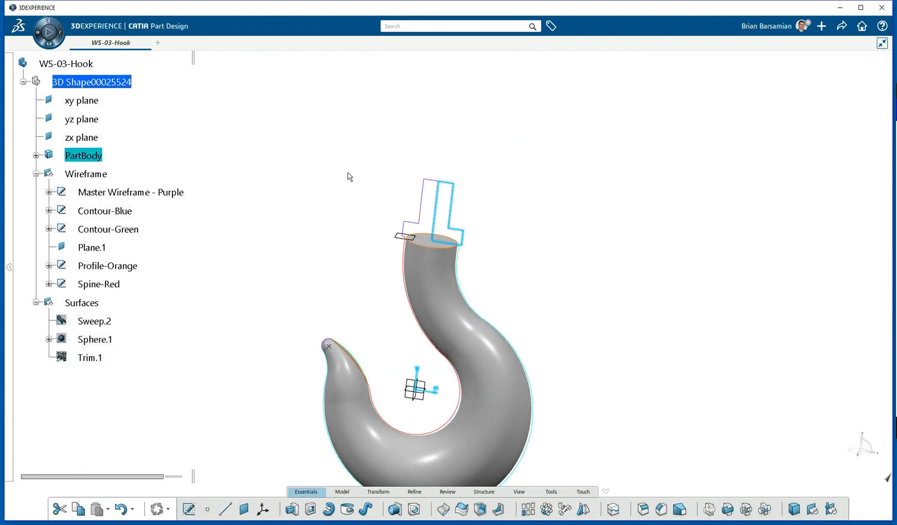
Hide the Master Wireframe-Purple, Contour-Blue/Green, Profile-Orange and Spine-Red curves.
left_click(349, 175)
right_click(111, 193)
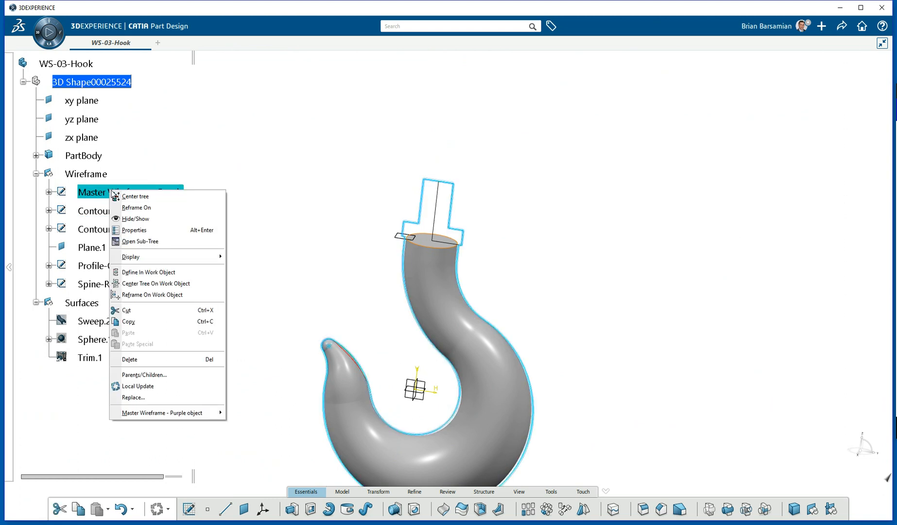
left_click(142, 218)
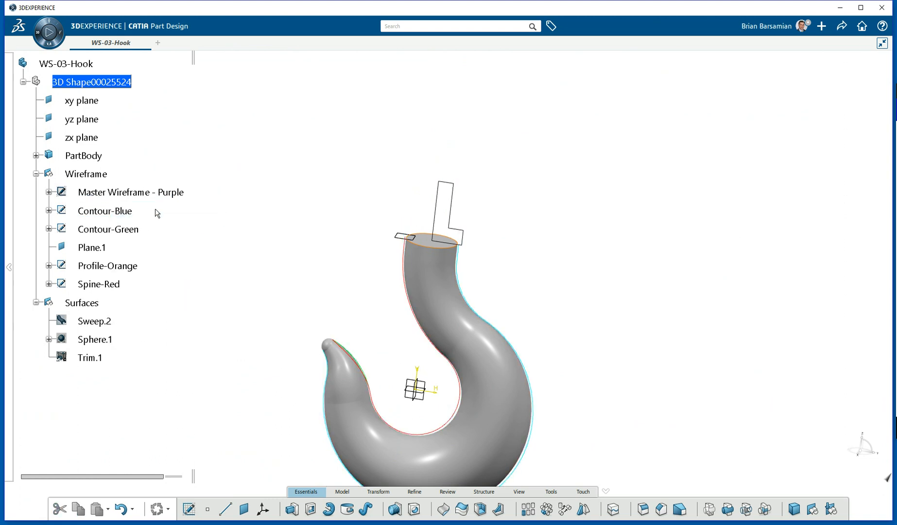
left_click(120, 214)
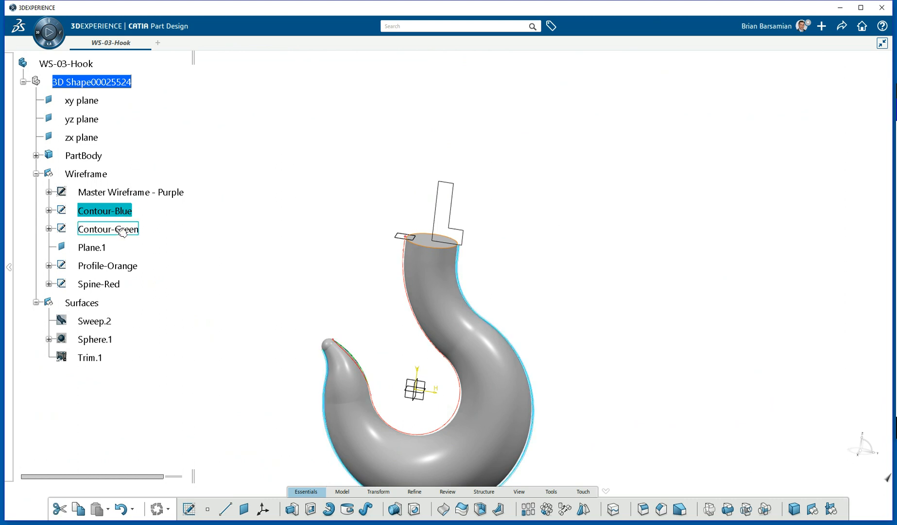
right_click(123, 229)
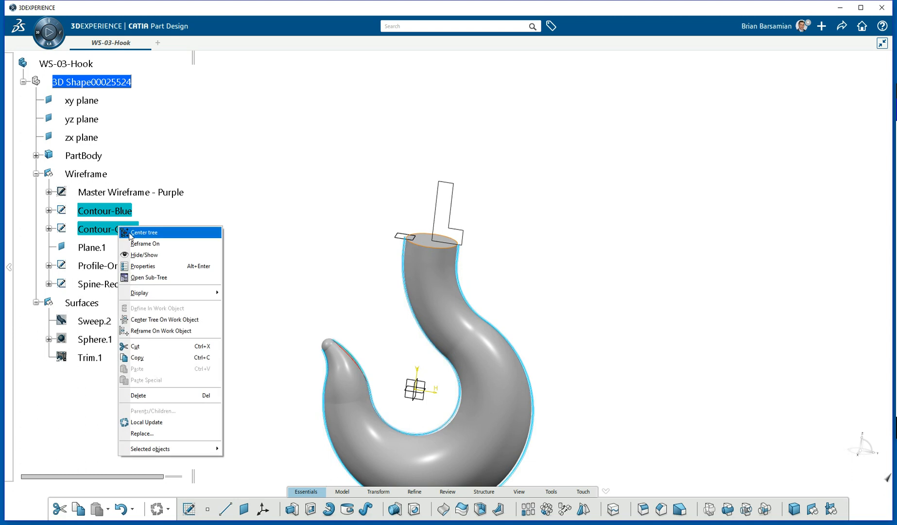
left_click(158, 258)
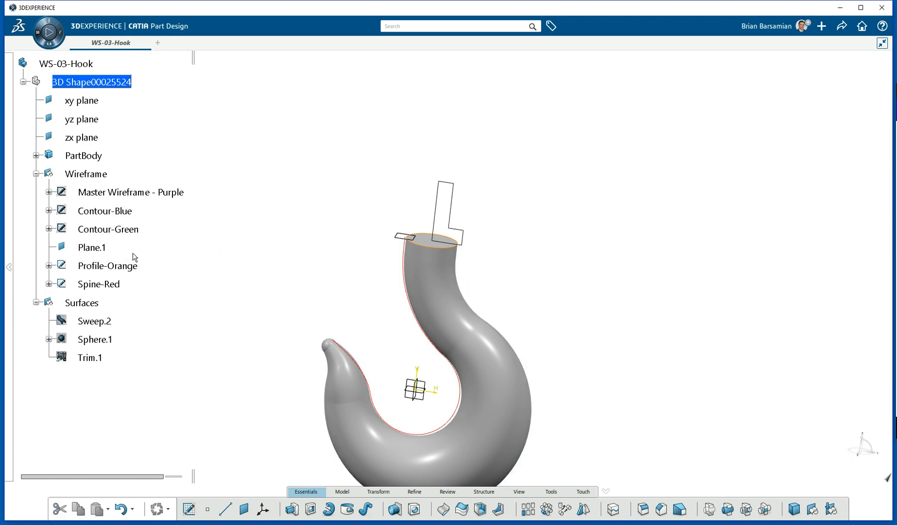
right_click(124, 266)
left_click(146, 294)
right_click(100, 285)
left_click(126, 315)
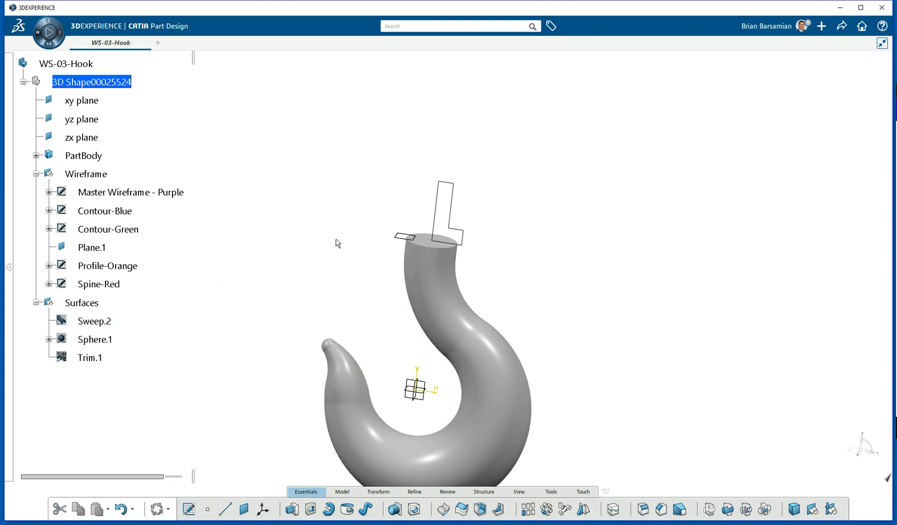
right_click(434, 396)
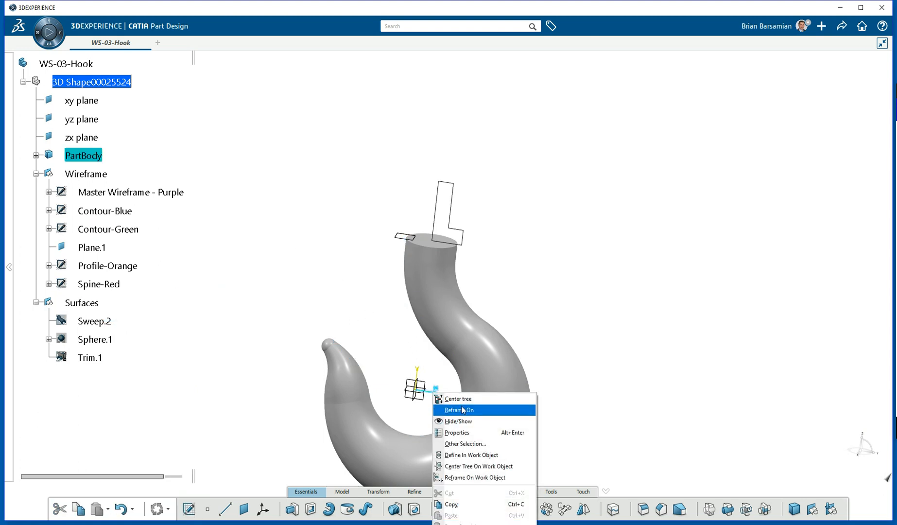
Hide the sketch's AbsoluteAxis.
left_click(462, 399)
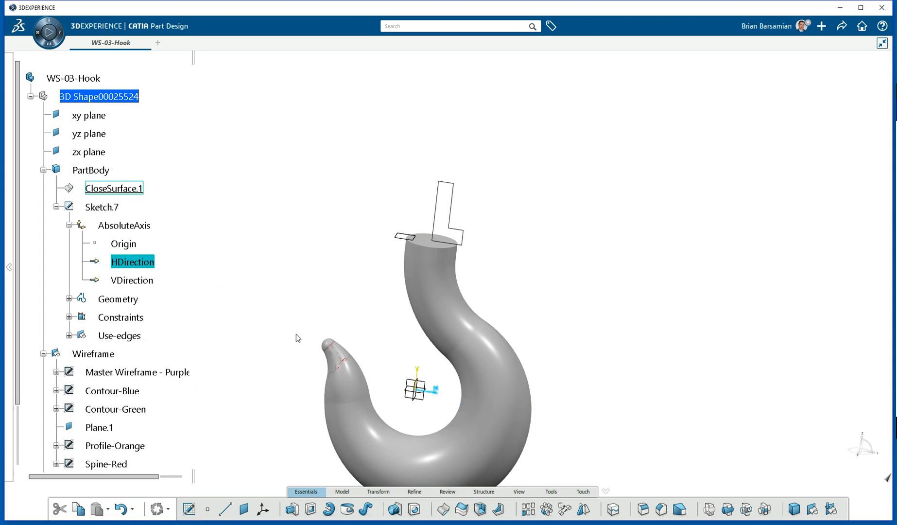
left_click(131, 225)
right_click(129, 226)
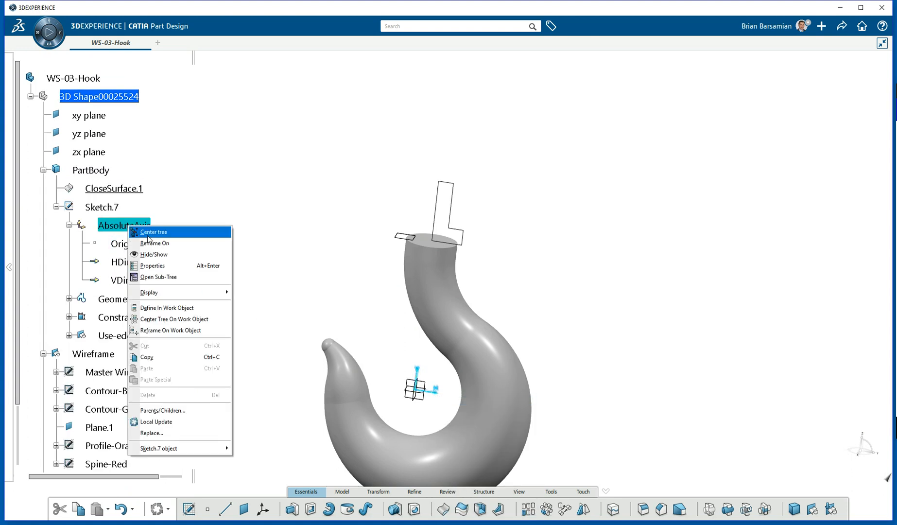
left_click(157, 257)
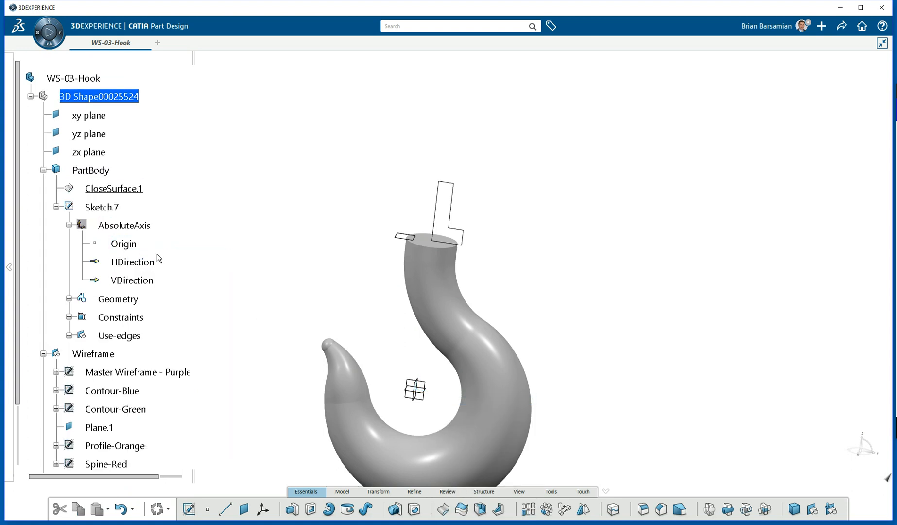
Rename Sketch.7 to Shaft in its feature properties.
right_click(108, 209)
left_click(131, 248)
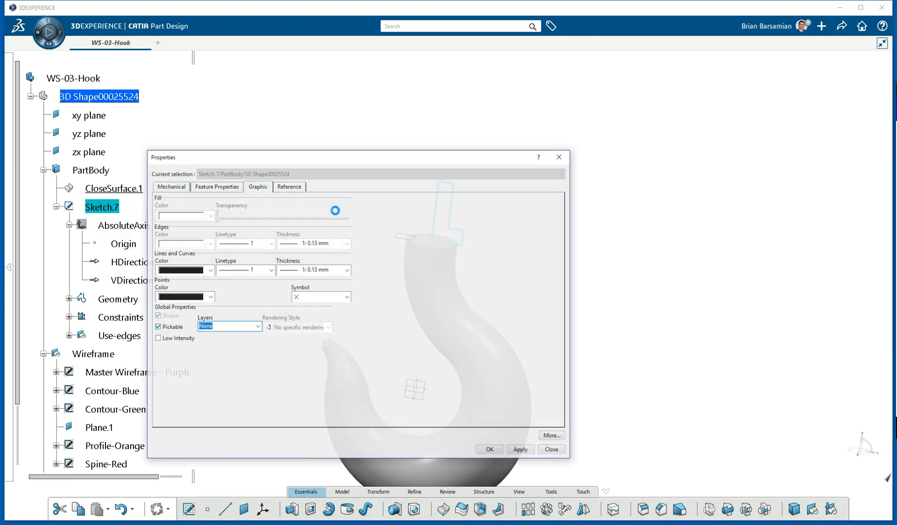
left_click(217, 187)
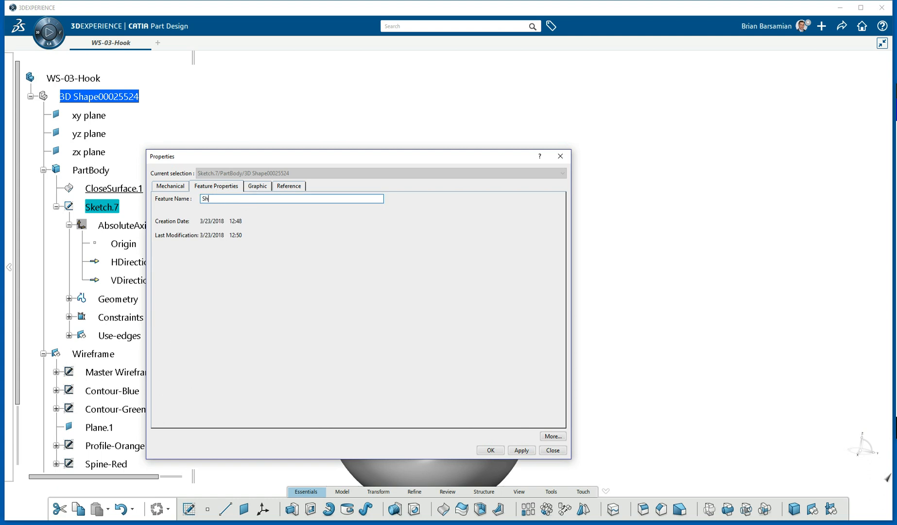
key("Return")
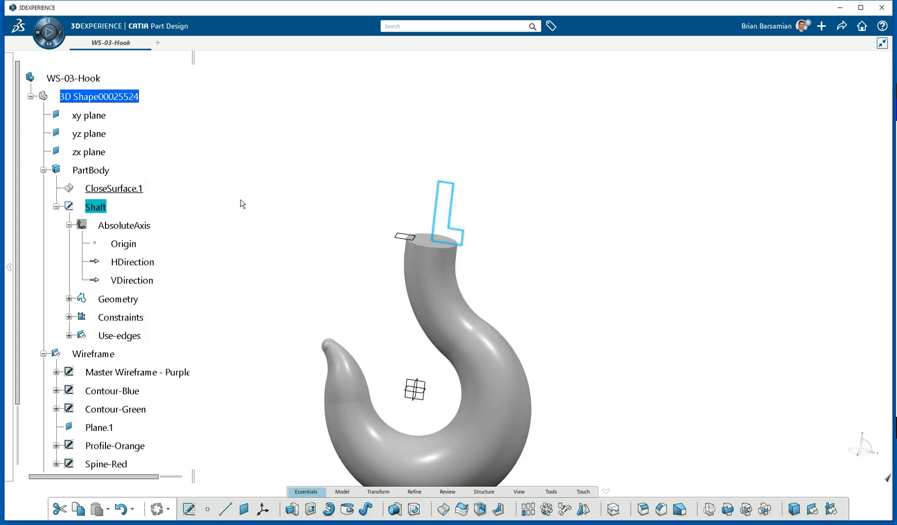
left_click(279, 193)
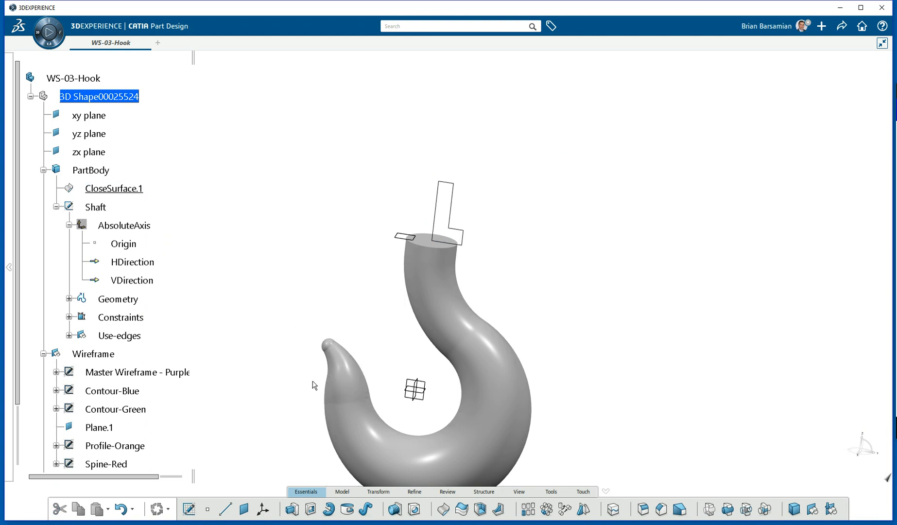
Revolve the Shaft sketch 360° into Shaft.1 atop the hook.
left_click(451, 222)
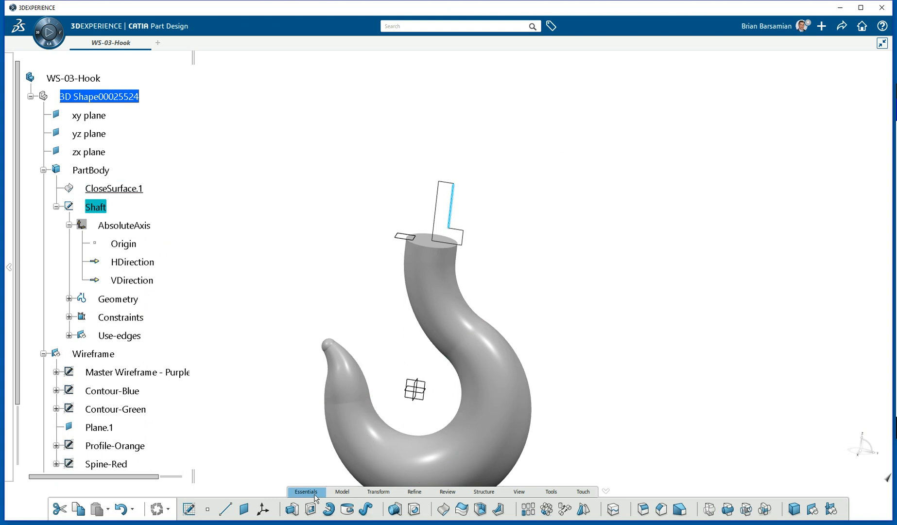
left_click(333, 508)
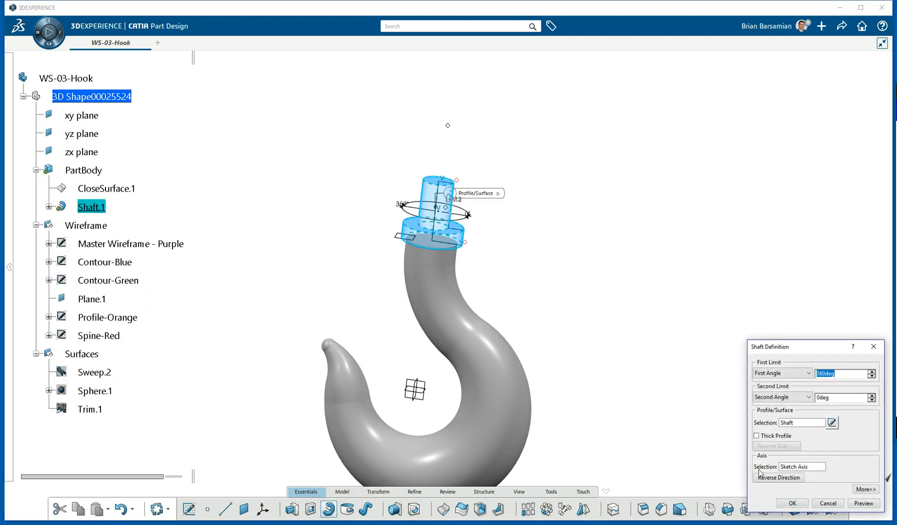
left_click(793, 504)
middle_click_drag(550, 263, 576, 192)
Hide Plane.1, then collapse the Wireframe and Surfaces branches of the tree.
middle_click_drag(492, 255, 454, 155)
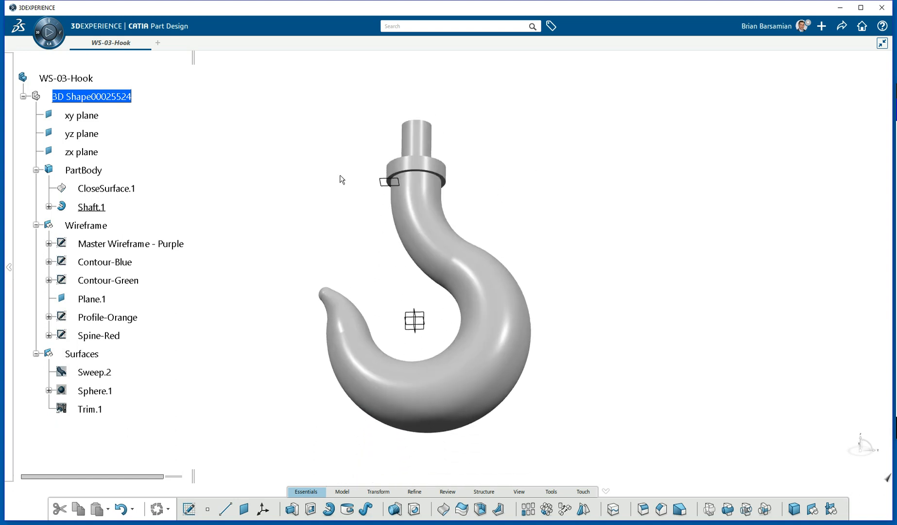
right_click(380, 180)
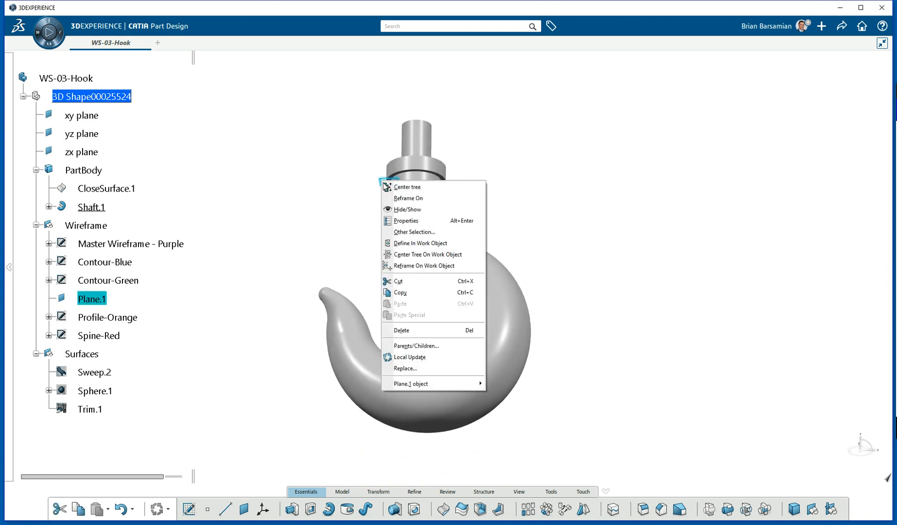
left_click(405, 210)
middle_click_drag(480, 183, 506, 153)
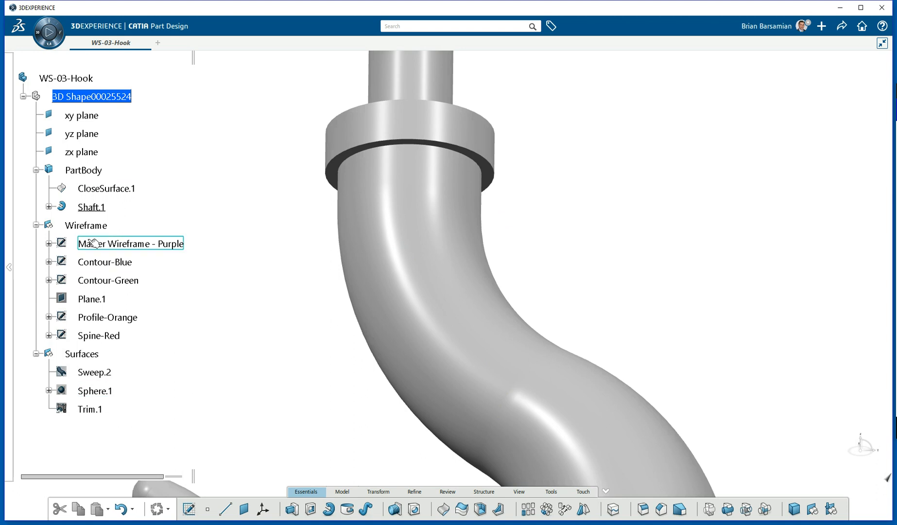
left_click(36, 225)
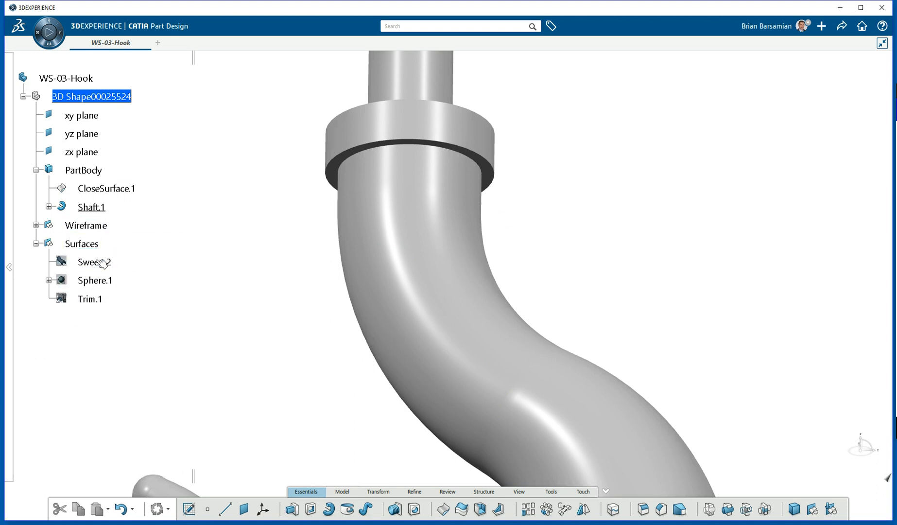
left_click(36, 243)
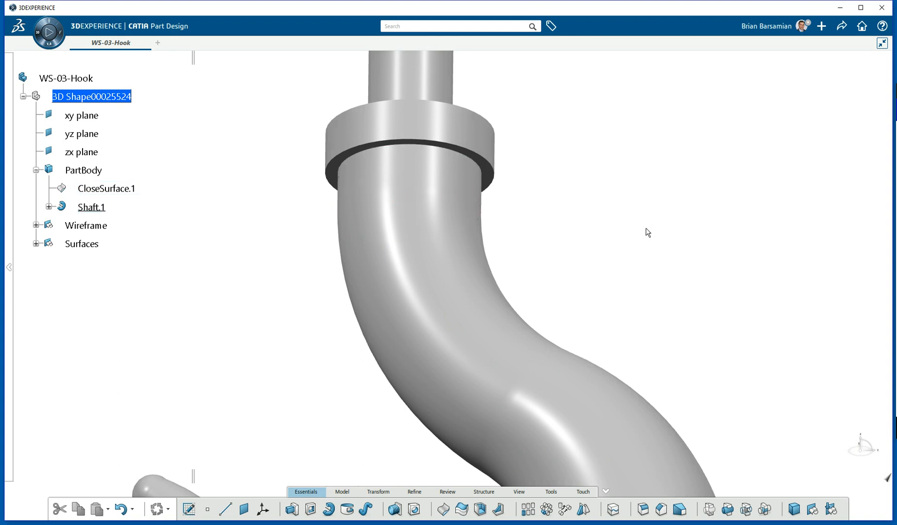
Fillet the edge under the collar at 5mm, keeping the collar's outer bottom edge.
left_click(645, 508)
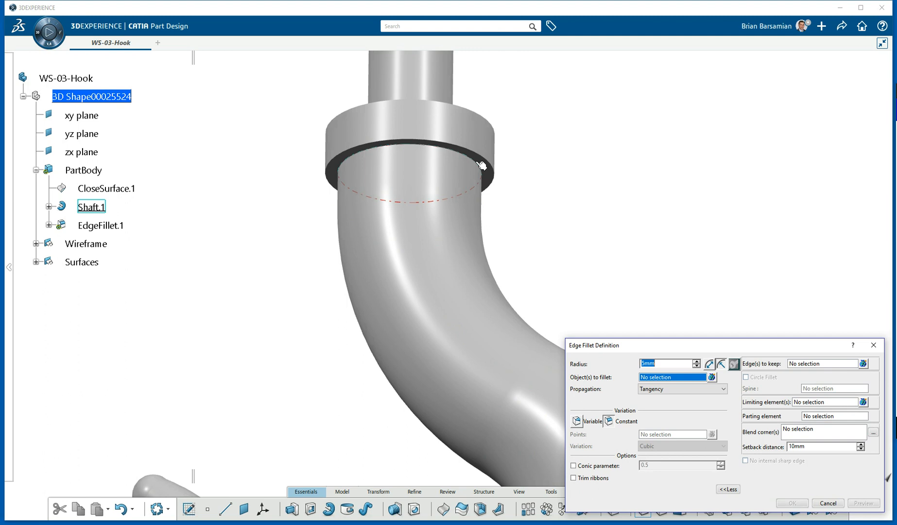
left_click(481, 165)
middle_click_drag(474, 129, 446, 290)
left_click(804, 364)
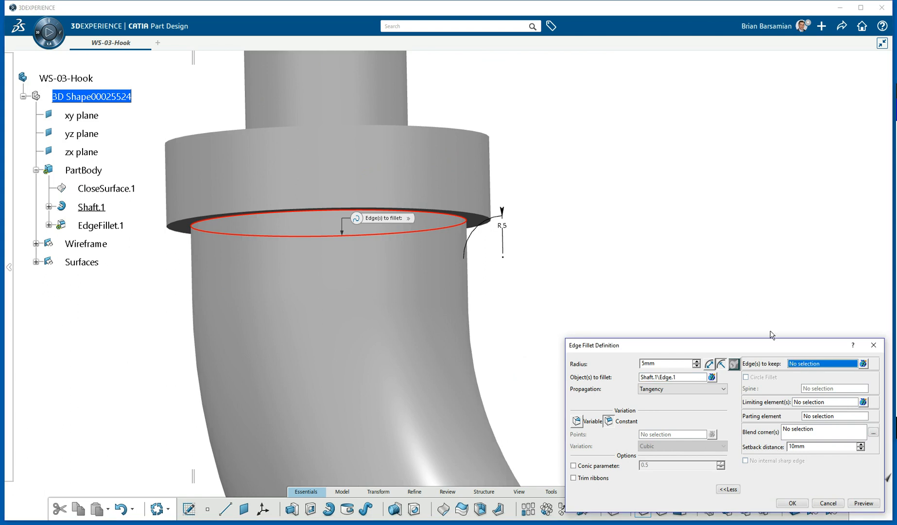
left_click(484, 220)
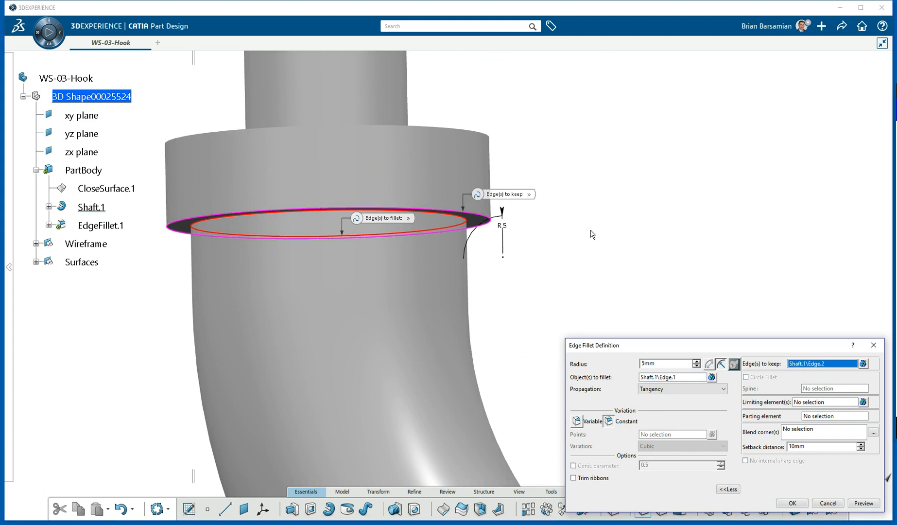
left_click(790, 506)
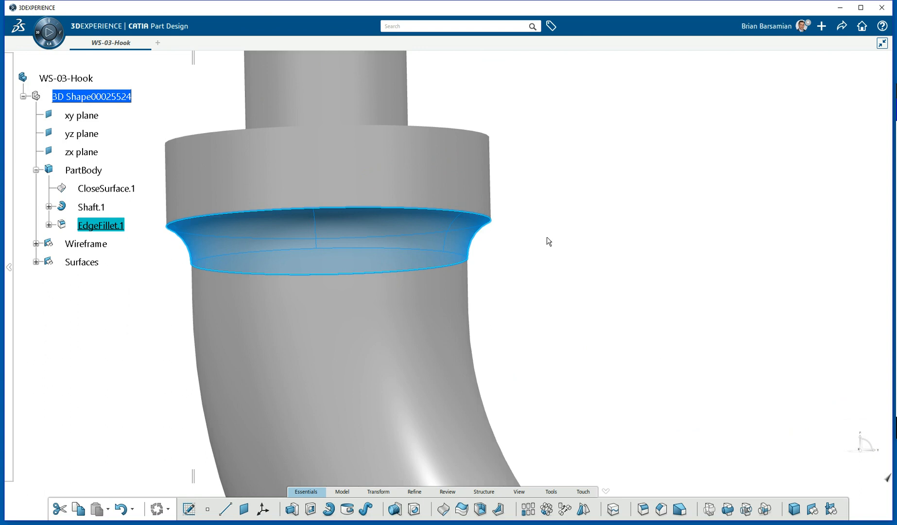
Edit EdgeFillet.1 to also round the inner edge of the collar's top face.
double_click(464, 234)
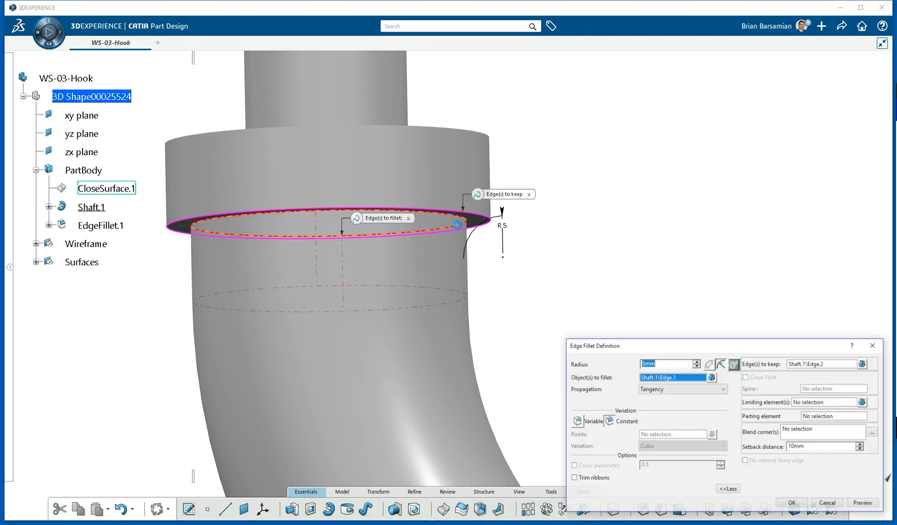
middle_click_drag(458, 122, 468, 200)
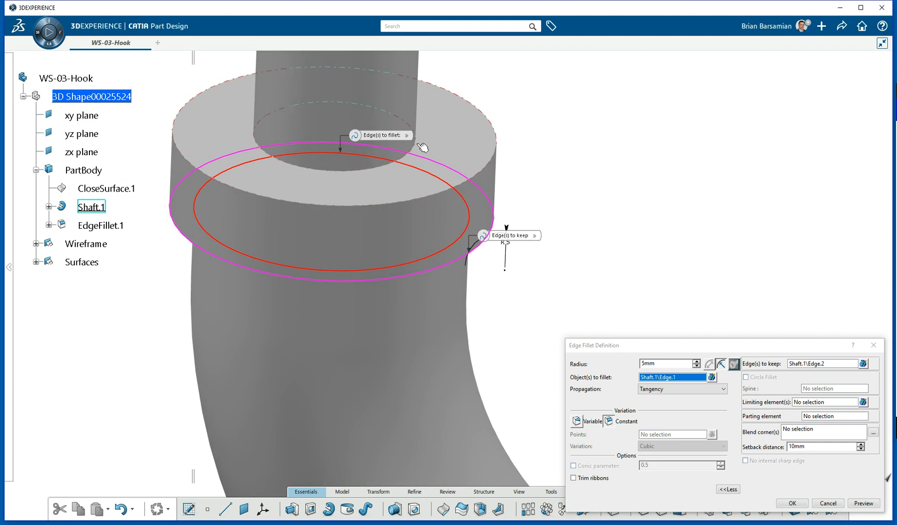
left_click(417, 150)
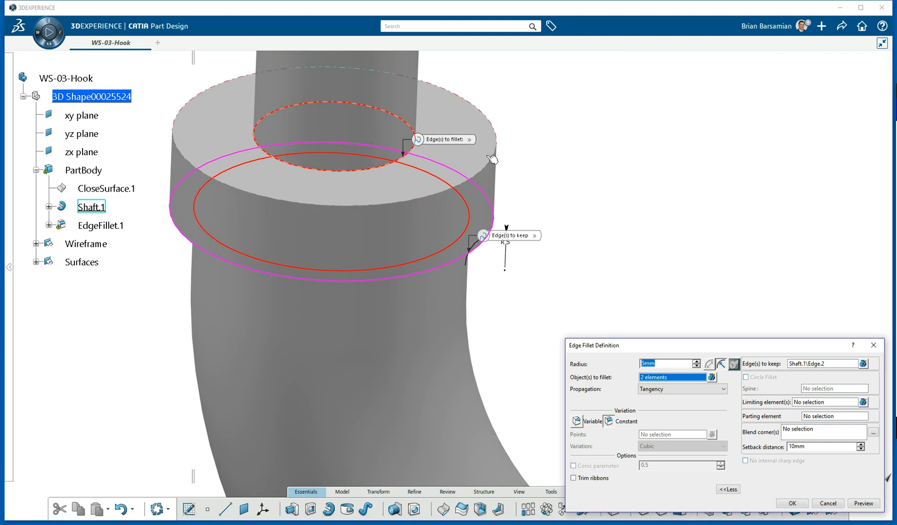
left_click(791, 502)
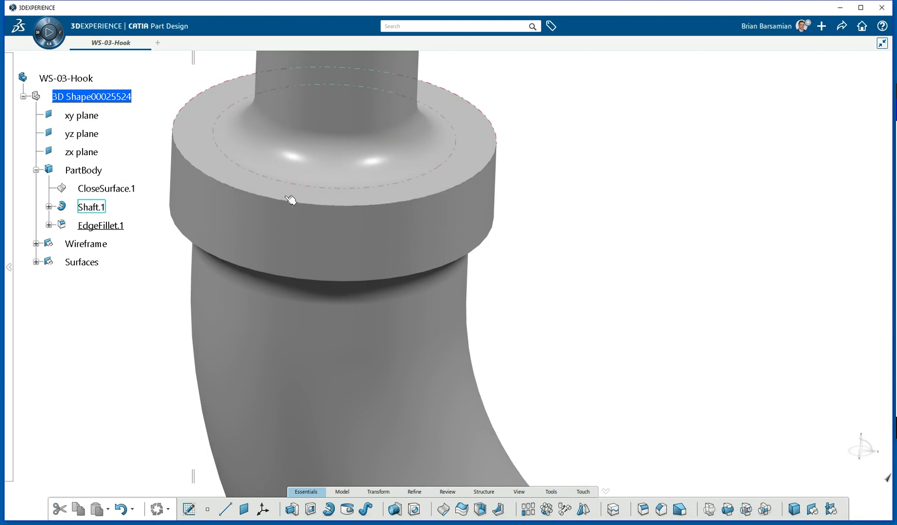
left_click(95, 170)
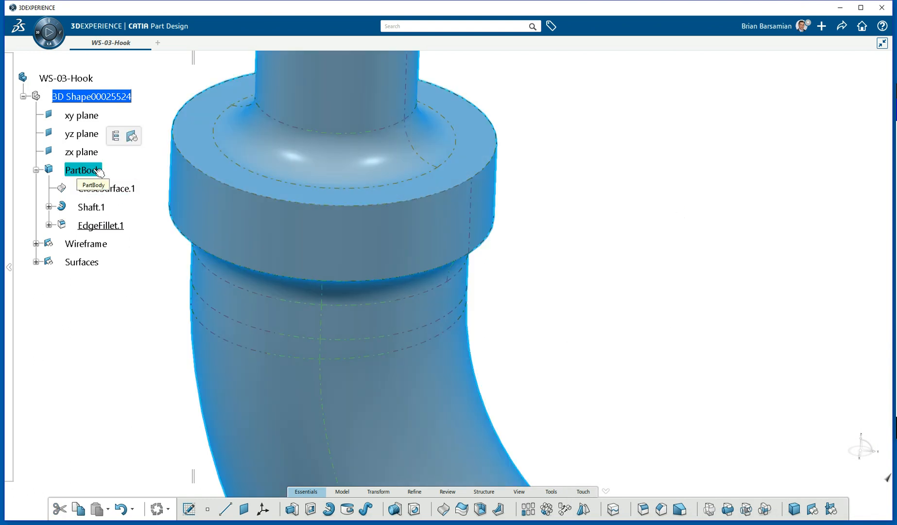
Colour the whole hook part periwinkle purple through Object Properties.
right_click(701, 180)
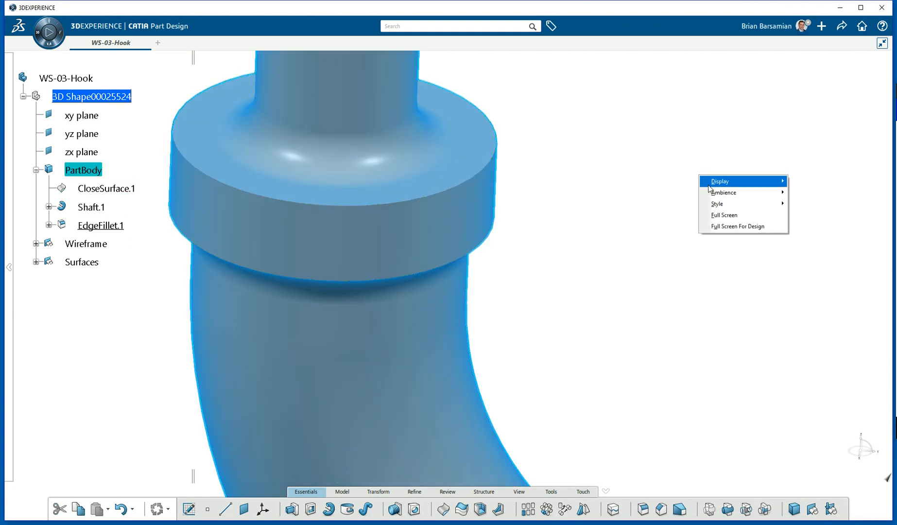
mouse_move(727, 182)
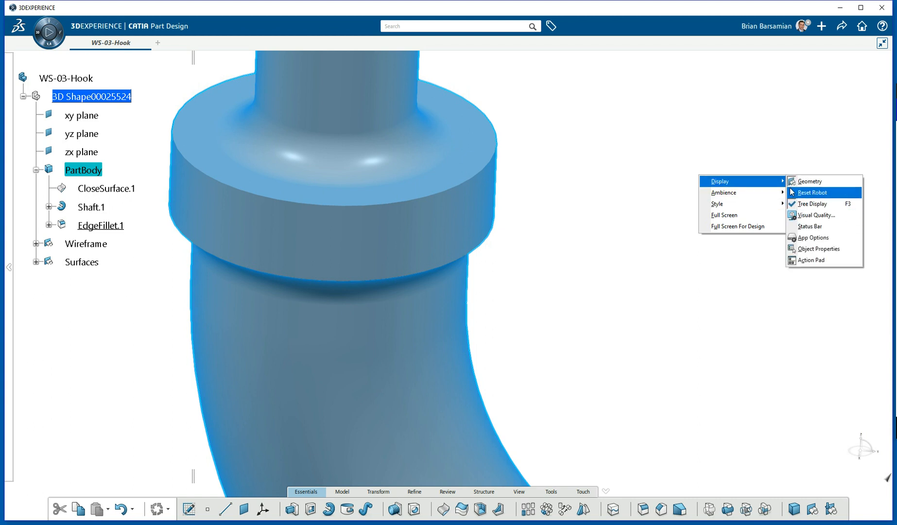
left_click(818, 249)
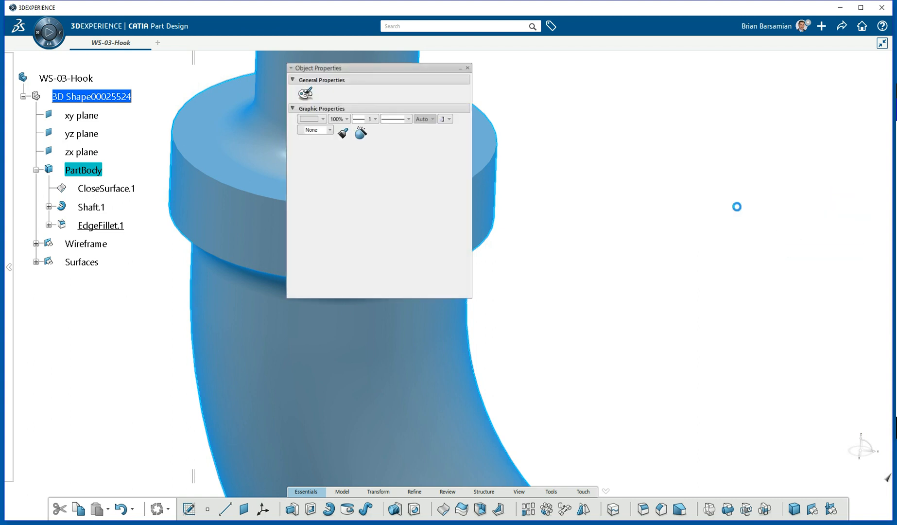
left_click_drag(407, 72, 508, 79)
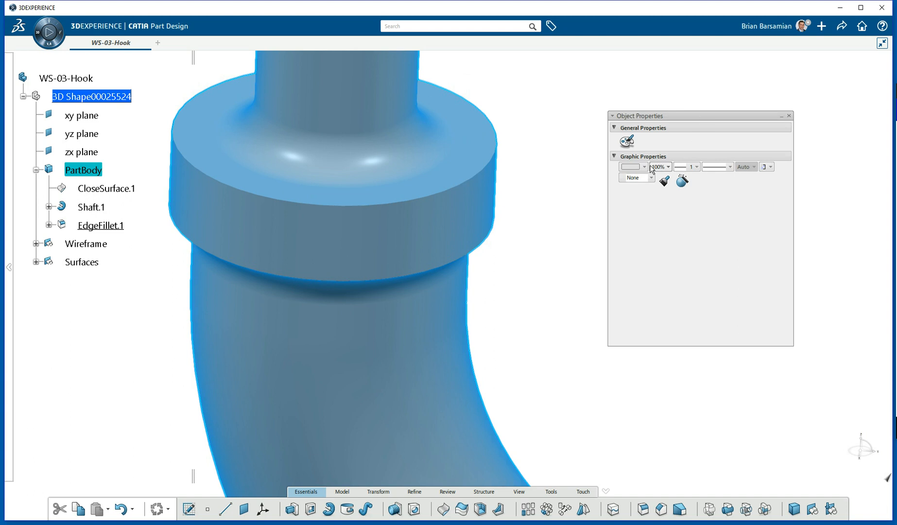
left_click(644, 167)
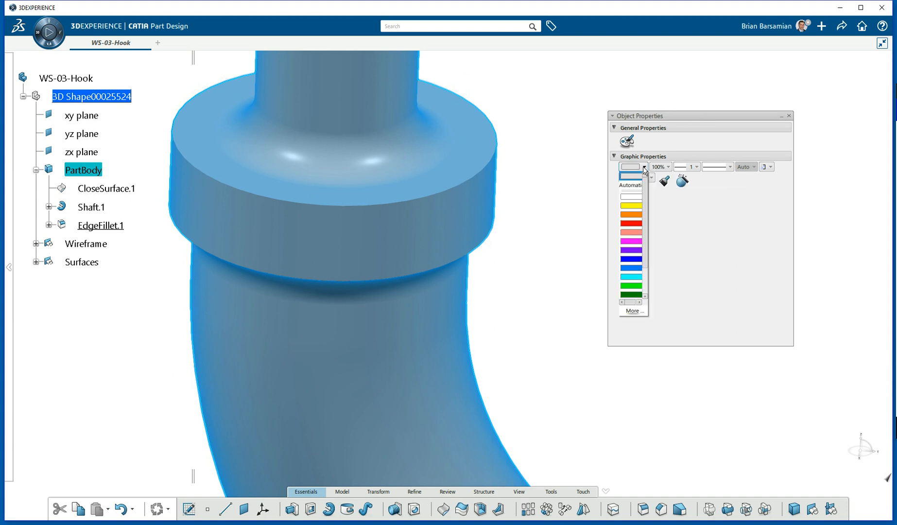
left_click(634, 312)
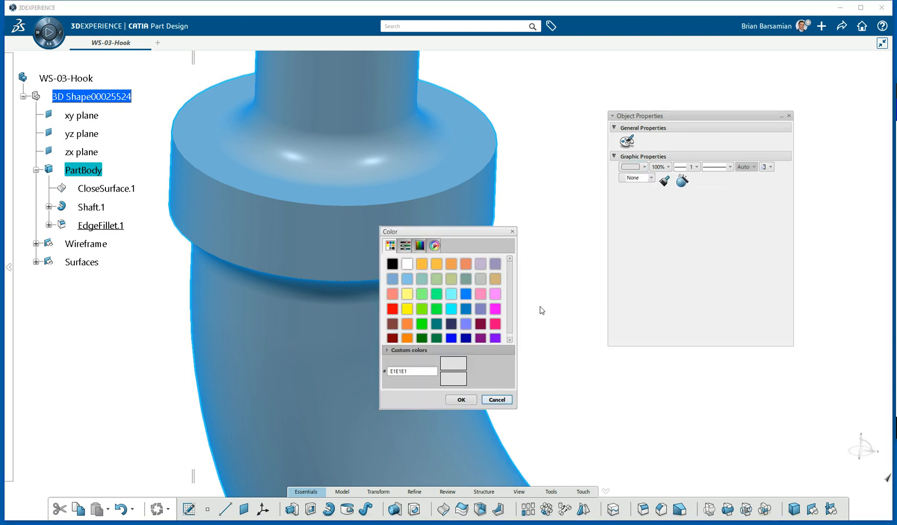
left_click(480, 308)
left_click(461, 400)
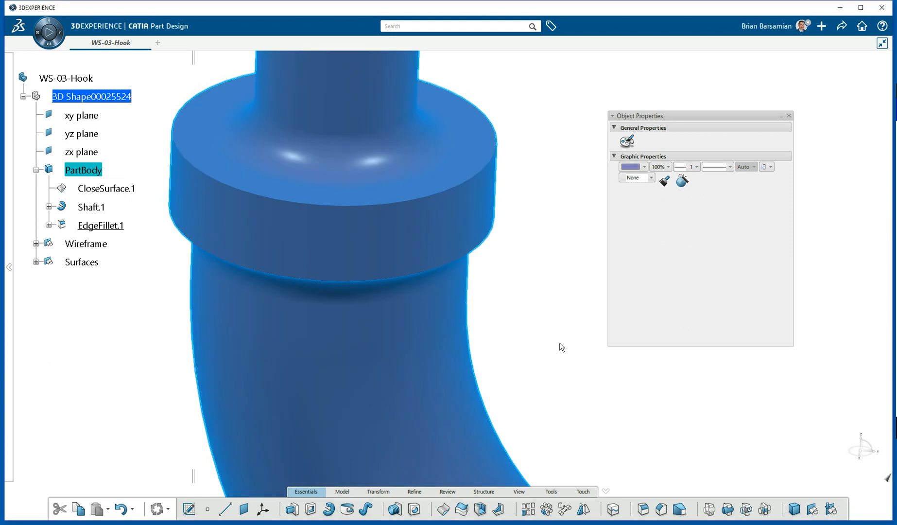
left_click(559, 349)
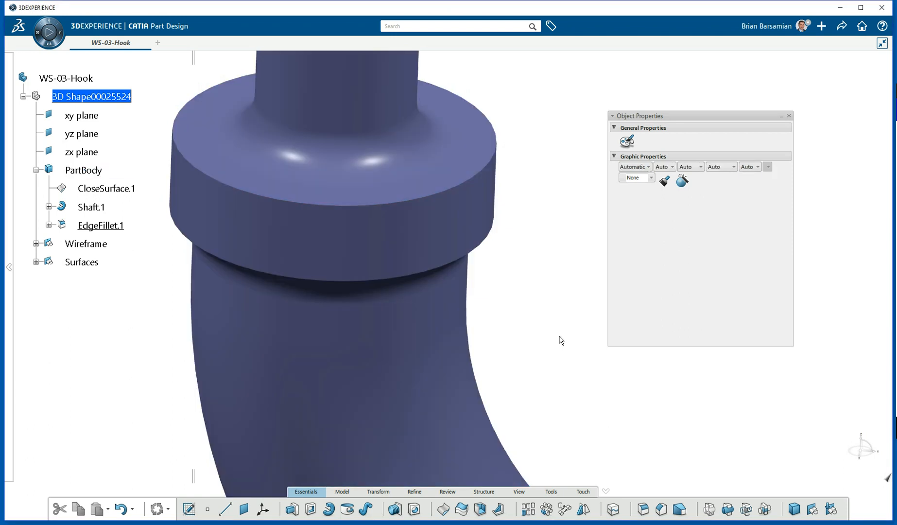
Colour the EdgeFillet.1 collar faces bright blue.
left_click(102, 225)
left_click(645, 167)
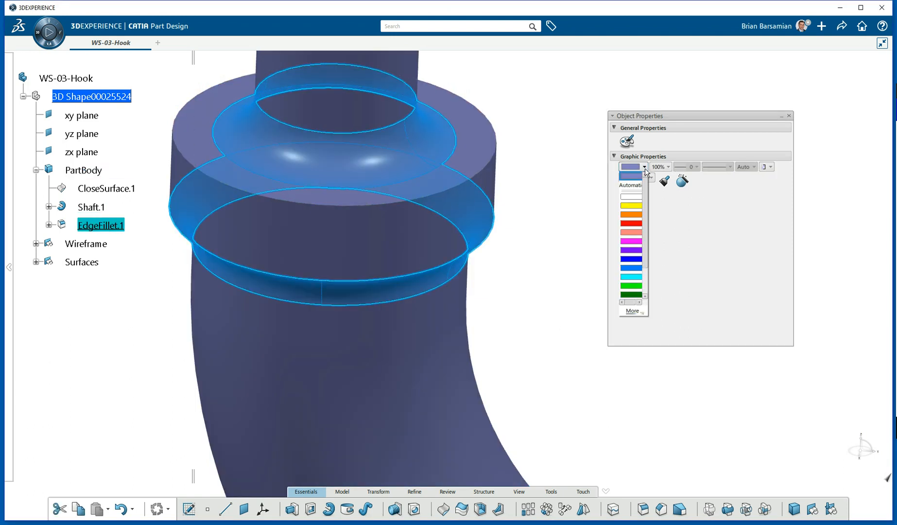
left_click(633, 267)
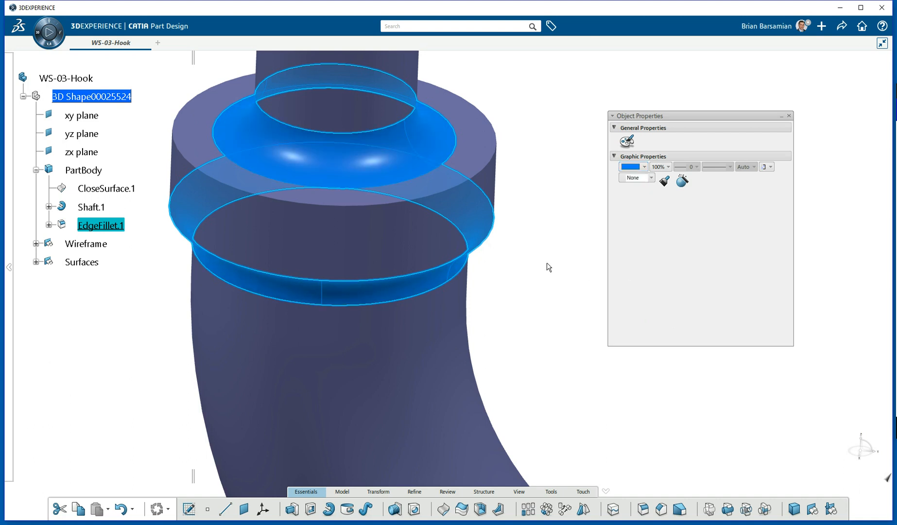
left_click(547, 265)
middle_click_drag(537, 274, 538, 331)
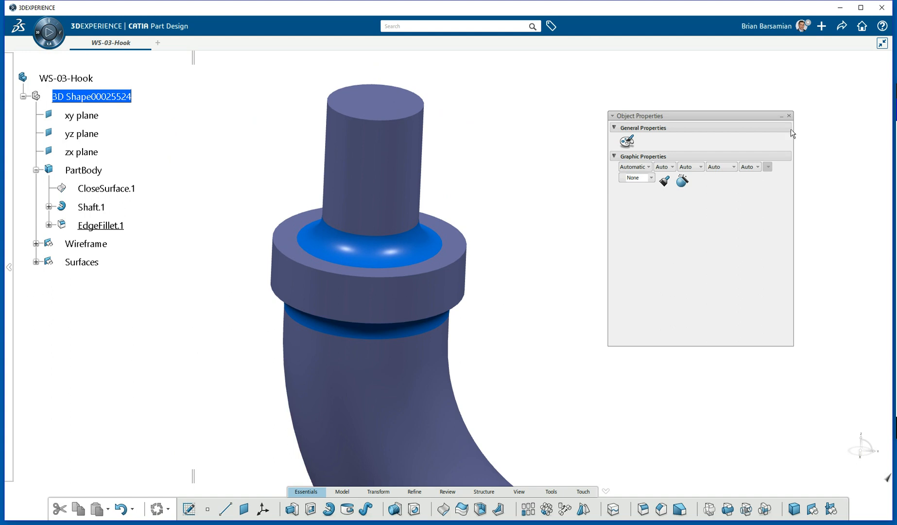
left_click(423, 117)
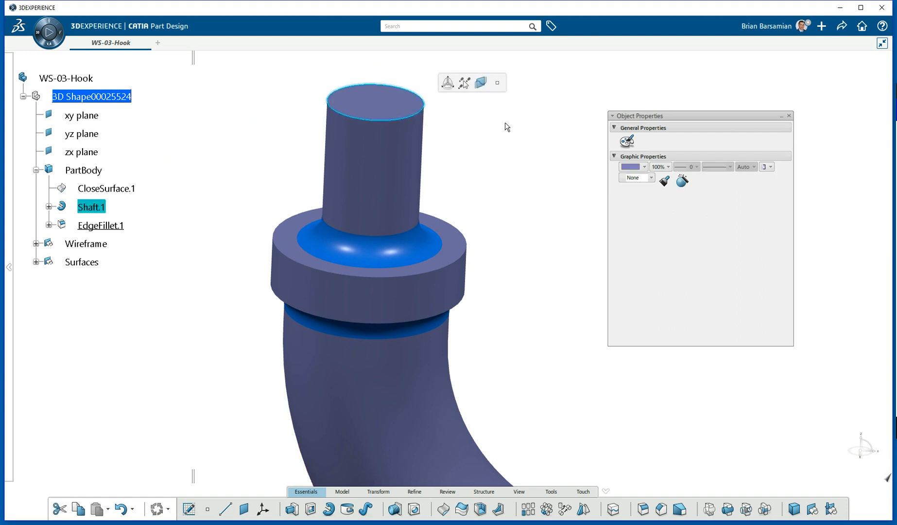
Chamfer the shaft's top edge with a 2 mm length.
left_click(661, 509)
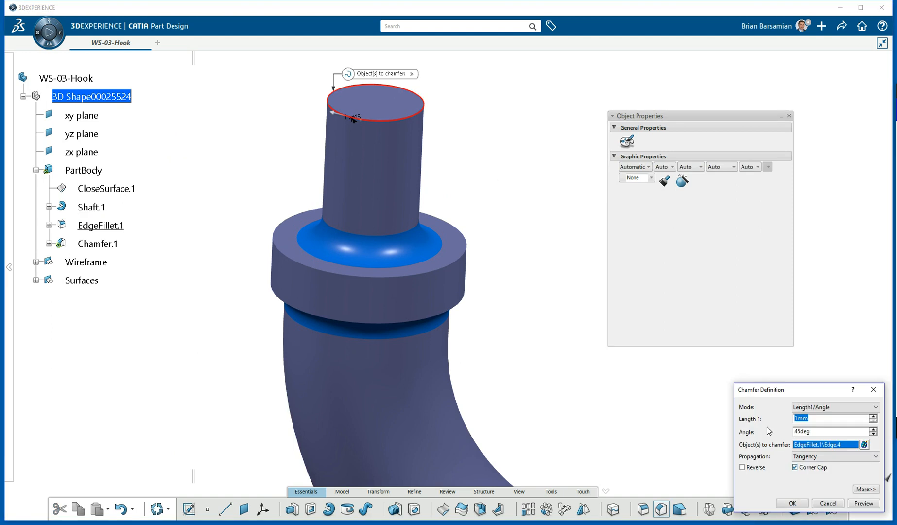
left_click_drag(814, 390, 540, 88)
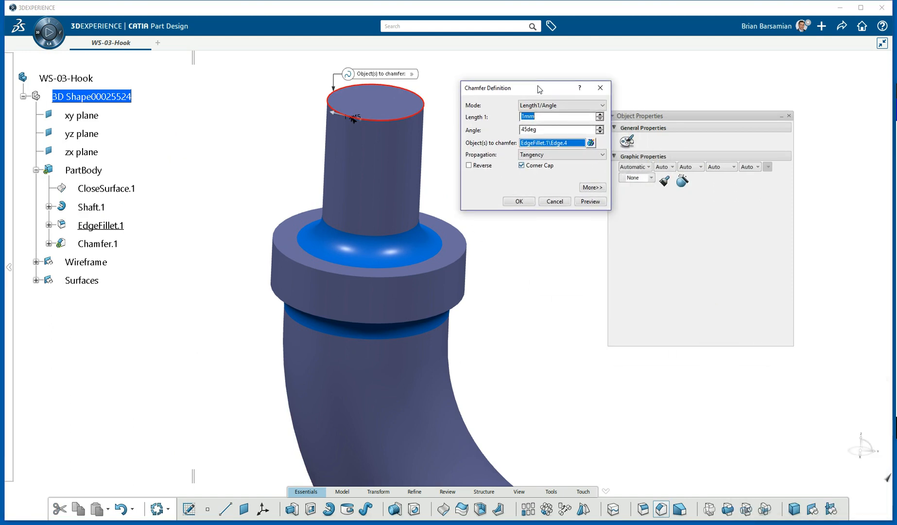
type("2")
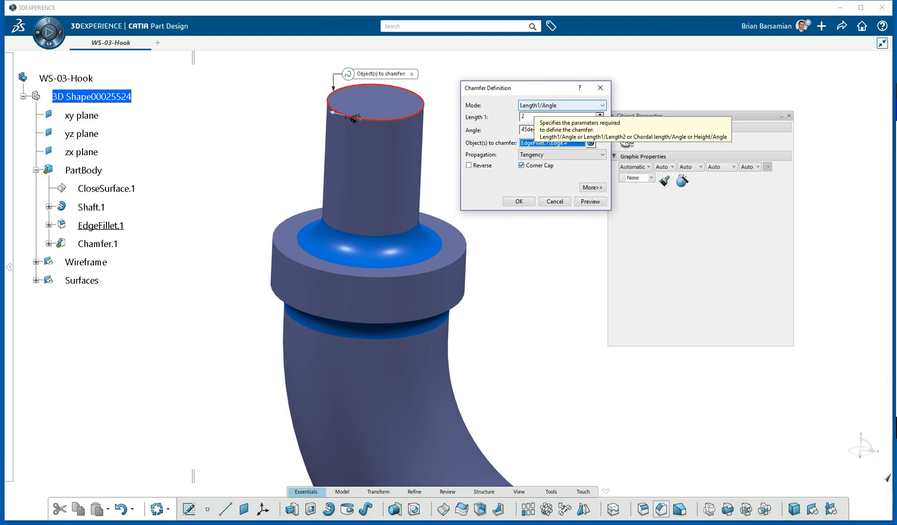
key("Return")
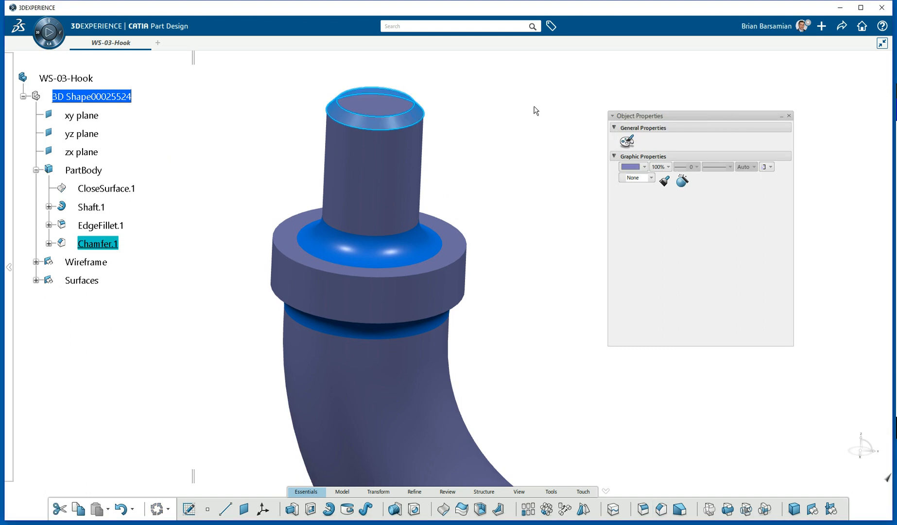
left_click(520, 113)
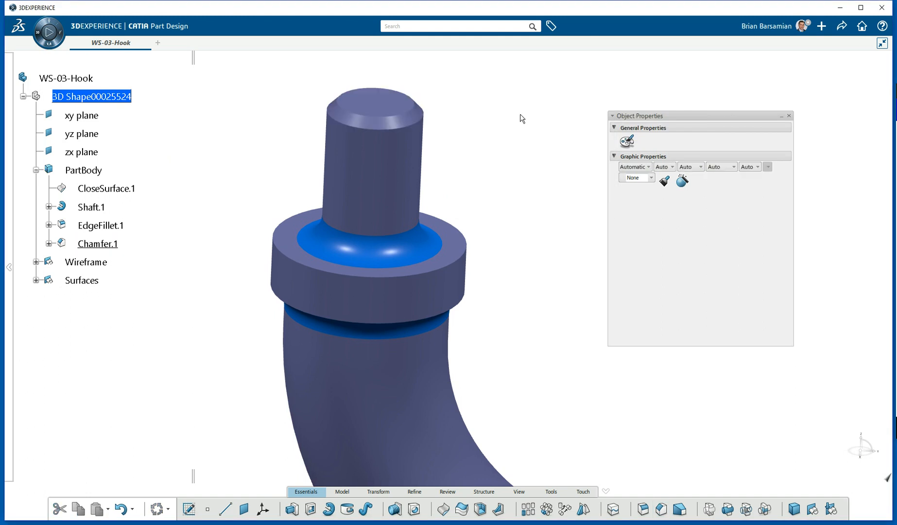
Colour Chamfer.1 orange.
left_click(99, 244)
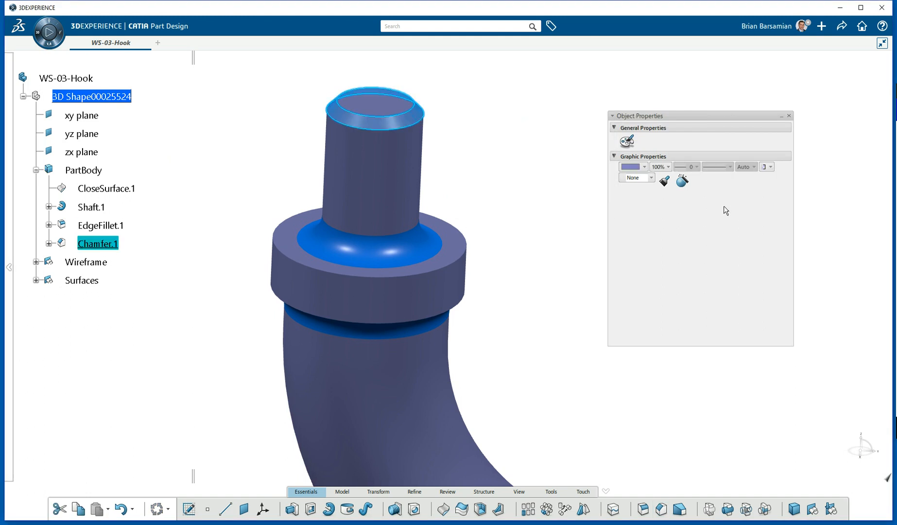
left_click(645, 167)
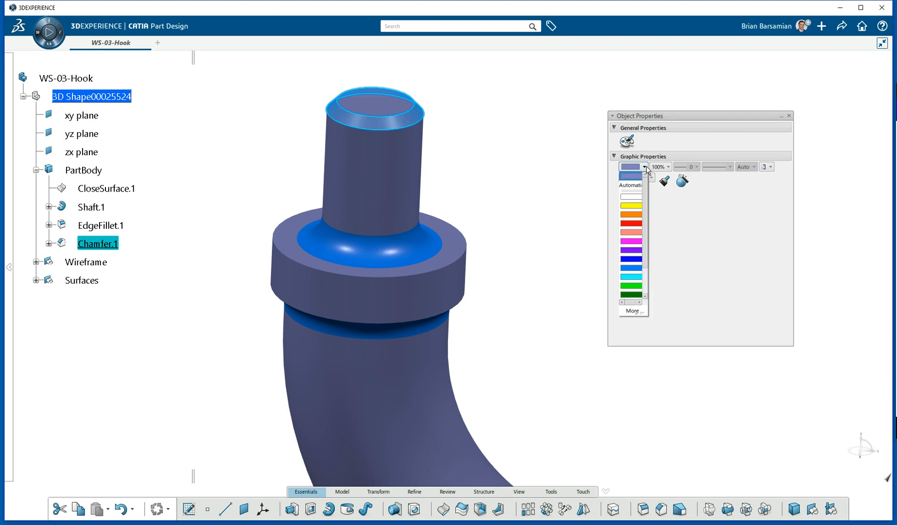
left_click(636, 214)
left_click(535, 176)
middle_click_drag(518, 156, 538, 170)
middle_click_drag(365, 243, 347, 225)
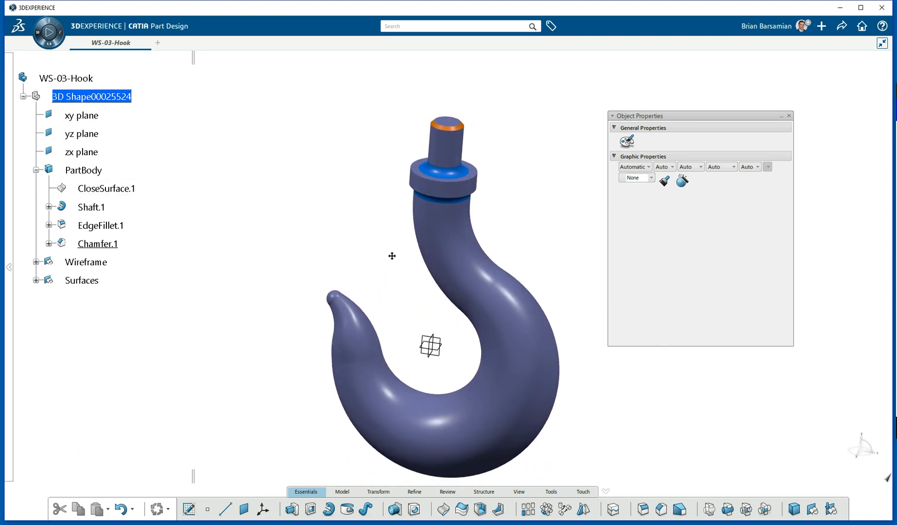
middle_click_drag(392, 257, 388, 222)
Close Object Properties and show the Master Wireframe - Purple curves from the Wireframe group.
left_click(789, 115)
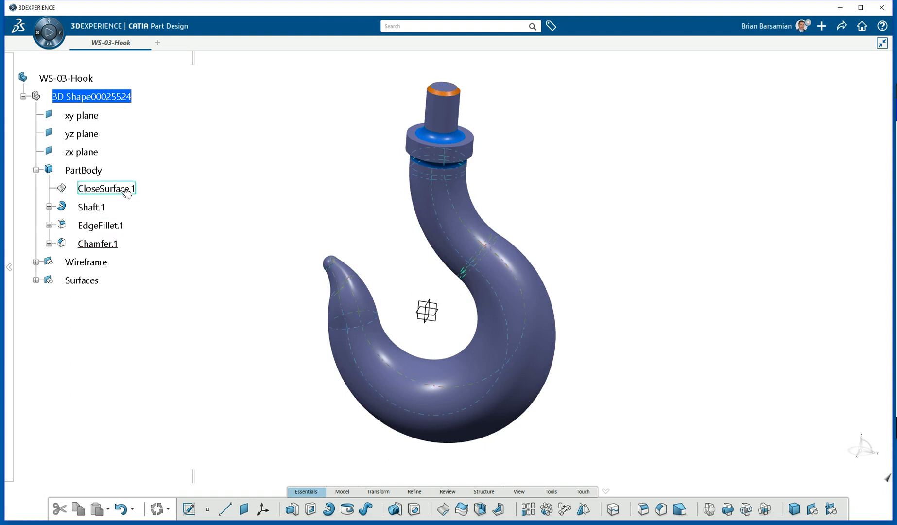
left_click(36, 263)
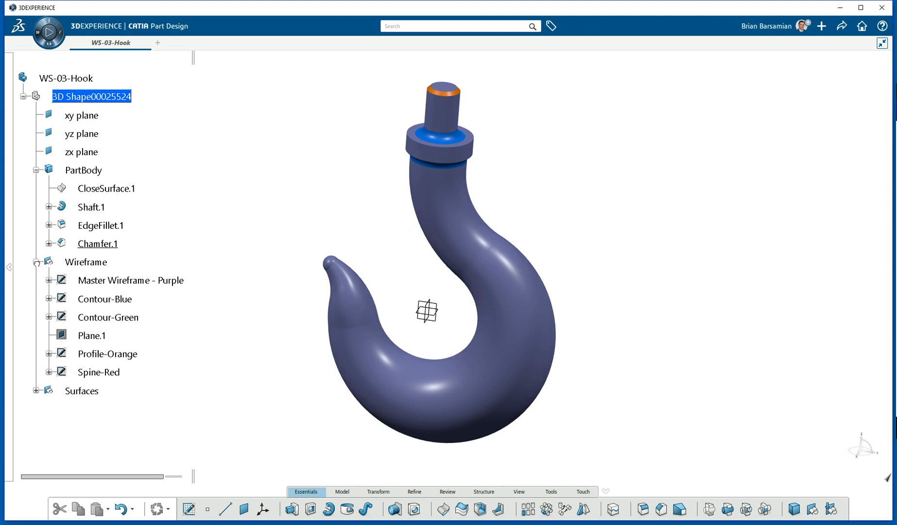
right_click(127, 282)
left_click(151, 309)
Hide the hook solid to check the wireframe outline, then undo to restore it.
middle_click_drag(320, 244, 345, 245)
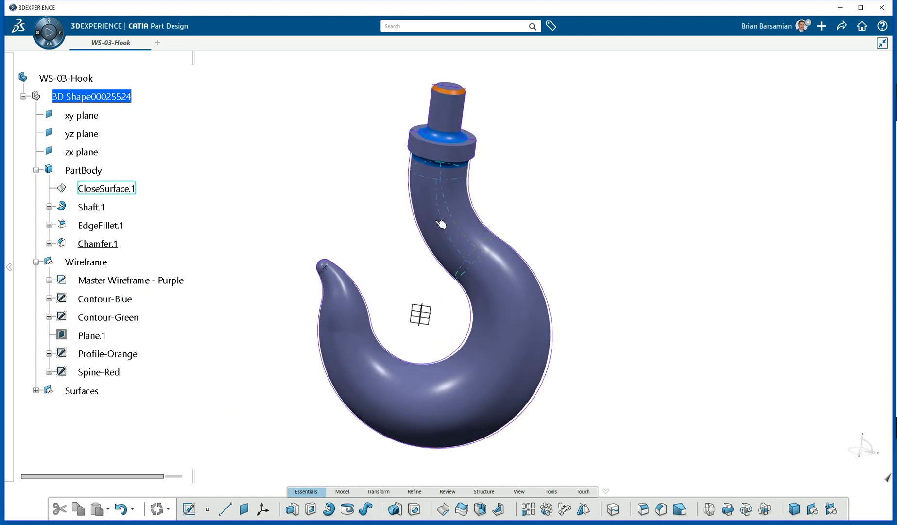
right_click(440, 224)
left_click(461, 250)
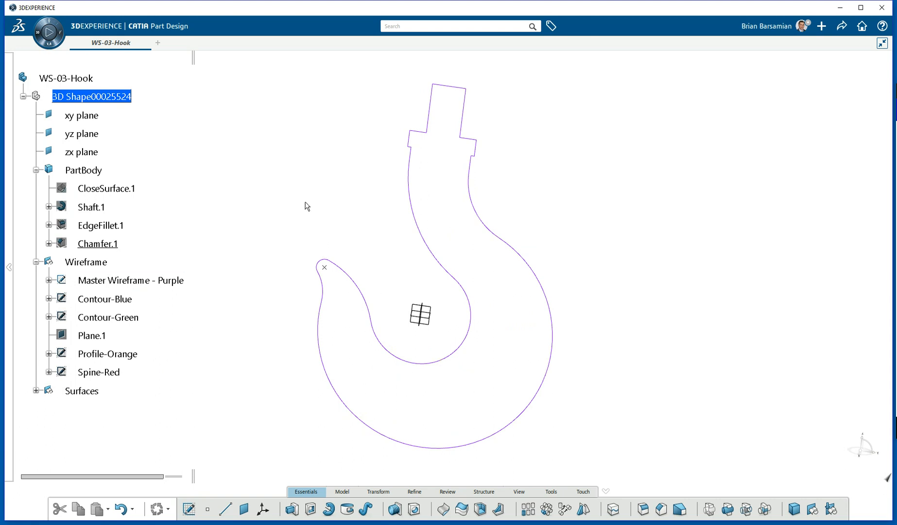
key("ctrl+z")
left_click(625, 229)
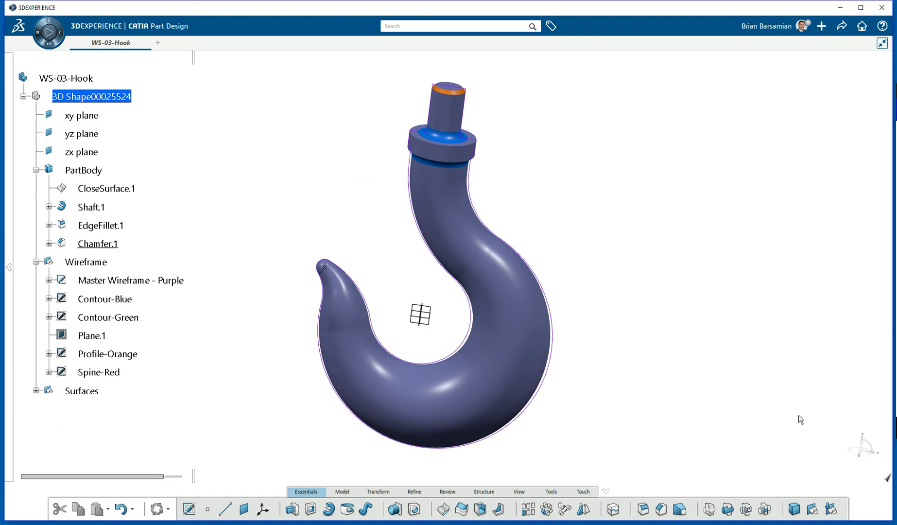